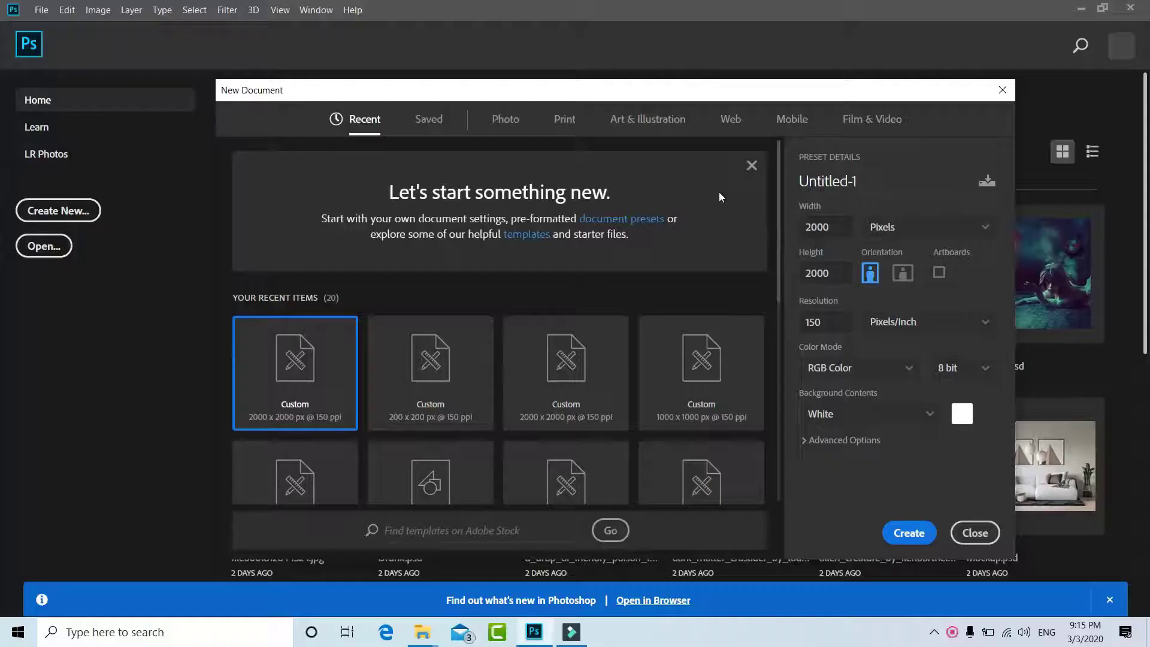
Create a 1200 × 1600 px document at 150 ppi with a white background
left_click(827, 228)
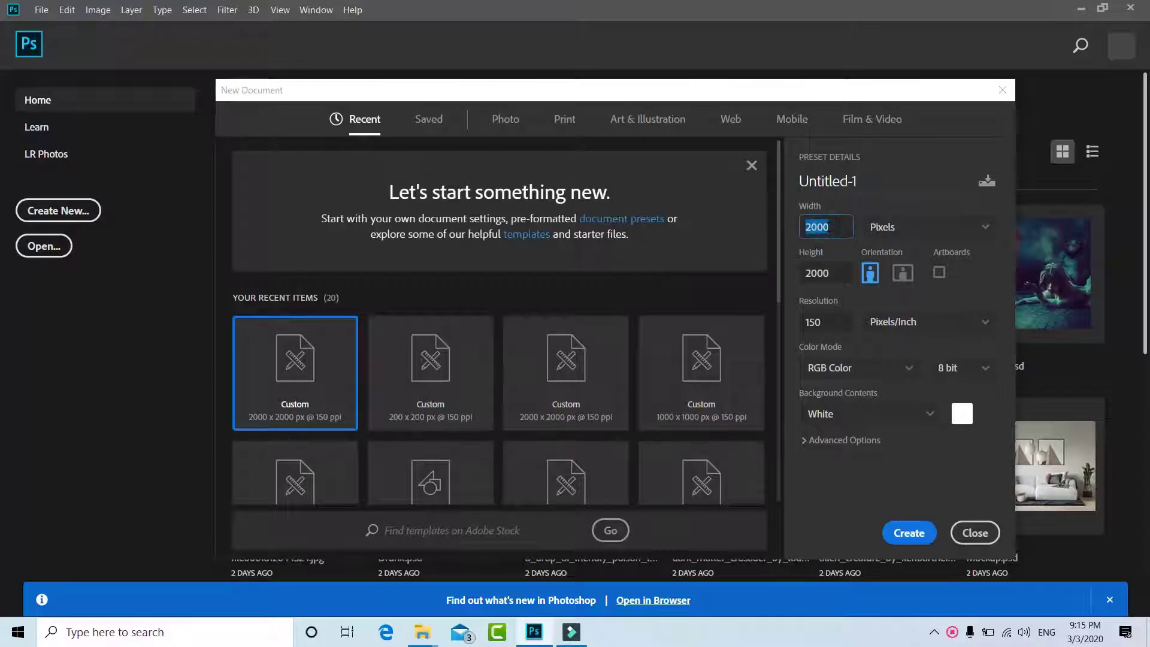
key("Down")
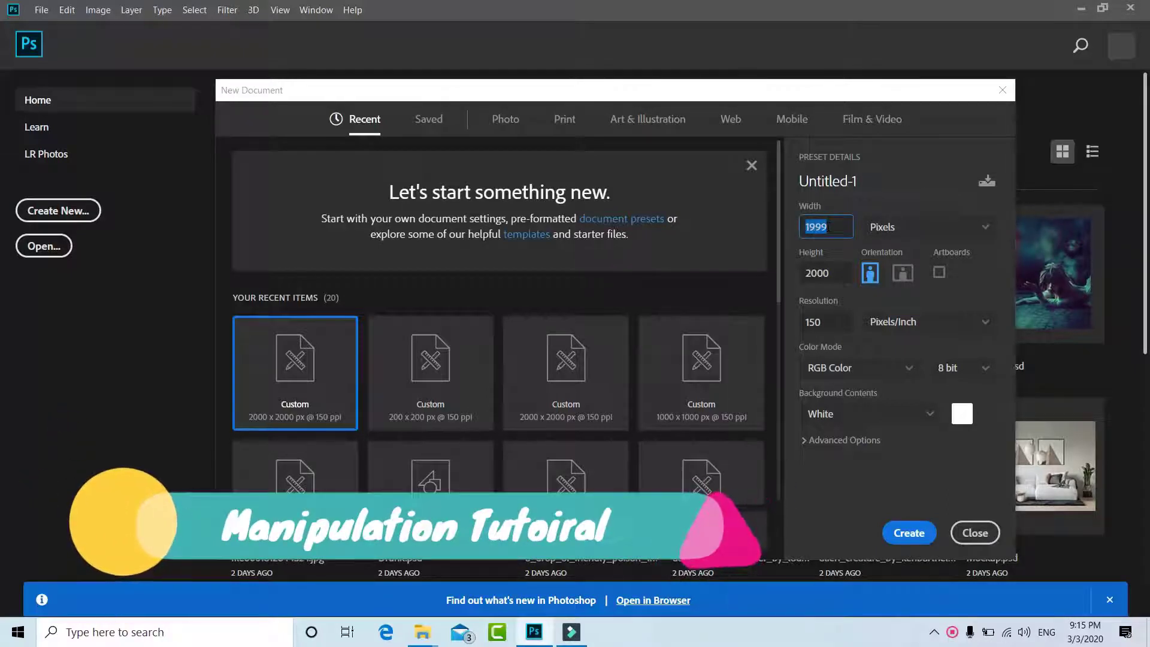
type("1200")
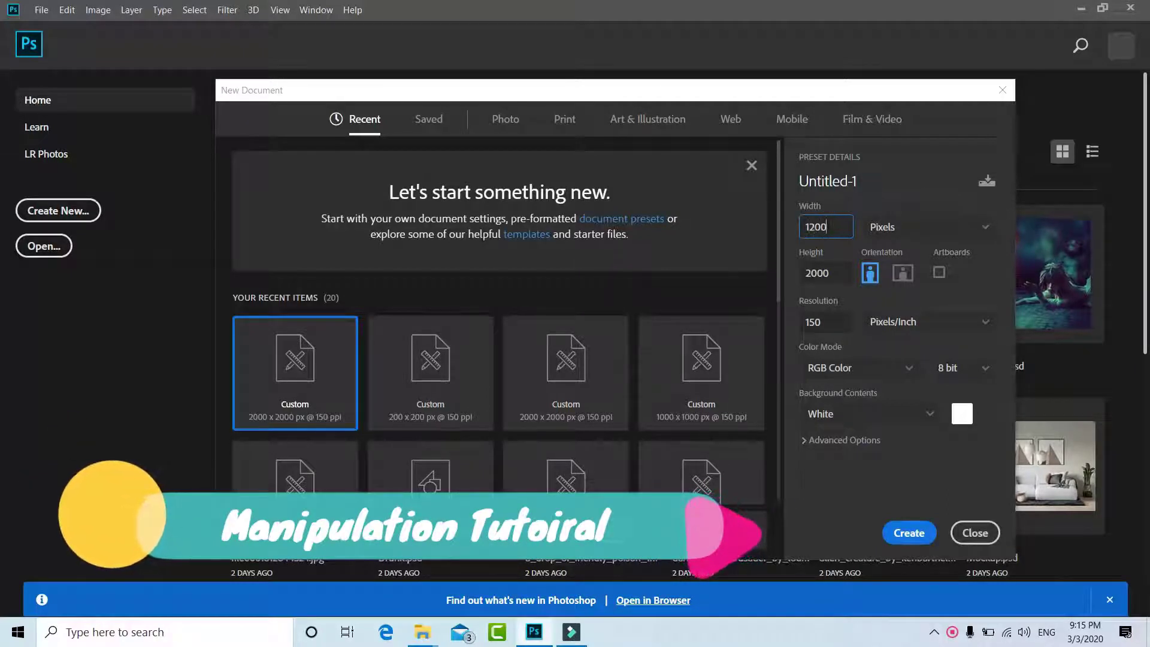
left_click(827, 273)
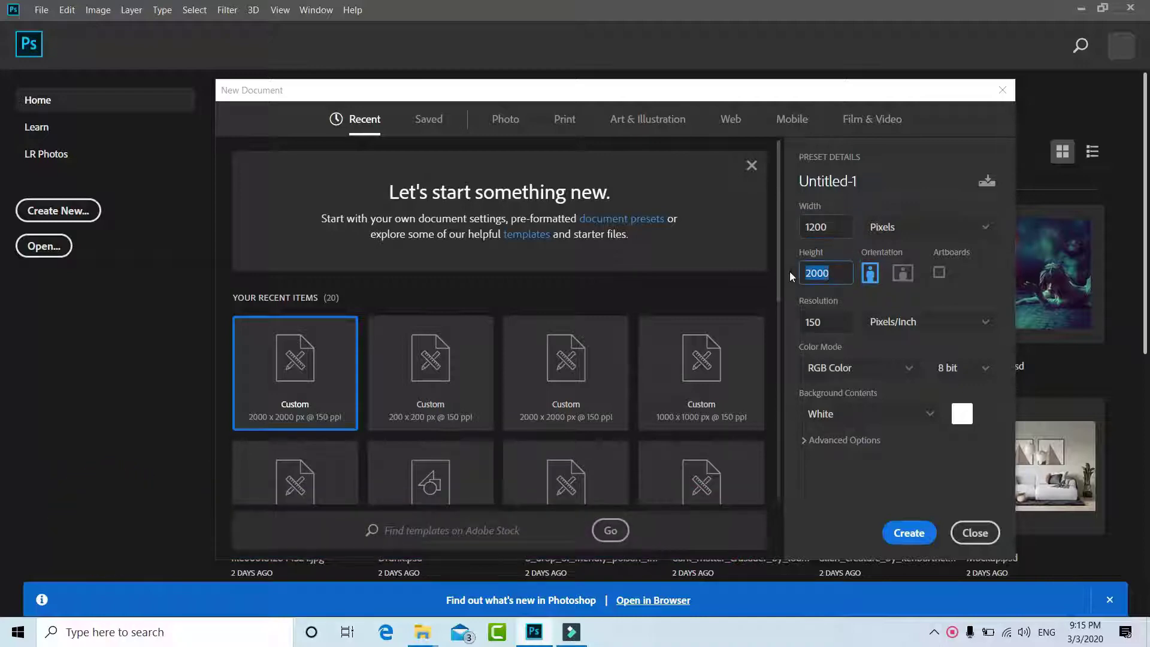
type("1600")
left_click(902, 533)
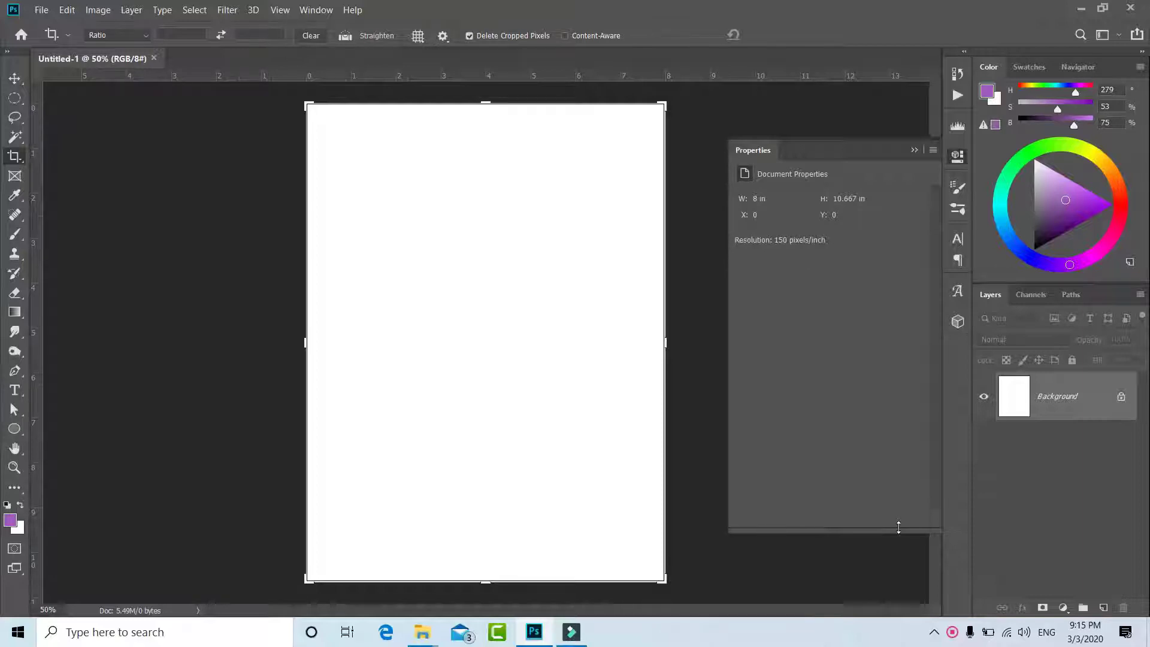
Place the arched door photo as an embedded layer and scale it to fill the canvas
left_click(913, 151)
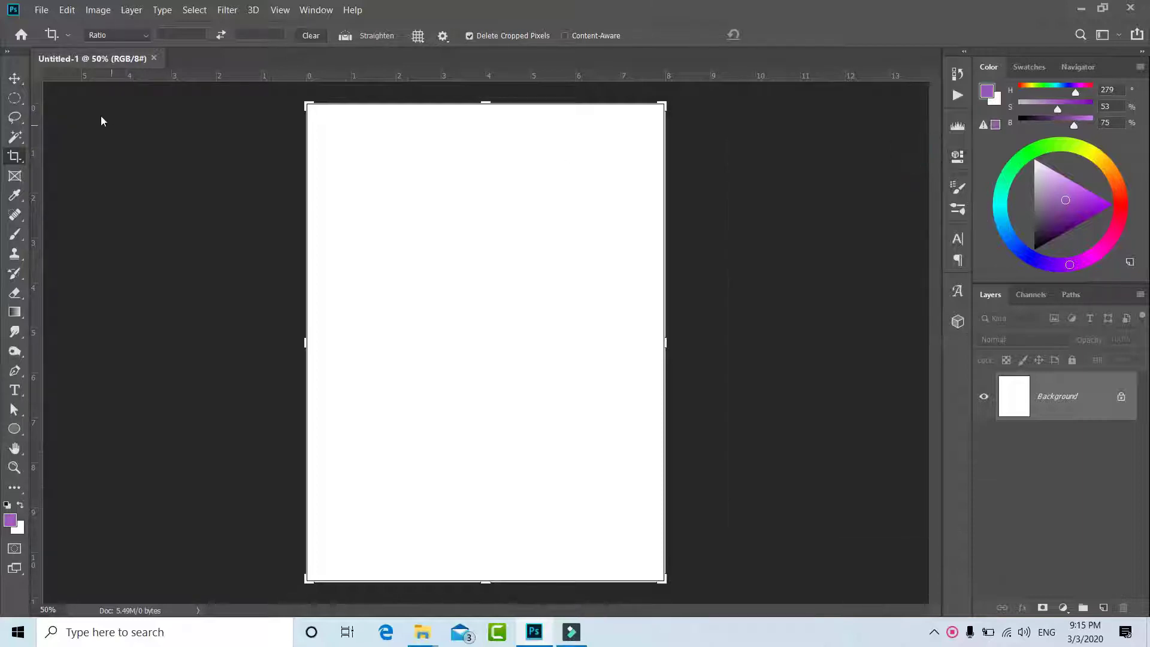
left_click(16, 78)
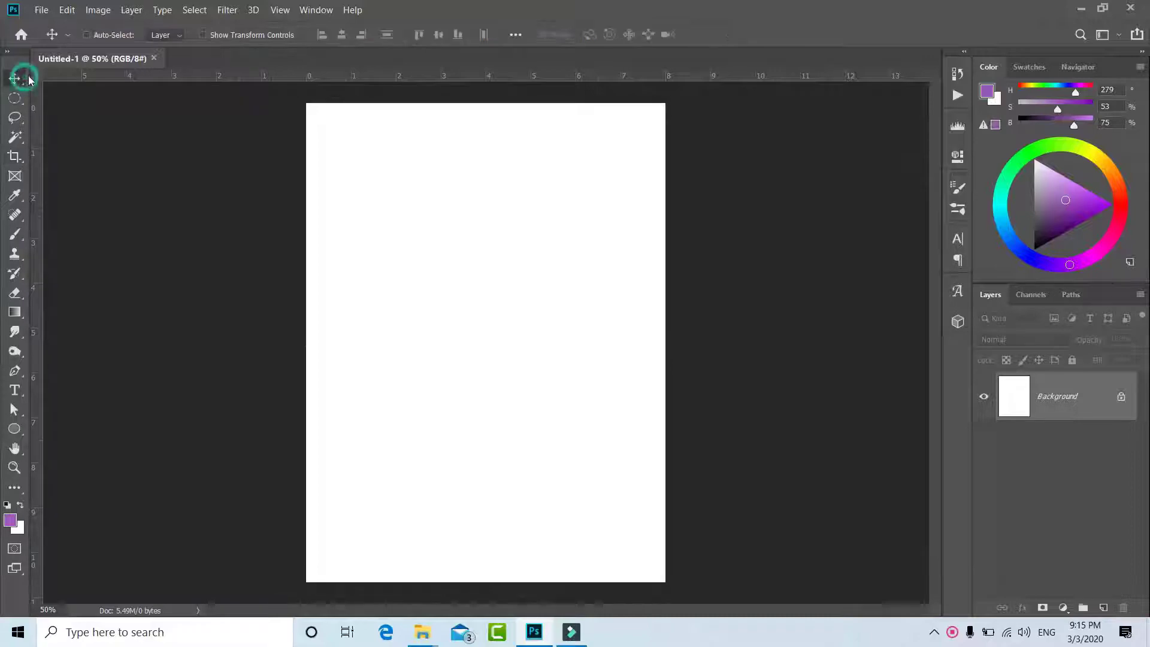
left_click(42, 9)
left_click(90, 278)
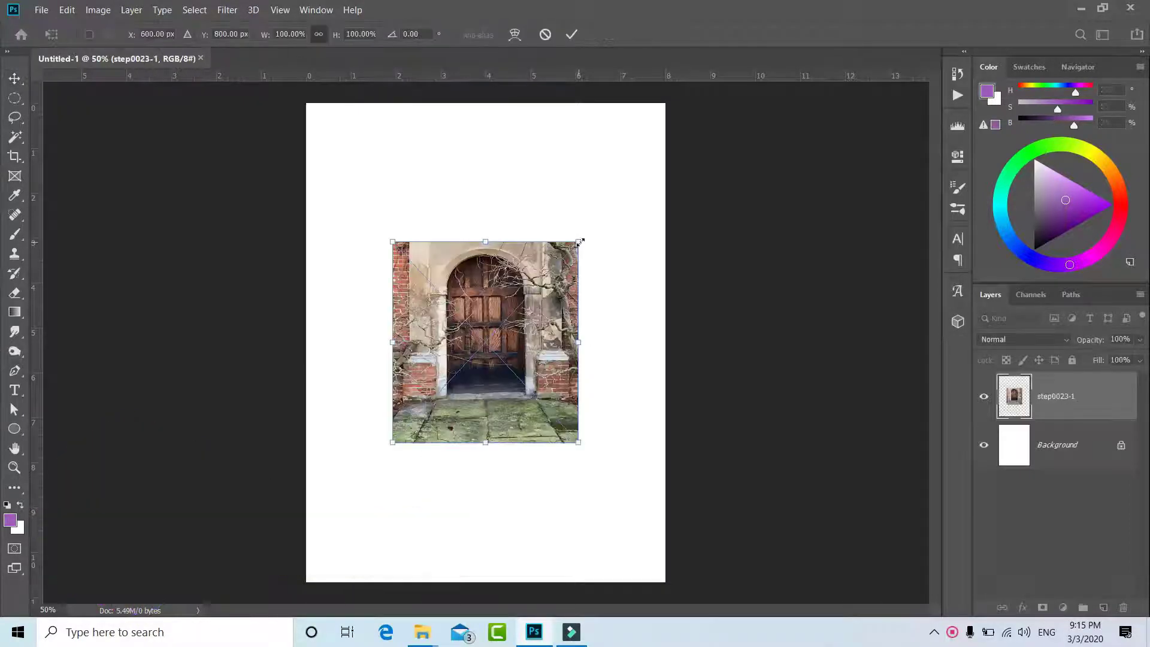
left_click_drag(582, 239, 698, 75)
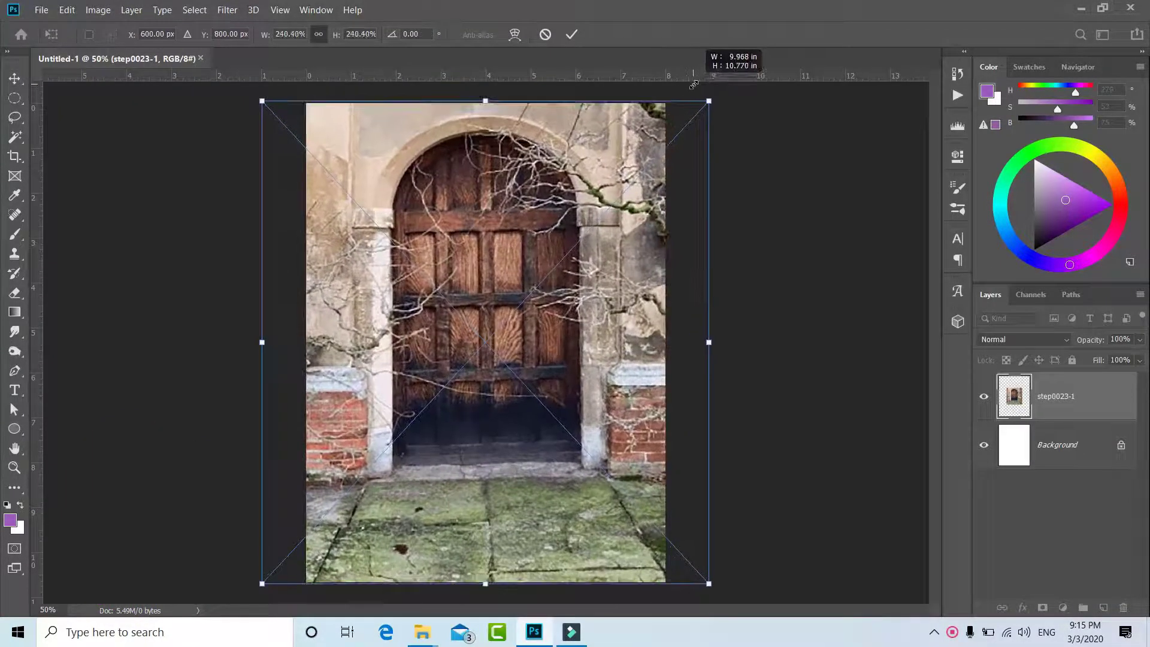
key("Return")
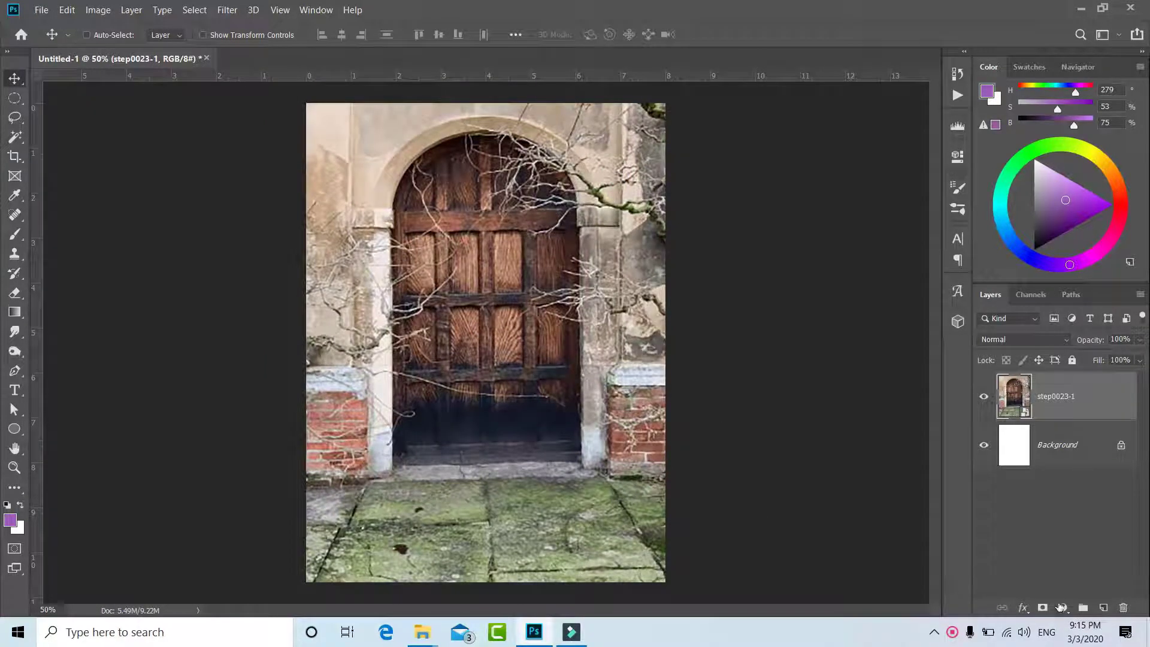
left_click(1061, 607)
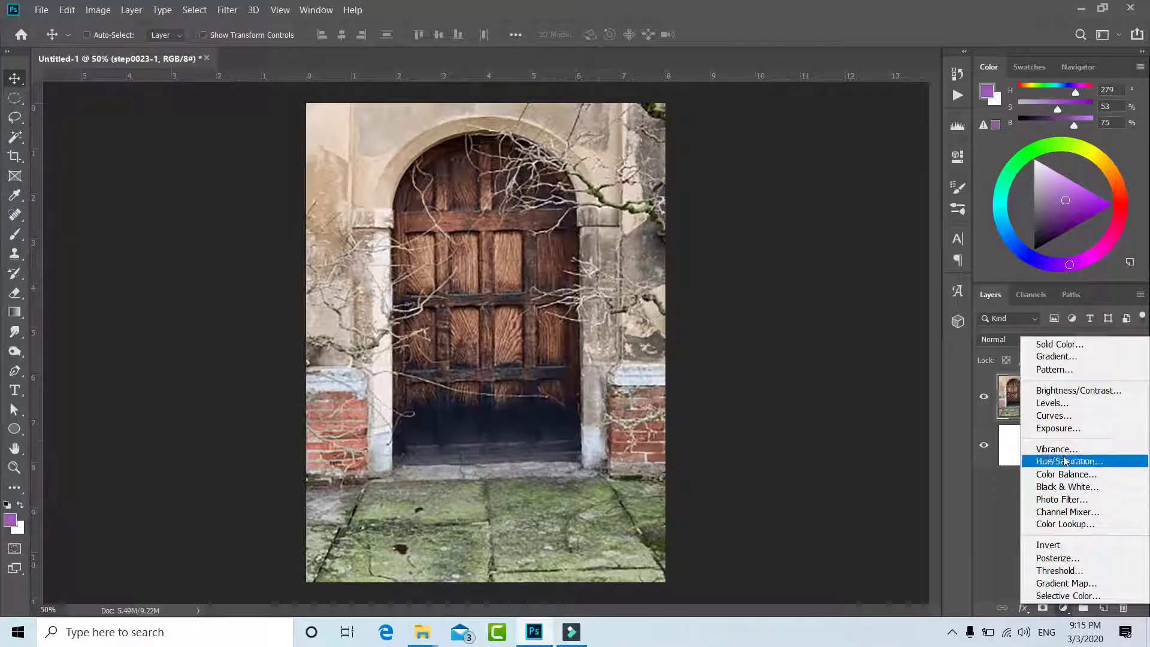
Add an Exposure adjustment layer set to -4.50 to darken the door photo
left_click(1059, 428)
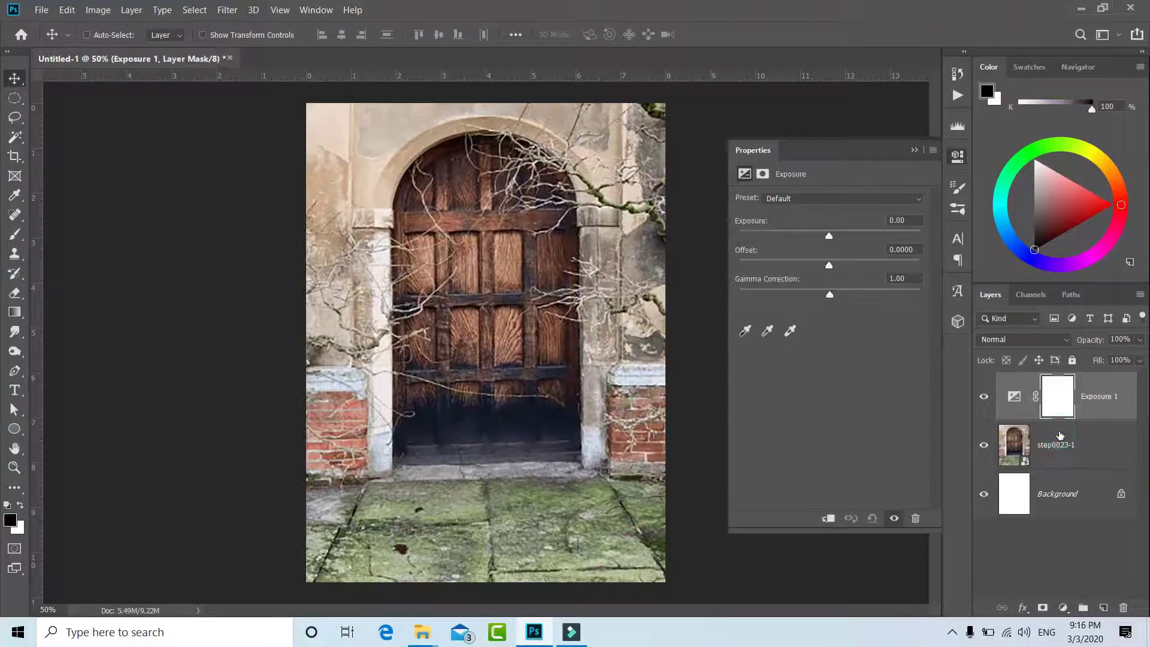
left_click_drag(829, 236, 776, 249)
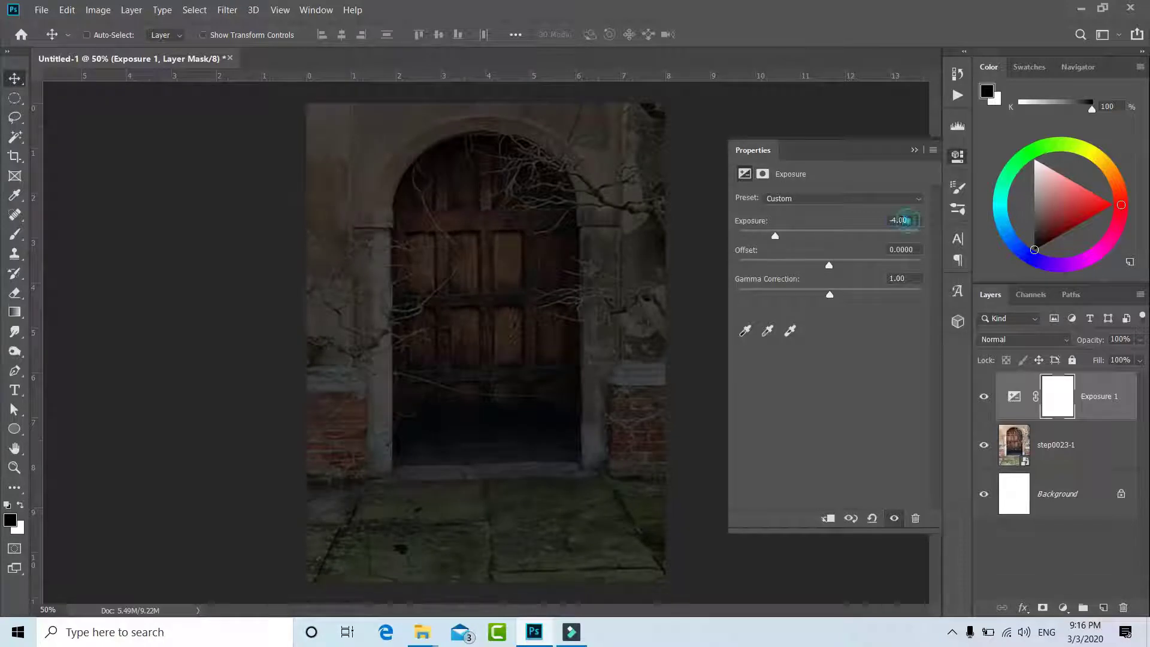
type("-4.50")
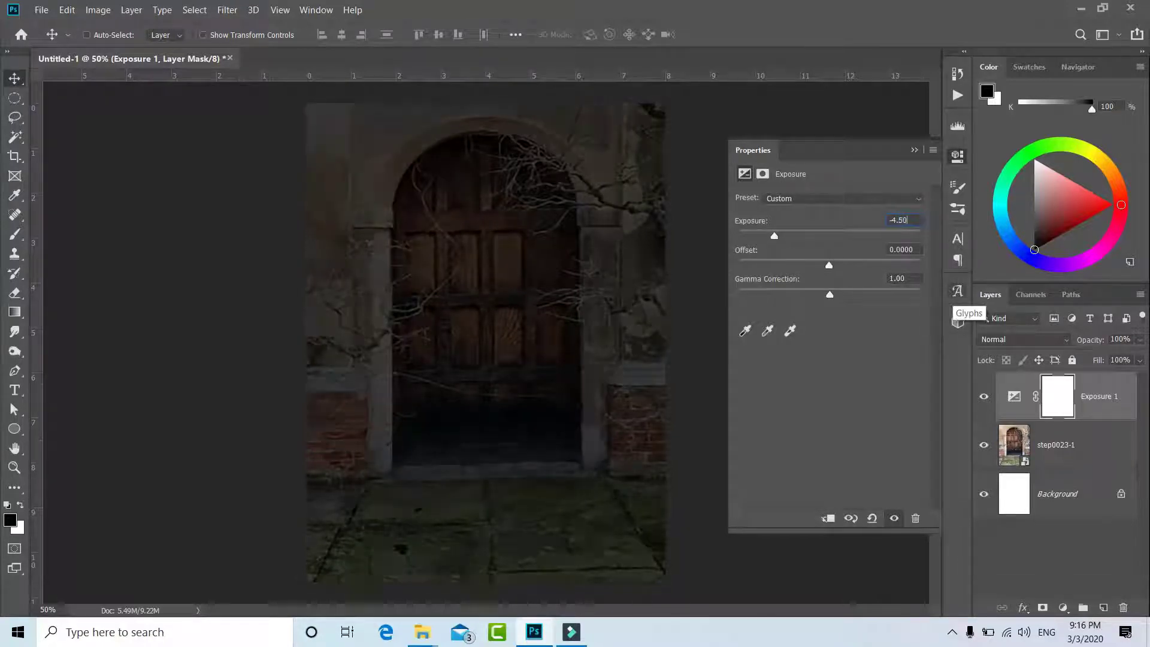
left_click(914, 150)
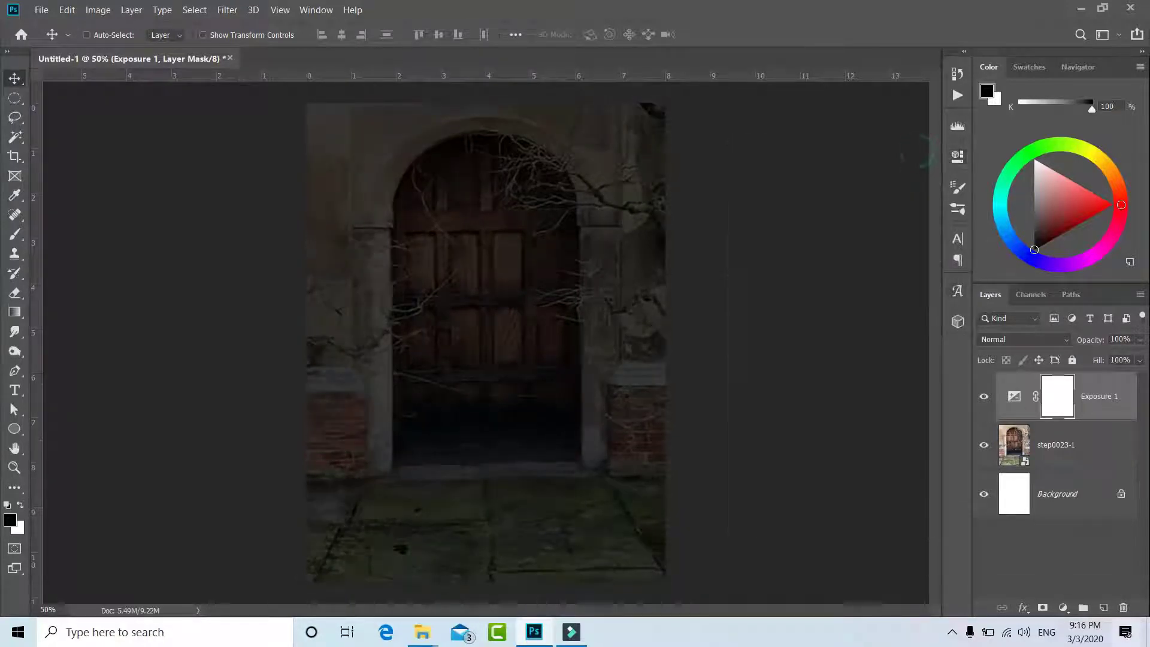
left_click(1064, 607)
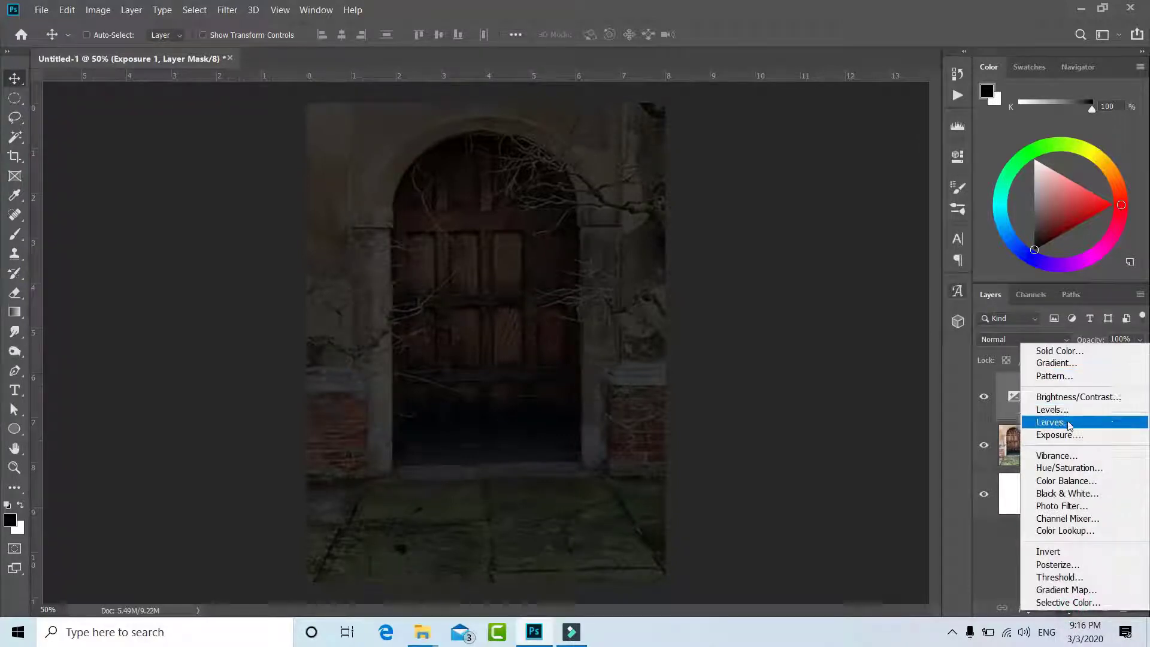
Add a Brightness/Contrast adjustment layer with brightness 5 and contrast 87
left_click(1064, 403)
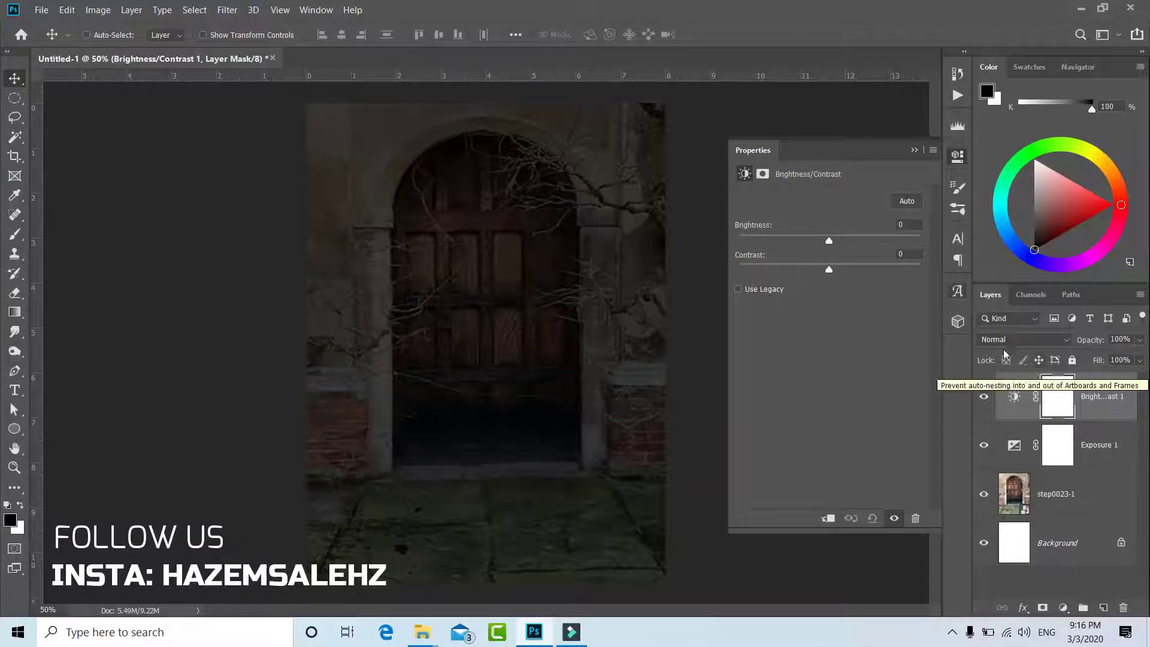
left_click_drag(830, 242, 826, 242)
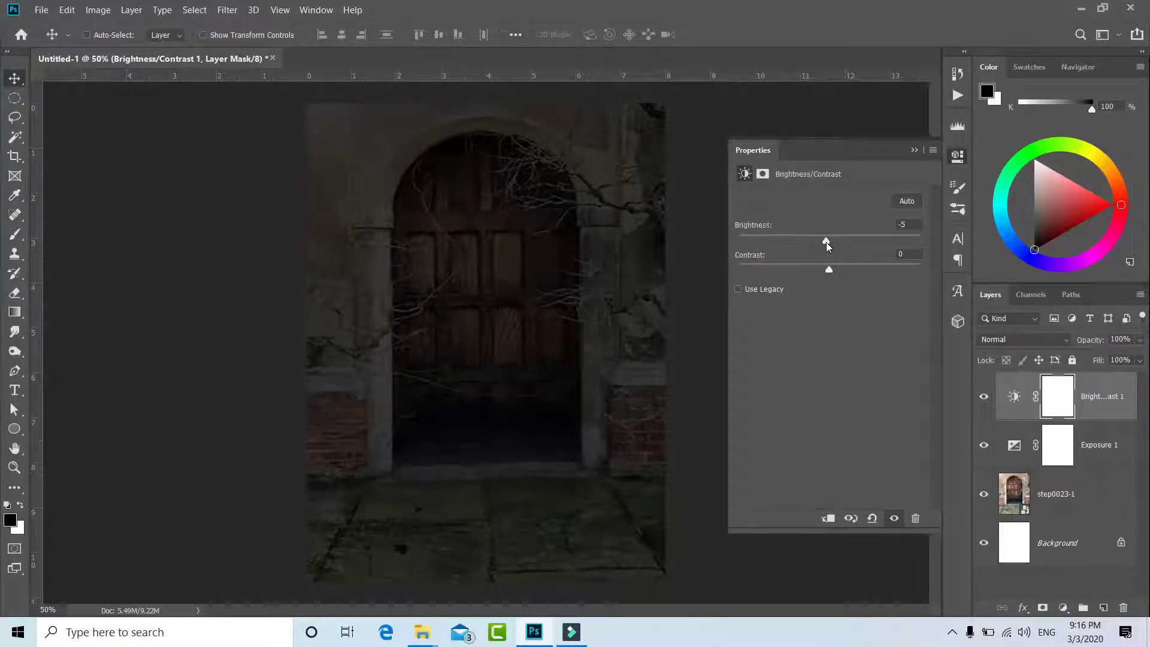
left_click_drag(826, 242, 834, 242)
mouse_move(832, 241)
left_mouse_down()
mouse_move(833, 275)
mouse_move(906, 283)
left_mouse_up()
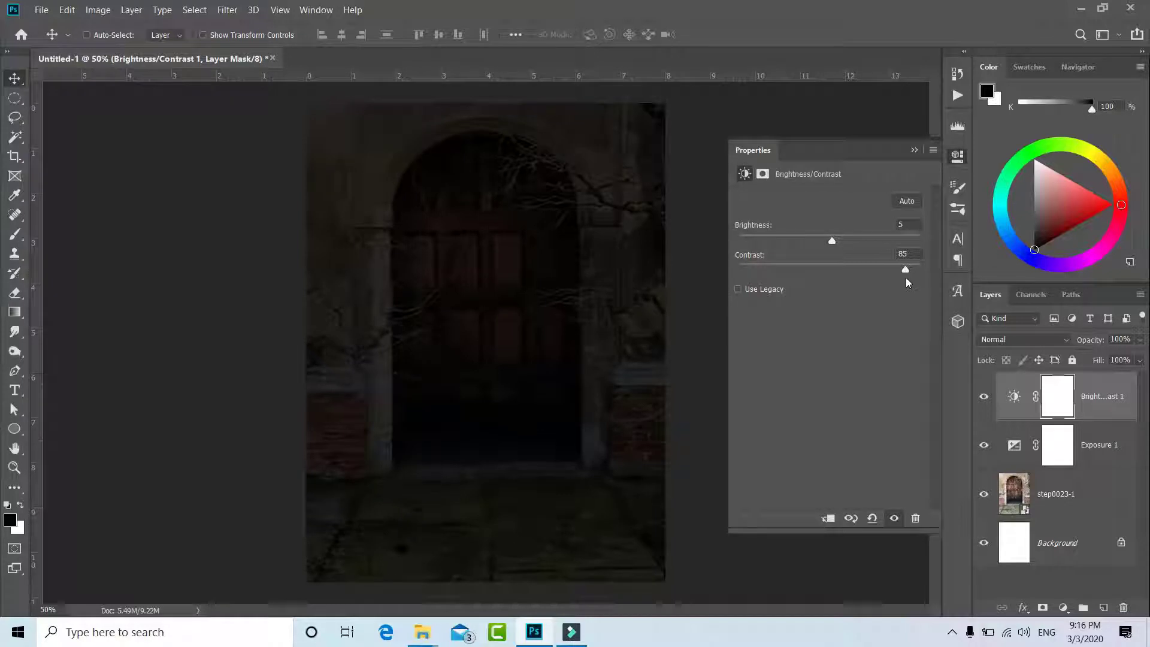
left_click(915, 153)
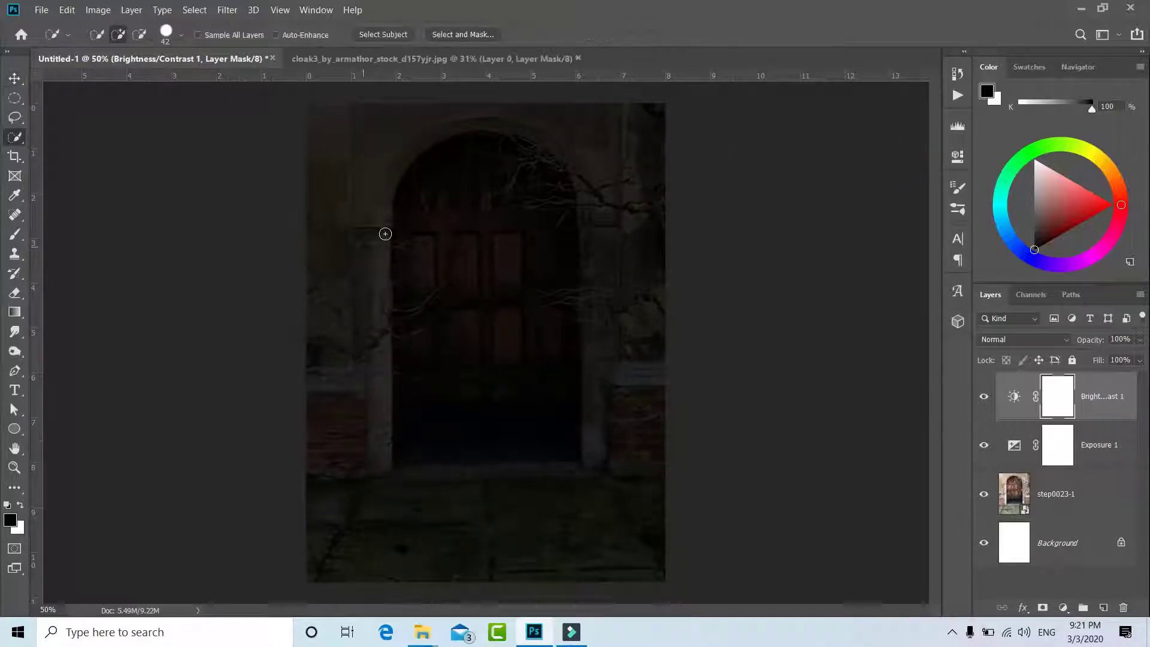
Add a Color Balance layer shifting midtones +39 toward blue, then add an empty layer
left_click(1064, 607)
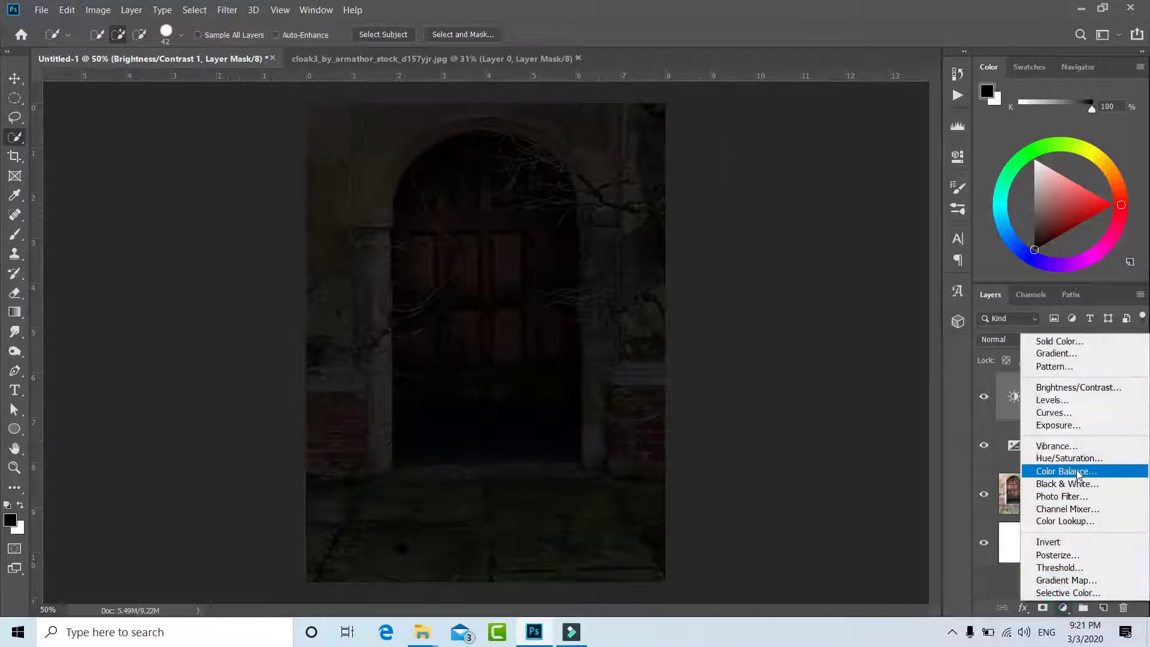
left_click(1079, 474)
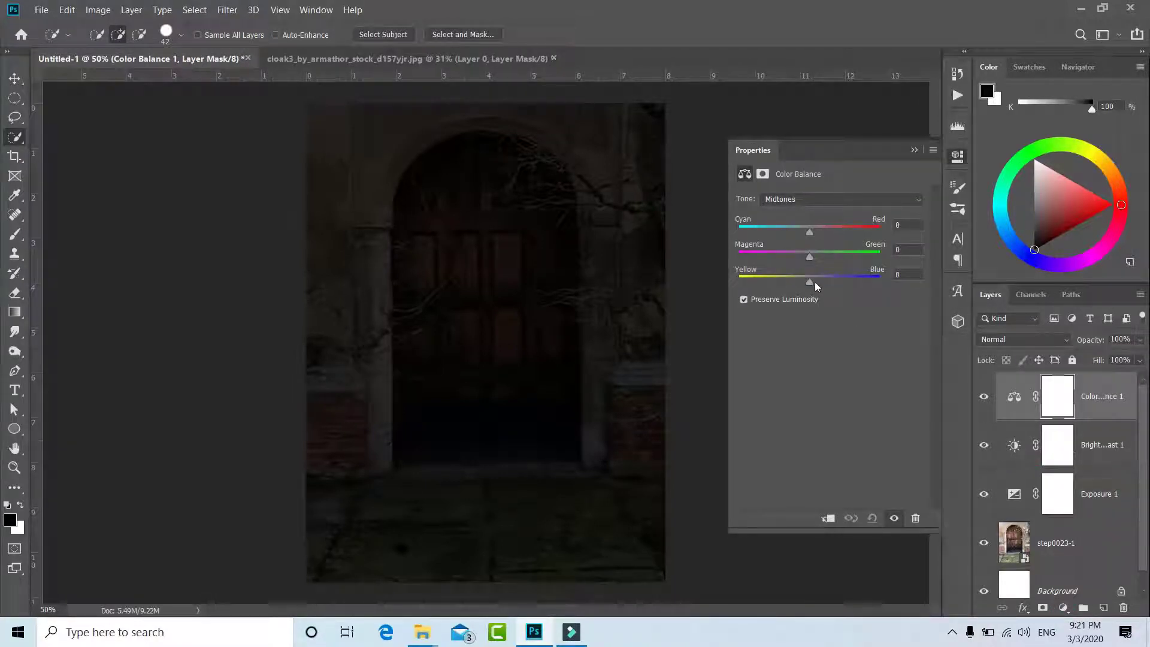
left_click_drag(810, 283, 838, 289)
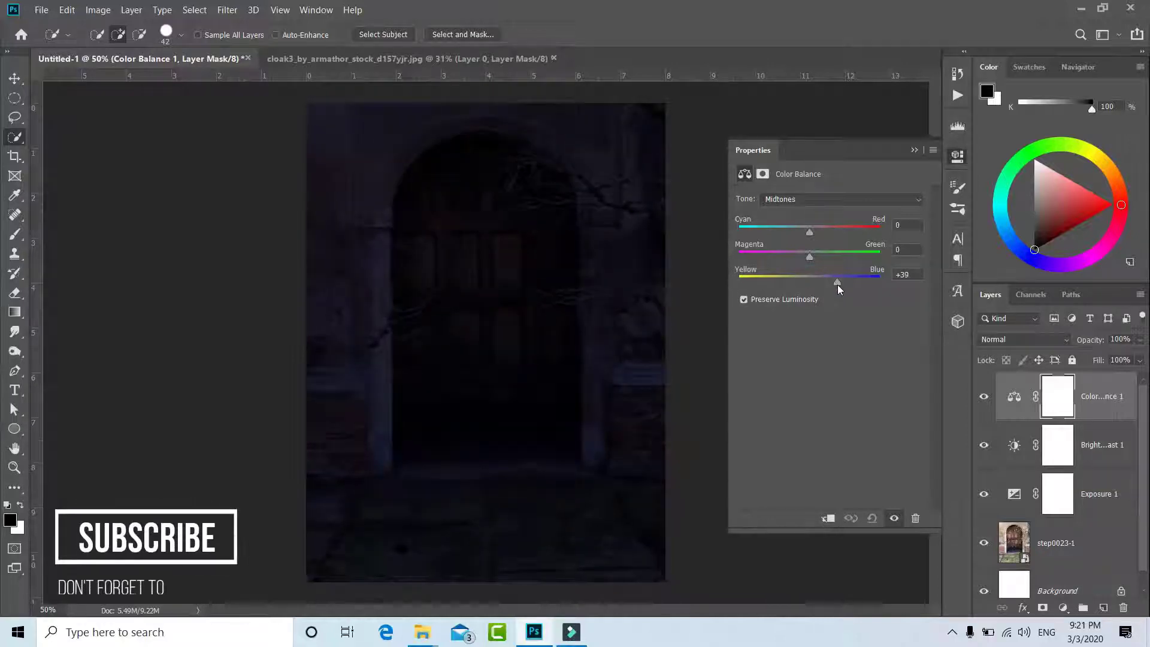
left_click(915, 151)
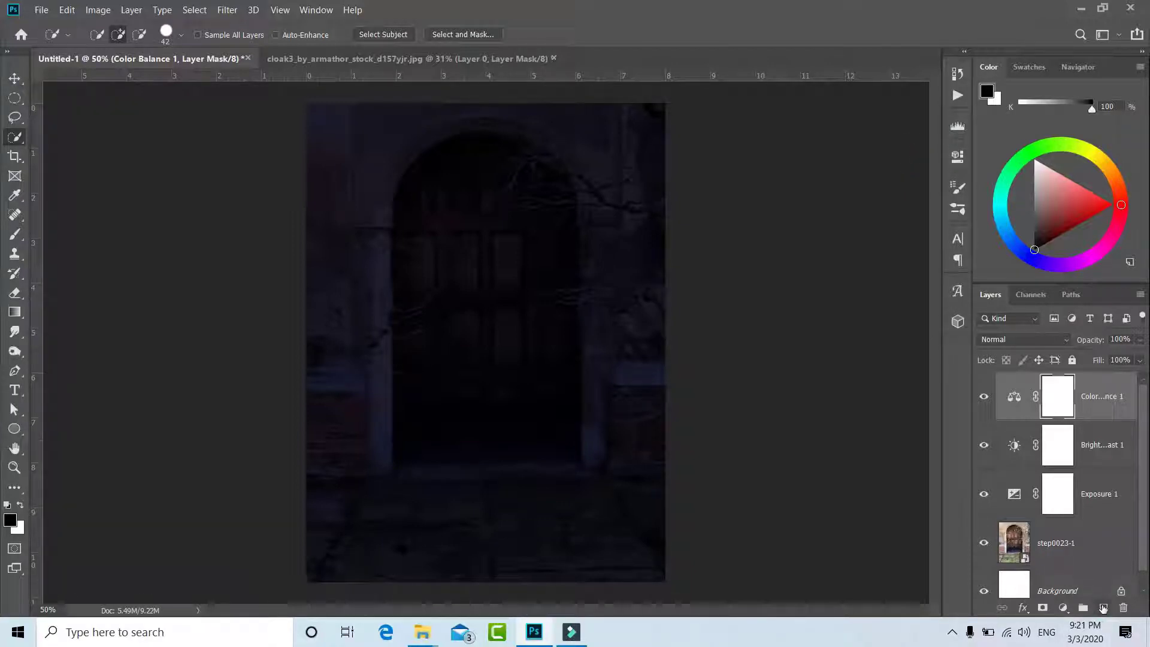
left_click(1104, 608)
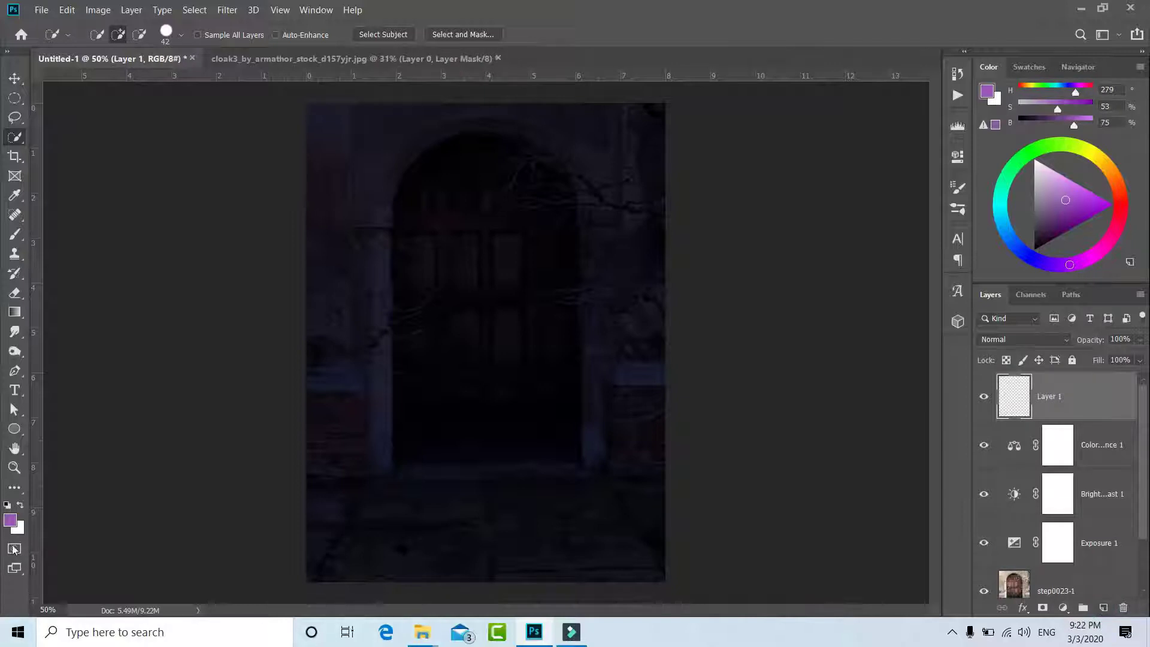
Set the foreground colour to a fully saturated, bright orange
key("i")
left_click(895, 328)
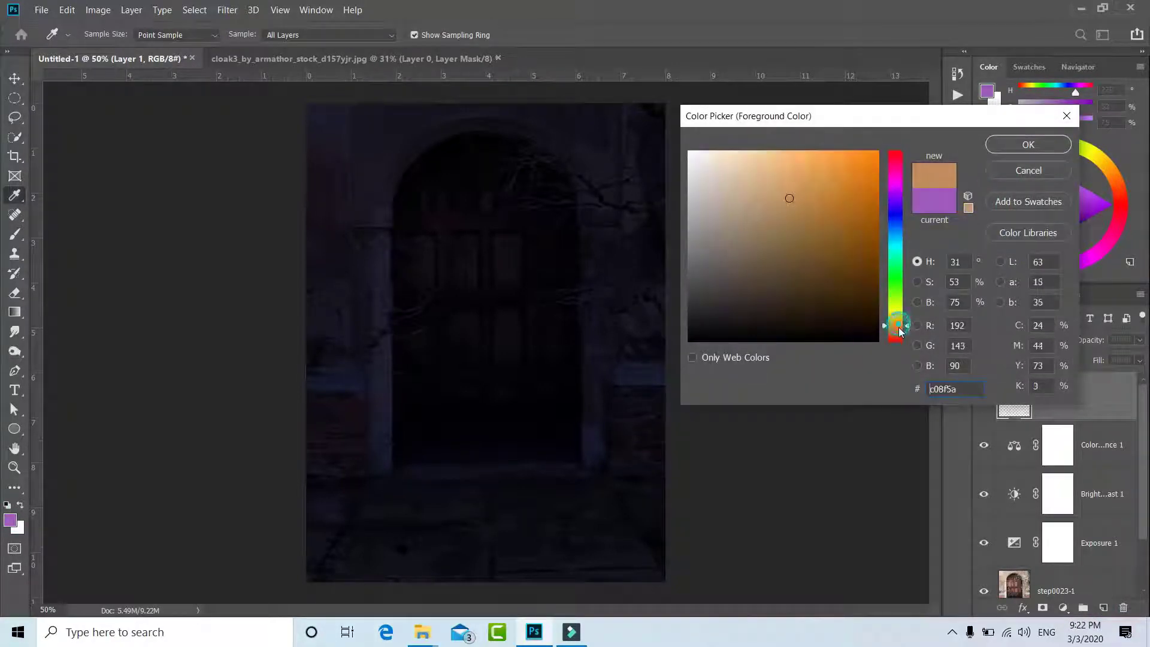
left_click(878, 152)
left_click(1025, 148)
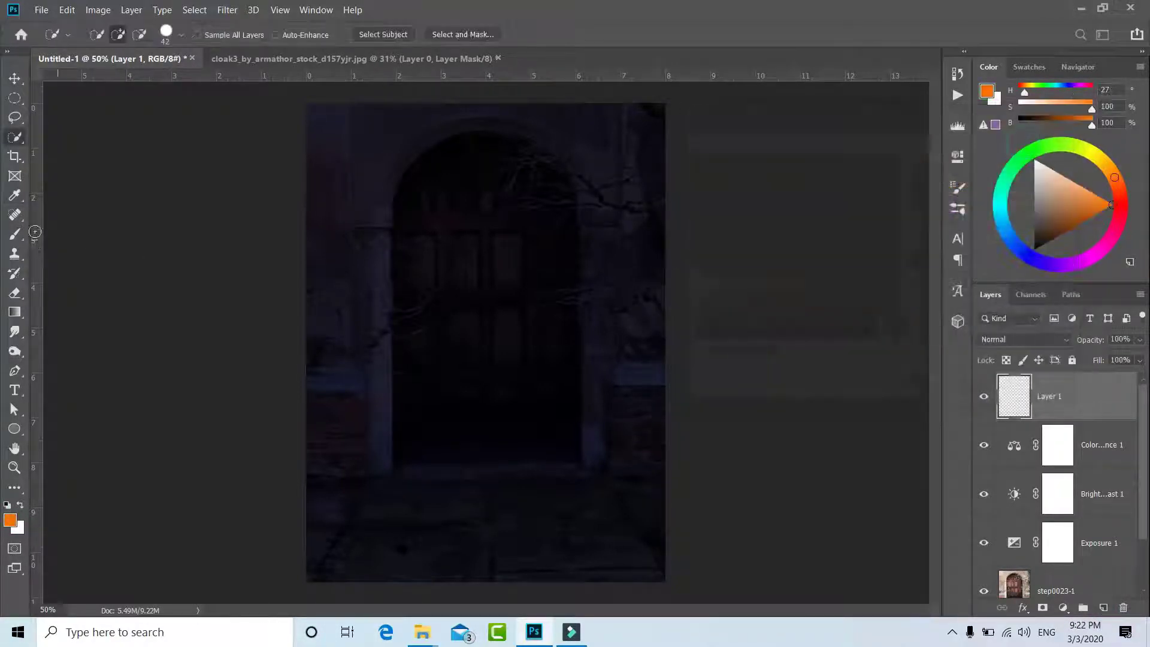
Set the brush to about 150 px with full opacity and 100% flow
key("b")
left_click_drag(526, 308, 477, 316)
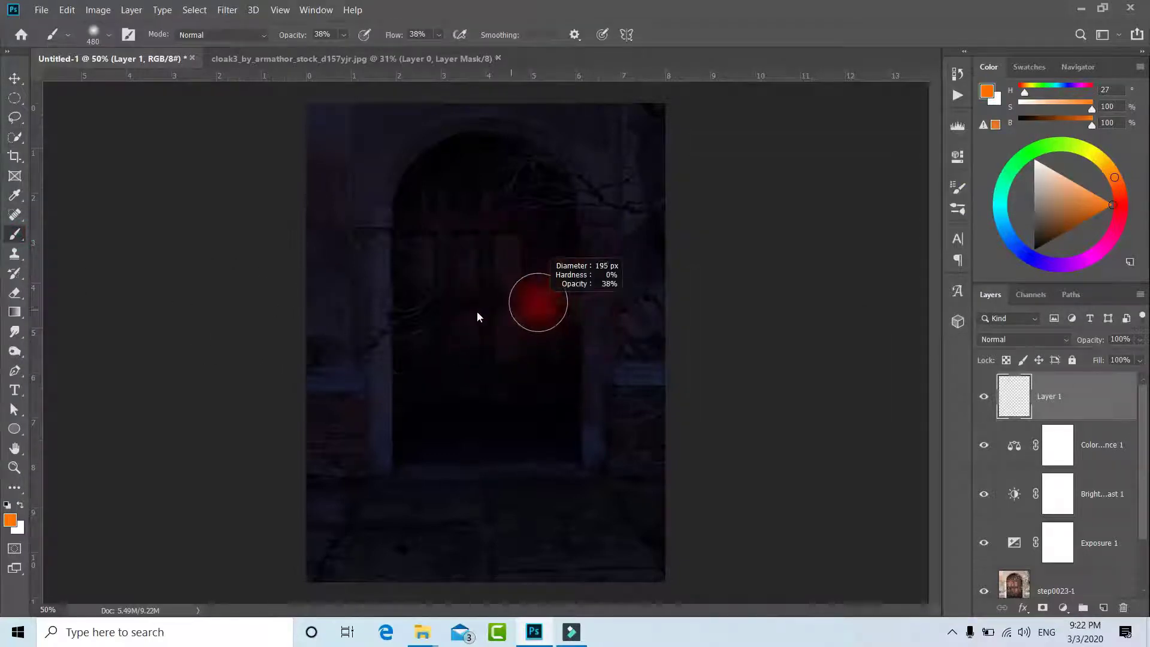
left_click_drag(300, 39, 309, 39)
left_click(417, 35)
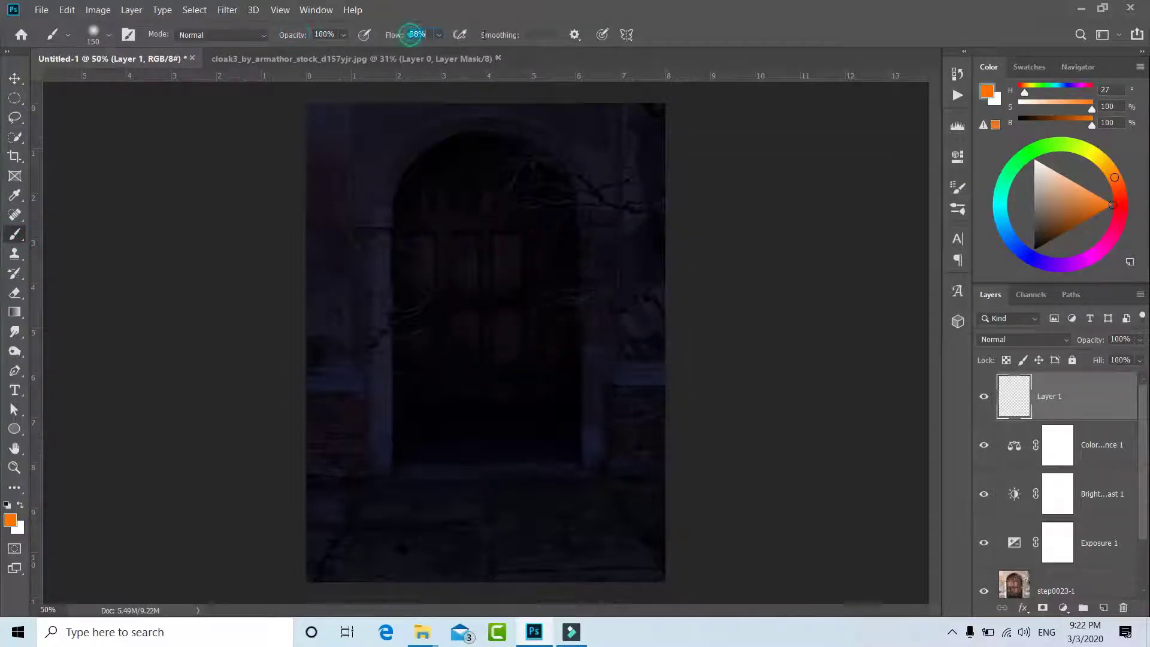
type("100")
key("Return")
Paint a thinner orange stroke up the left side of the door arch
left_click_drag(542, 164, 527, 171)
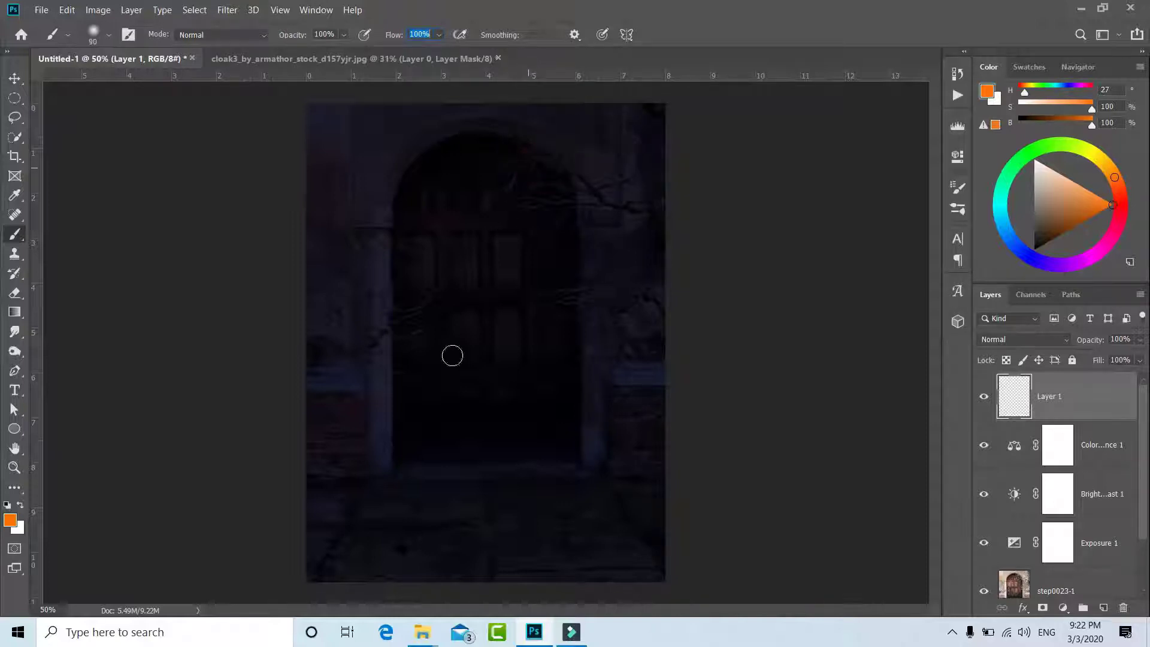
mouse_move(394, 466)
left_mouse_down()
mouse_move(388, 259)
mouse_move(415, 169)
mouse_move(476, 133)
left_mouse_up()
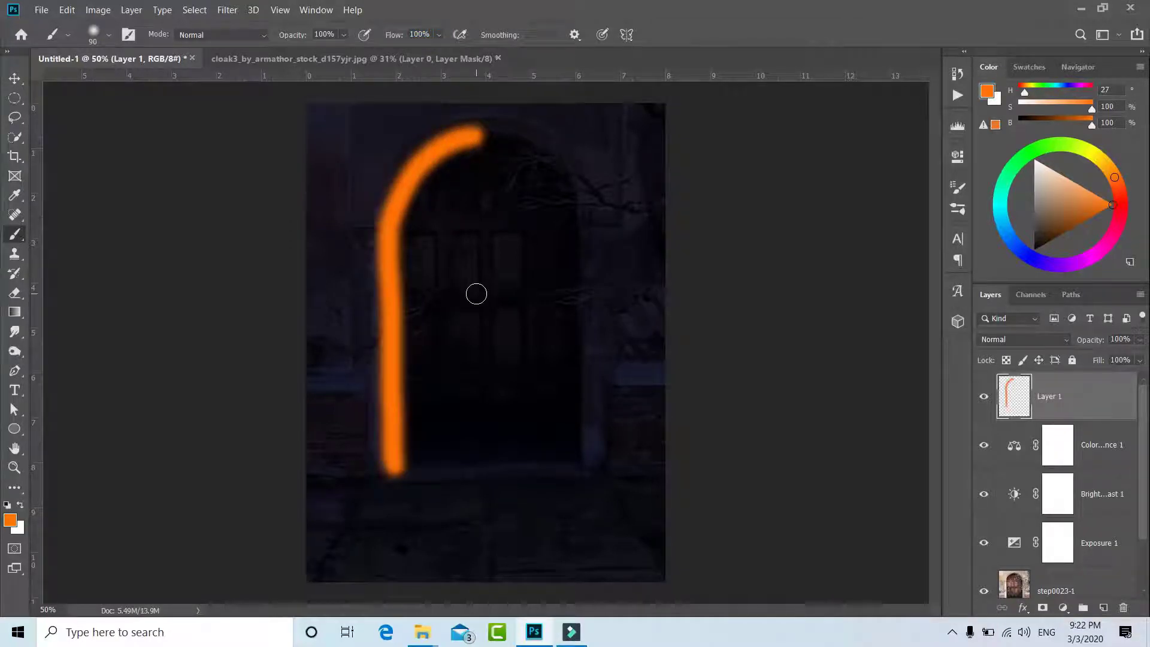
left_click(227, 11)
mouse_move(270, 169)
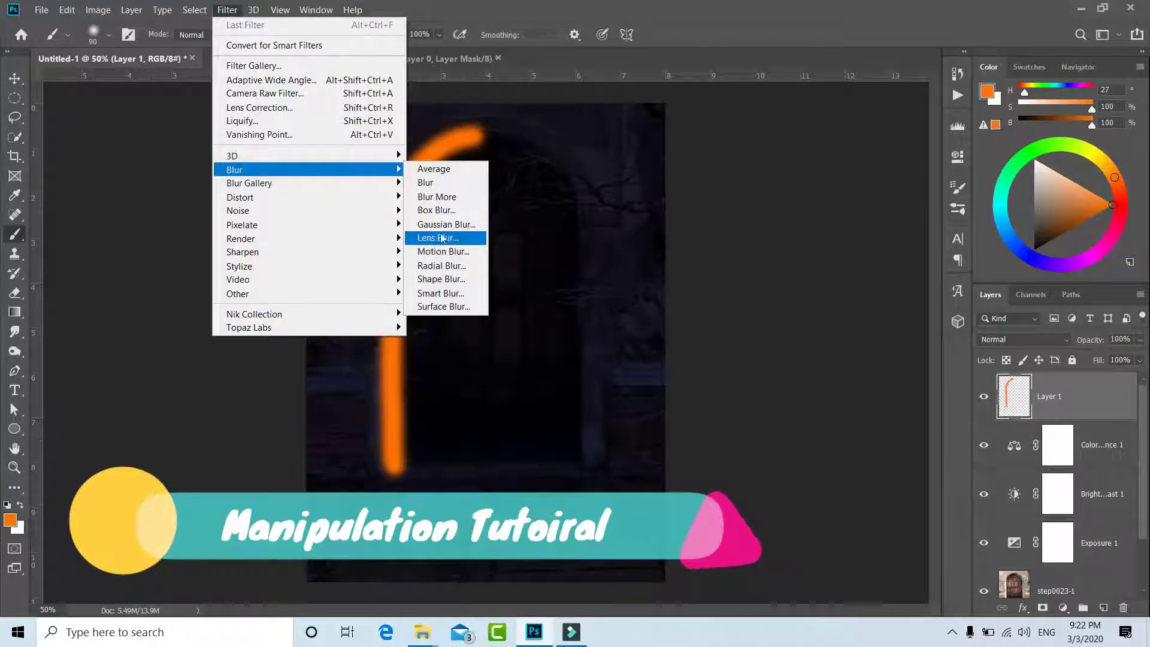
Soften the orange stroke with a Gaussian Blur of about 47 pixels
left_click(442, 224)
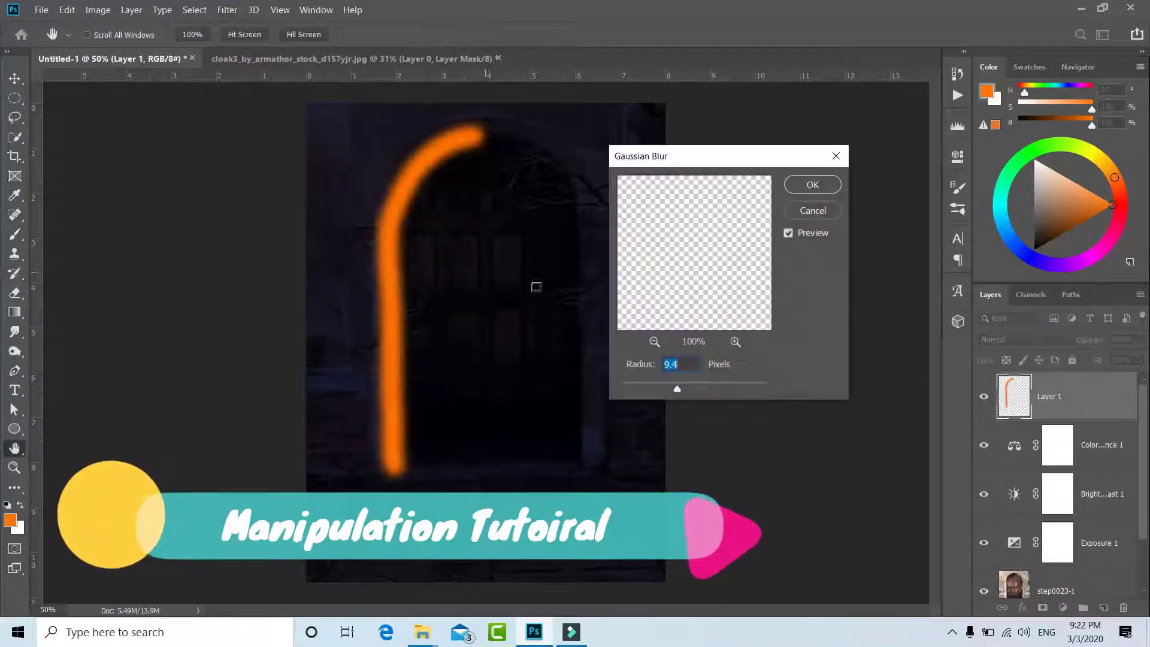
left_click_drag(676, 388, 700, 384)
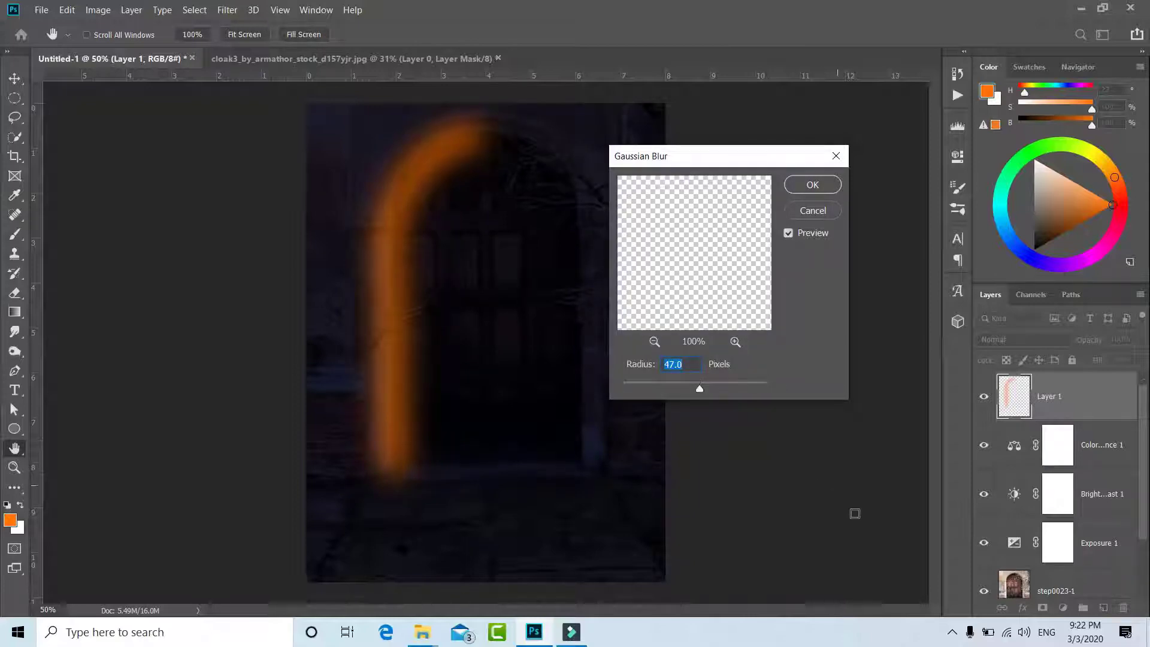
left_click(818, 186)
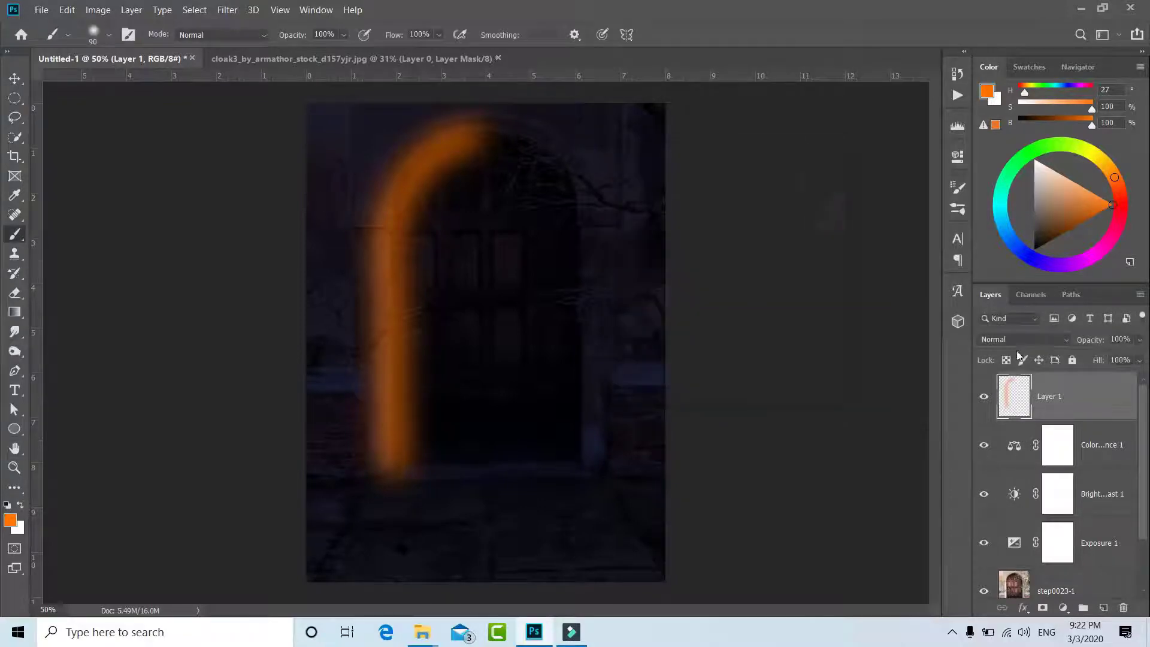
left_click(1021, 340)
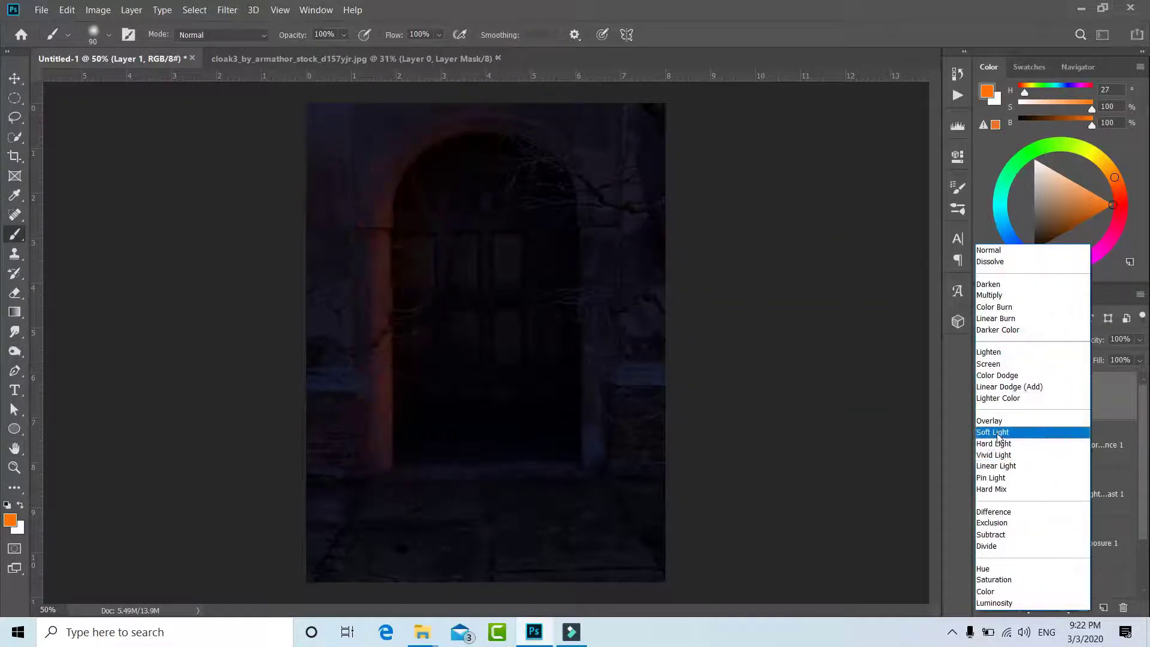
Set the orange stroke layer to Soft Light and add a new empty layer above
left_click(998, 433)
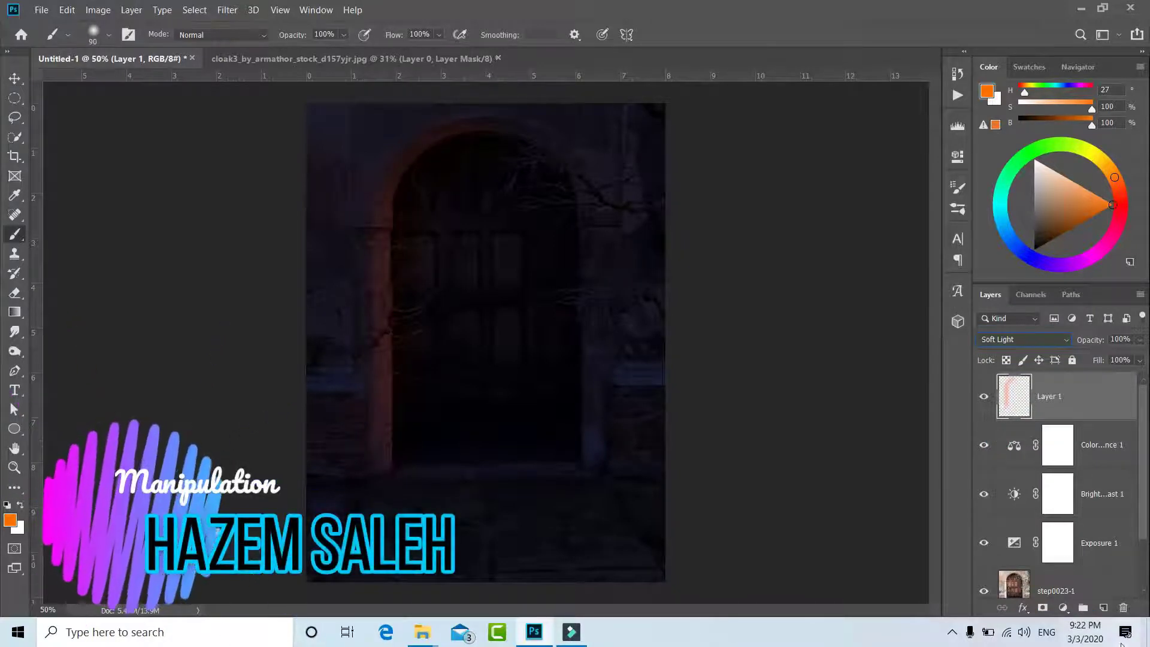
left_click(1105, 607)
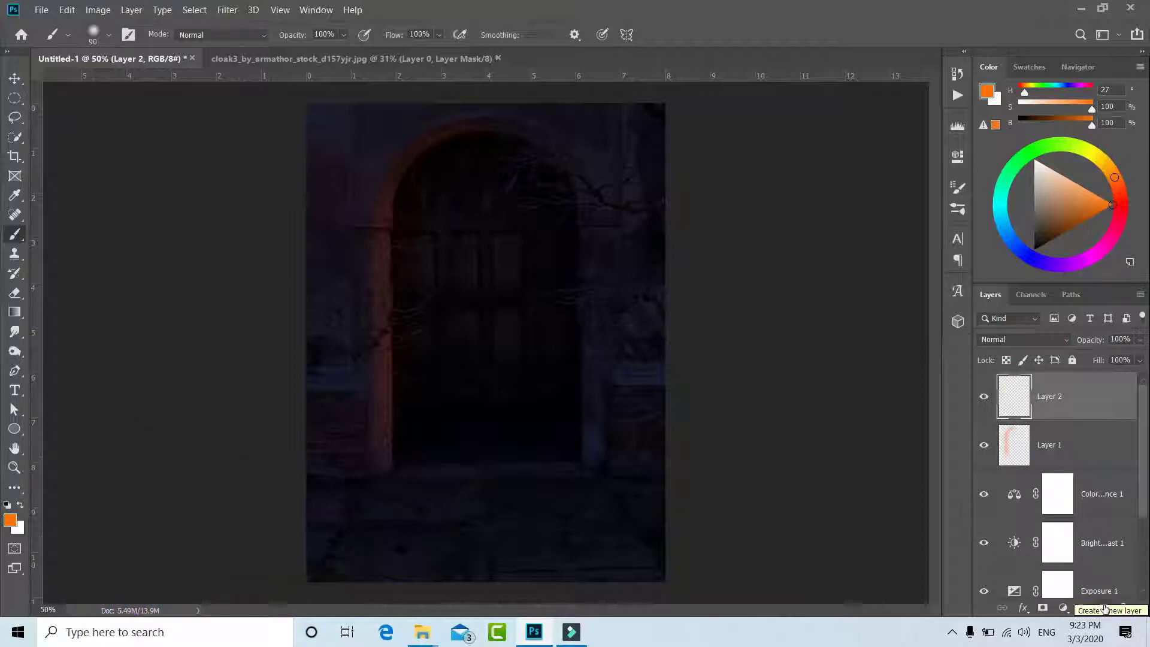
Set the foreground colour to pale yellow f9d77b
left_click(11, 520)
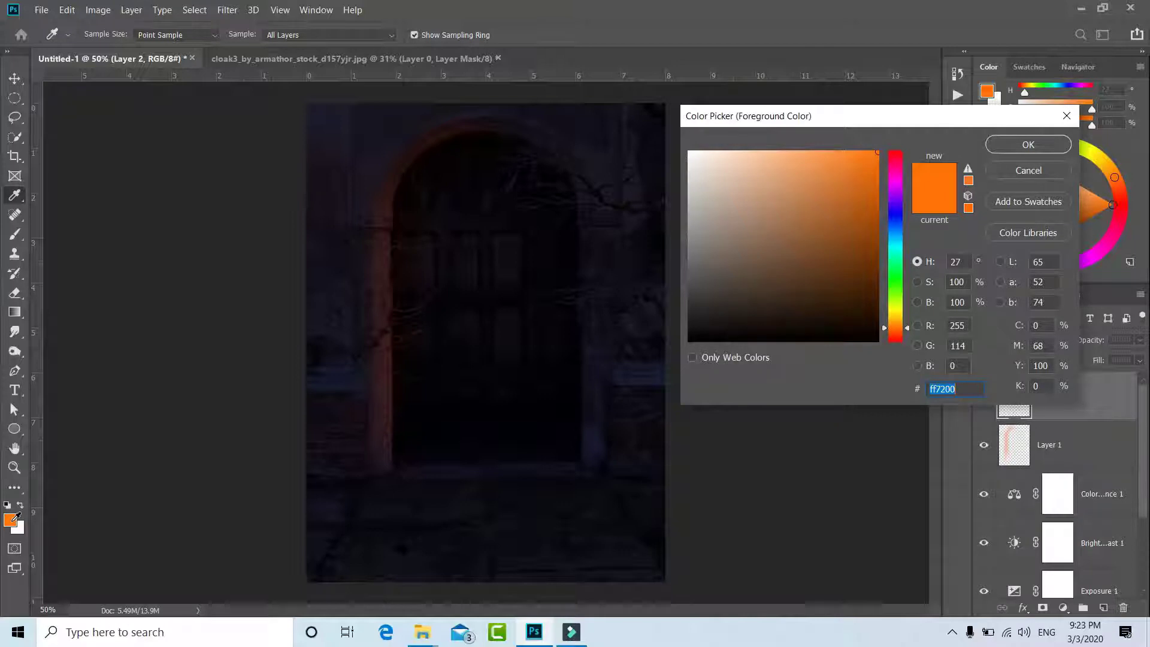
type("f")
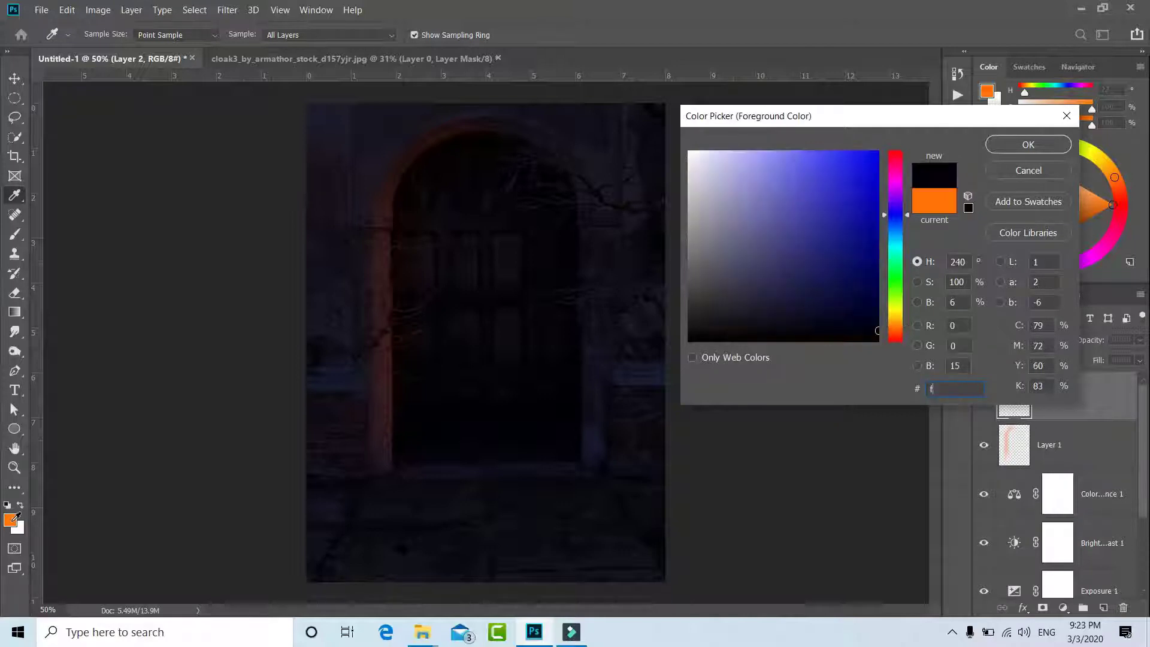
type("9")
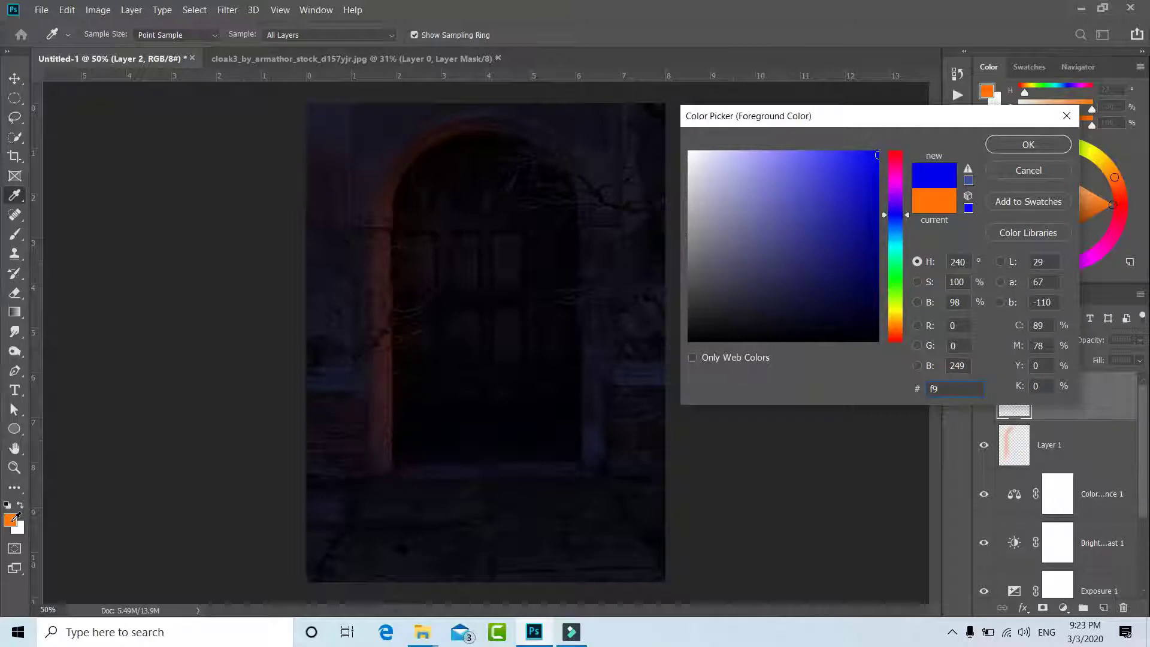
type("d77")
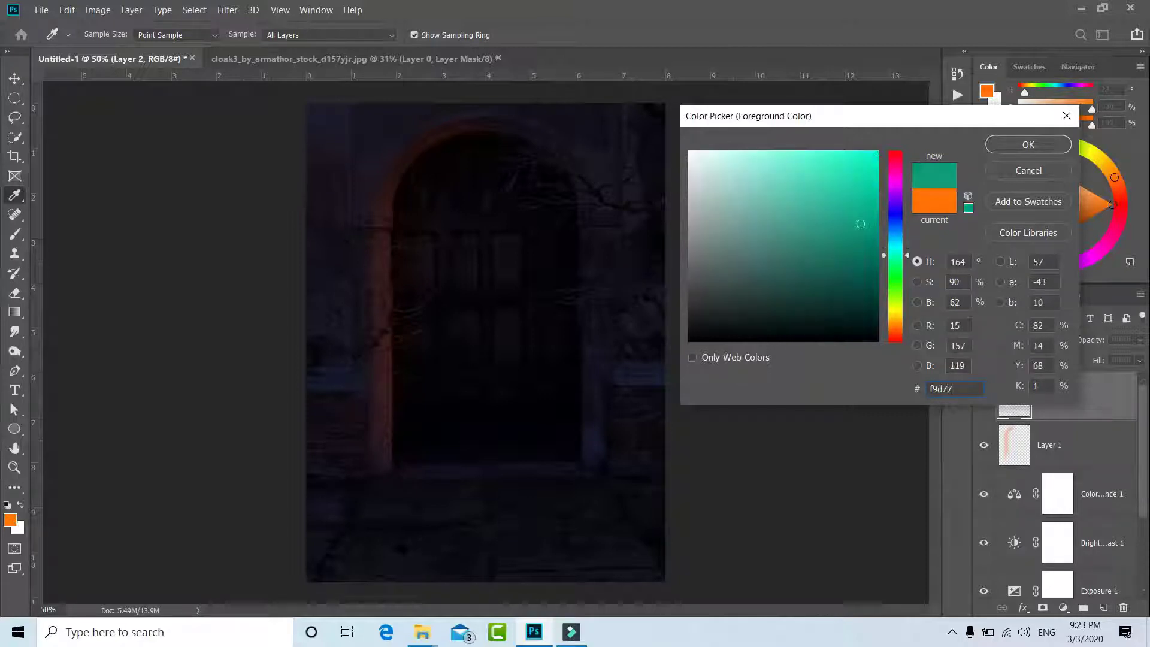
type("b")
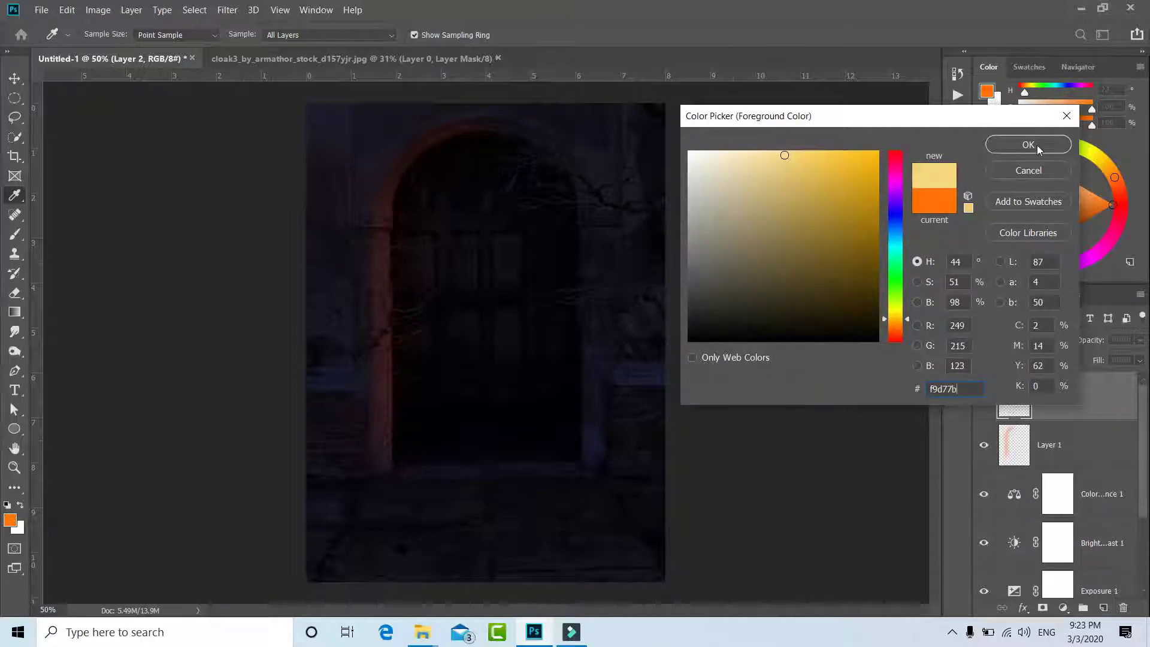
left_click(1028, 145)
Shrink the brush to 7 px, checking it with a short test stroke at the arch top
key("b")
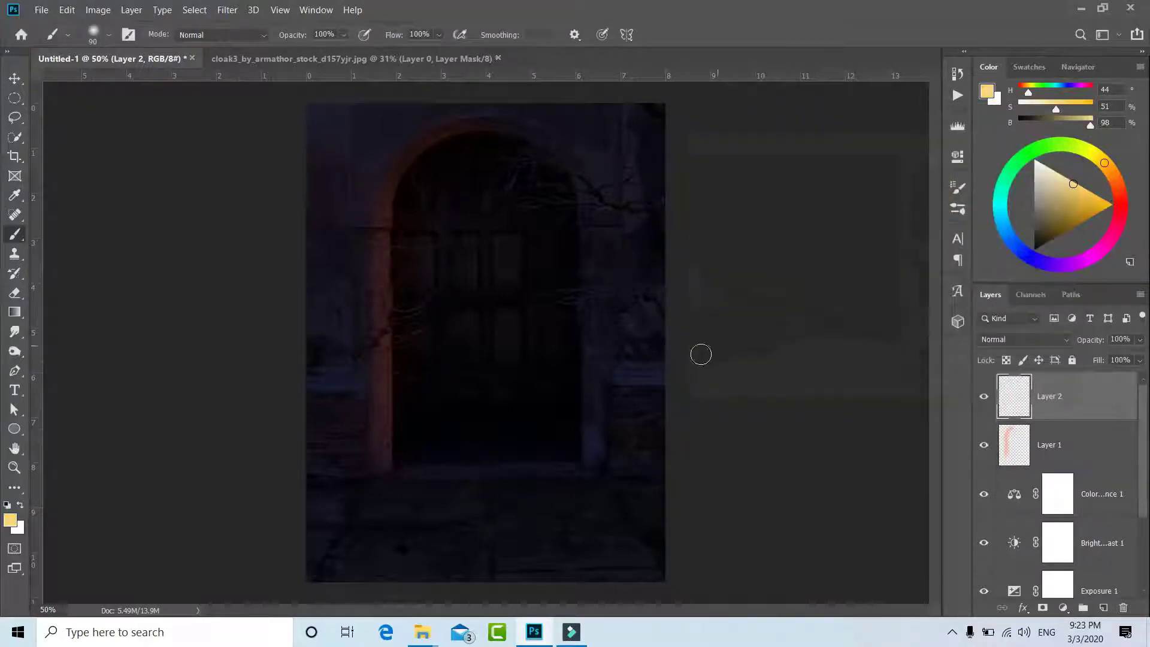
left_click_drag(423, 195, 418, 223)
left_click_drag(430, 158, 436, 170)
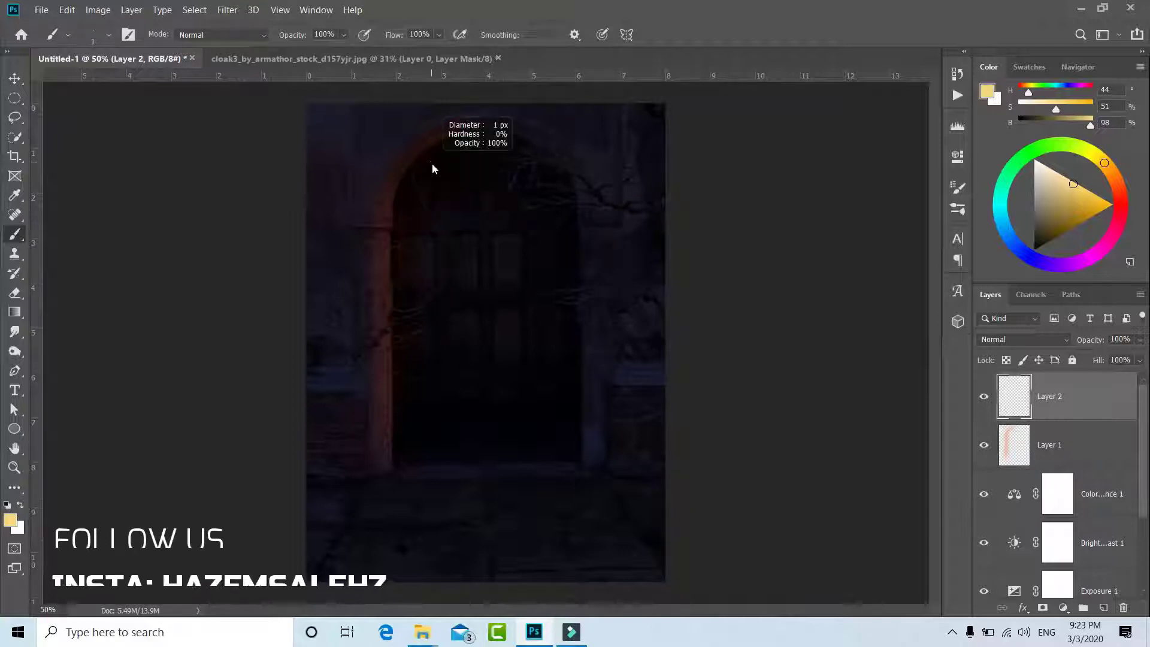
scroll(433, 159, "up", 5)
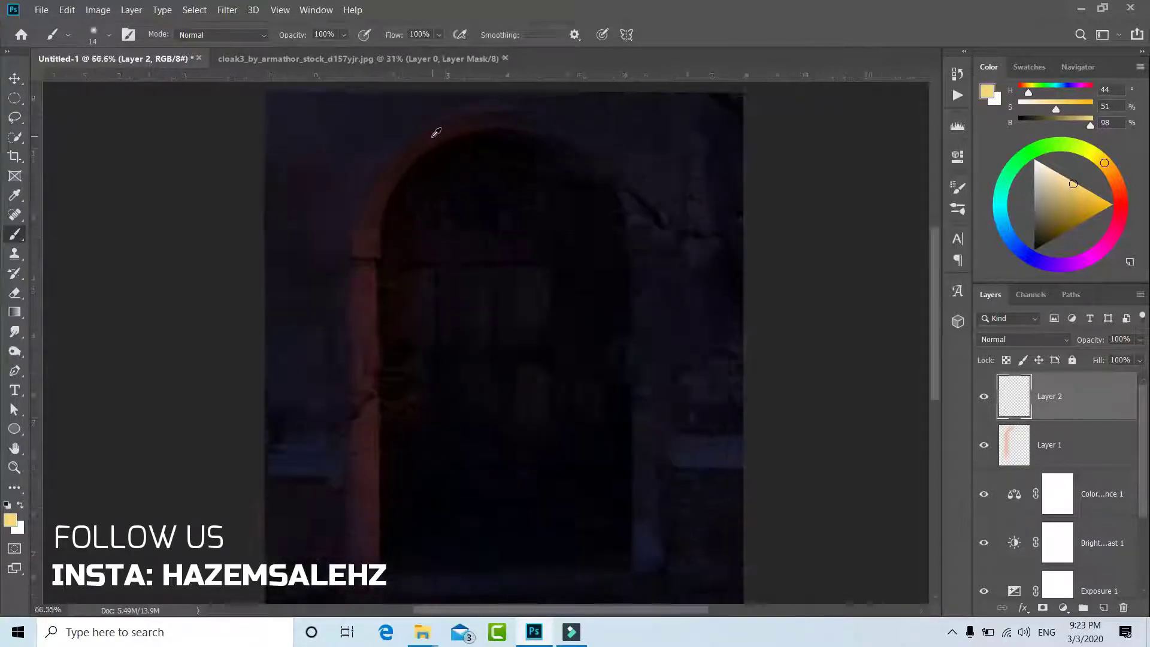
left_click_drag(480, 133, 465, 135)
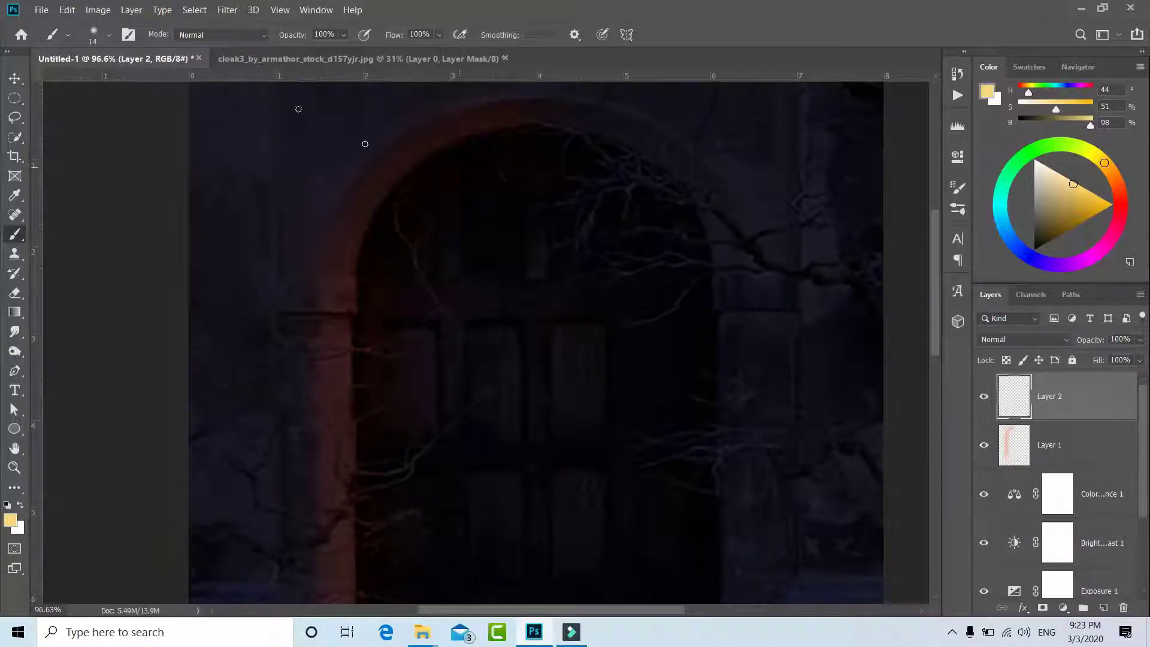
right_click(517, 166)
left_click(681, 185)
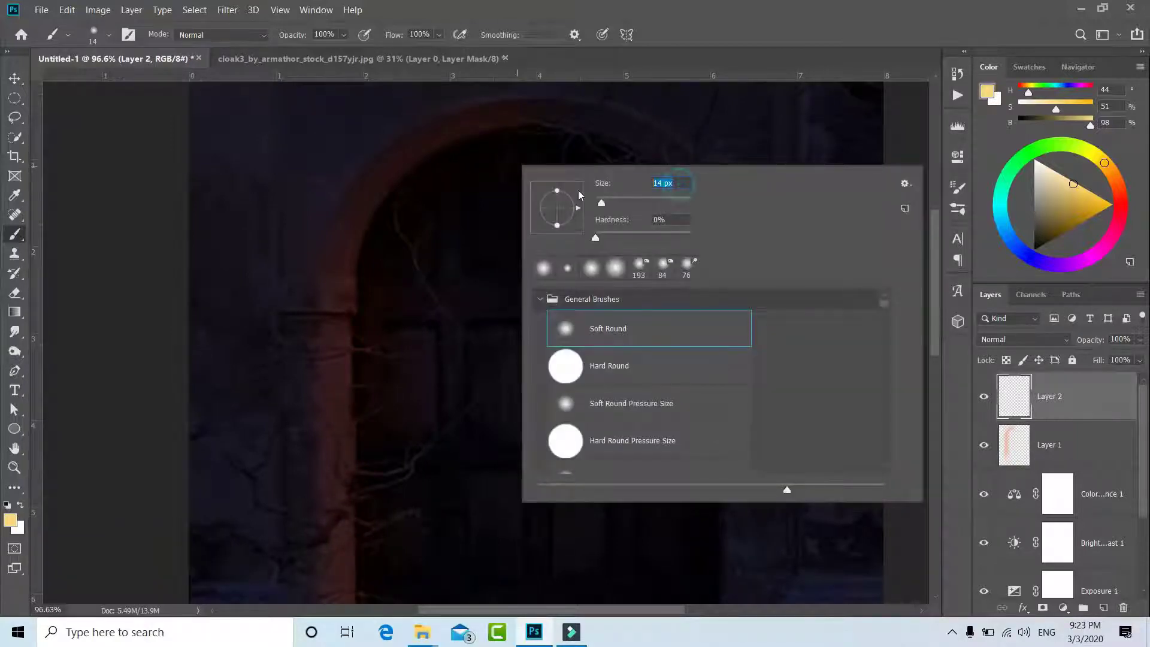
type("7")
key("Return")
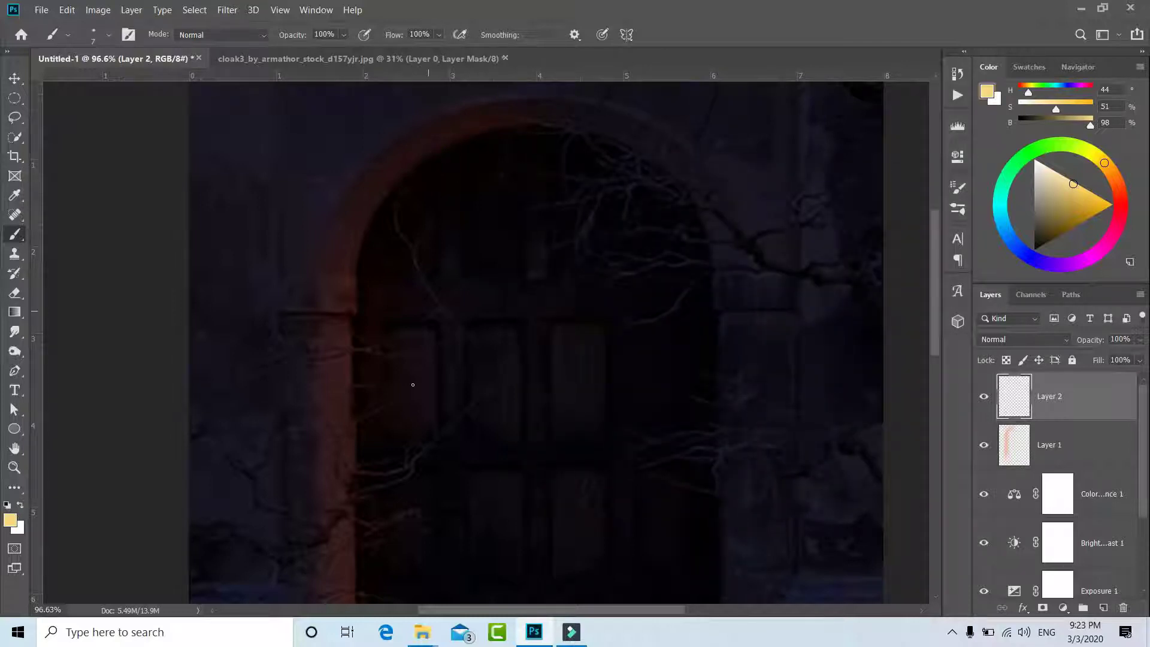
Select the Pen tool with the lower door in view
scroll(350, 431, "down", 2)
scroll(207, 360, "down", 1, "alt")
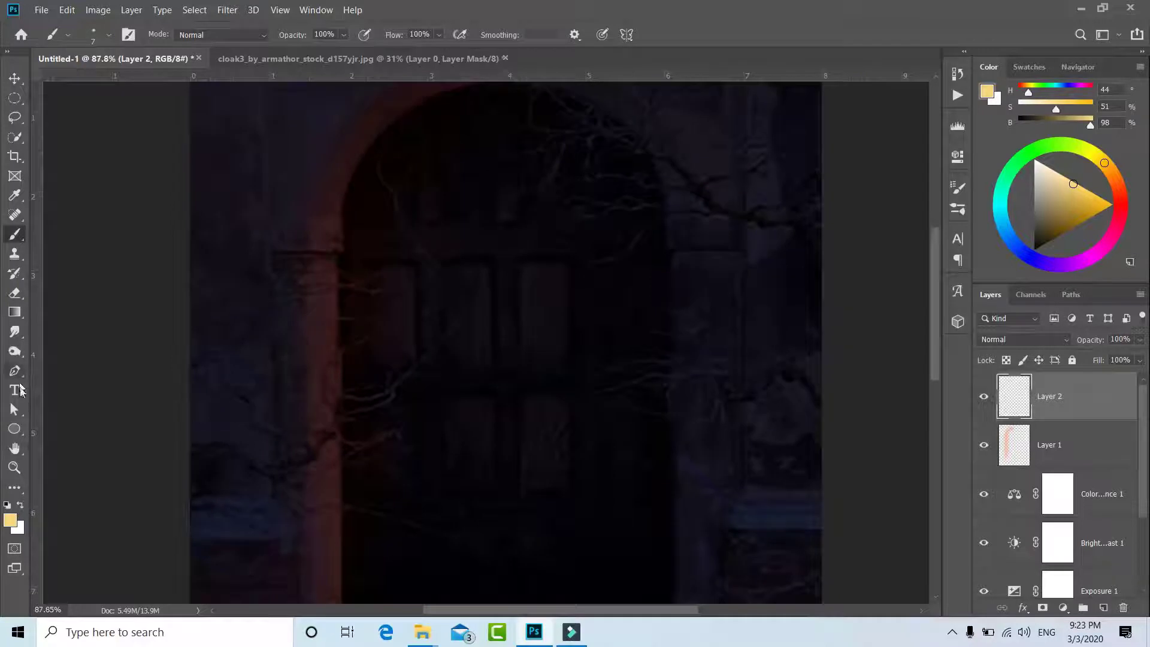
left_click(15, 371)
scroll(534, 552, "down", 5)
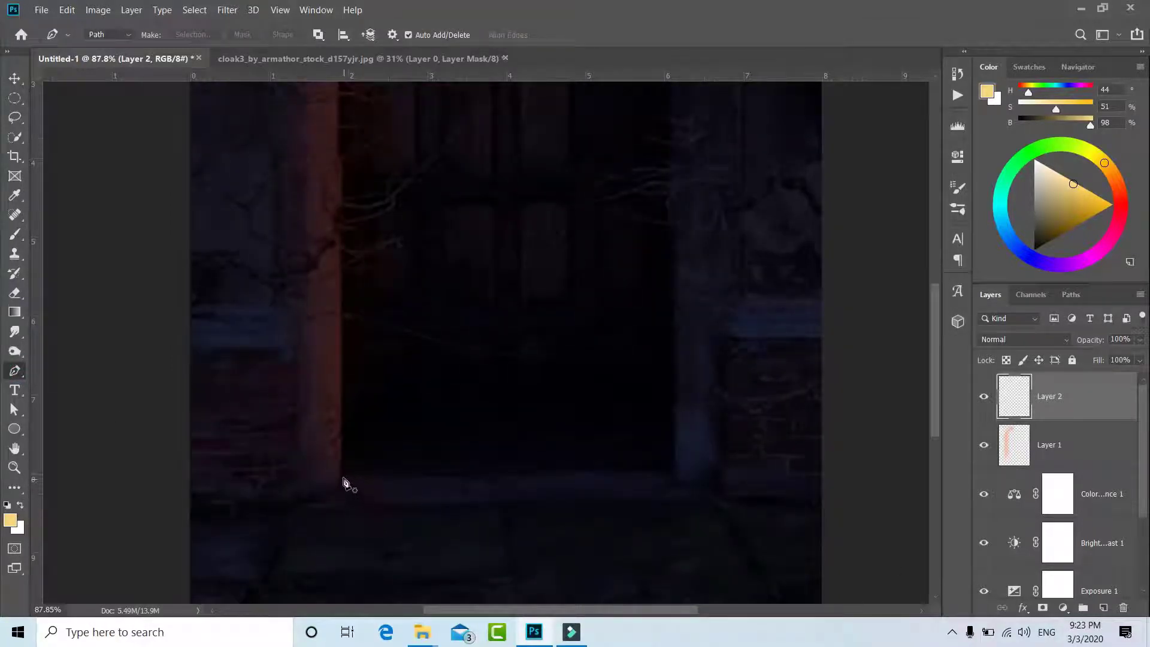
Draw a pen path up the arch's left side and over its curved top
left_click(342, 473)
scroll(336, 251, "up", 4)
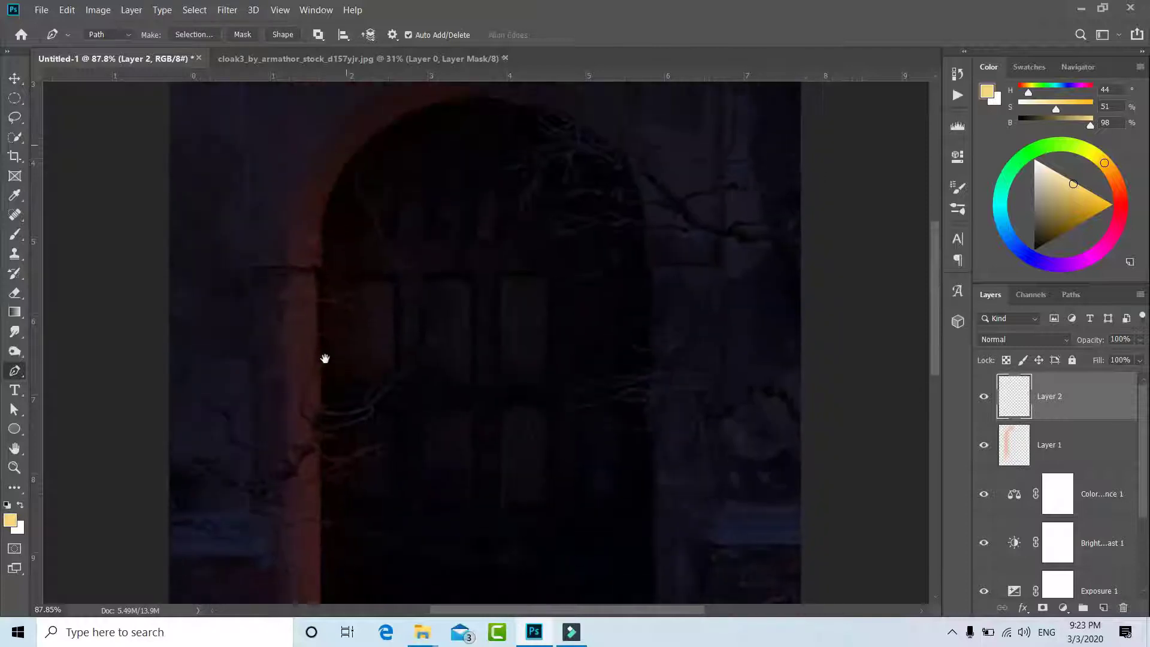
left_click(318, 280)
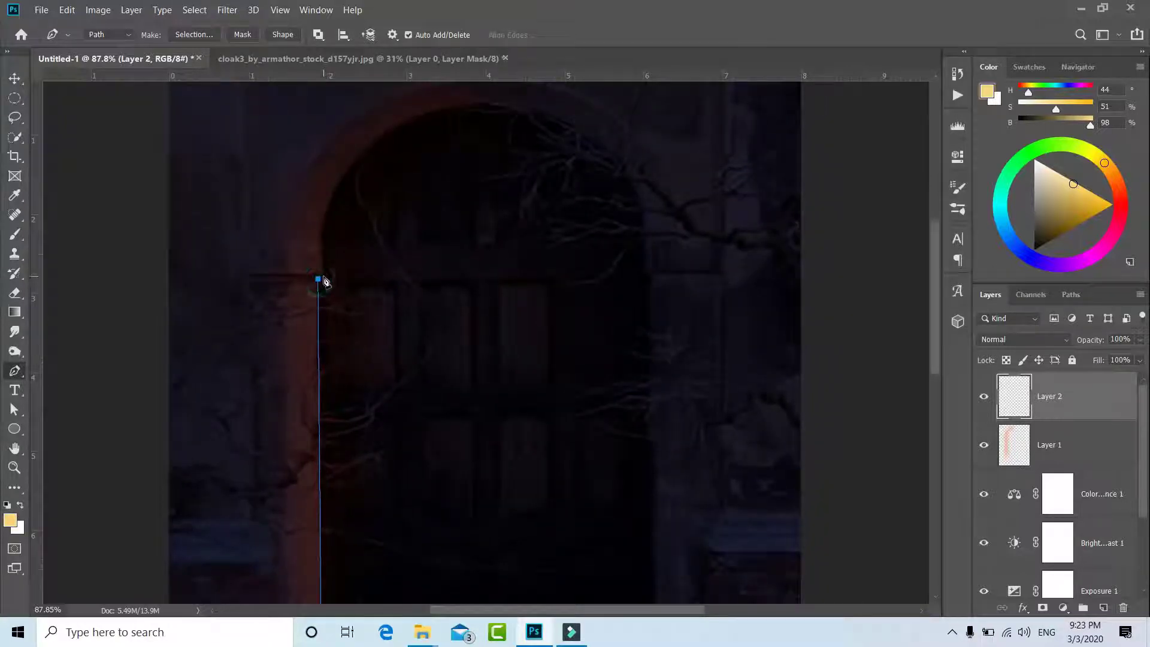
left_click_drag(318, 279, 322, 273)
left_click(322, 241)
left_click_drag(464, 106, 591, 94)
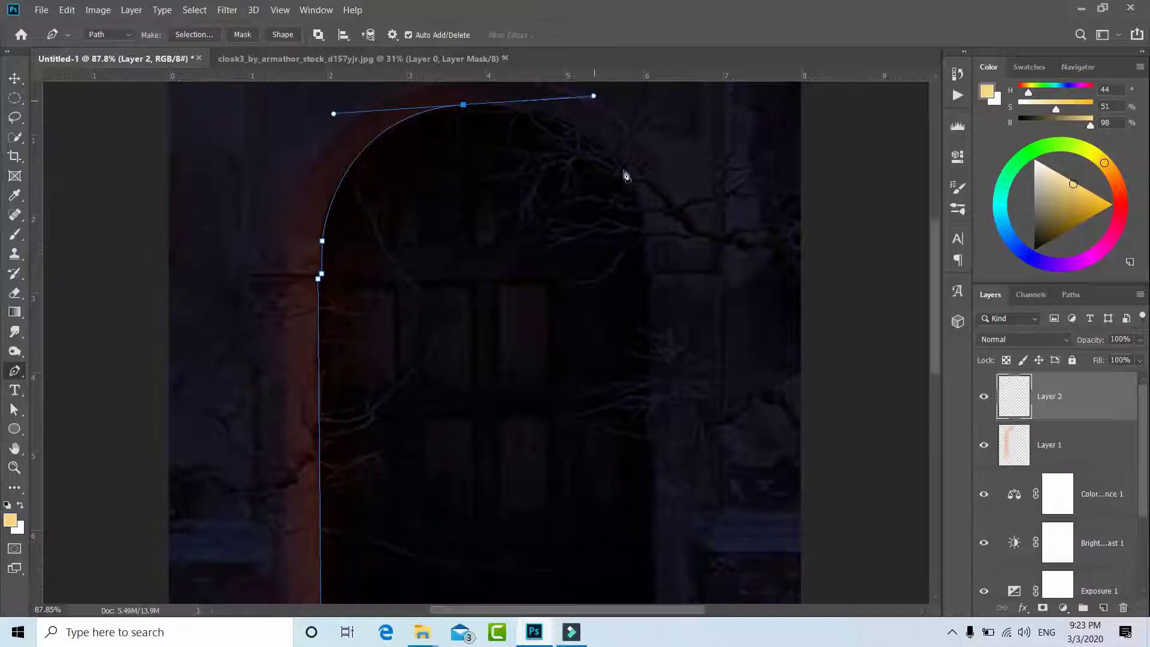
key("ctrl+minus")
Stroke the path with the pale yellow brush using Simulate Pressure, then deselect the path
right_click(372, 244)
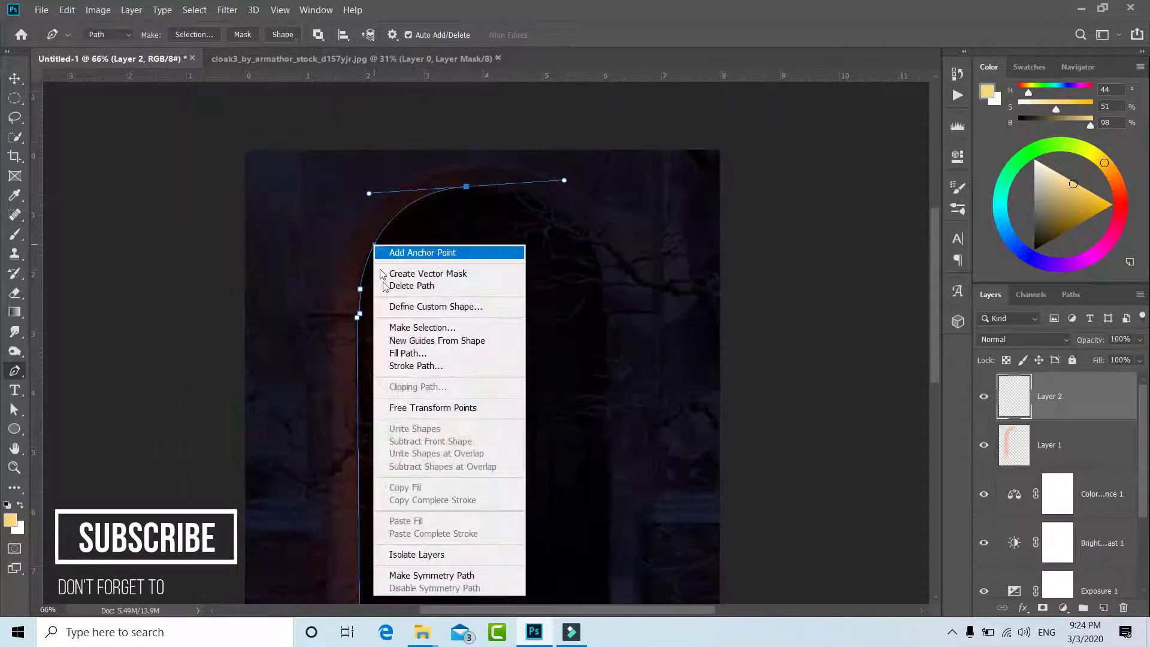
left_click(414, 365)
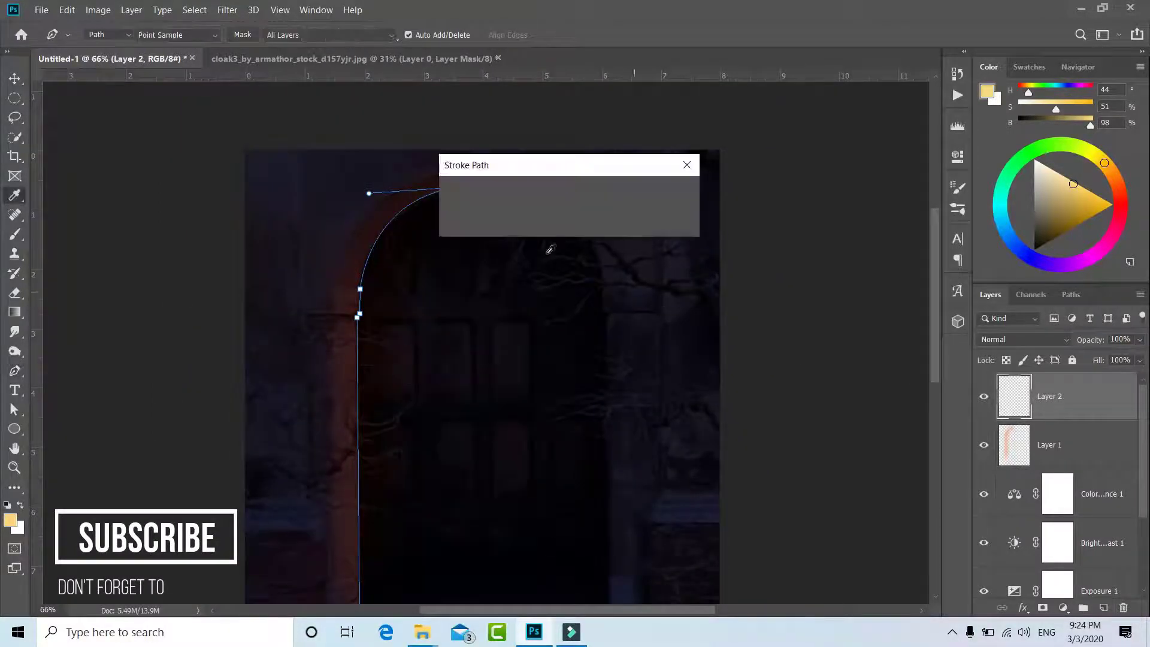
left_click(483, 213)
left_click(663, 192)
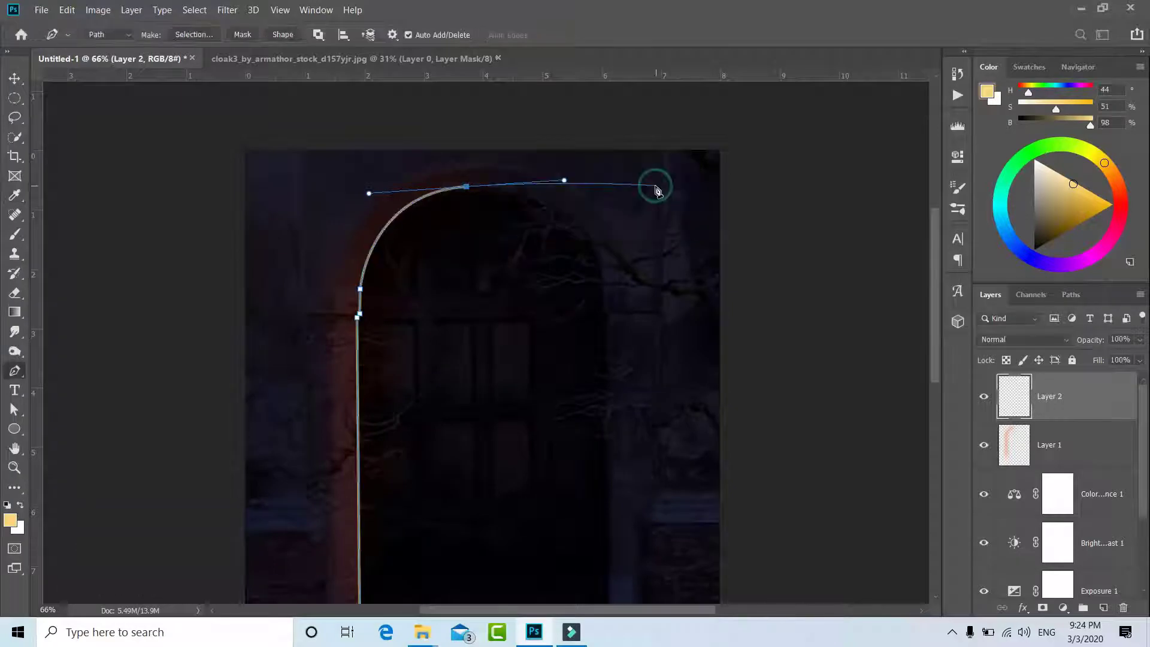
left_click(1069, 298)
left_click(1037, 419)
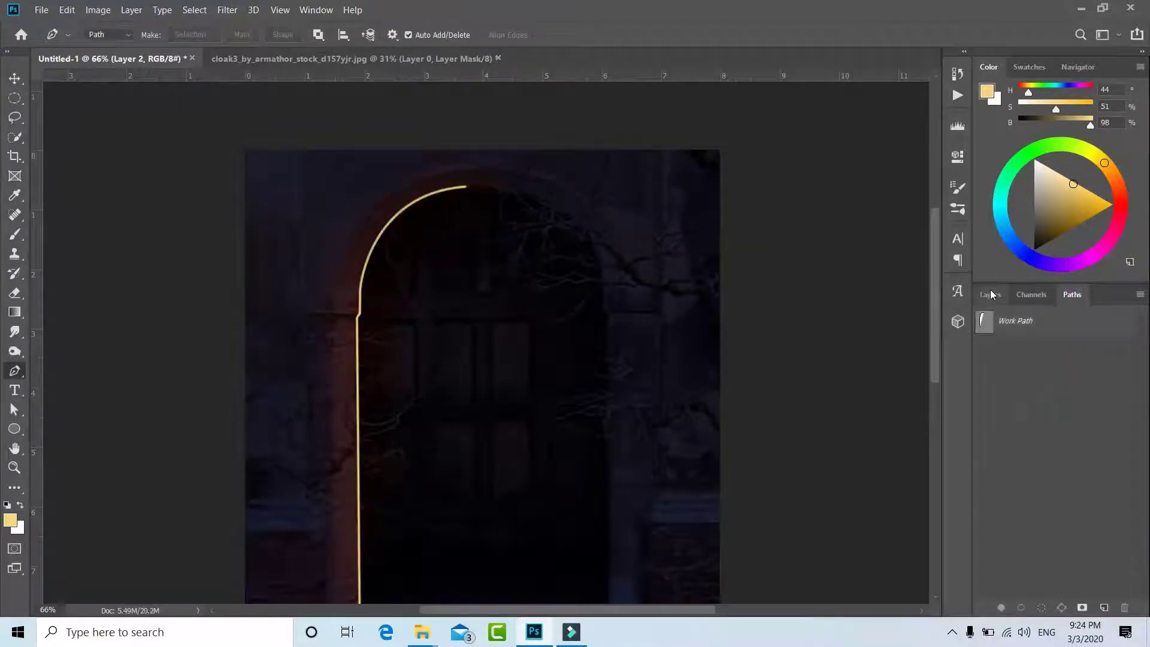
left_click(990, 295)
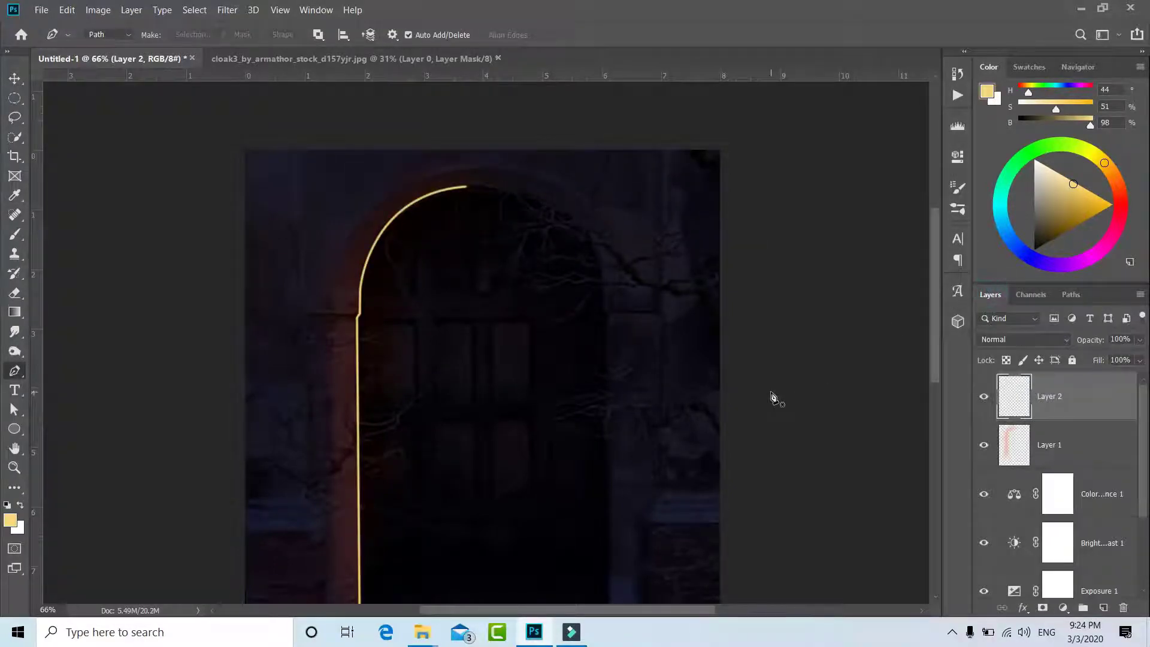
Add an ff4800 orange-red Outer Glow to the arch line: 100% opacity, 6% spread, 8 px size
double_click(1110, 407)
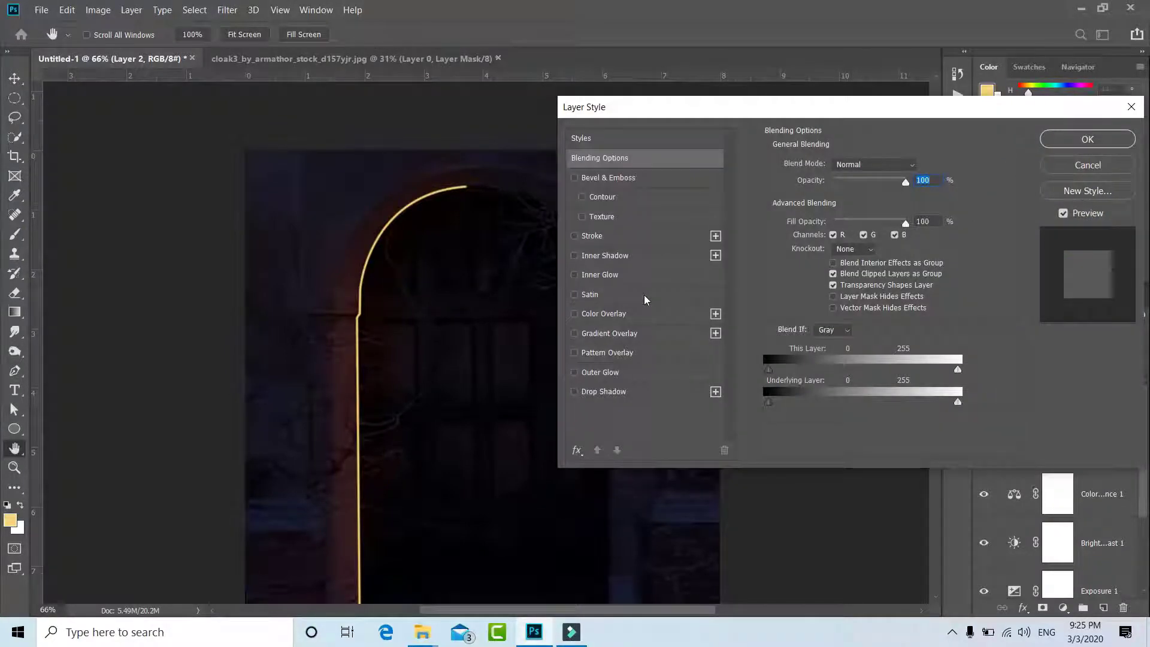
left_click(612, 374)
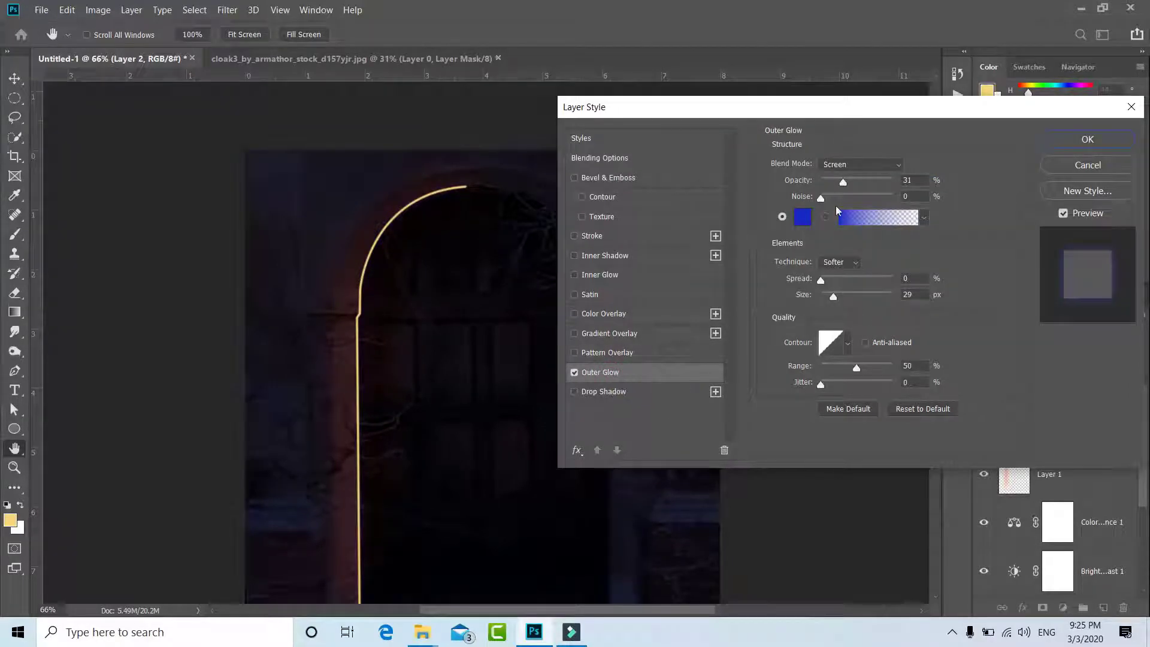
left_click(803, 216)
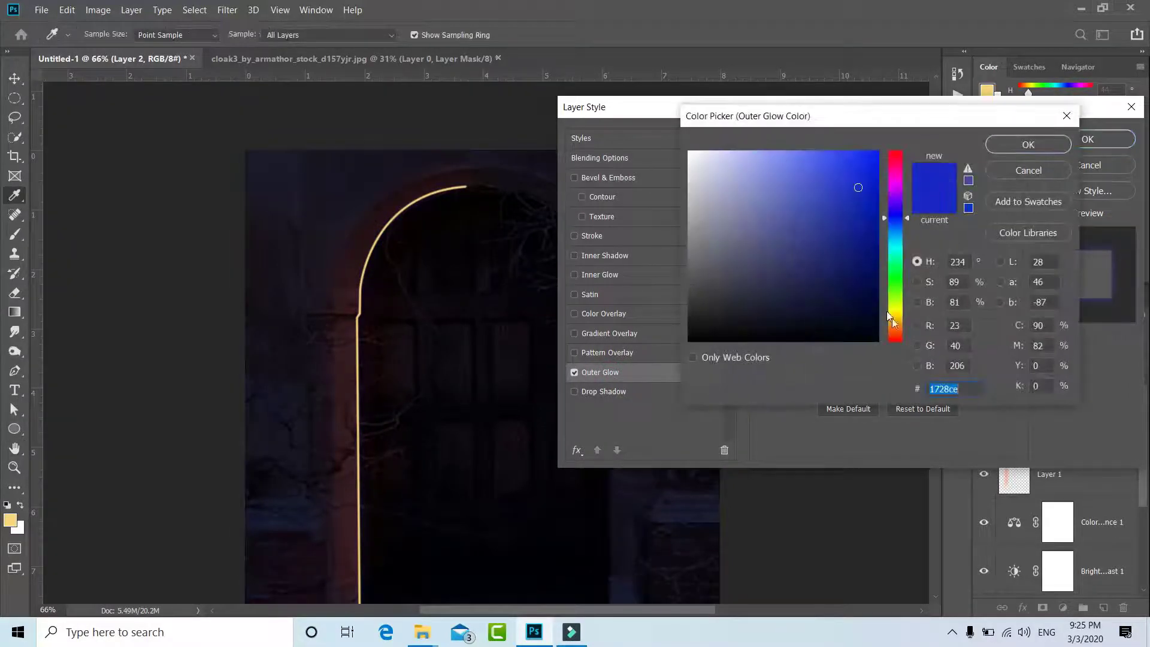
left_click_drag(897, 330, 899, 333)
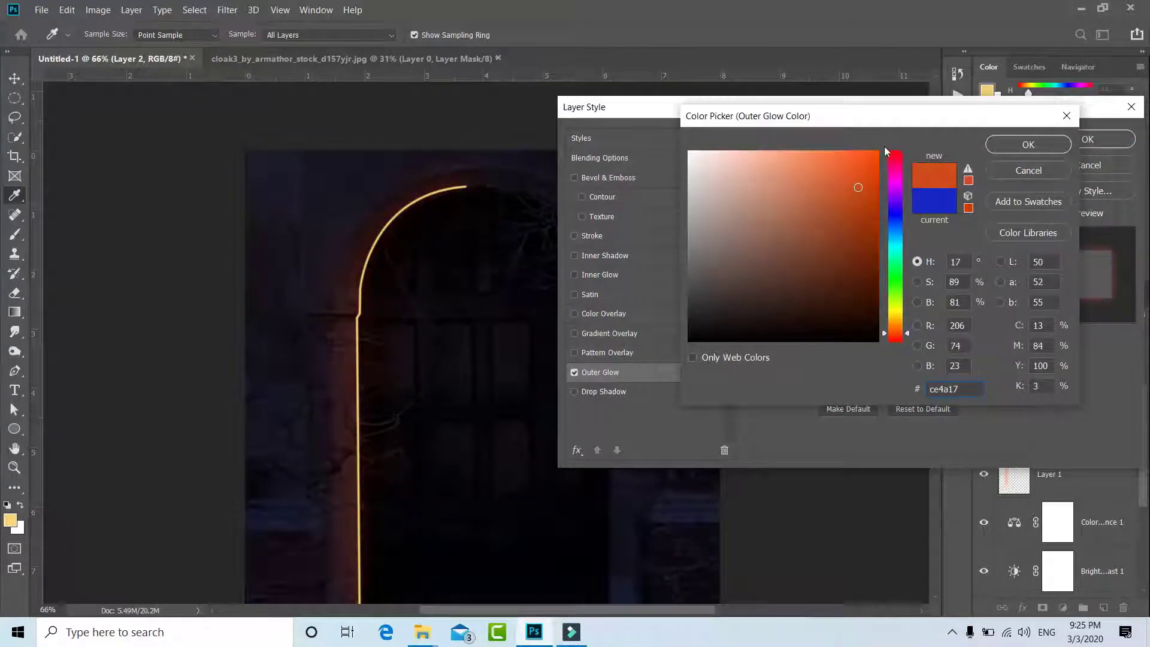
left_click_drag(873, 155, 908, 144)
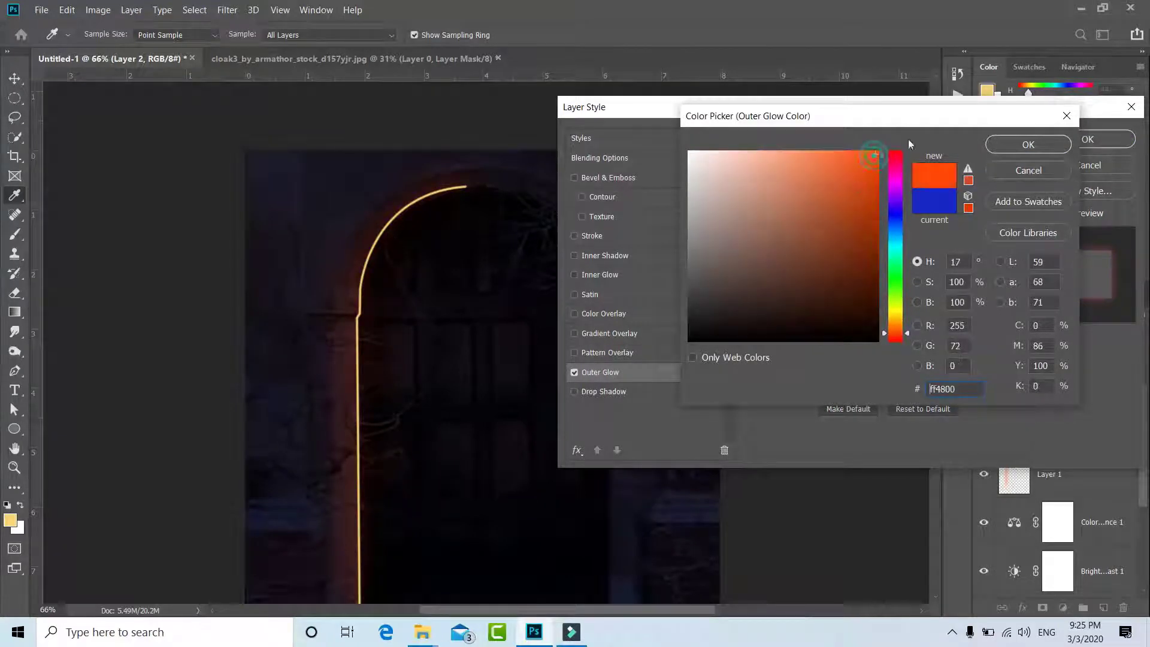
left_click(1026, 147)
left_click_drag(845, 179, 946, 181)
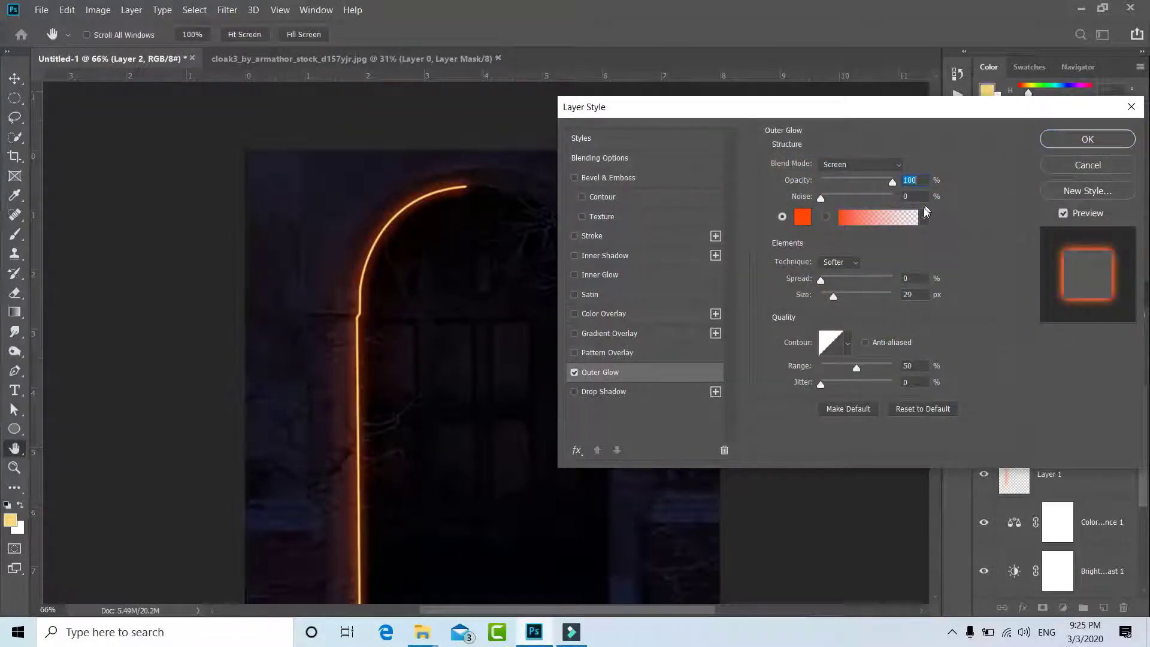
left_click_drag(821, 280, 825, 280)
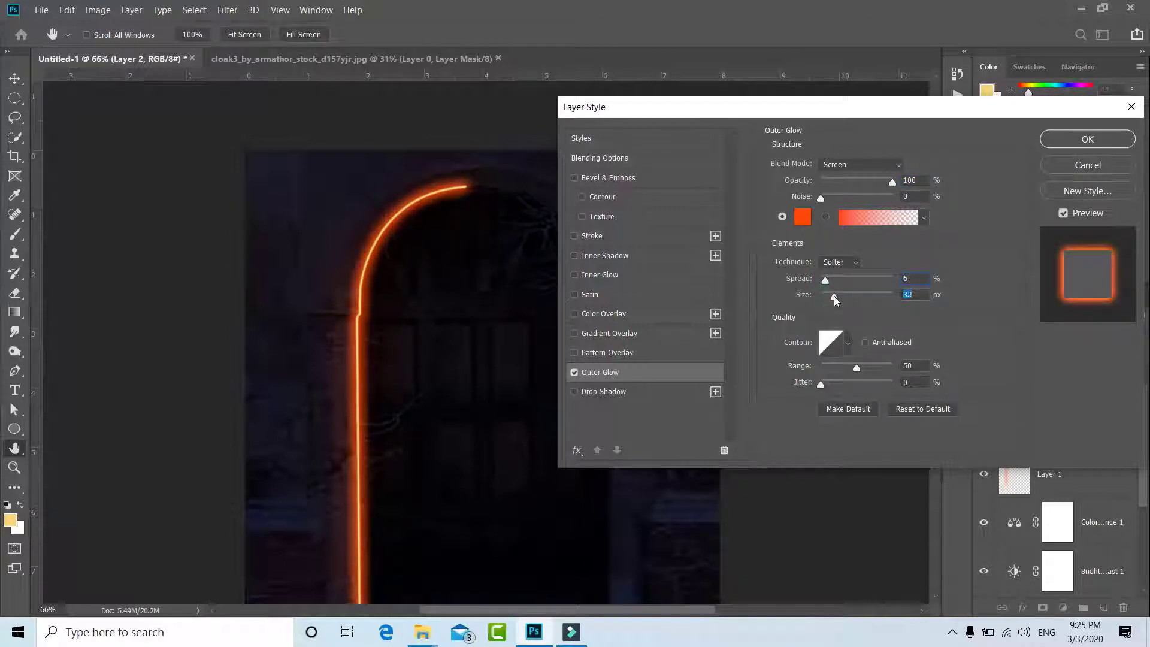
left_click_drag(836, 296, 827, 297)
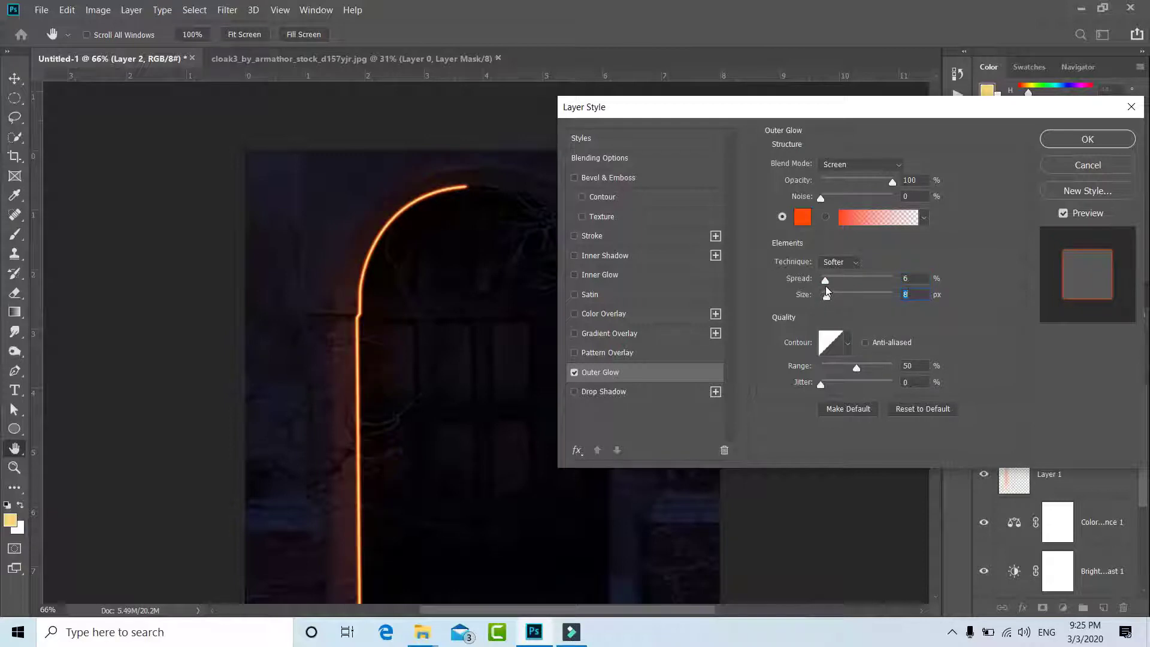
left_click(1073, 144)
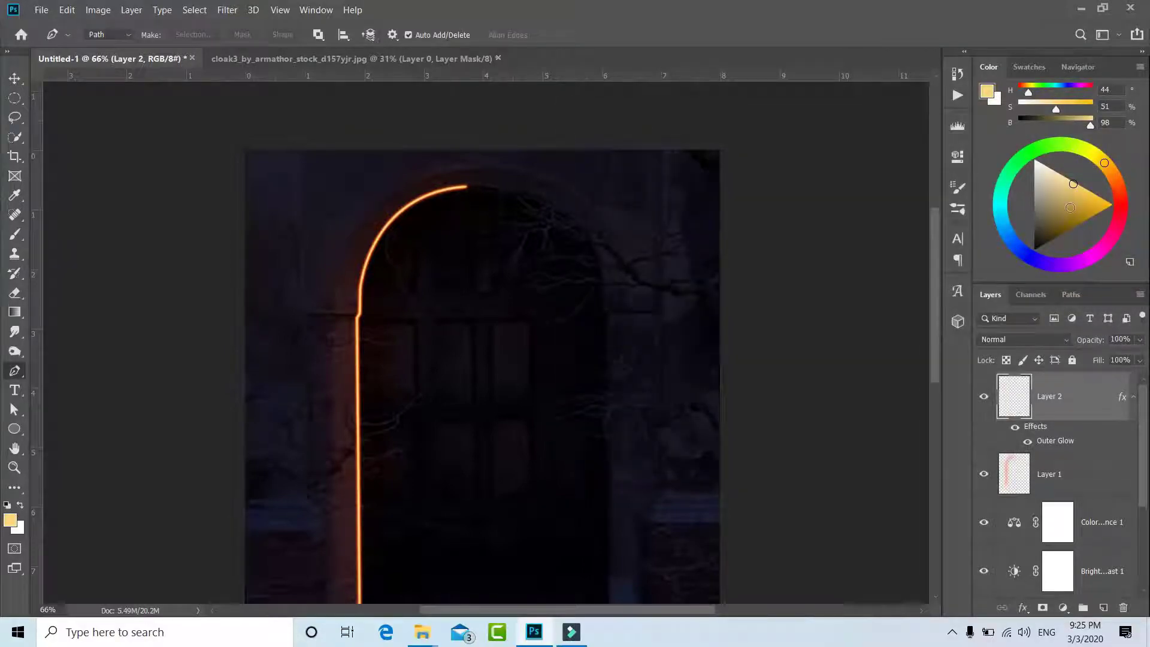
Duplicate the glowing arch layer as Layer 2 copy and set its Fill to 0%
right_click(1094, 384)
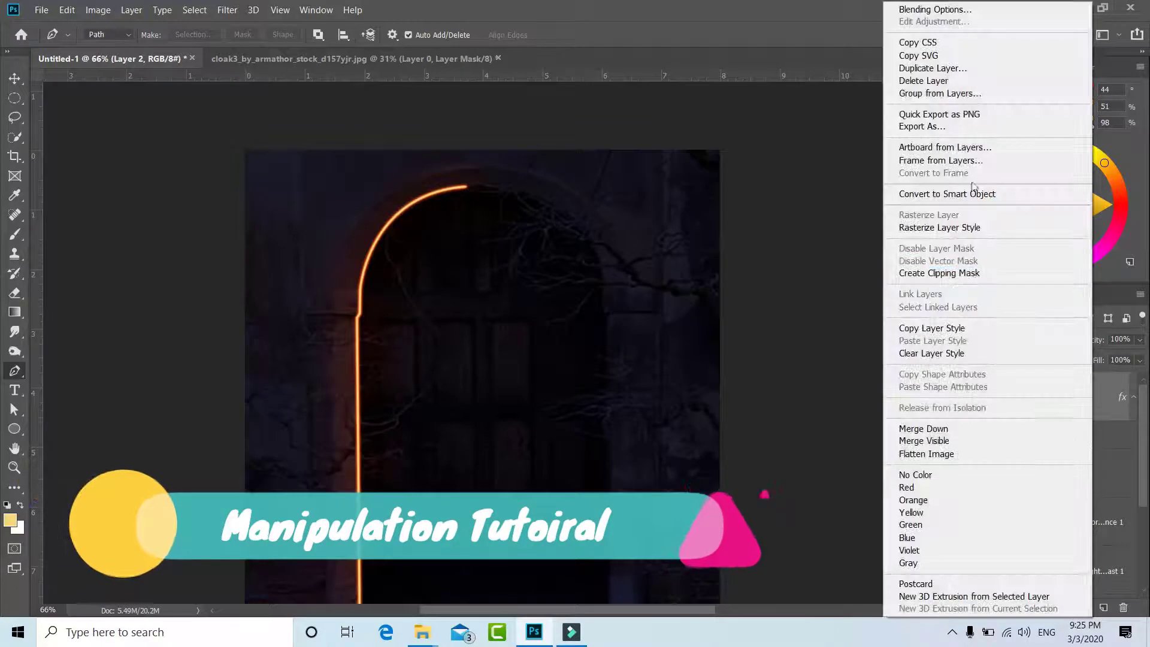
left_click(932, 68)
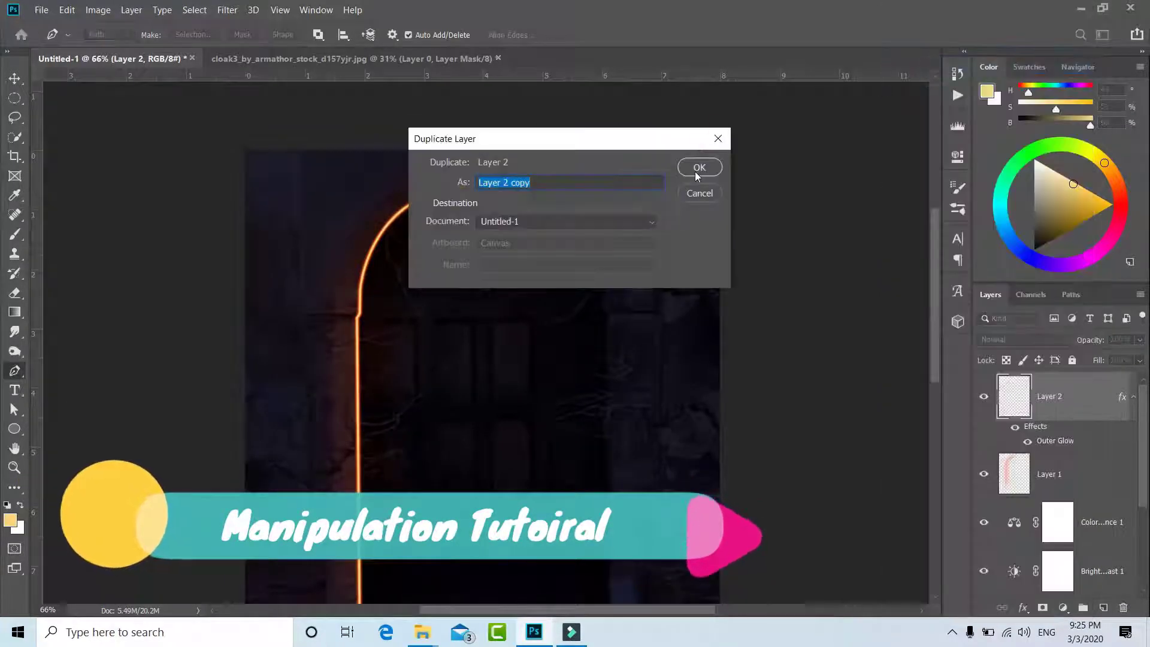
left_click(696, 169)
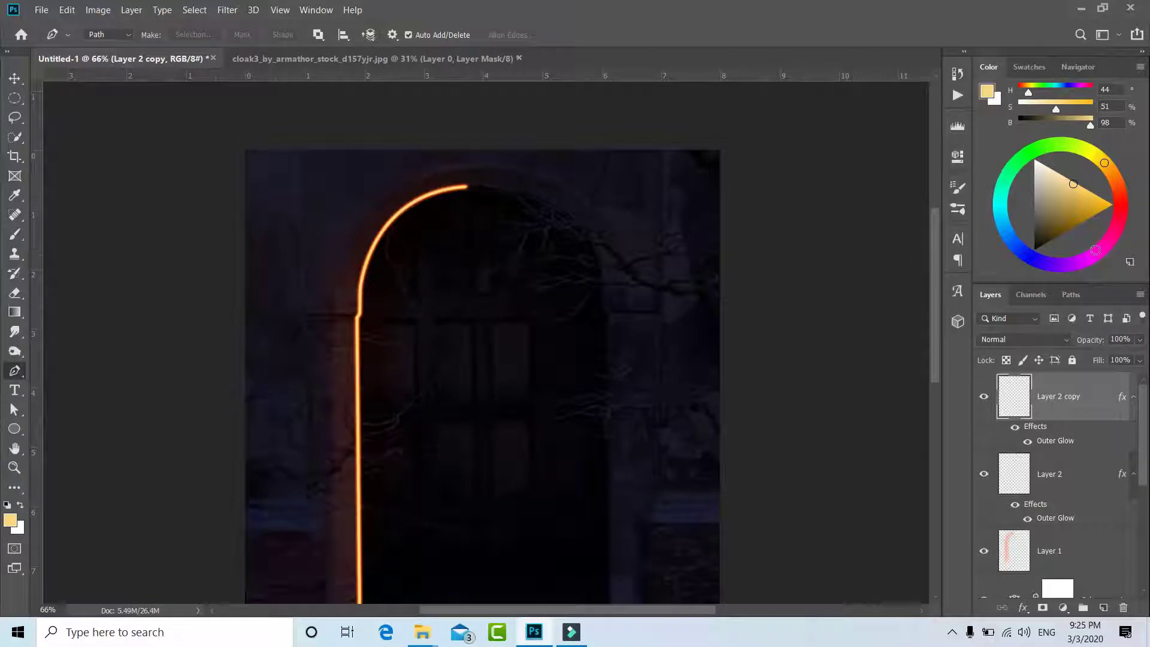
left_click(1139, 360)
left_click_drag(1134, 377, 1035, 384)
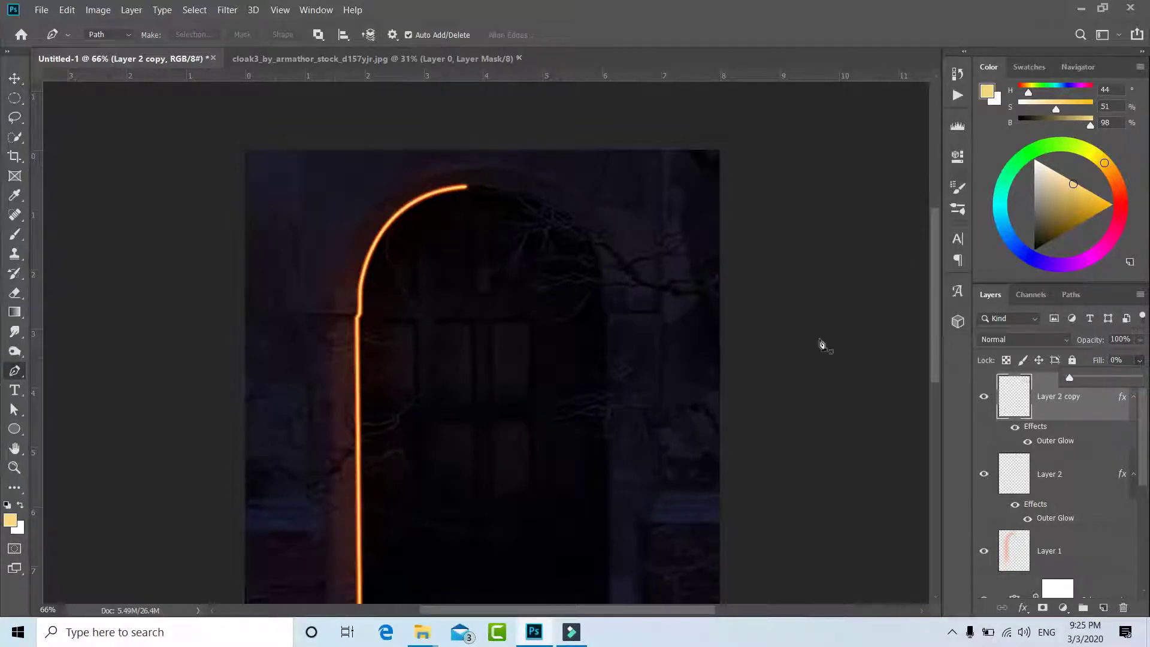
Apply a Gaussian Blur of about 4.6 pixels to the copy
left_click(227, 11)
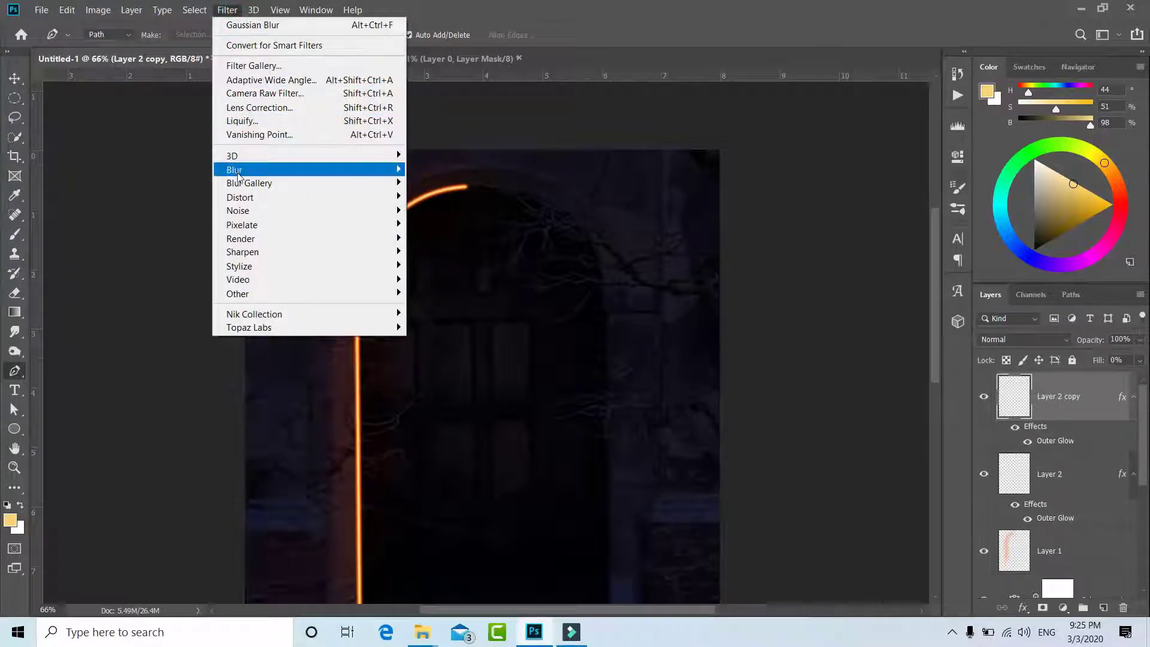
mouse_move(235, 169)
left_click(433, 225)
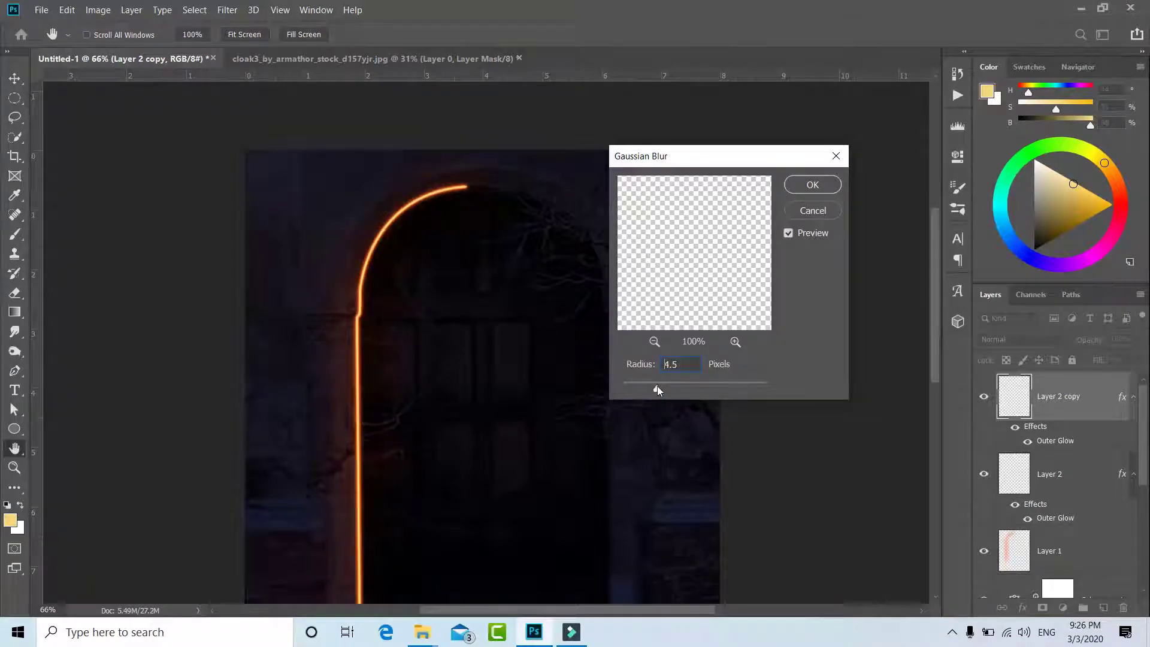
left_click_drag(656, 386, 659, 386)
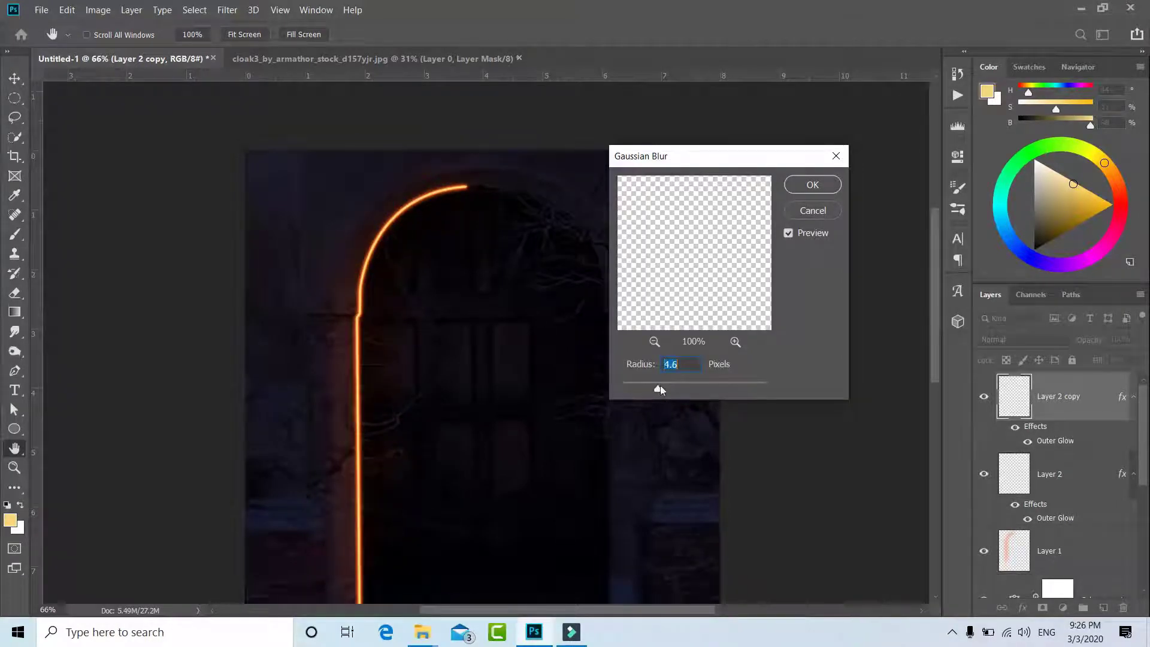
left_click(813, 185)
key("p")
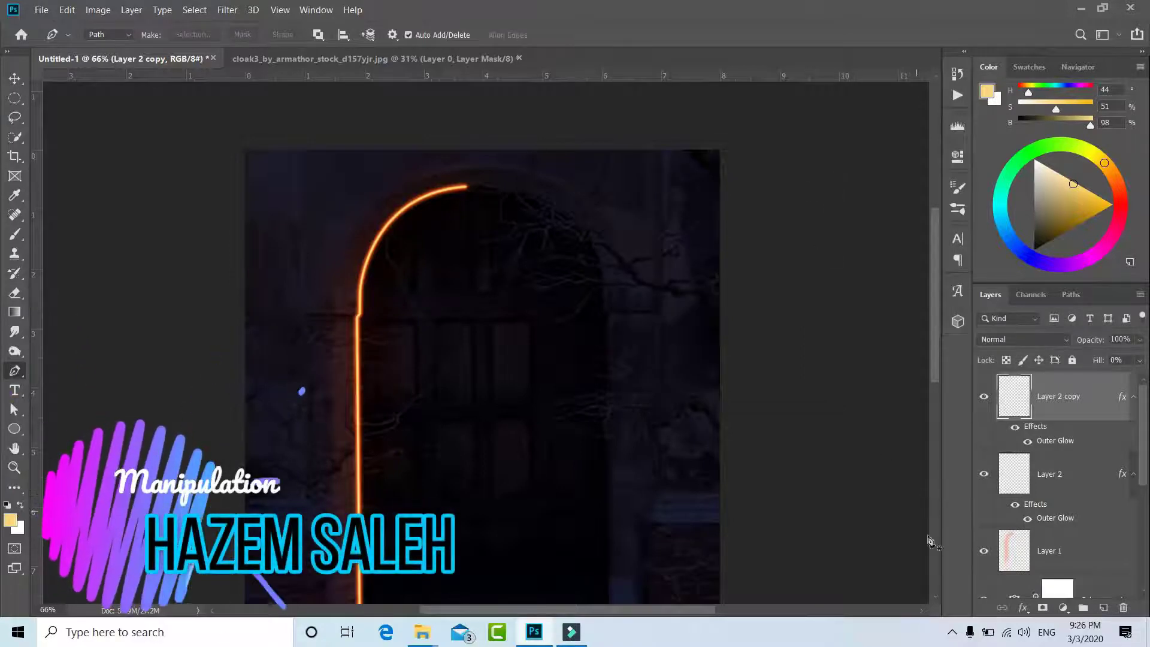
Add a new empty layer, set the foreground colour to orange ff5a00, and select the Brush tool
left_click(1104, 608)
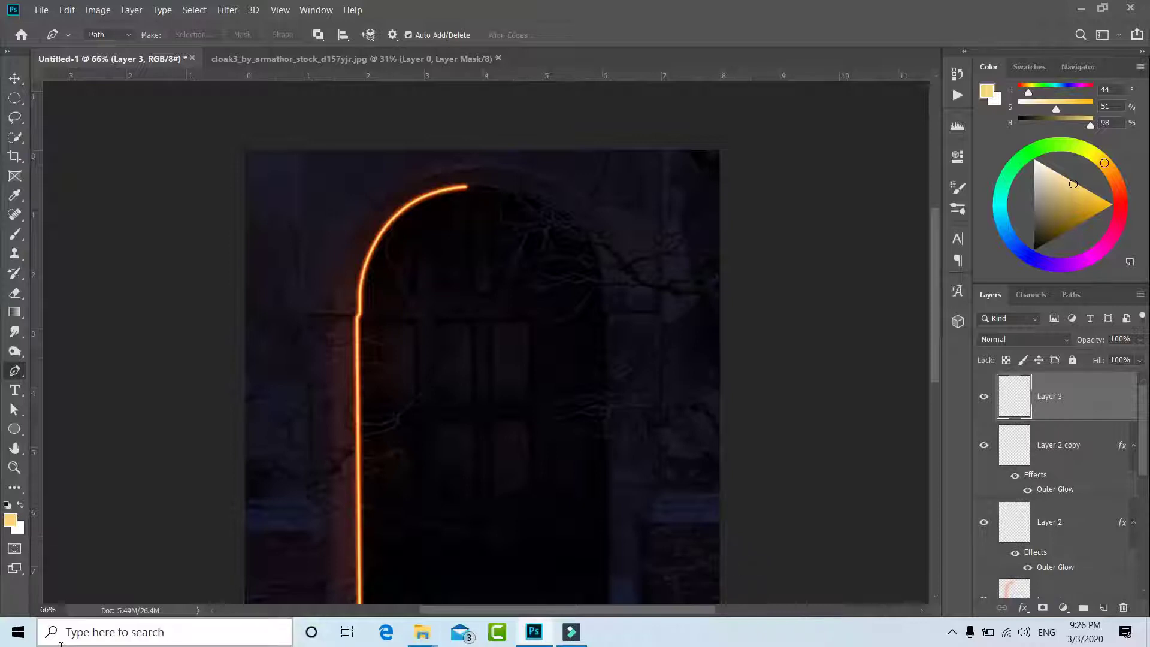
left_click(11, 521)
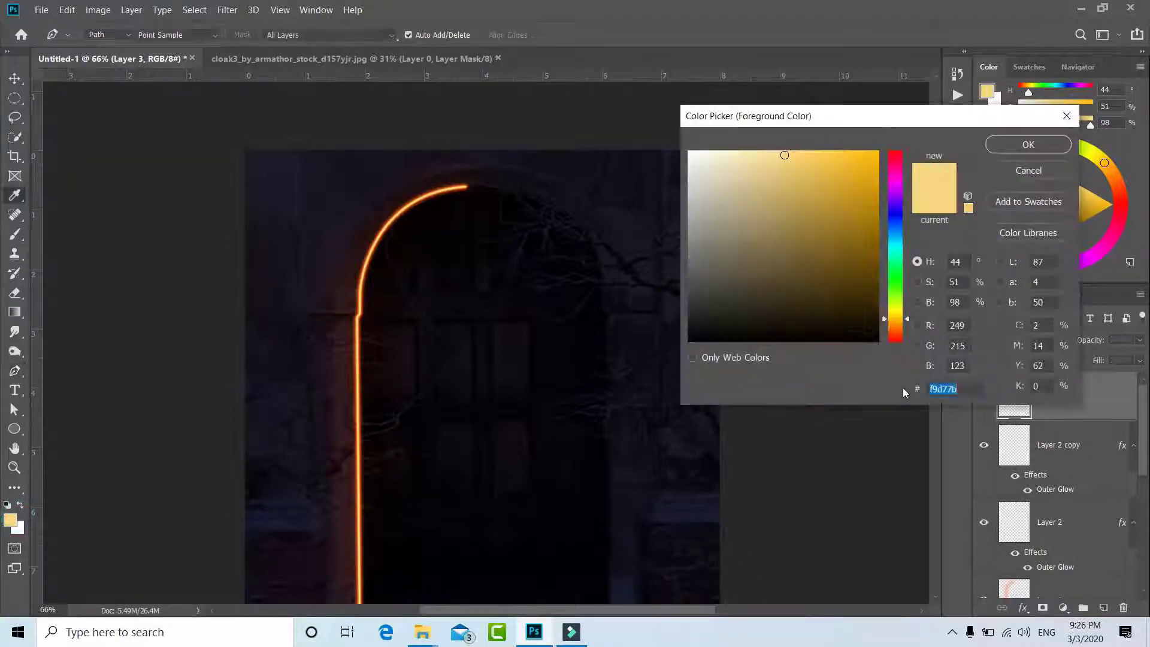
left_click(899, 331)
left_click(878, 152)
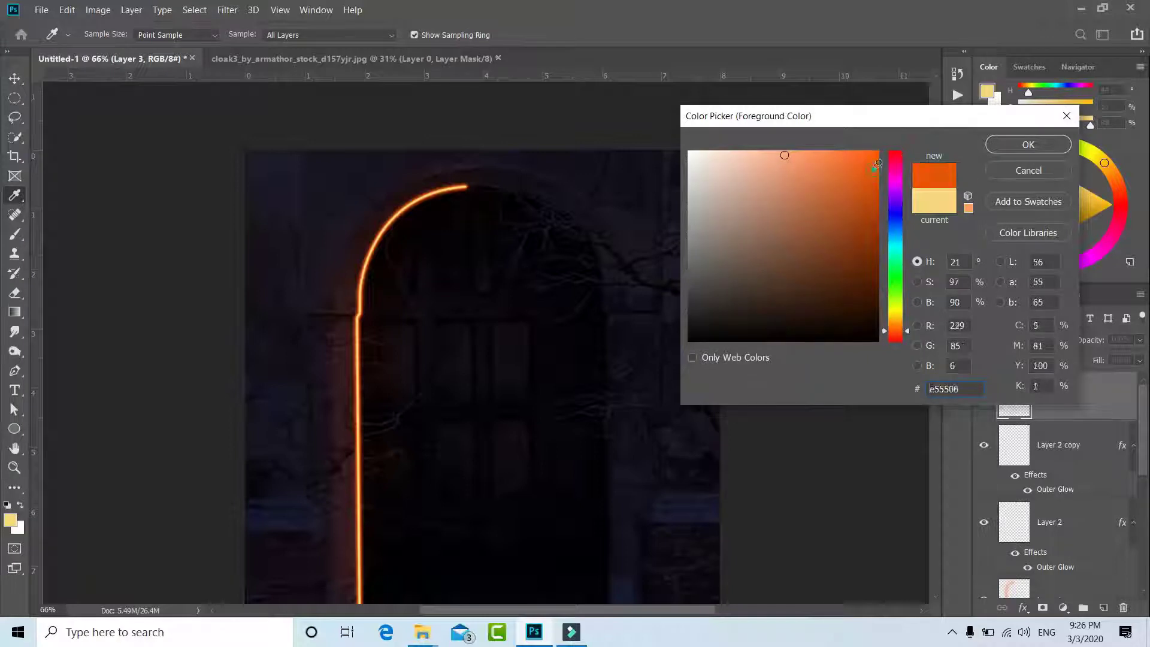
left_click(1041, 144)
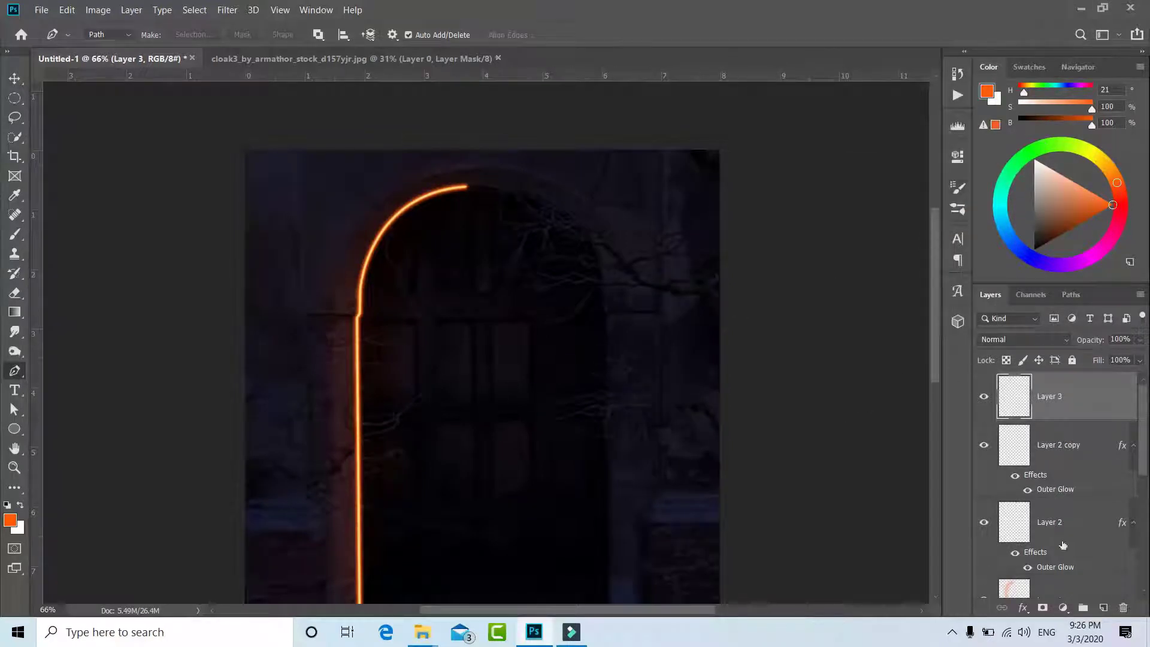
left_click(15, 233)
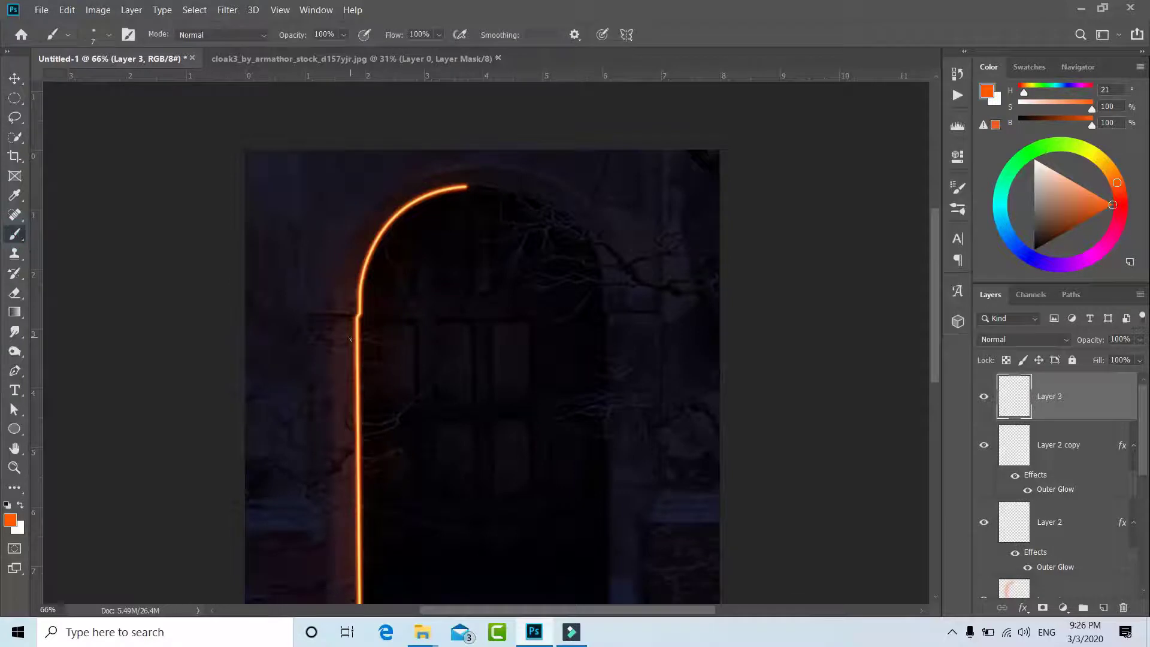
Paint orange branch strokes off the arch's left side, undoing one misplaced stroke
scroll(363, 341, "up", 3)
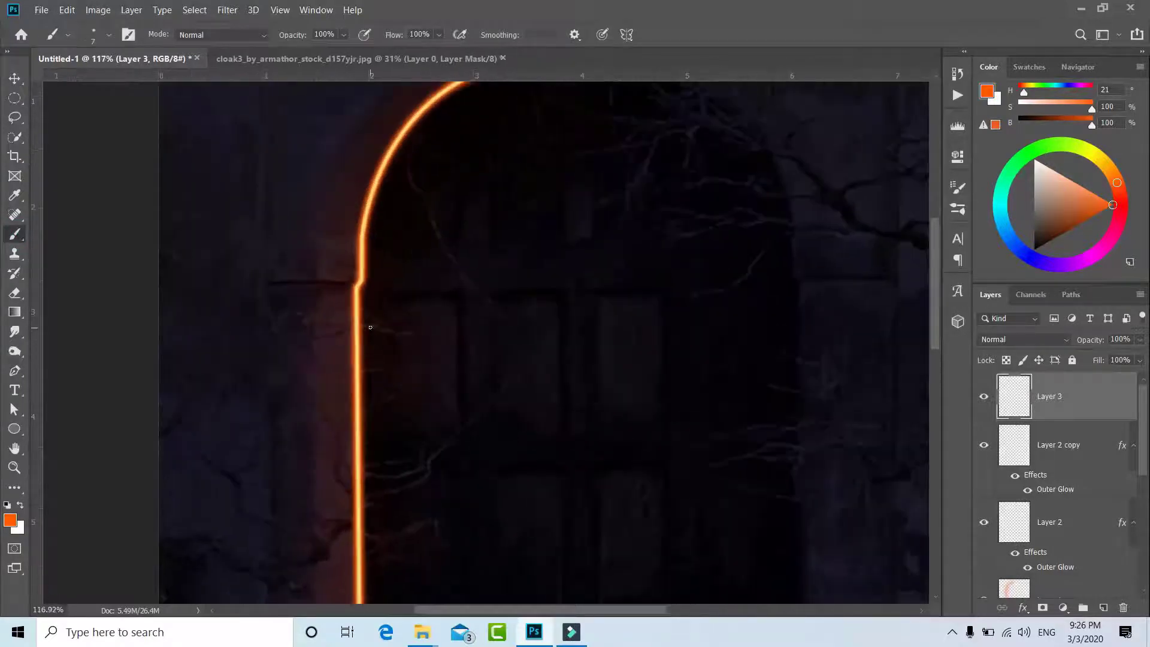
left_click_drag(369, 329, 437, 334)
key("ctrl+z")
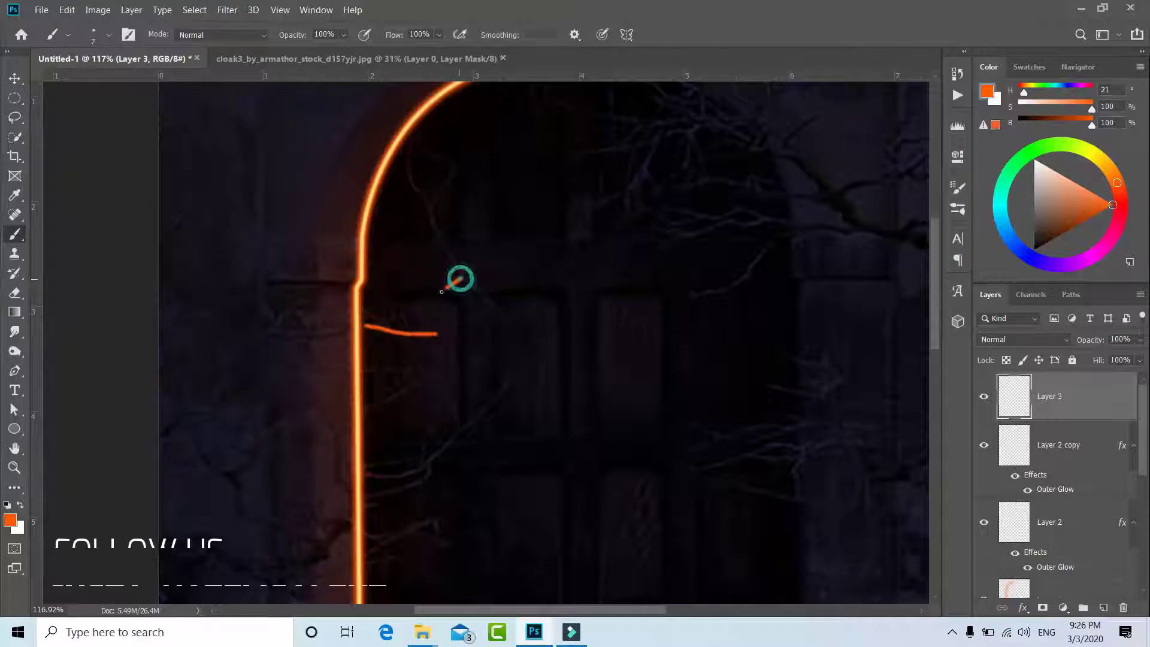
mouse_move(462, 278)
left_mouse_down()
mouse_move(392, 319)
mouse_move(354, 311)
mouse_move(296, 340)
left_mouse_up()
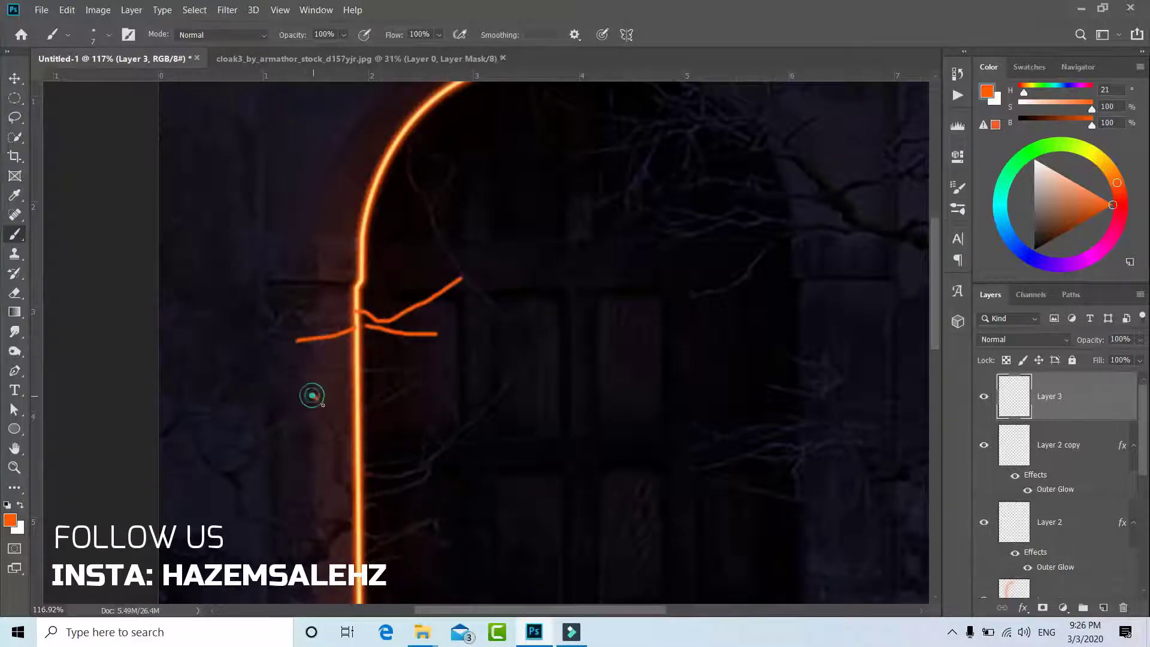
left_click_drag(311, 394, 345, 453)
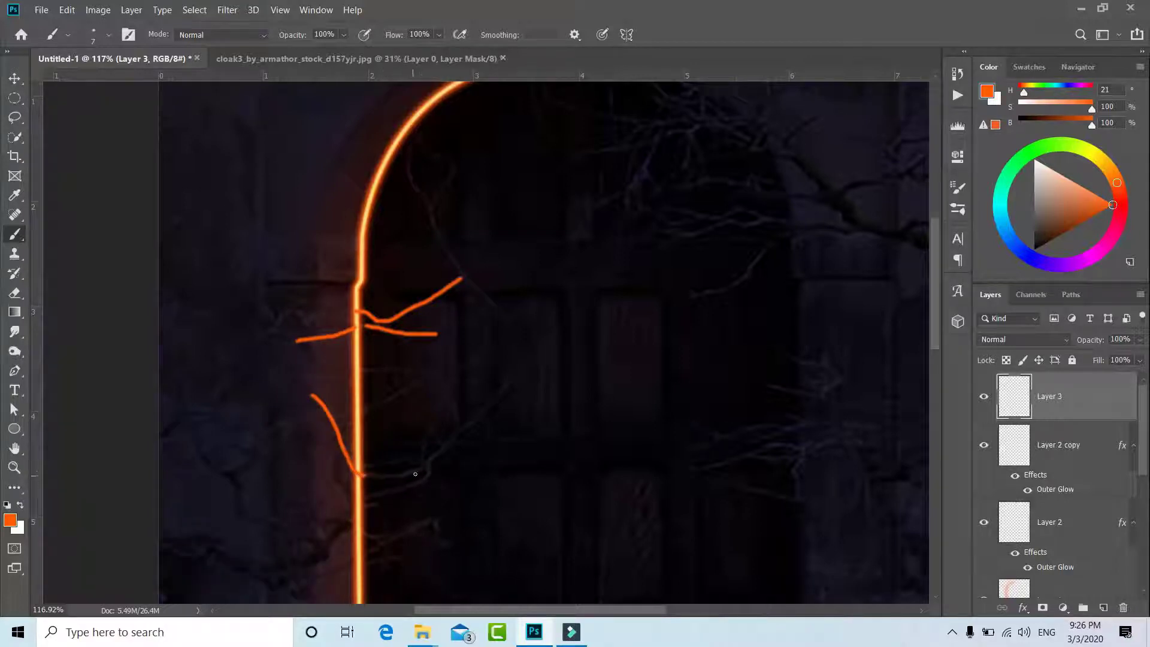
left_click_drag(423, 469, 374, 476)
left_click_drag(434, 371, 356, 416)
left_click_drag(372, 372, 422, 374)
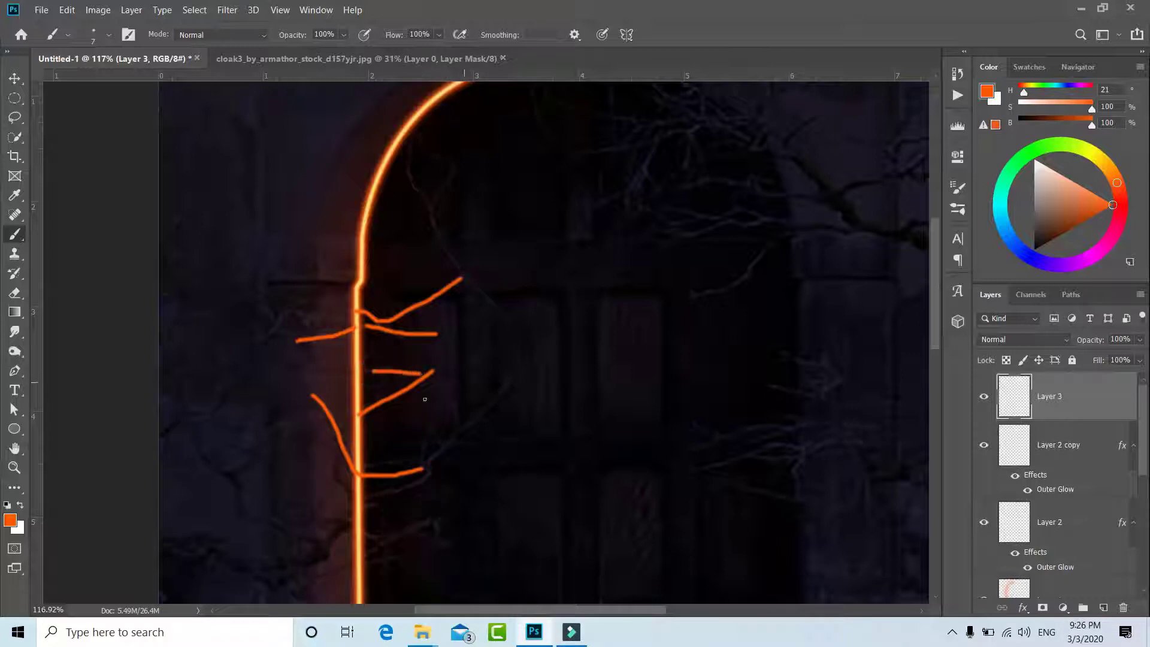
mouse_move(432, 459)
left_mouse_down()
mouse_move(430, 474)
mouse_move(376, 497)
left_mouse_up()
Add more curling branches reaching up to the arch top, then lower the layer's opacity
scroll(365, 511, "down", 2)
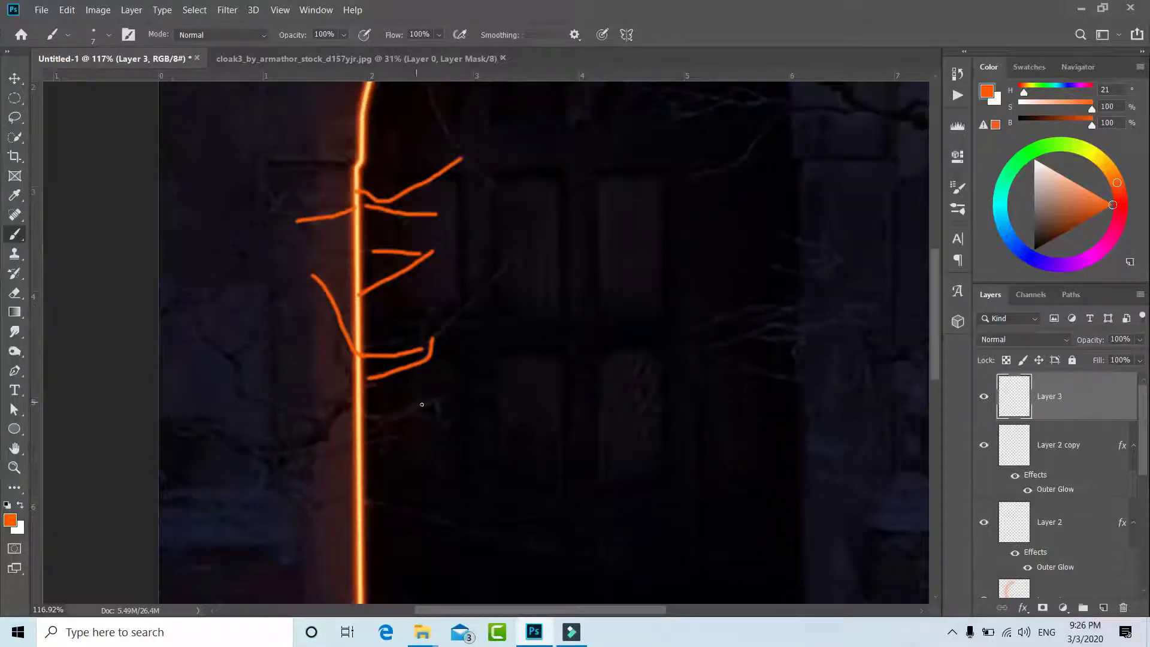
mouse_move(435, 401)
left_mouse_down()
mouse_move(352, 439)
mouse_move(350, 408)
mouse_move(303, 461)
left_mouse_up()
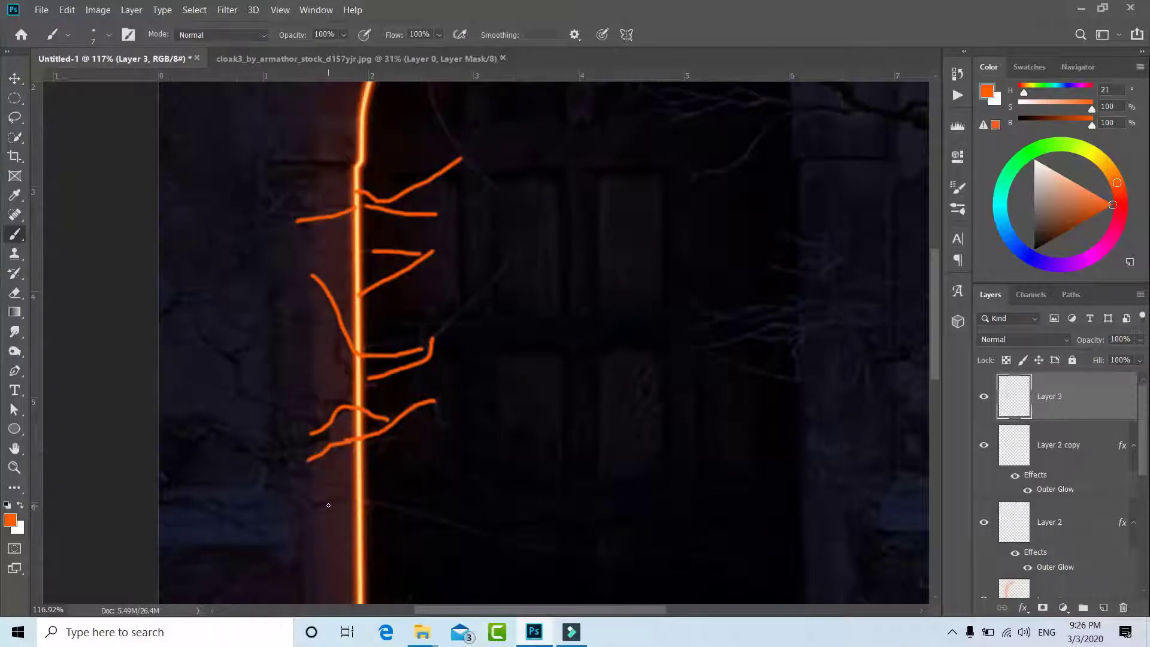
left_click_drag(328, 505, 463, 523)
scroll(463, 522, "down", 5)
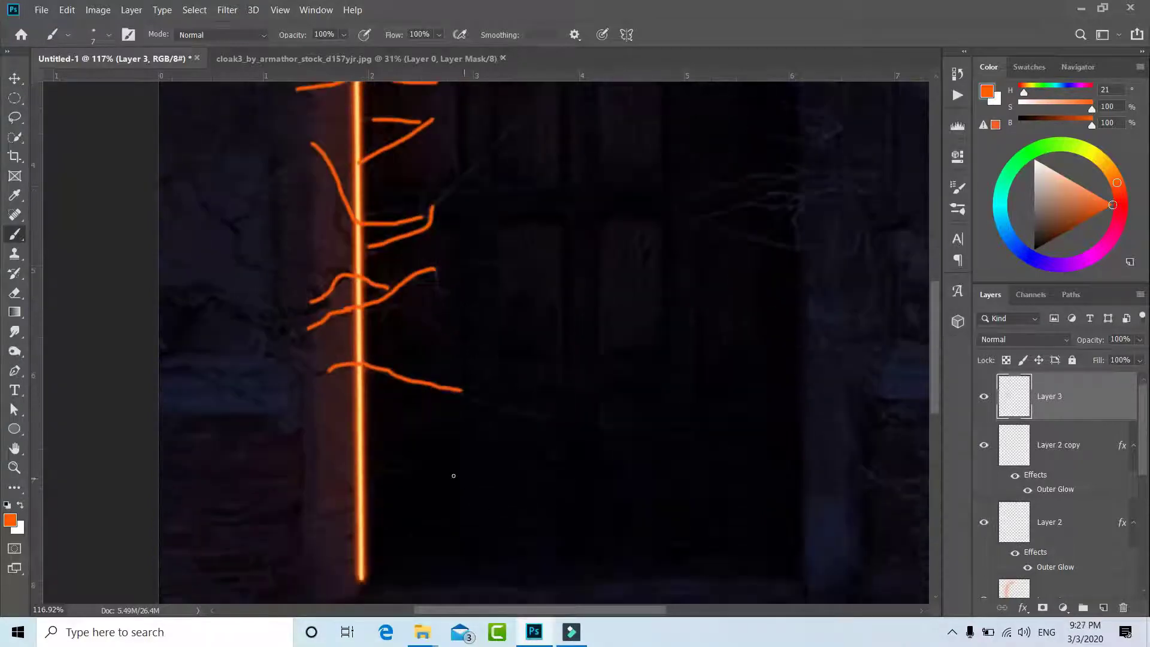
scroll(454, 475, "up", 3)
scroll(452, 458, "up", 4)
scroll(424, 283, "up", 3)
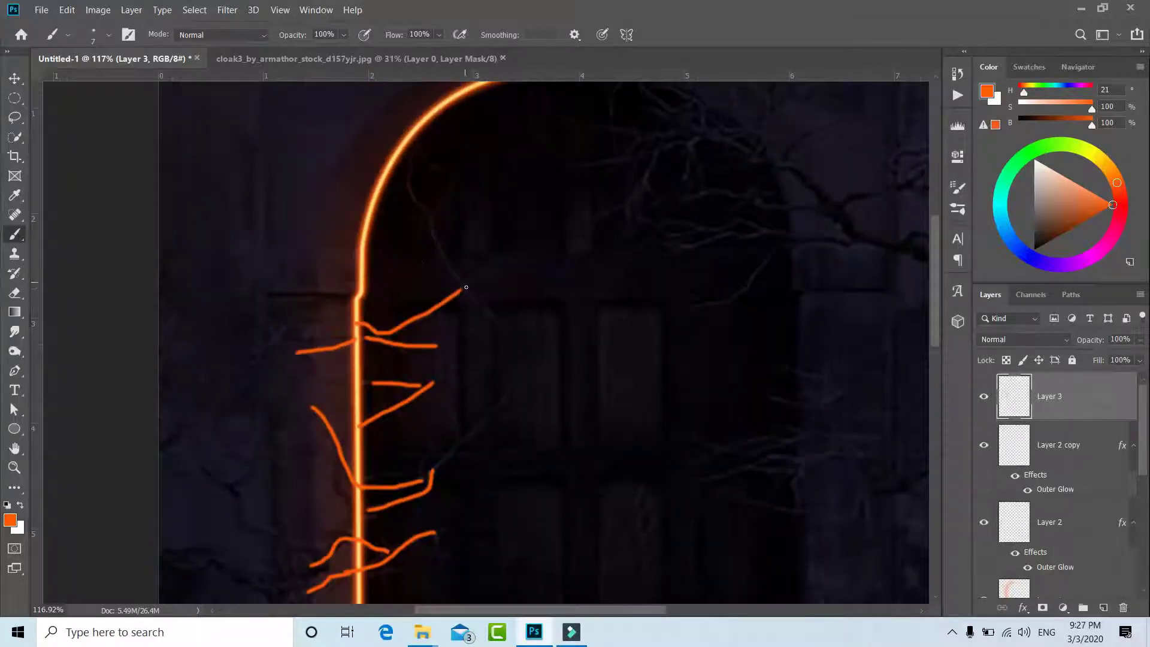
mouse_move(465, 288)
left_mouse_down()
mouse_move(410, 175)
mouse_move(414, 146)
left_mouse_up()
mouse_move(437, 212)
left_mouse_down()
mouse_move(452, 169)
mouse_move(414, 145)
left_mouse_up()
left_click_drag(440, 205, 425, 214)
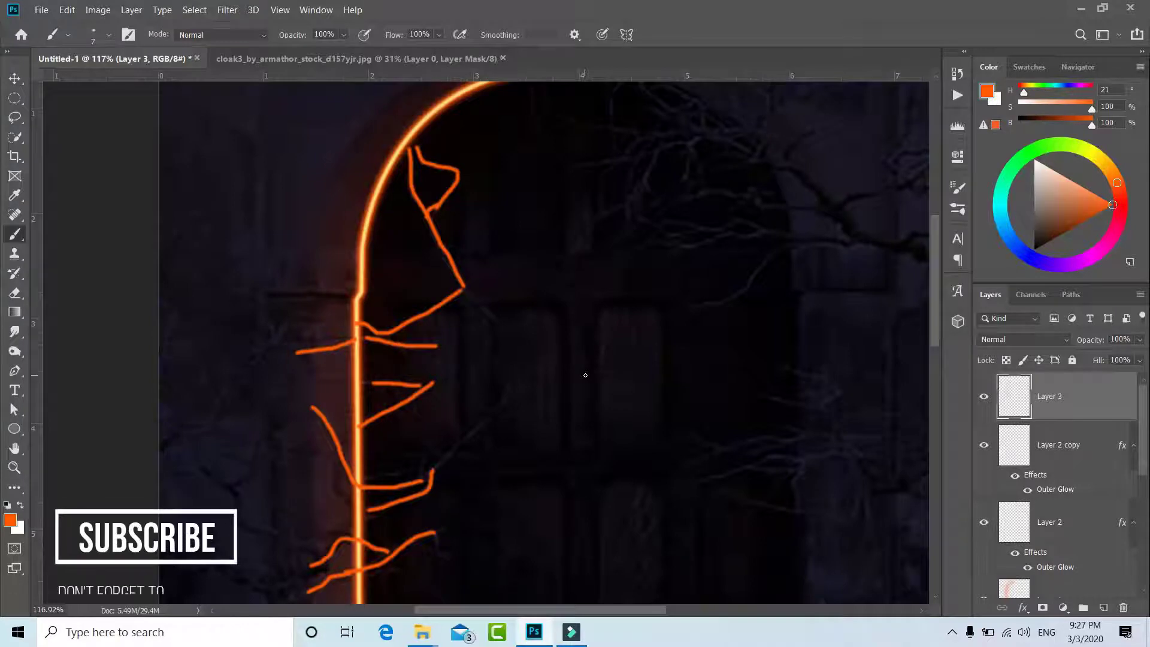
left_click_drag(1084, 344, 1014, 352)
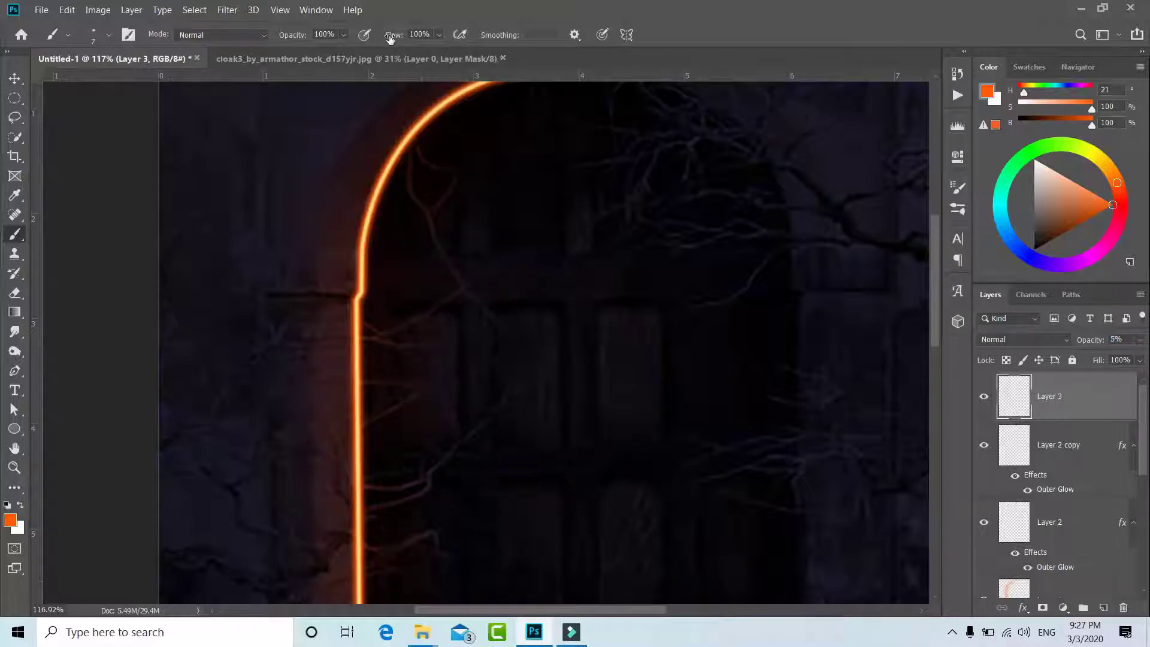
Dab soft orange paint on the branch layer at 20% brush flow, then restore 100% flow
left_click_drag(389, 36, 330, 47)
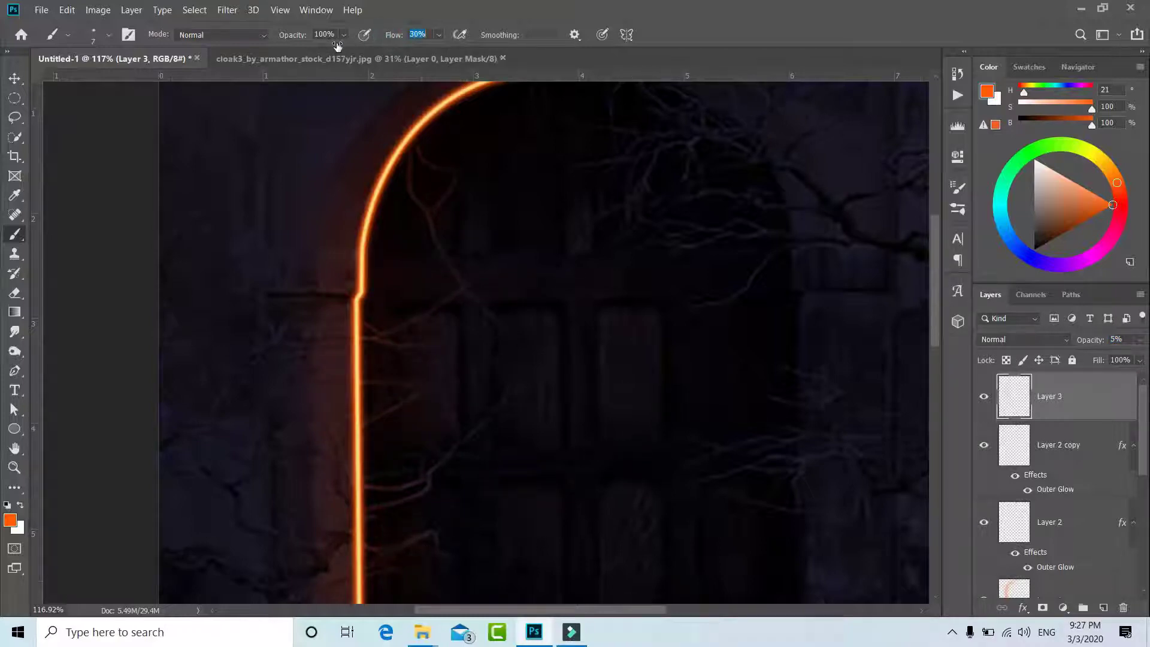
left_click(438, 381)
left_click(442, 302)
left_click_drag(399, 34, 430, 34)
left_click(439, 306)
Dab more paint along the arch line, set the layer to 6% opacity, and add a new layer
left_click(433, 342)
left_click(442, 384)
left_click(496, 411)
left_click(486, 419)
left_click_drag(1089, 340, 1093, 344)
left_click(1104, 608)
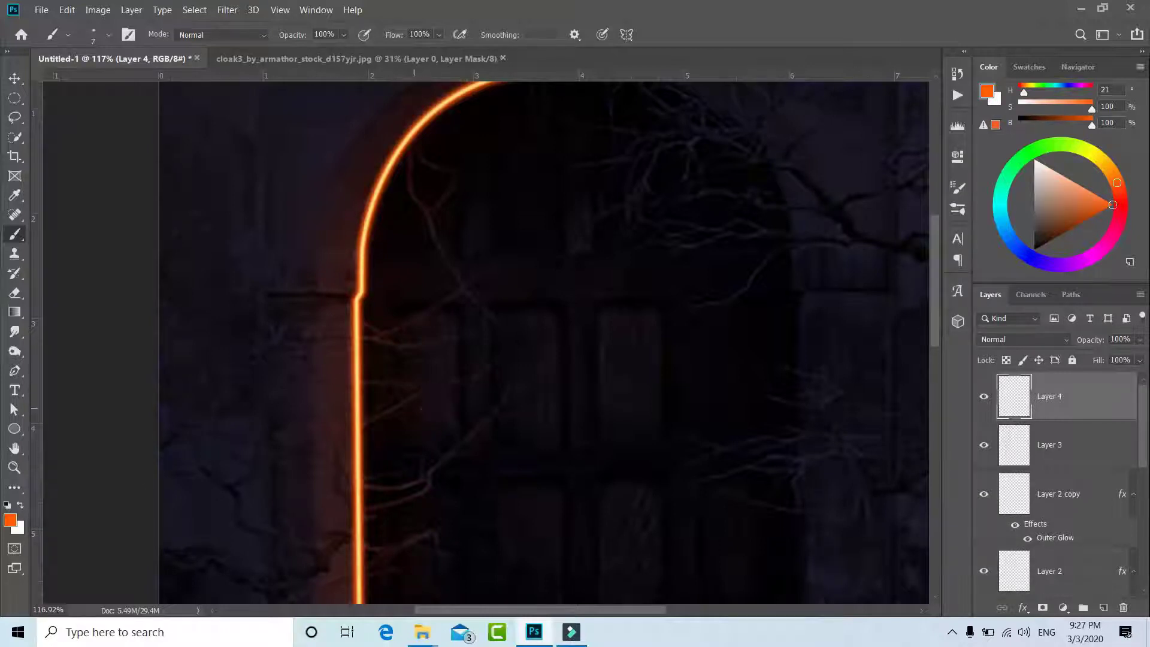
Shrink the brush to 14 px and paint the outline's first orange bracket stroke inside the door edge
left_click_drag(467, 448, 465, 403)
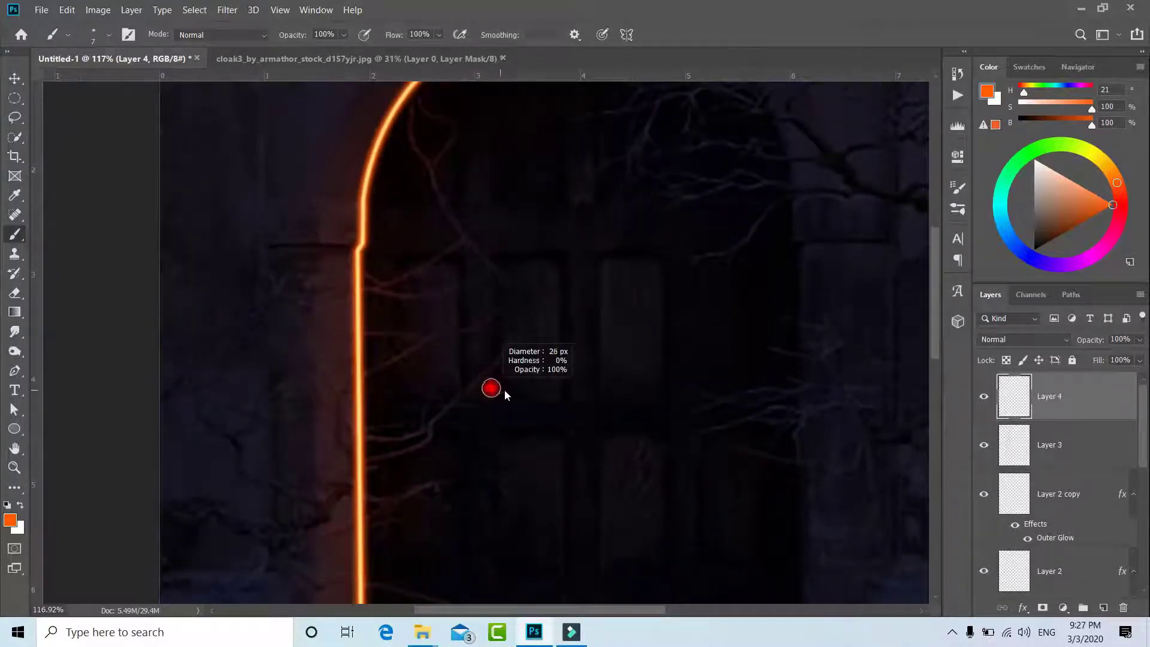
mouse_move(560, 421)
left_mouse_down()
mouse_move(559, 311)
mouse_move(547, 280)
left_mouse_up()
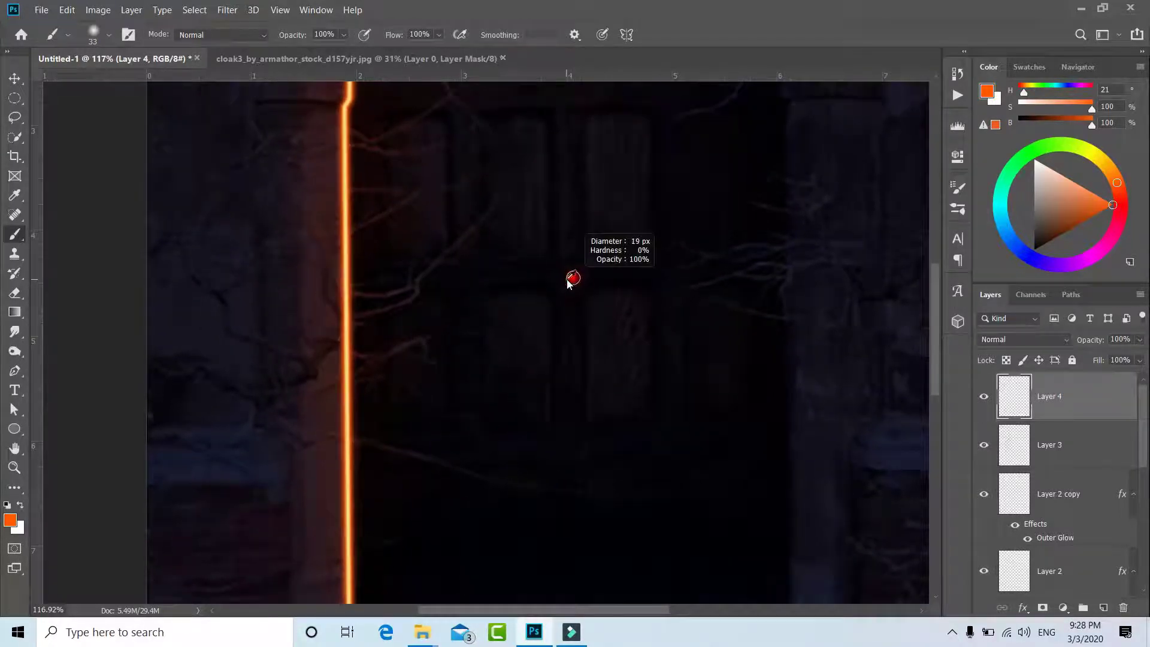
scroll(424, 309, "down", 3)
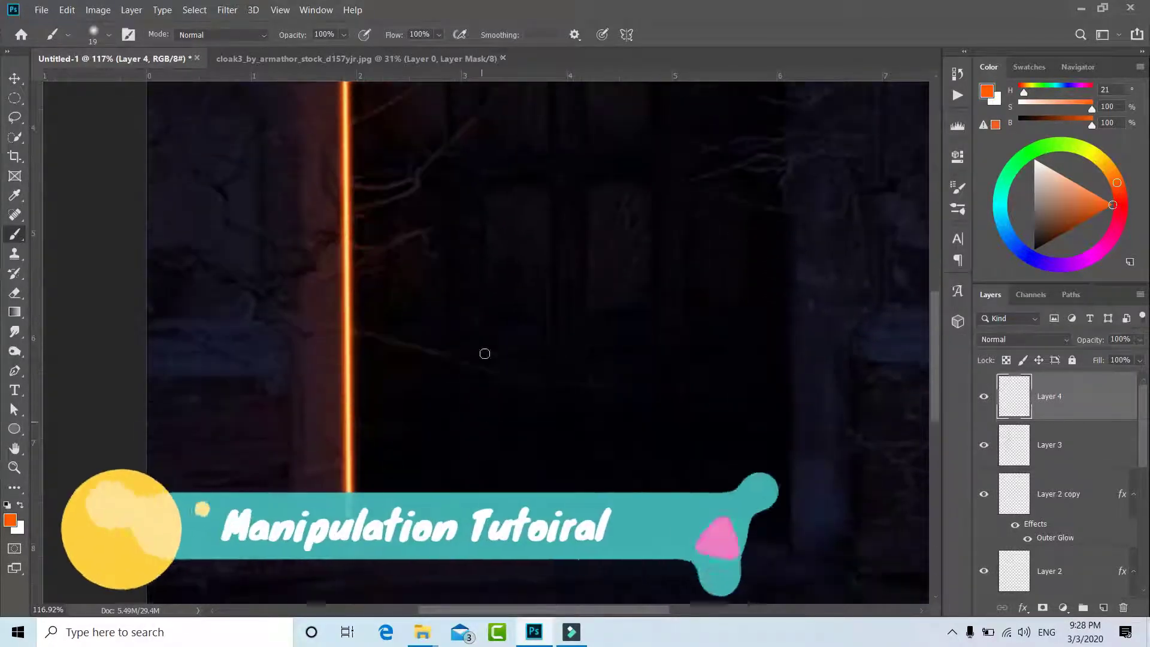
scroll(485, 354, "up", 2)
scroll(455, 287, "up", 3)
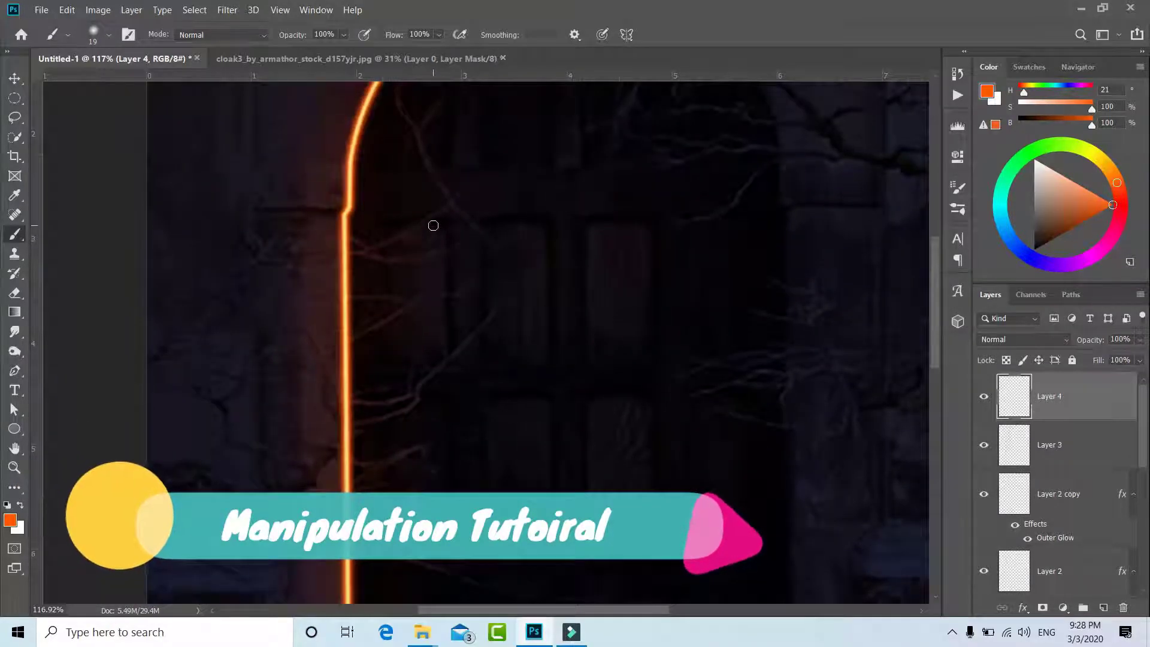
mouse_move(432, 219)
left_mouse_down()
mouse_move(374, 218)
mouse_move(372, 188)
mouse_move(447, 165)
left_mouse_up()
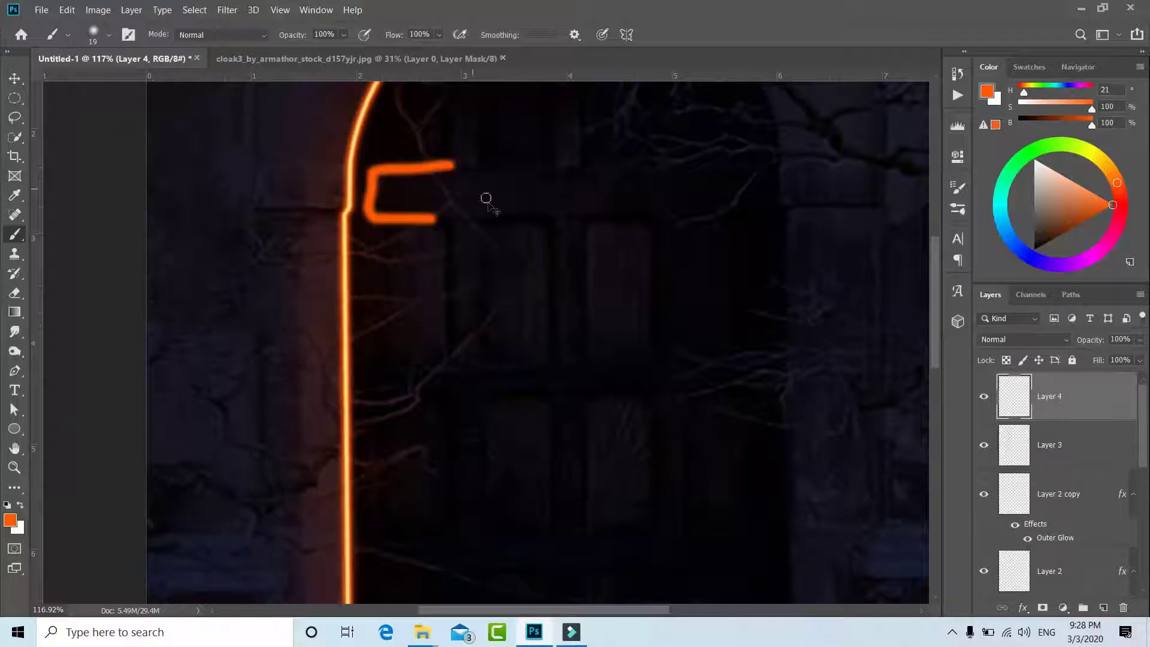
key("ctrl+z")
right_click(488, 202, "alt")
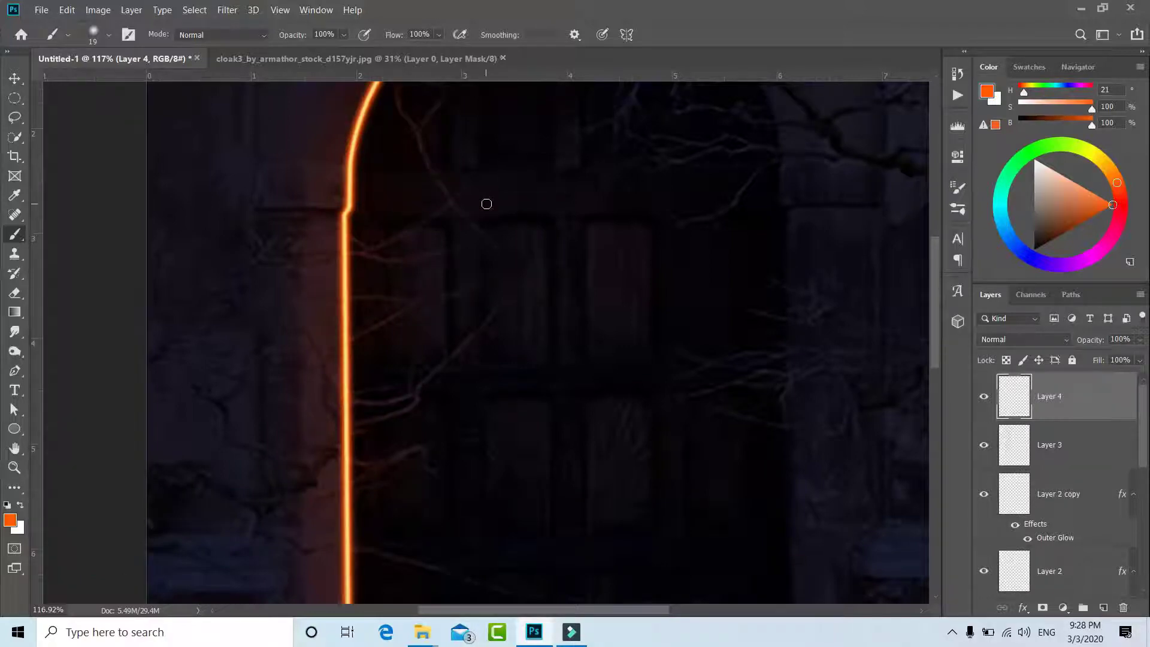
right_click(501, 193, "alt")
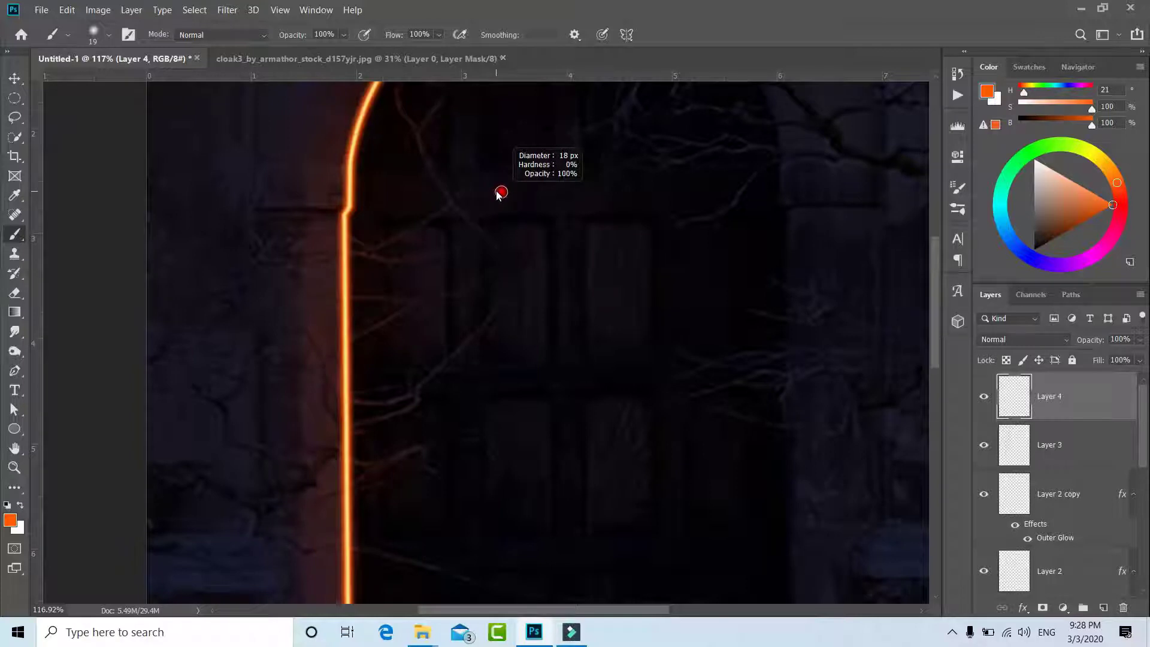
right_click(500, 193, "alt")
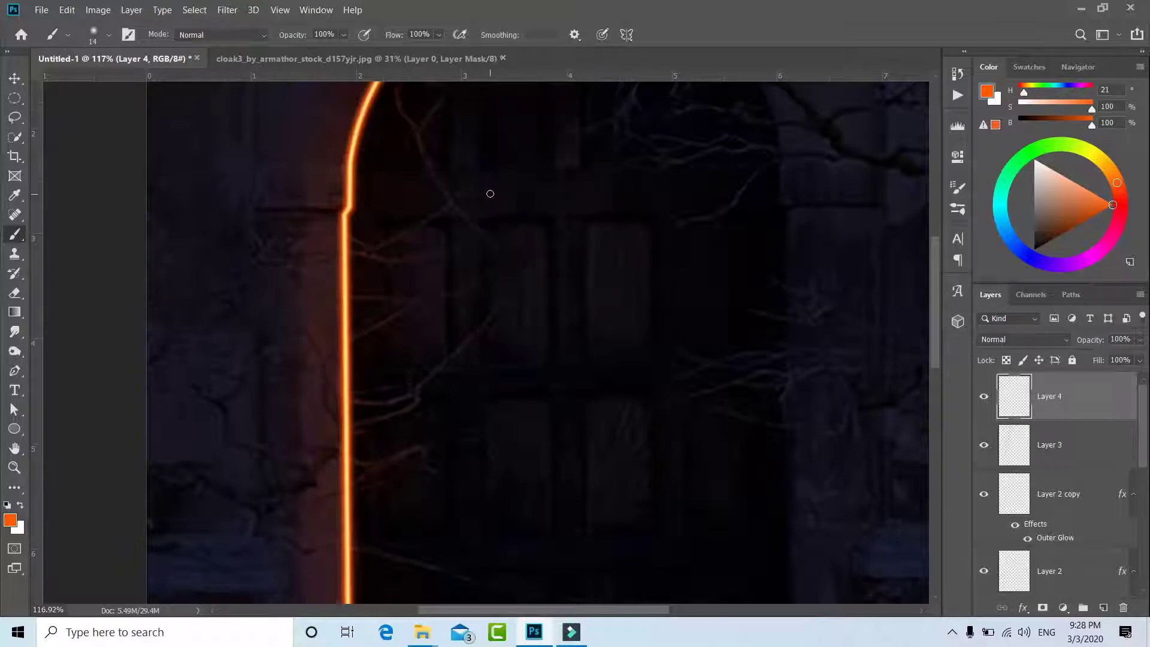
mouse_move(459, 216)
left_mouse_down()
mouse_move(399, 216)
mouse_move(390, 171)
mouse_move(399, 214)
left_mouse_up()
key("ctrl+z")
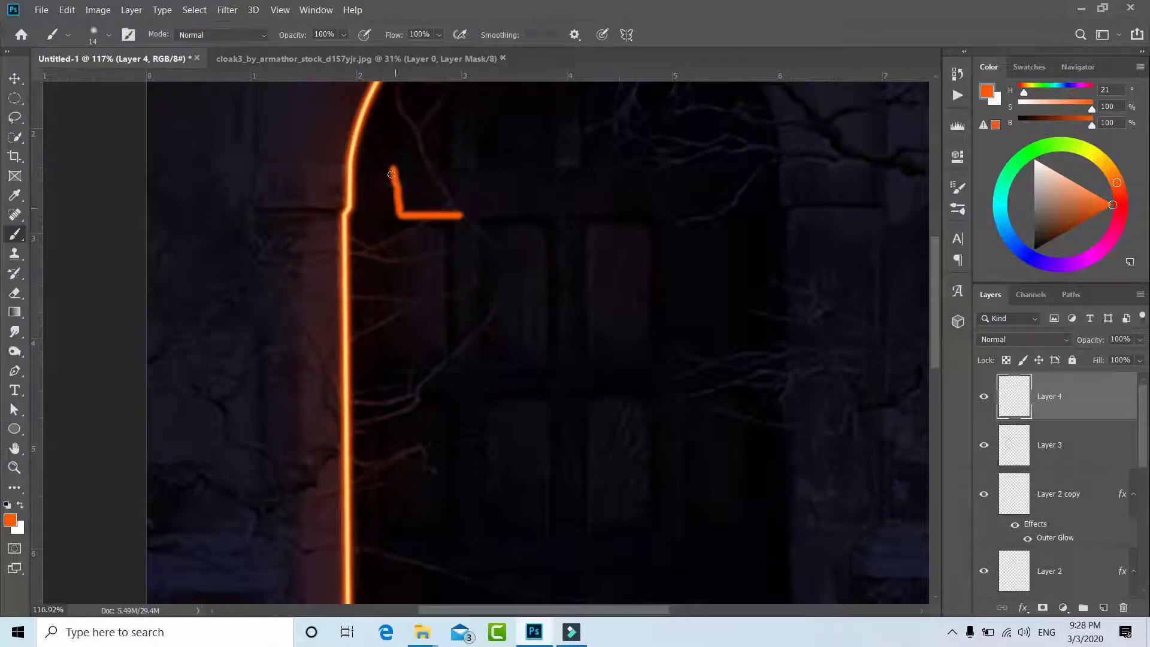
mouse_move(391, 163)
left_mouse_down()
mouse_move(458, 164)
mouse_move(407, 176)
mouse_move(489, 169)
left_mouse_up()
Draw orange vertical lines up and down from the bracket, stepping into a notch
scroll(498, 205, "up", 2)
scroll(509, 244, "up", 3)
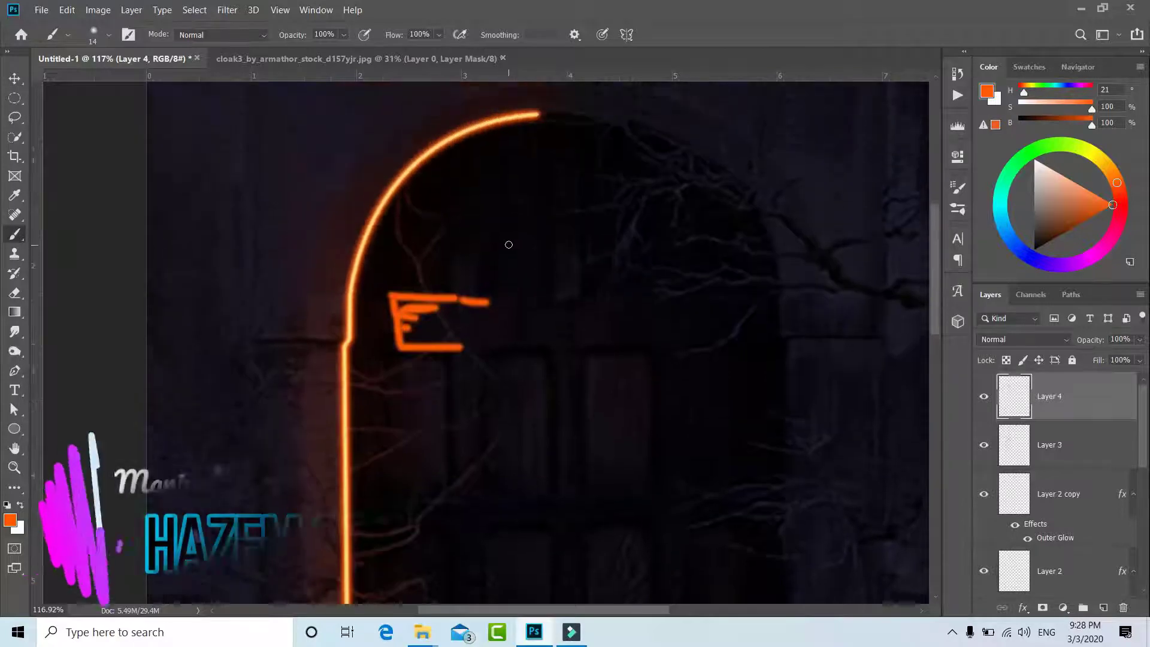
left_click_drag(479, 311, 483, 204)
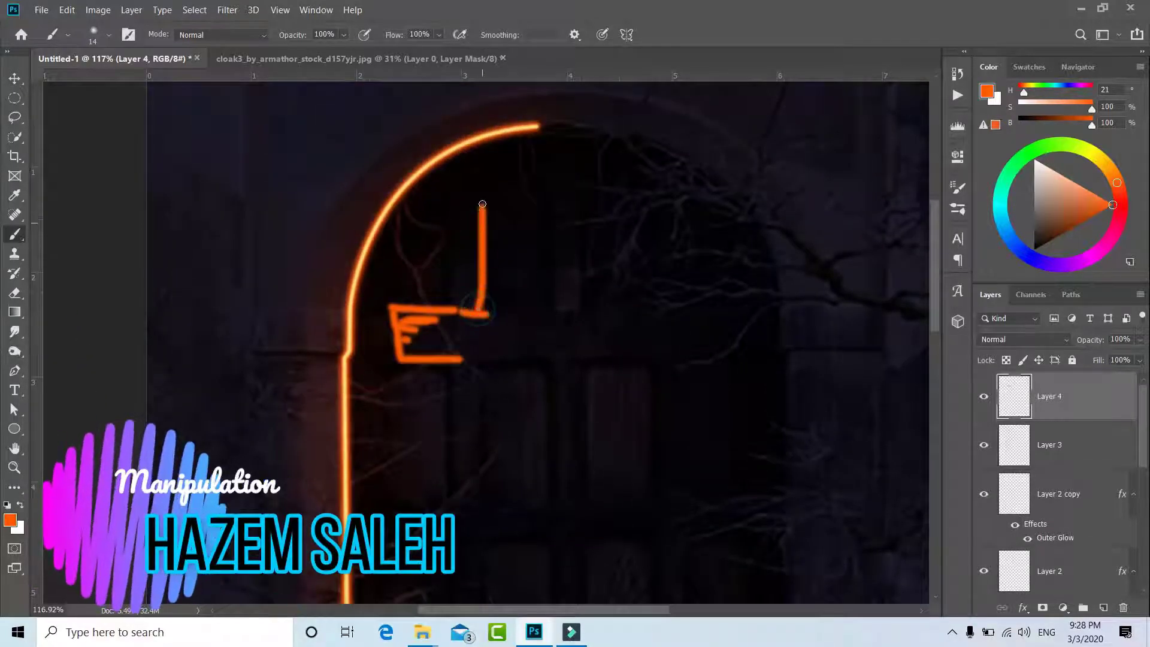
scroll(486, 266, "down", 2)
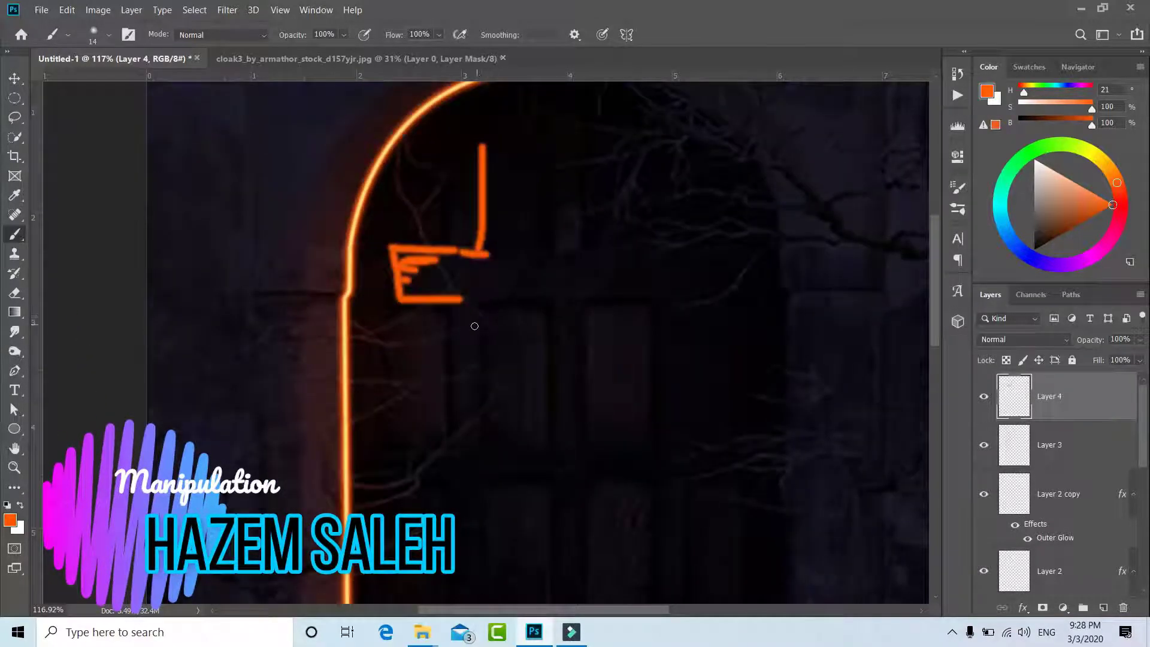
left_click_drag(469, 310, 465, 396)
scroll(473, 395, "down", 2)
scroll(471, 374, "down", 2)
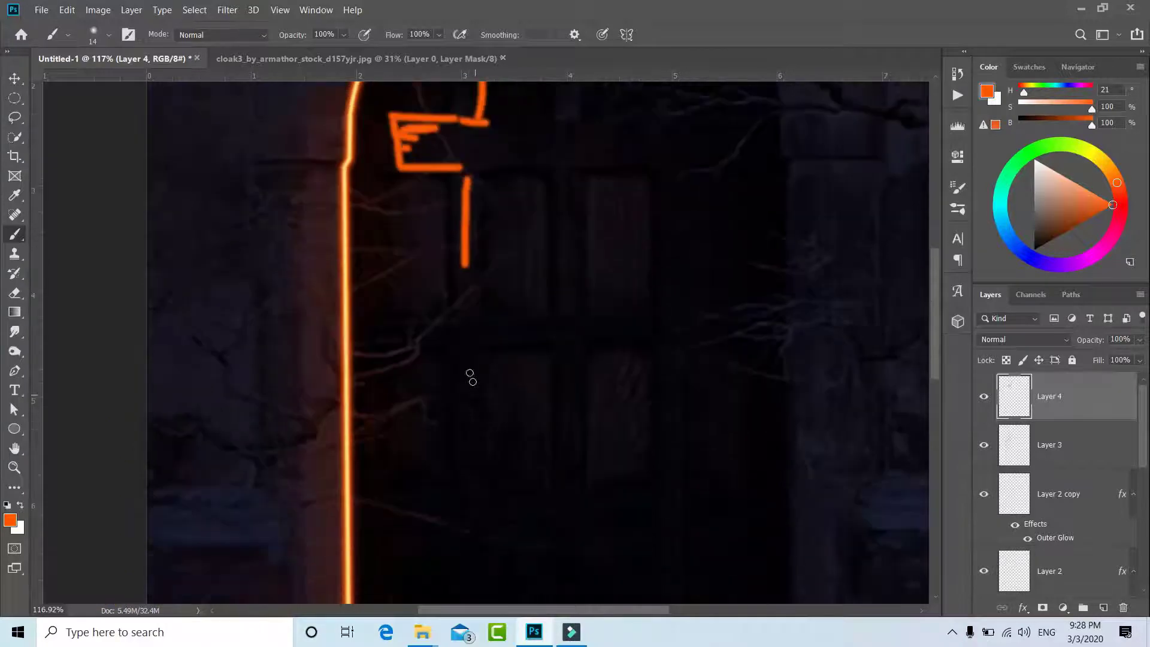
left_click_drag(463, 270, 410, 318)
left_click_drag(409, 360, 465, 358)
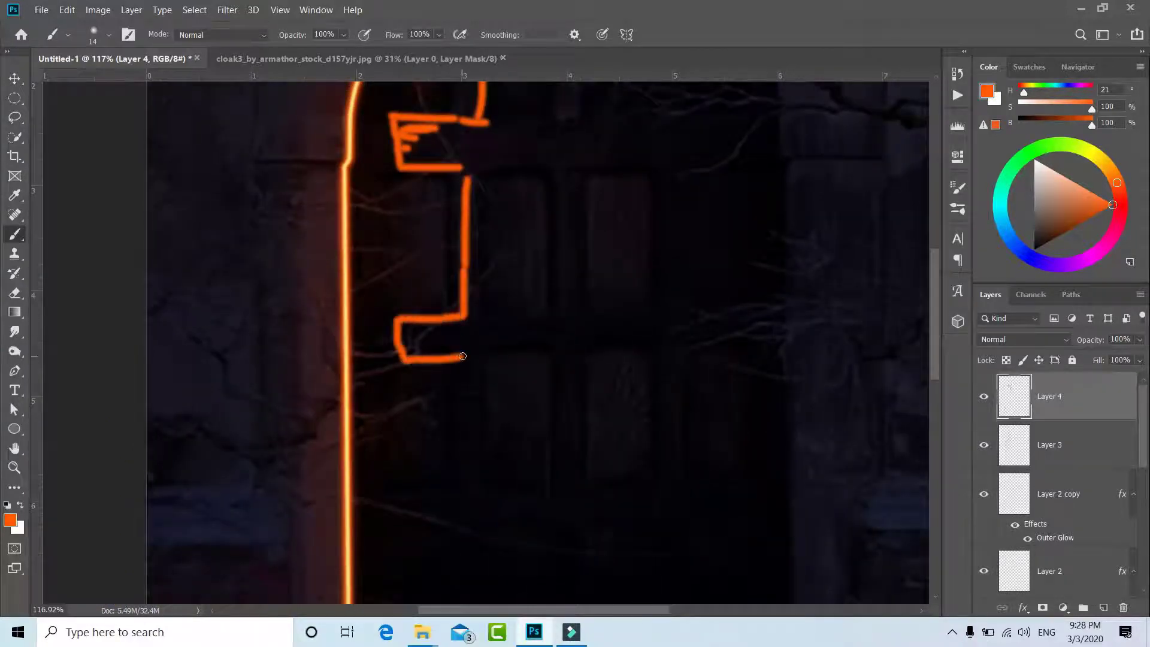
Continue the line downward, add the next notch step, and join it to the glowing line's base
scroll(462, 362, "down", 2)
left_click_drag(463, 293, 456, 395)
scroll(456, 409, "down", 2)
scroll(456, 409, "down", 1)
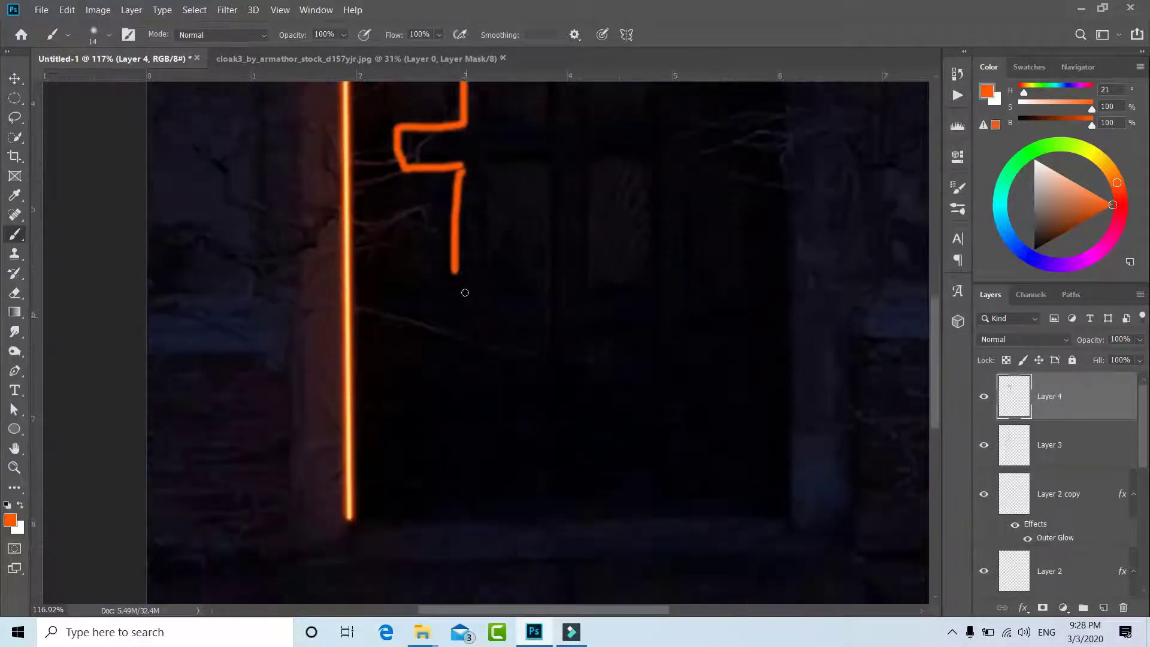
mouse_move(463, 272)
left_mouse_down()
mouse_move(393, 334)
mouse_move(462, 347)
mouse_move(461, 445)
left_mouse_up()
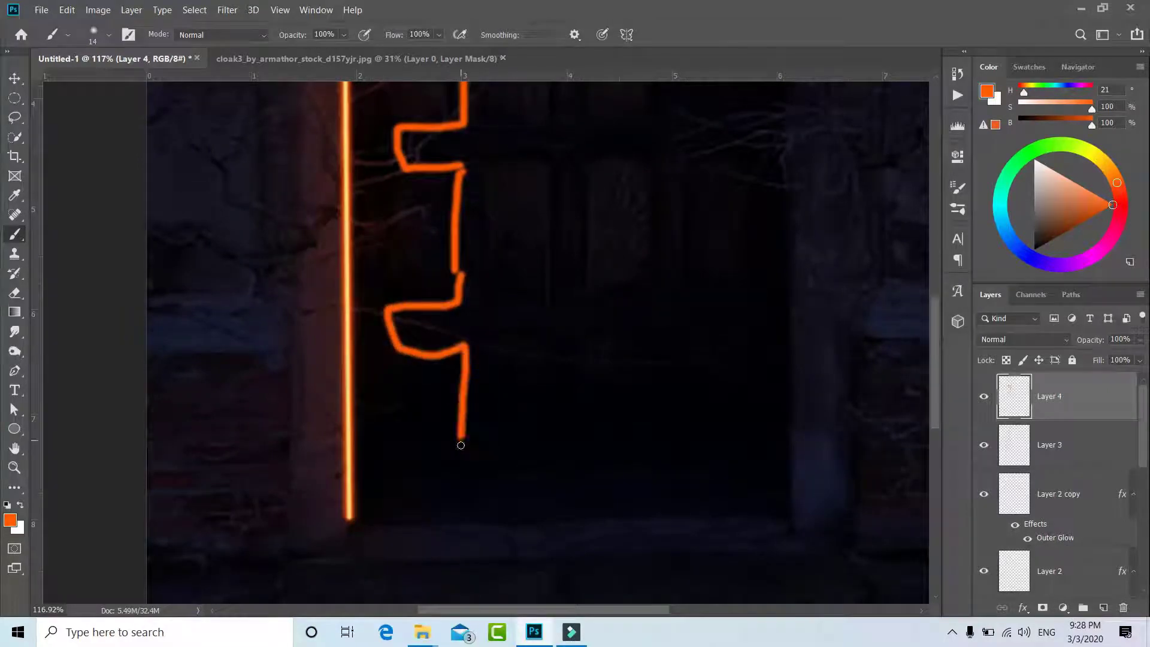
scroll(472, 525, "down", 1)
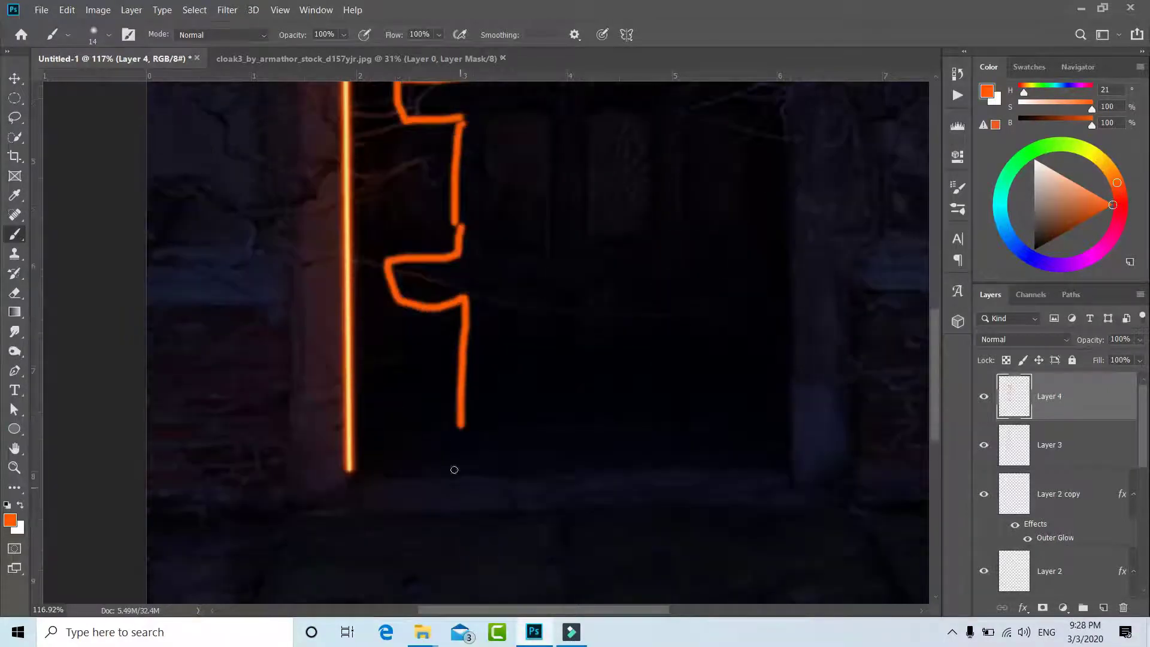
mouse_move(454, 430)
left_mouse_down()
mouse_move(420, 467)
mouse_move(343, 476)
left_mouse_up()
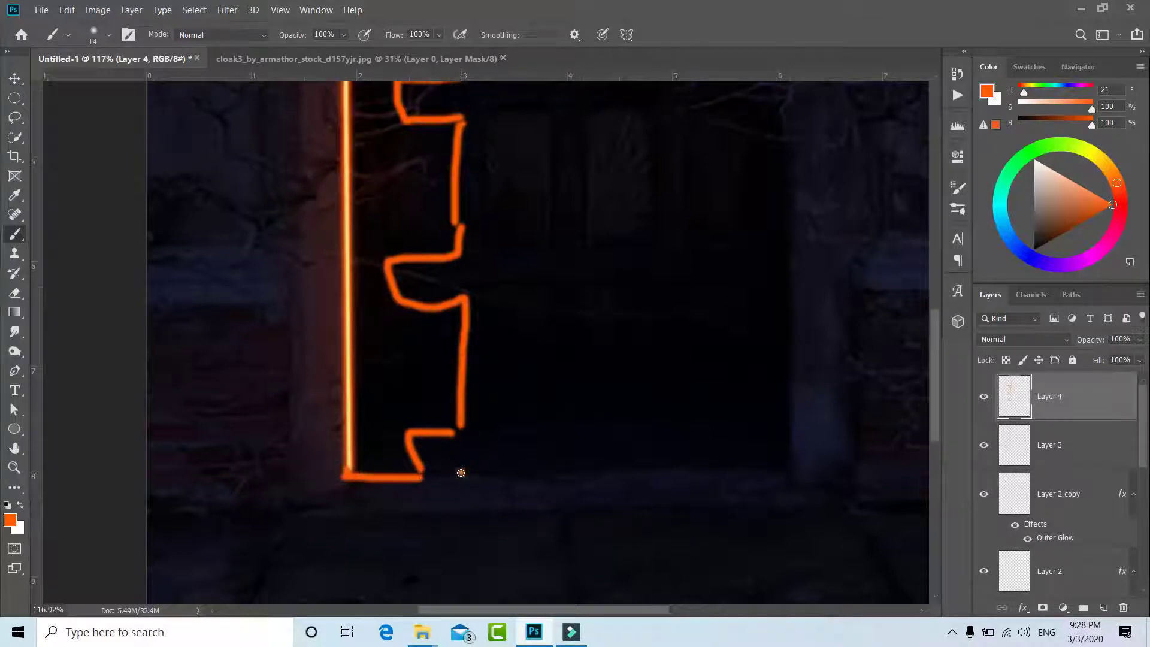
left_click_drag(462, 473, 417, 472)
Shrink the brush to about 13 px and scribble orange into the middle, lower and upper notches
right_click(426, 291, "alt")
right_click(404, 275, "alt")
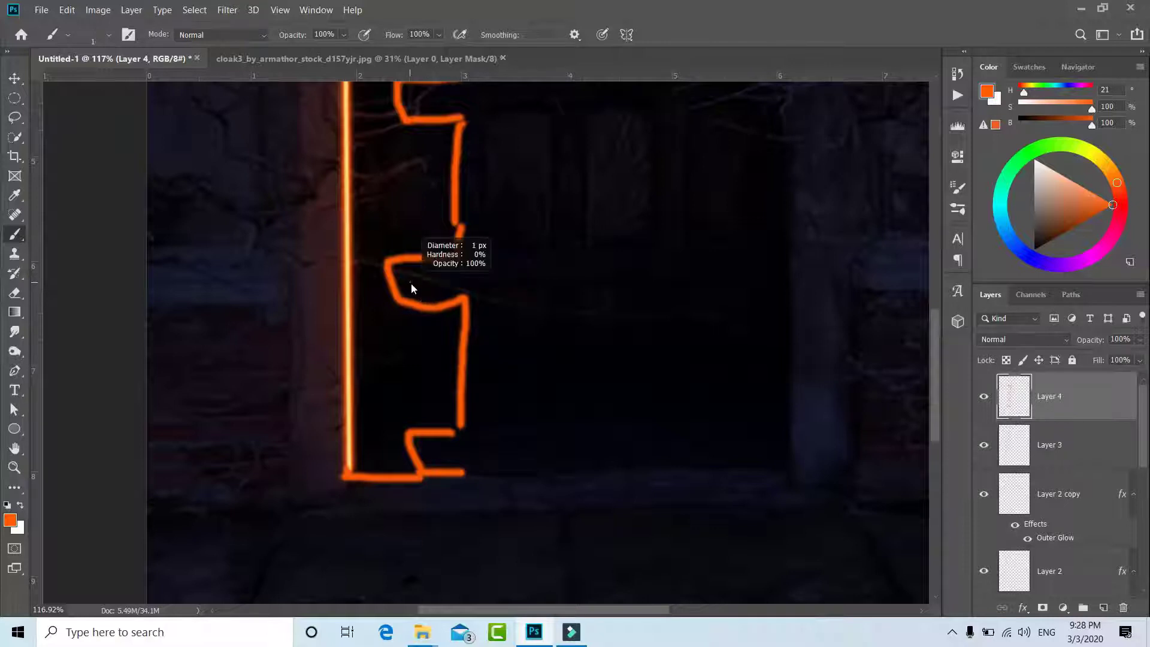
right_click(403, 275, "alt")
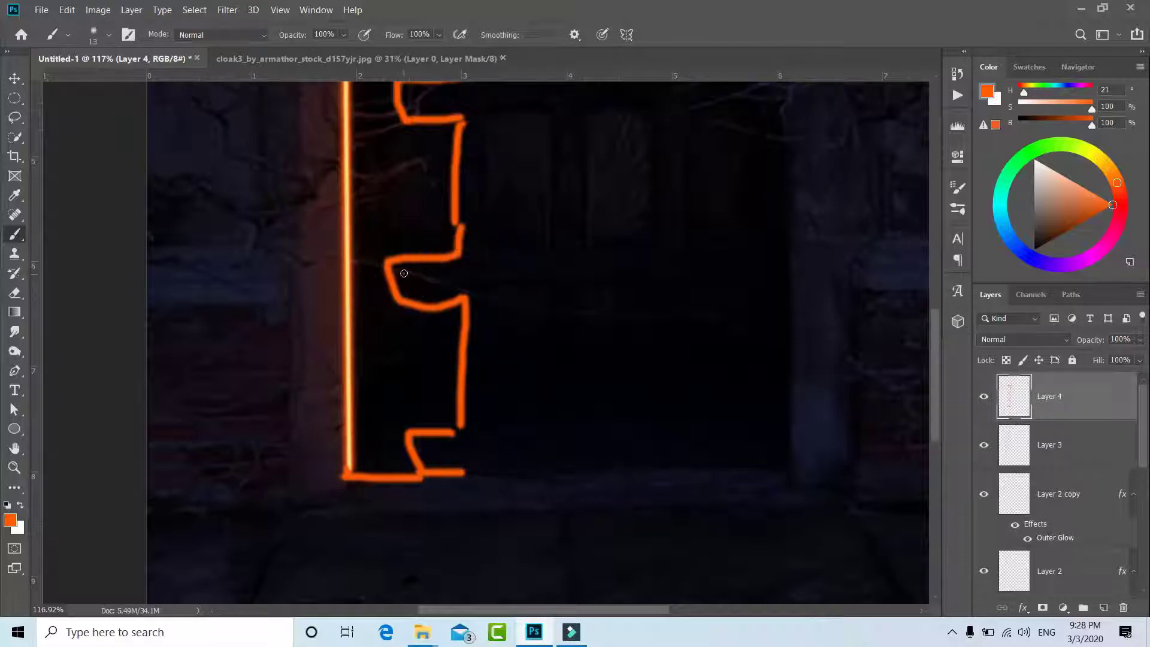
mouse_move(404, 275)
left_mouse_down()
mouse_move(440, 277)
mouse_move(392, 276)
left_mouse_up()
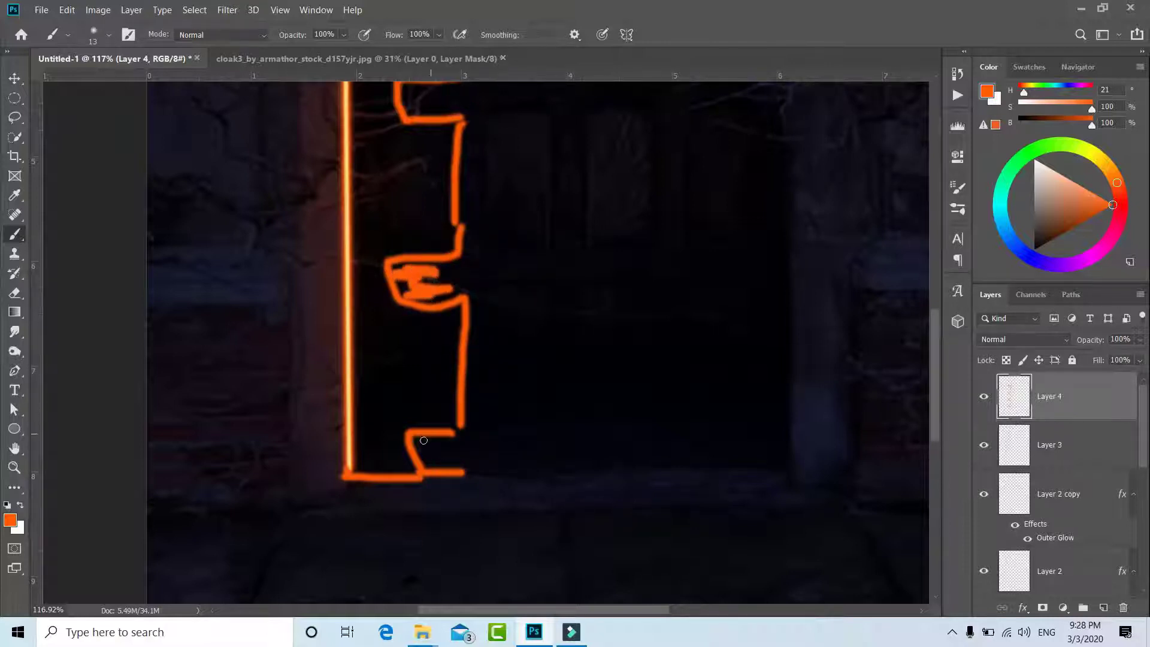
left_click_drag(424, 440, 430, 460)
scroll(448, 248, "up", 3)
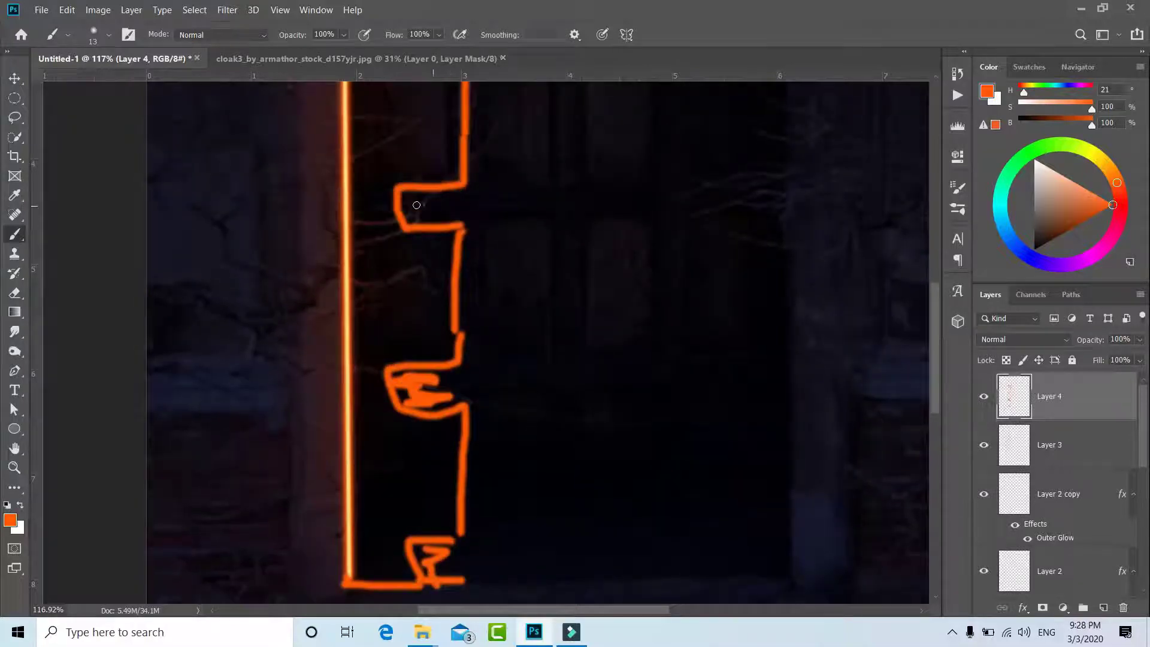
left_click_drag(416, 205, 411, 222)
Scribble orange into the top and remaining notches, then add a layer mask to Layer 4
scroll(437, 255, "up", 4)
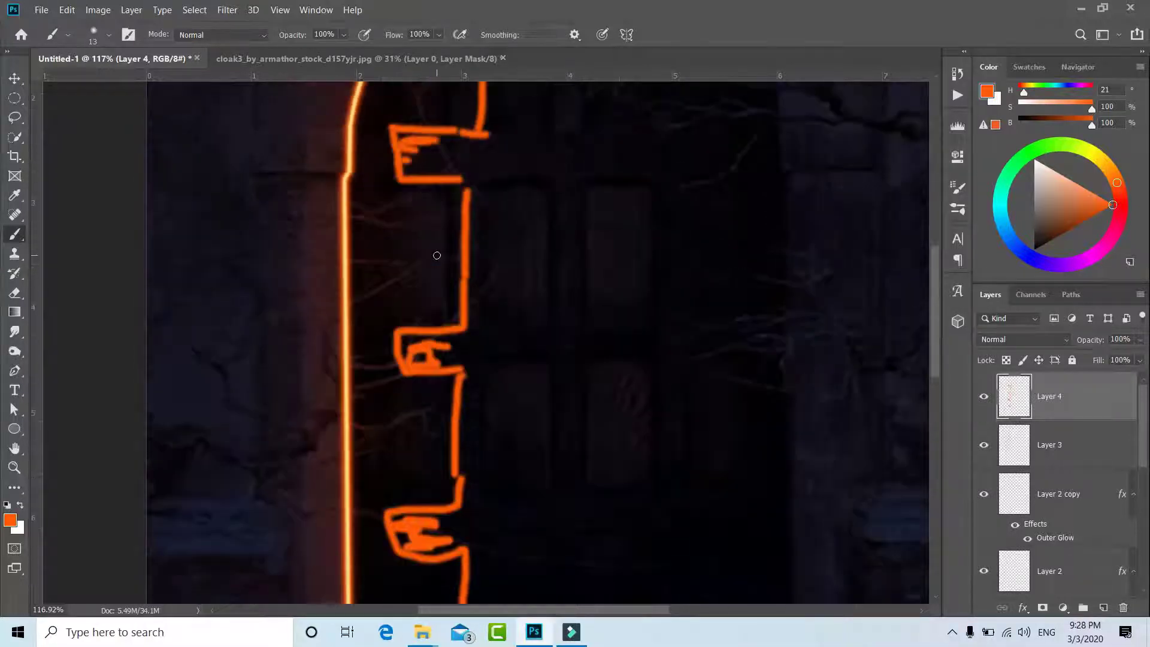
left_click_drag(412, 158, 452, 152)
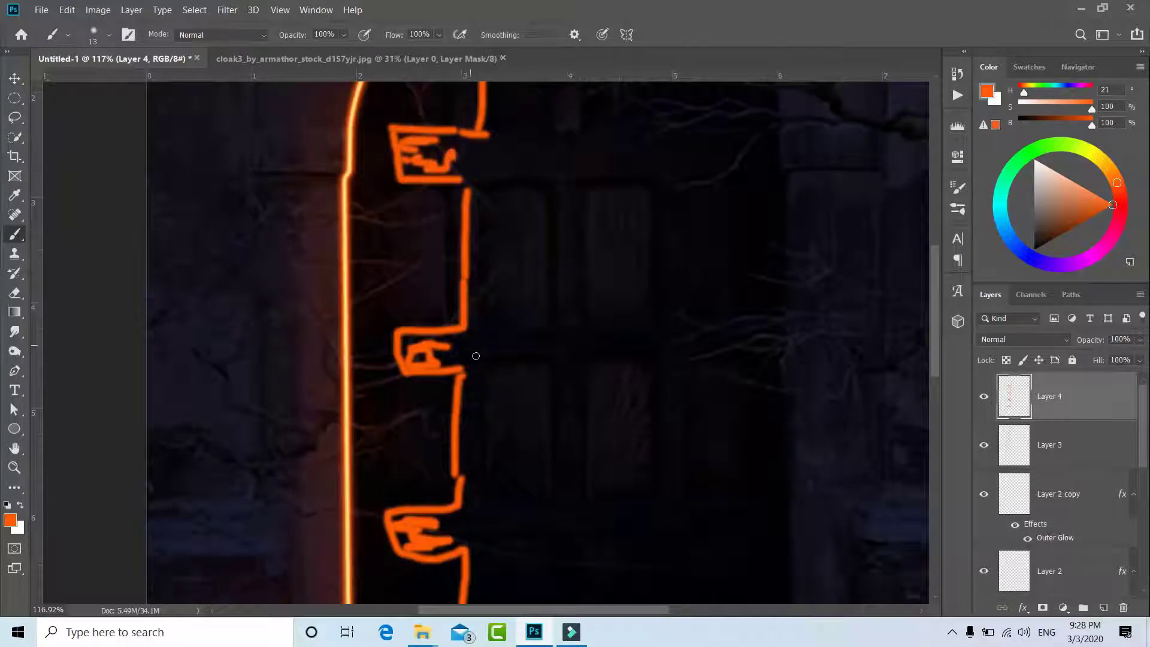
mouse_move(468, 348)
left_mouse_down()
mouse_move(449, 346)
mouse_move(462, 347)
left_mouse_up()
scroll(461, 347, "down", 2)
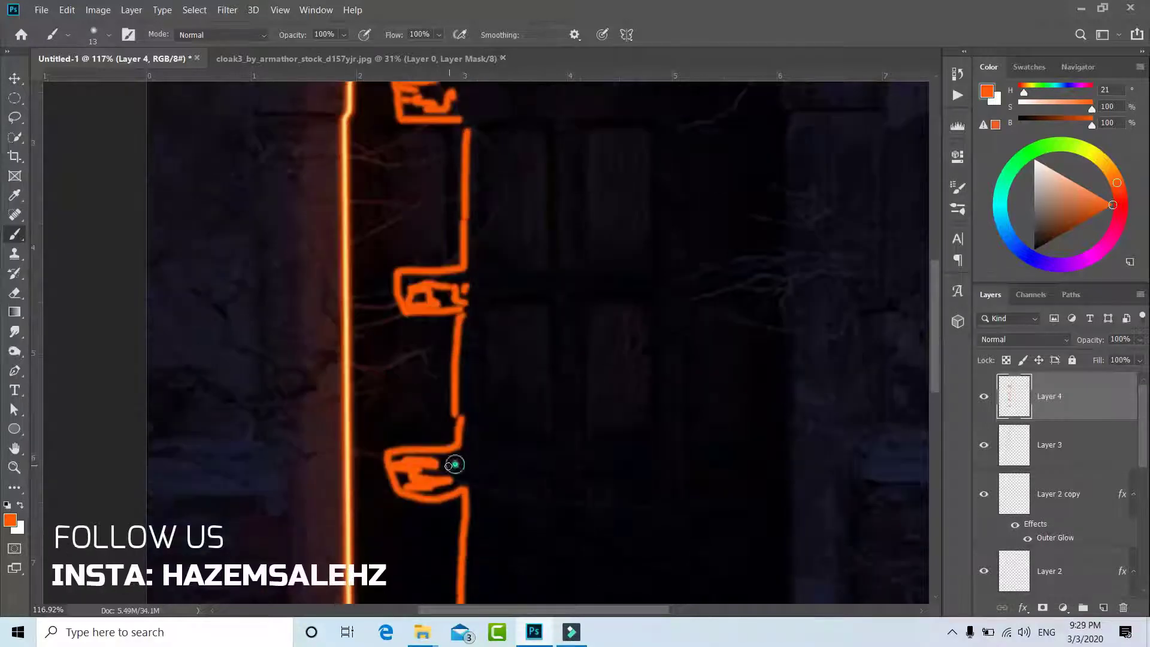
left_click_drag(455, 465, 442, 471)
scroll(489, 481, "down", 2)
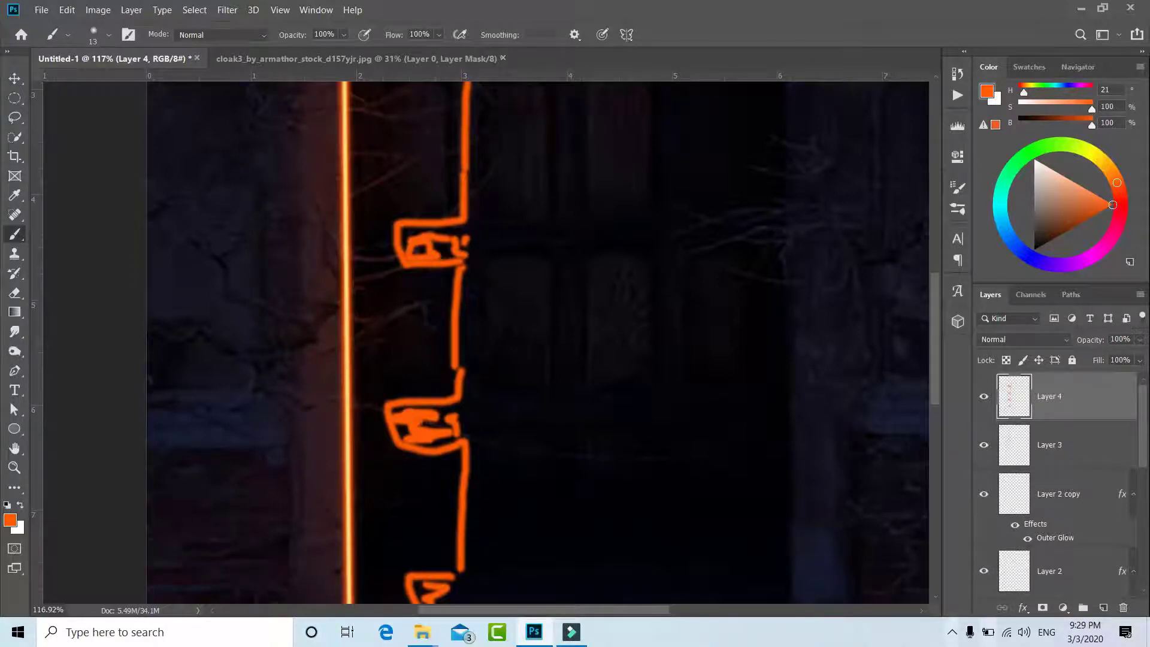
left_click(1044, 609)
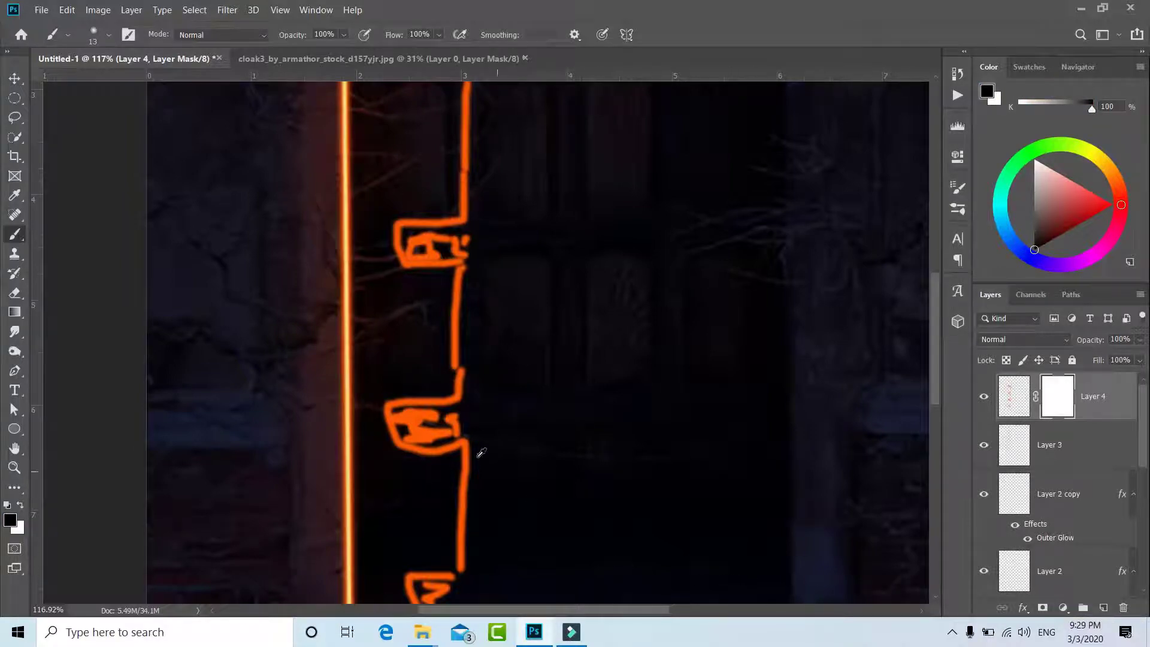
left_click_drag(481, 453, 524, 431)
scroll(523, 432, "down", 3)
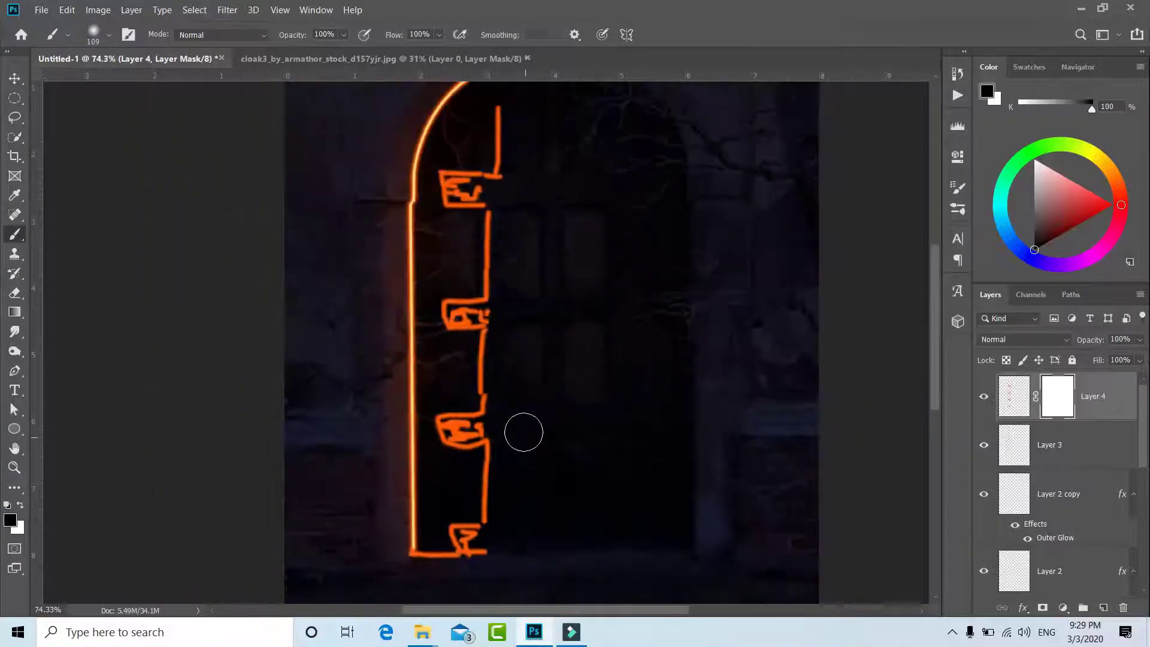
scroll(524, 432, "down", 1)
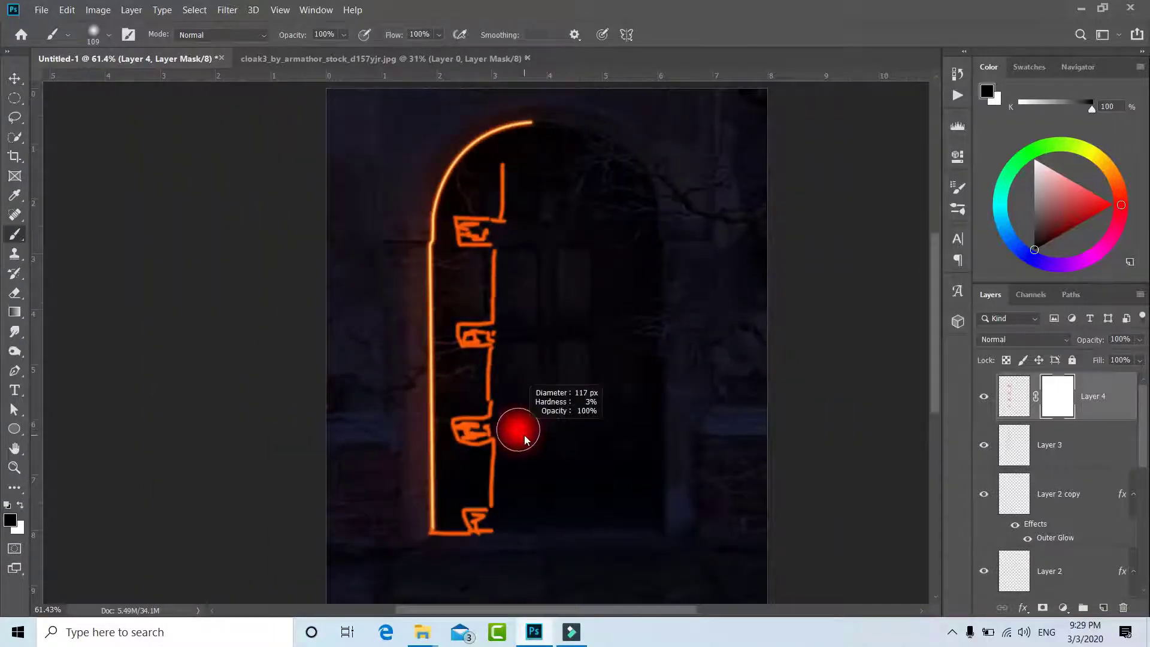
left_click_drag(525, 439, 524, 436)
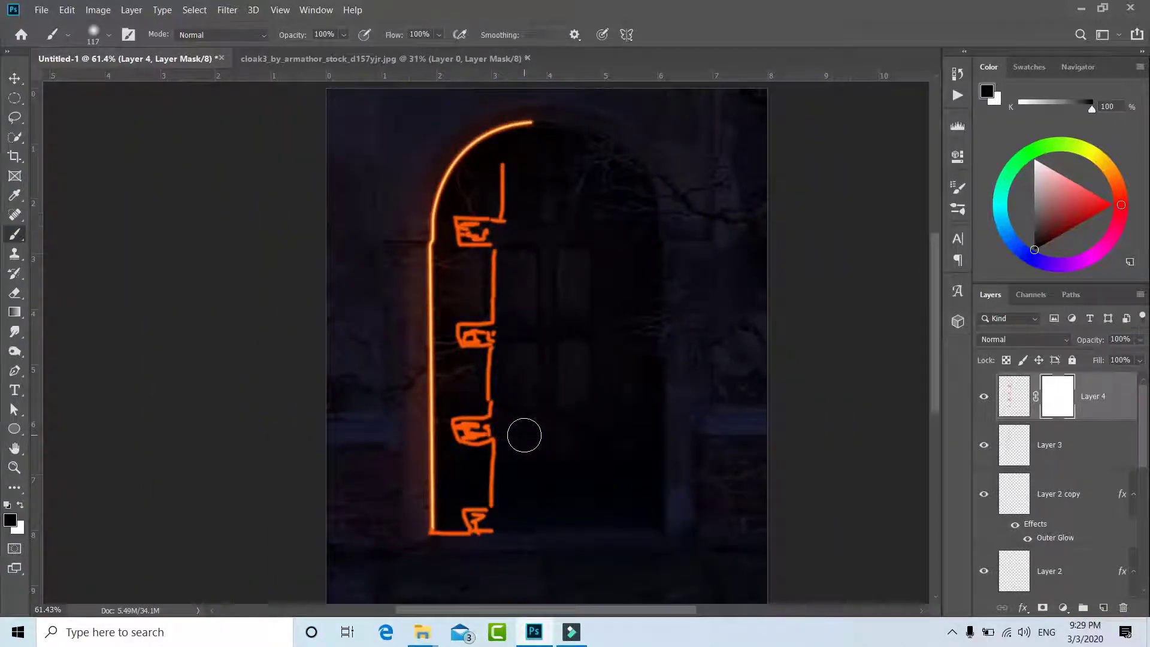
left_click_drag(534, 340, 547, 335)
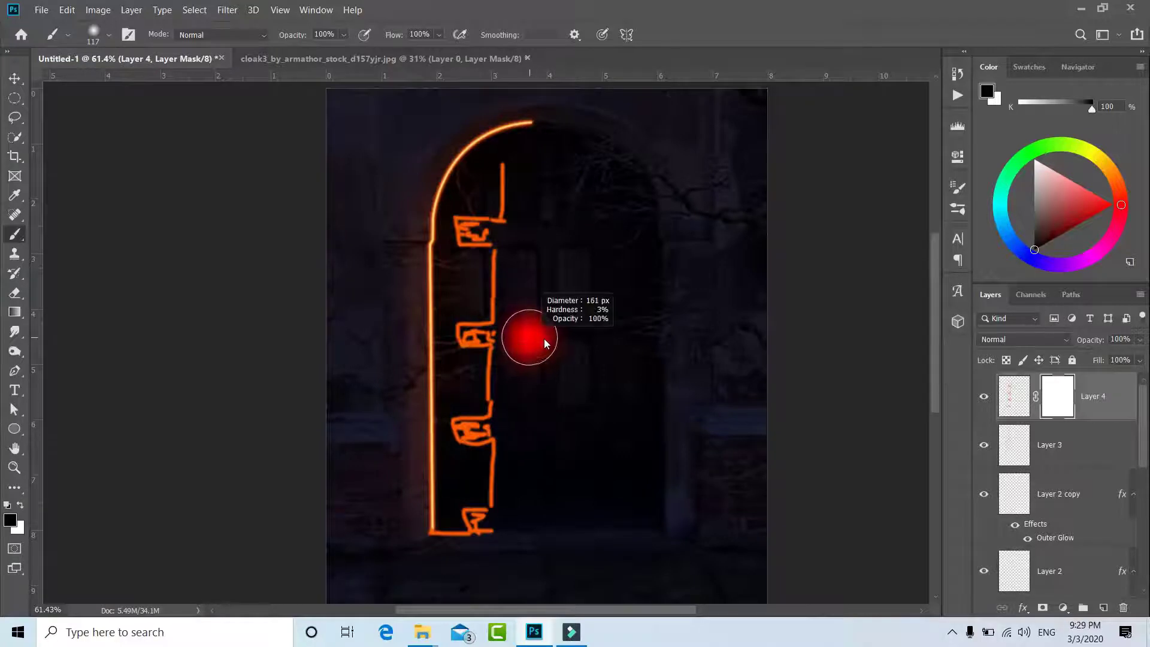
key("ctrl+z")
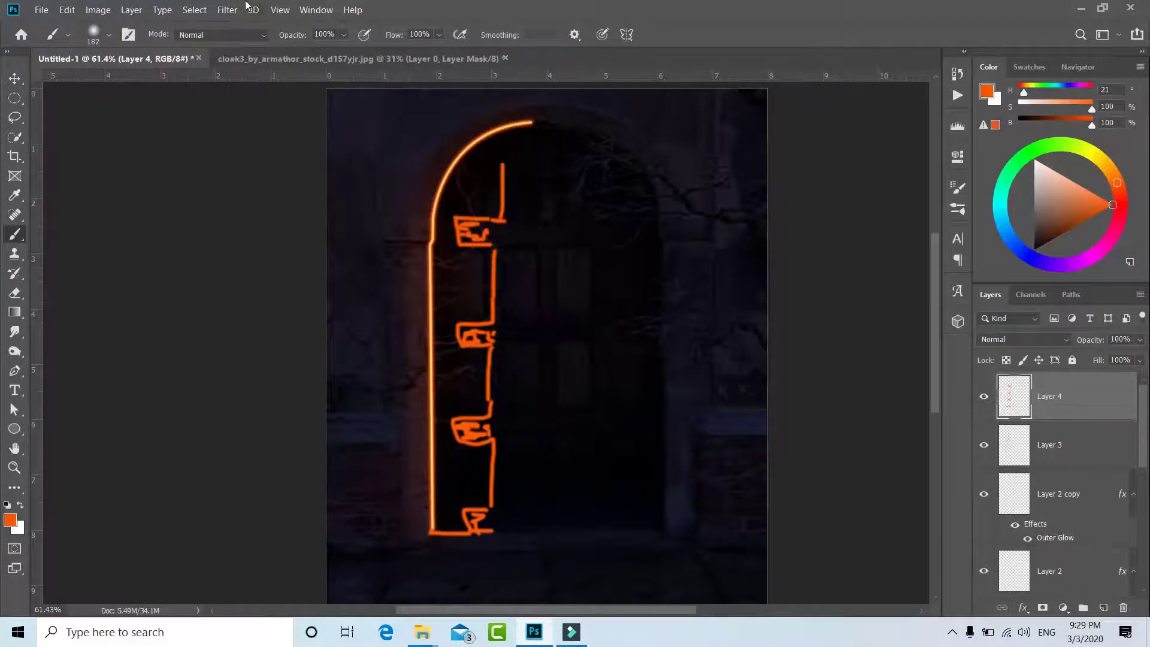
Apply an 8.8 px Gaussian Blur to the stepped orange strokes on Layer 4
left_click(226, 11)
mouse_move(270, 170)
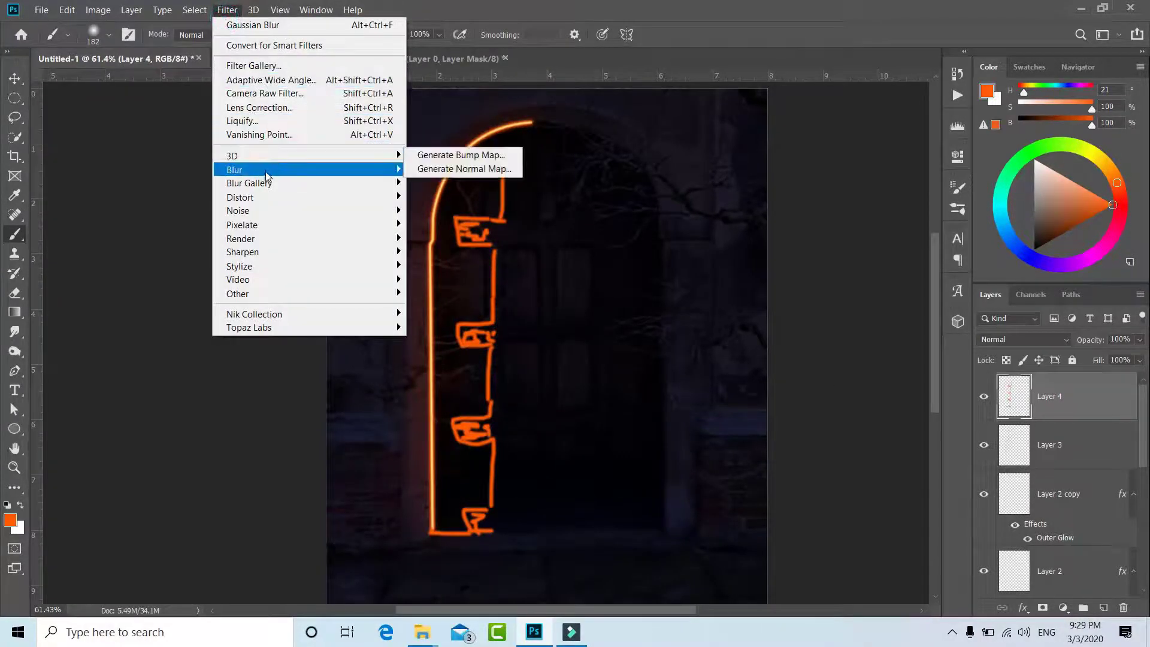
left_click(447, 225)
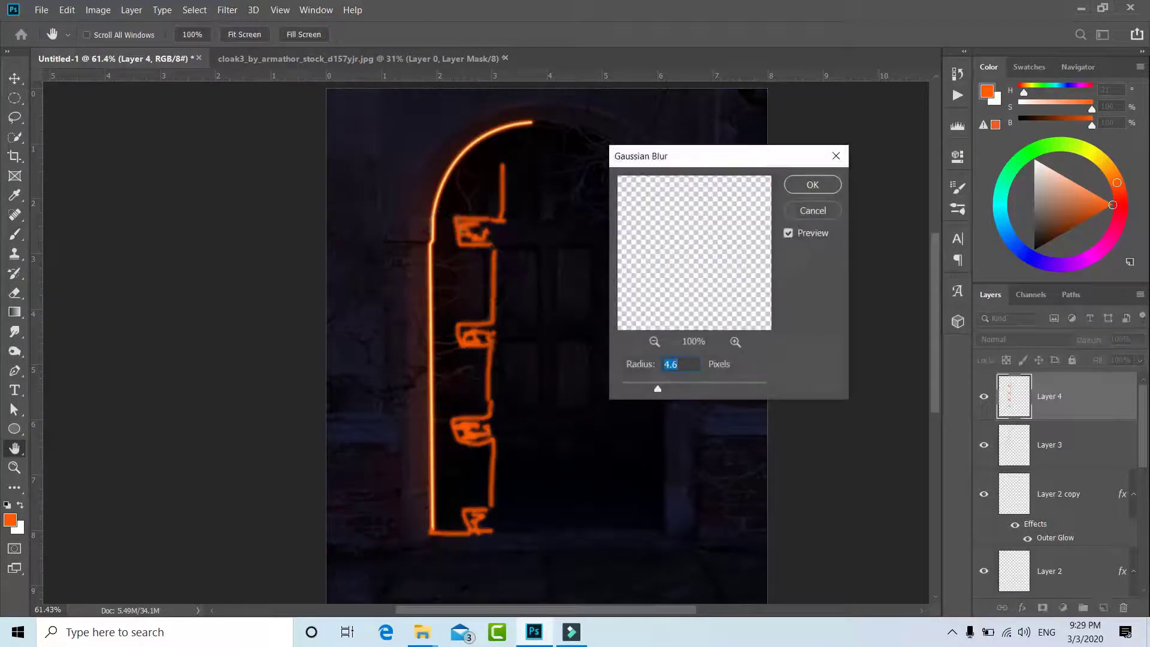
left_click_drag(664, 388, 673, 388)
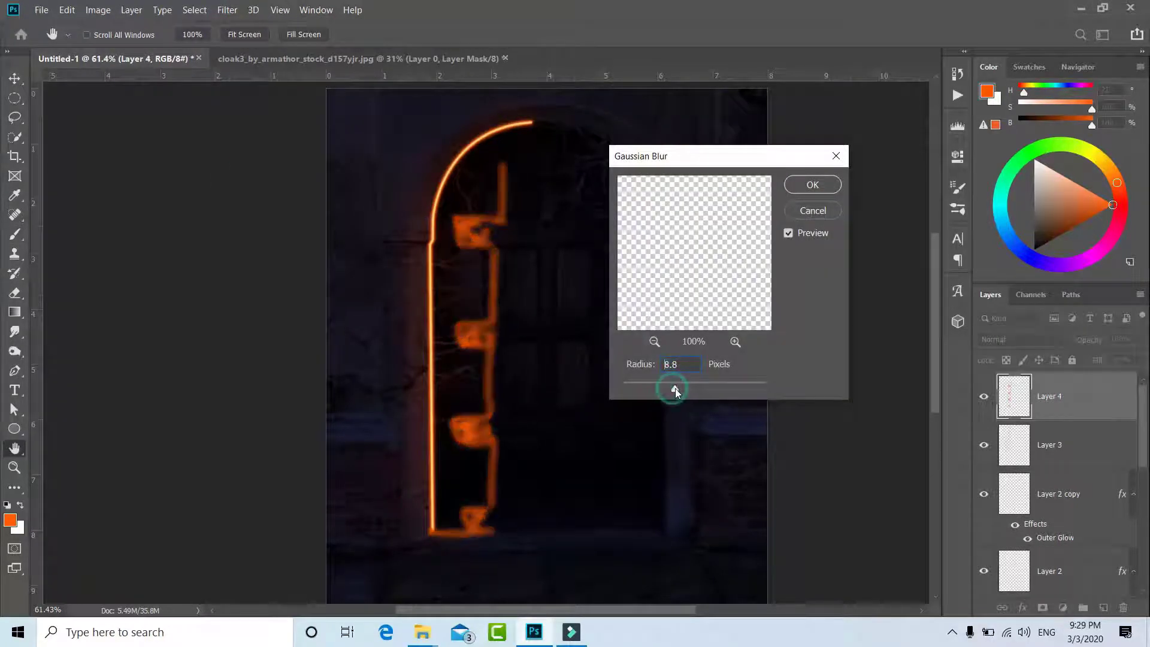
left_click(813, 185)
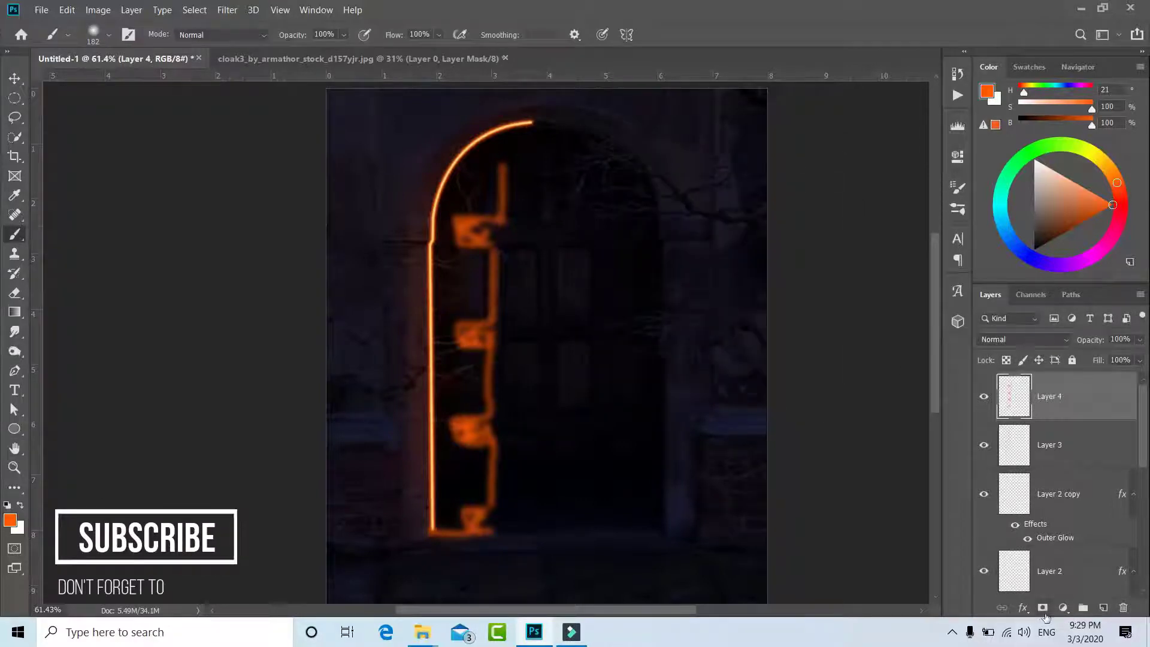
Add a layer mask to Layer 4 and lower the brush opacity and flow for soft masking
left_click(1043, 608)
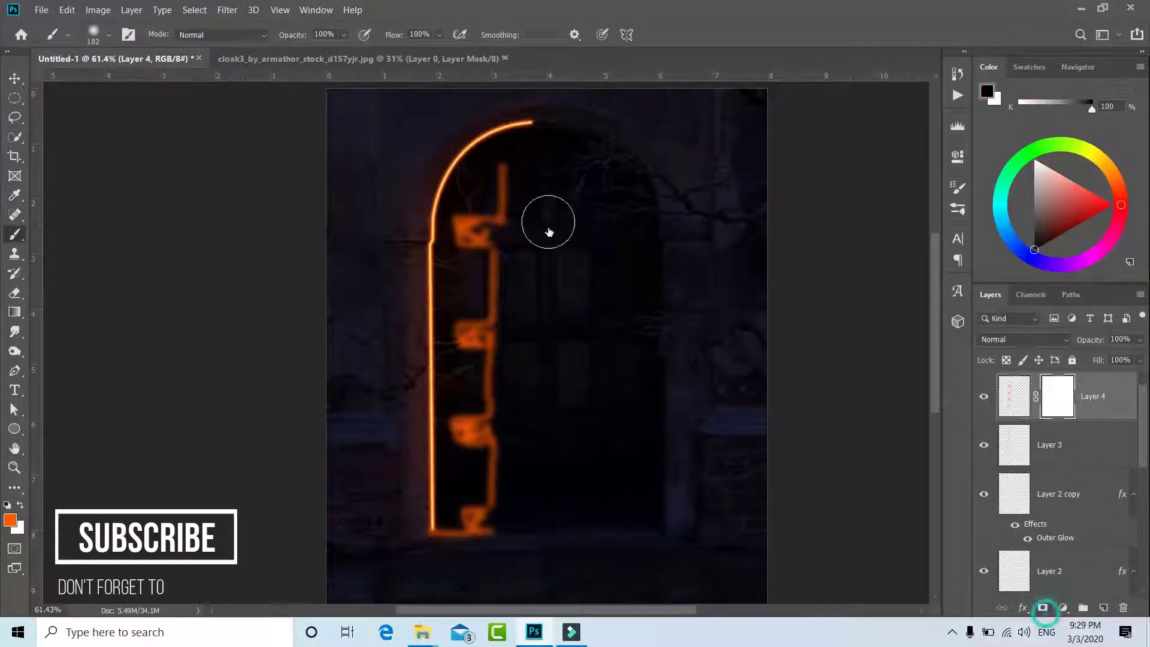
left_click_drag(510, 174, 486, 239)
key("ctrl+z")
left_click_drag(298, 34, 235, 40)
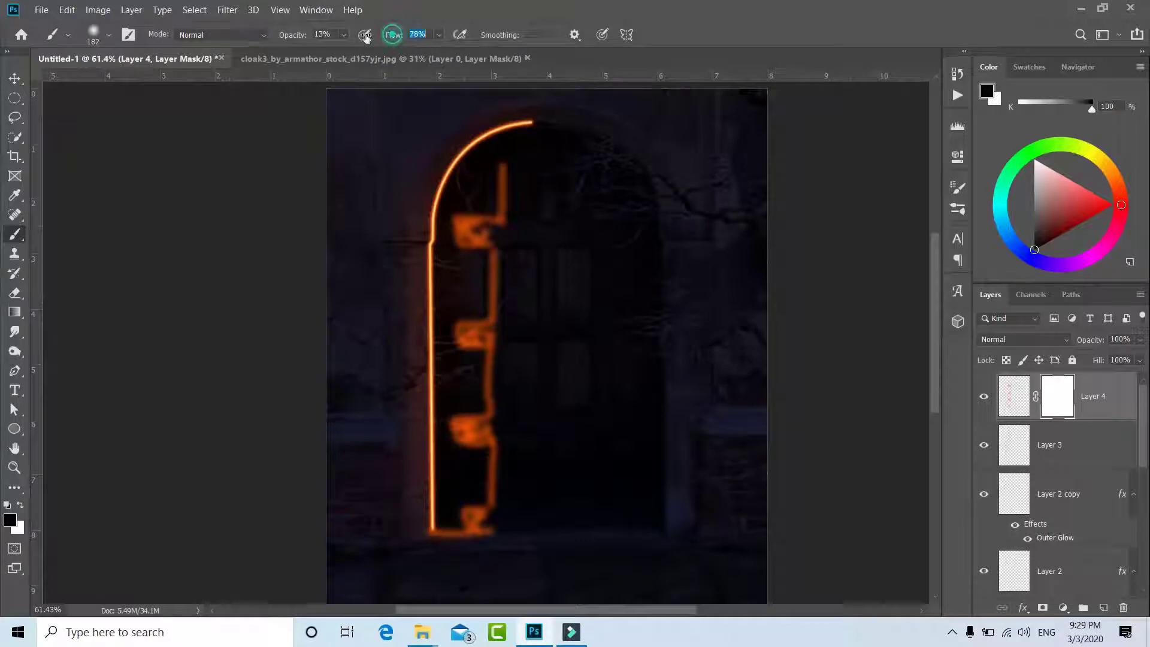
left_click_drag(392, 34, 352, 39)
Paint the mask with a soft black brush over the upper, middle and lower glow blocks
mouse_move(473, 260)
left_mouse_down()
mouse_move(479, 213)
mouse_move(487, 269)
left_mouse_up()
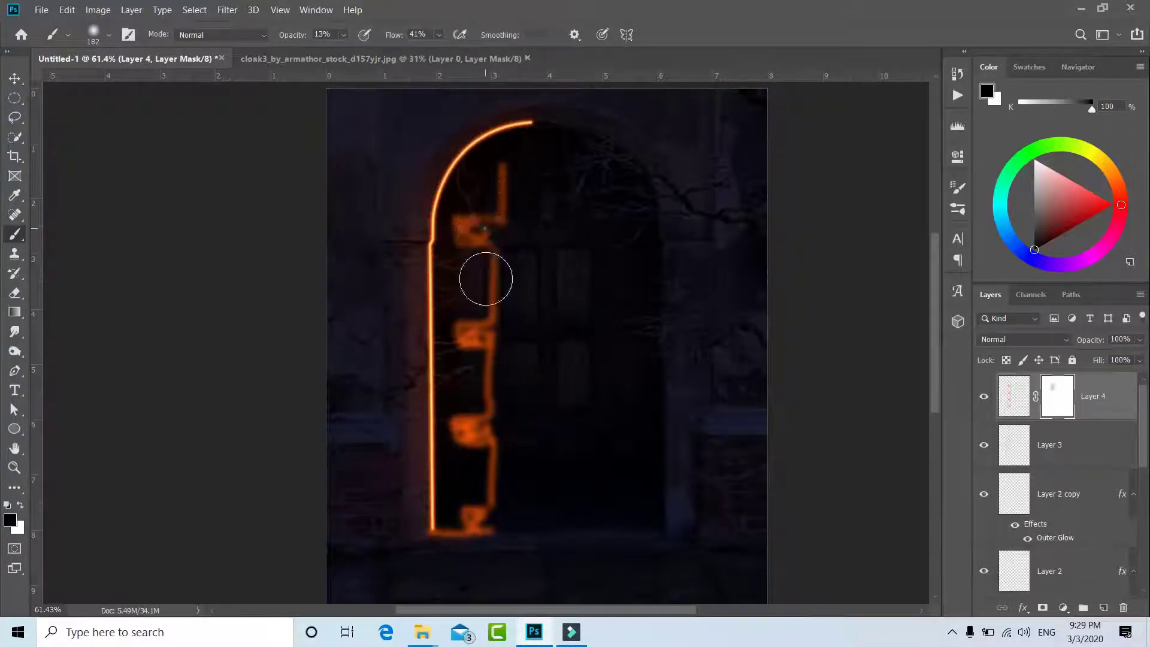
left_click_drag(309, 37, 316, 38)
left_click_drag(514, 162, 467, 262)
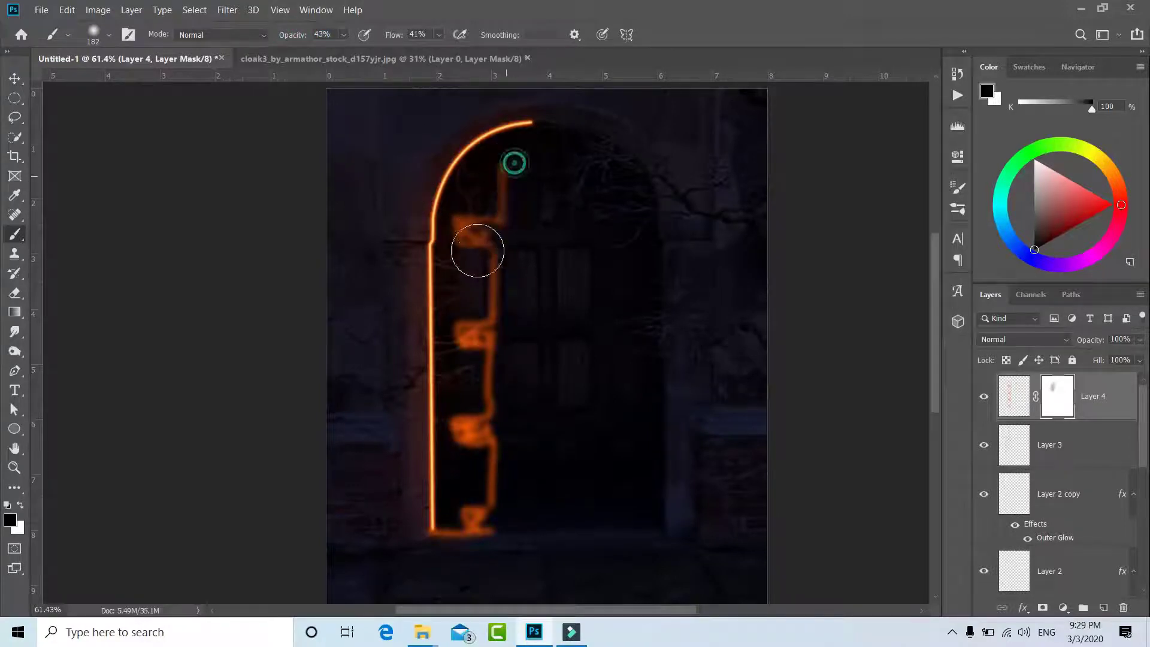
mouse_move(499, 195)
left_mouse_down()
mouse_move(488, 180)
mouse_move(473, 226)
mouse_move(485, 378)
mouse_move(475, 318)
mouse_move(470, 342)
mouse_move(491, 332)
mouse_move(491, 305)
mouse_move(483, 416)
mouse_move(457, 470)
mouse_move(462, 418)
left_mouse_up()
mouse_move(488, 382)
left_mouse_down()
mouse_move(487, 473)
mouse_move(442, 539)
mouse_move(488, 533)
left_mouse_up()
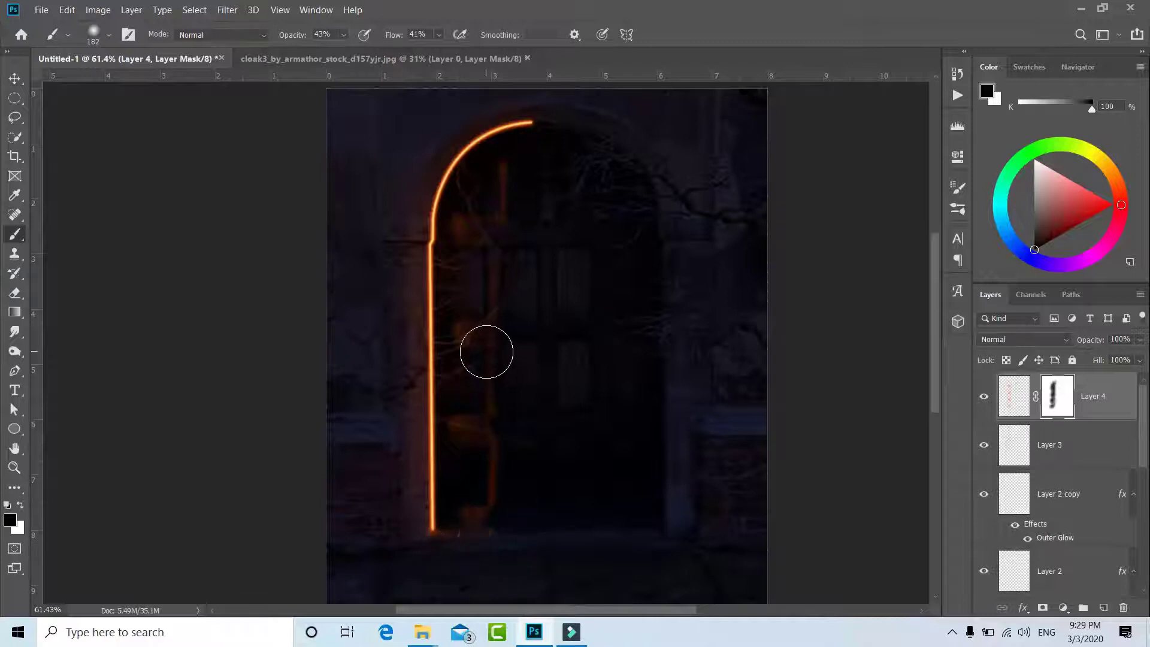
left_click_drag(499, 174, 520, 344)
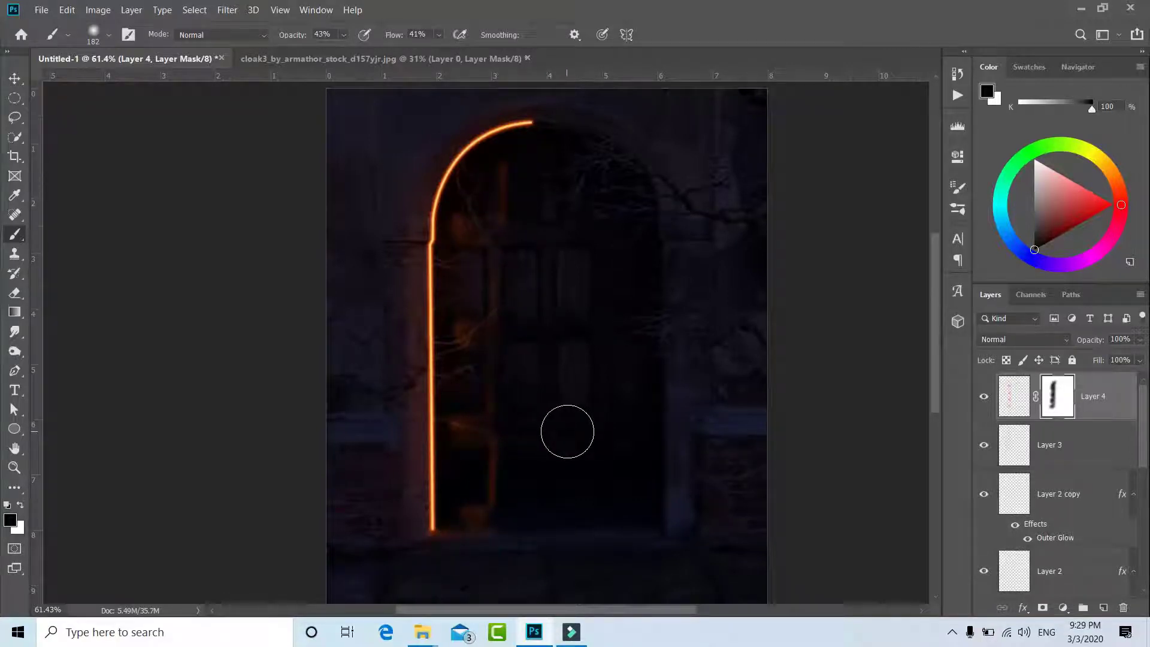
Choose the debris 5 brush from the Debris set in the brush presets
right_click(468, 347)
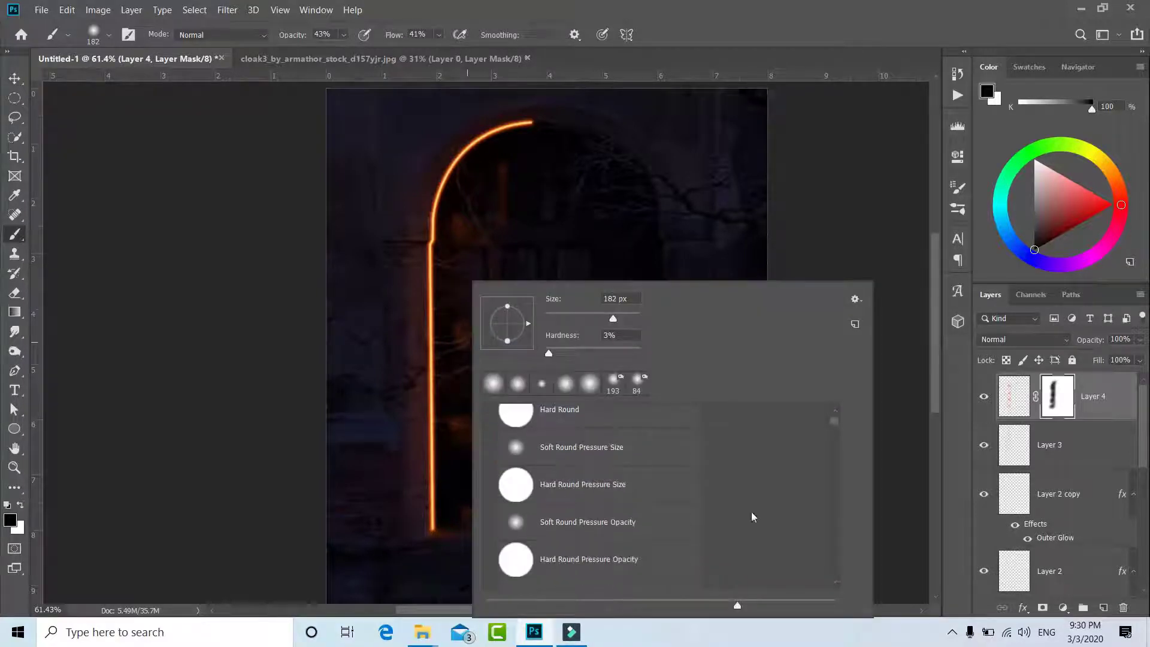
left_click_drag(834, 422, 825, 585)
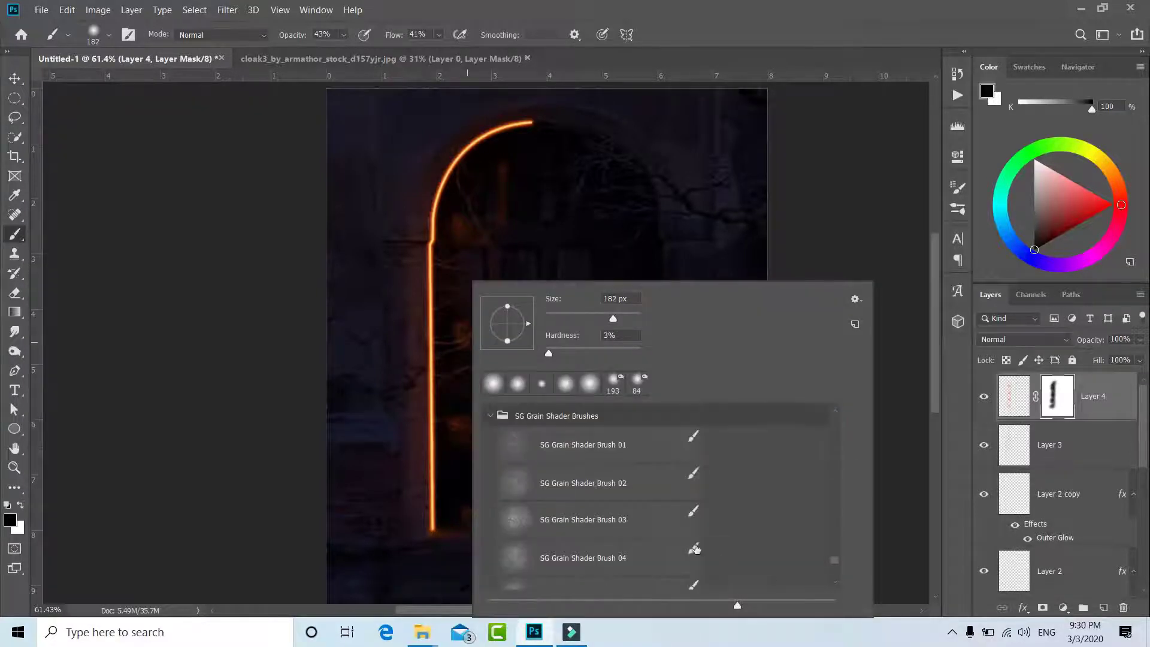
scroll(682, 533, "down", 2)
scroll(680, 533, "down", 2)
scroll(680, 533, "down", 2)
scroll(678, 533, "down", 1)
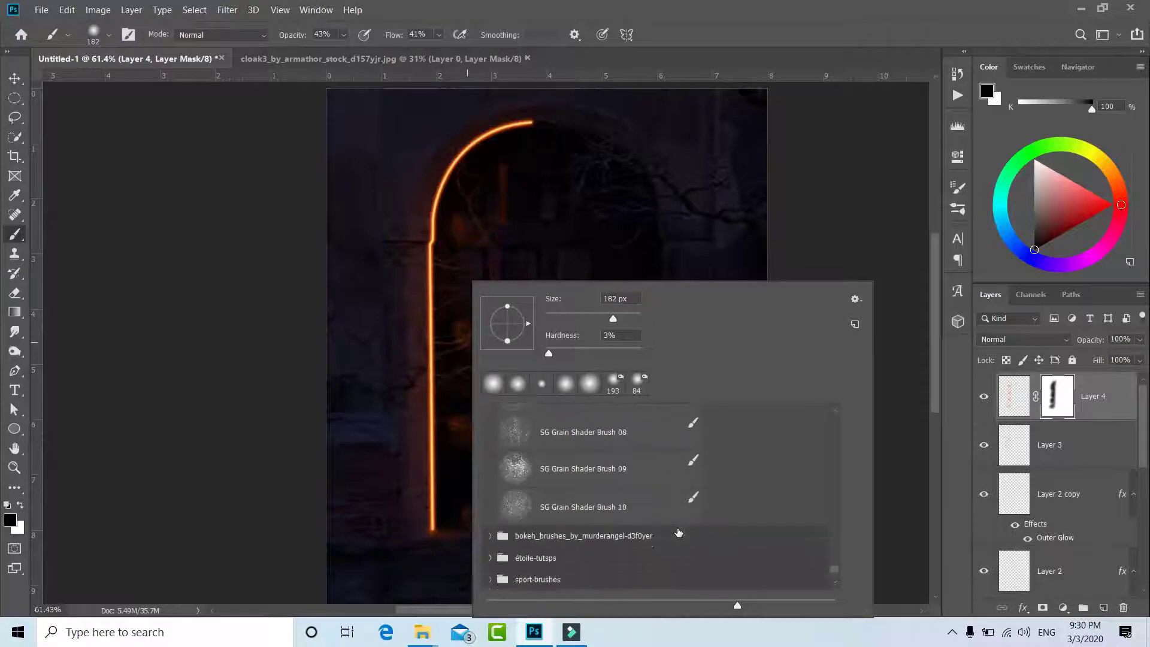
scroll(679, 532, "down", 3)
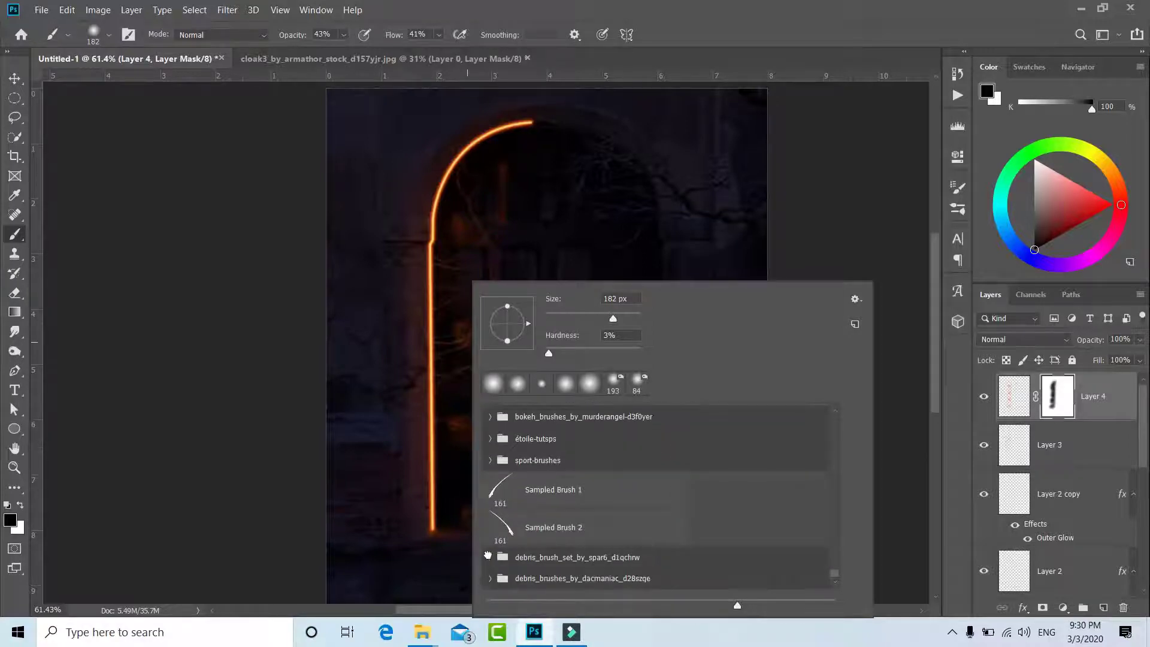
left_click(490, 557)
scroll(604, 555, "down", 3)
scroll(604, 555, "down", 1)
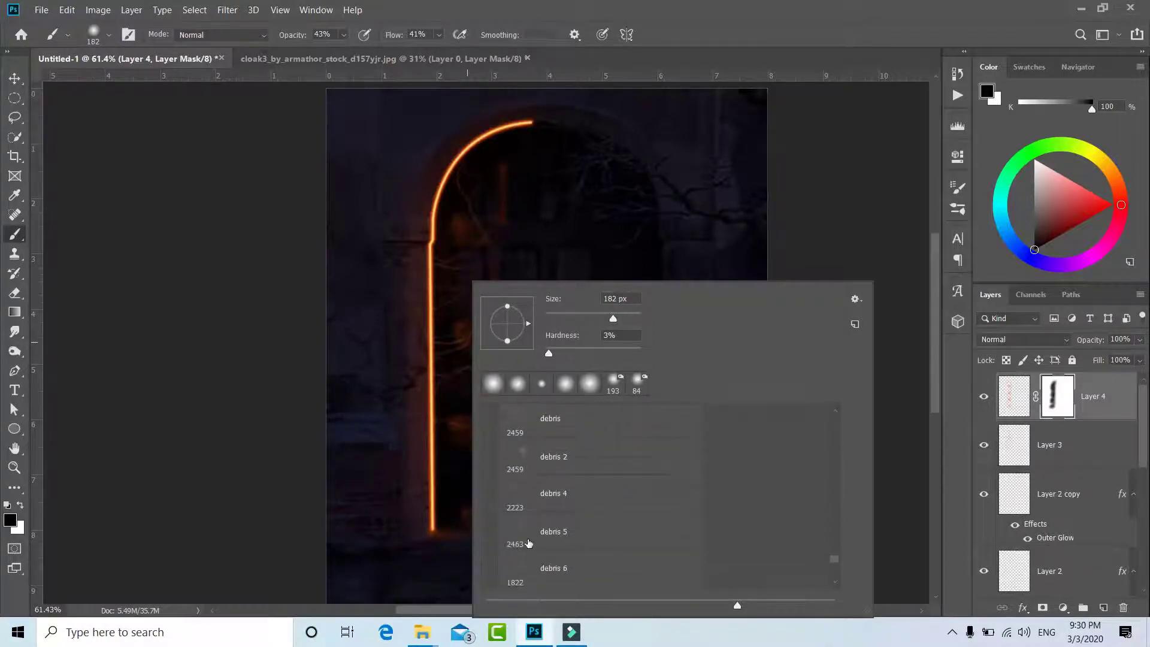
left_click(519, 530)
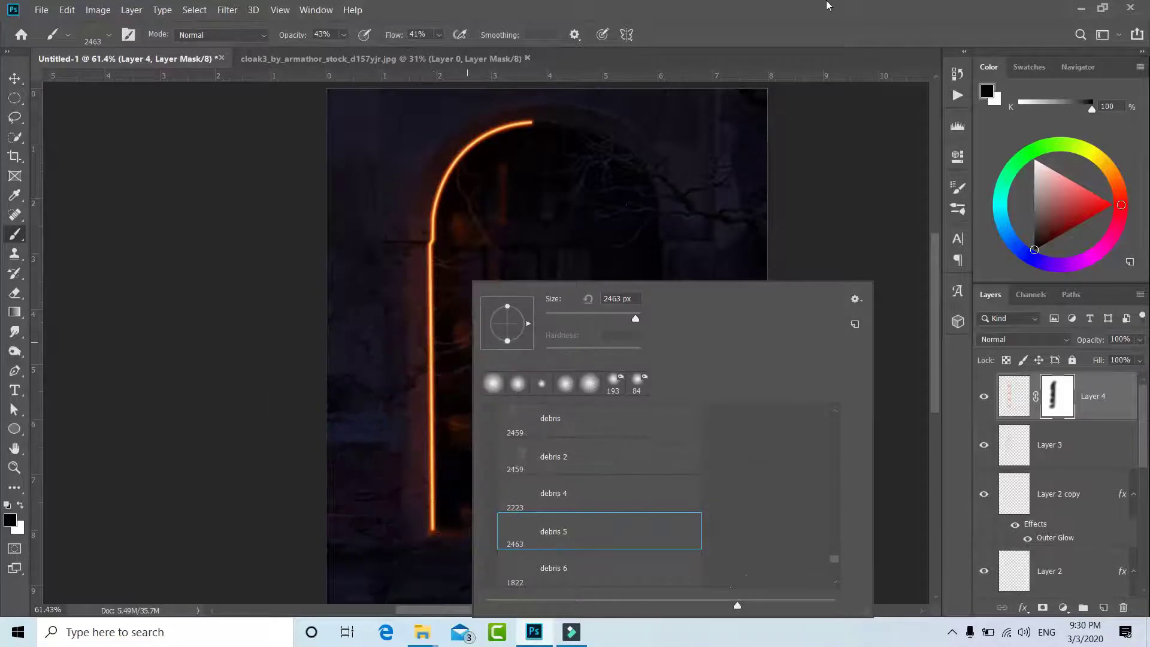
left_click(850, 6)
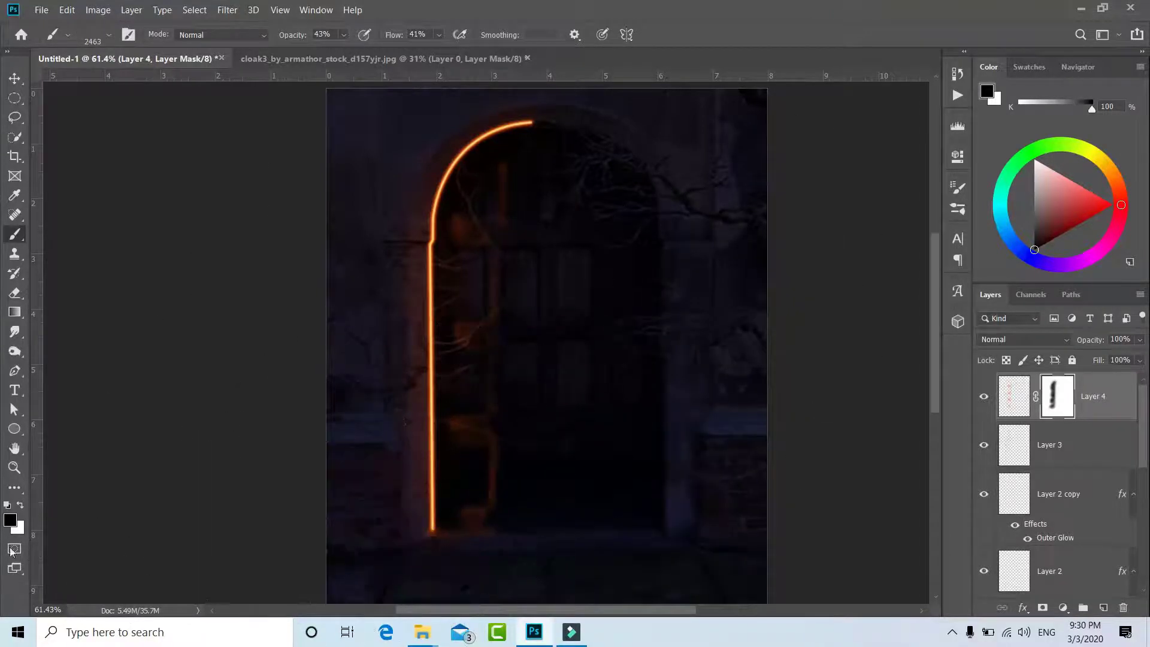
Set the foreground colour to a bright orange
key("i")
left_click(10, 519)
left_click_drag(895, 333, 895, 323)
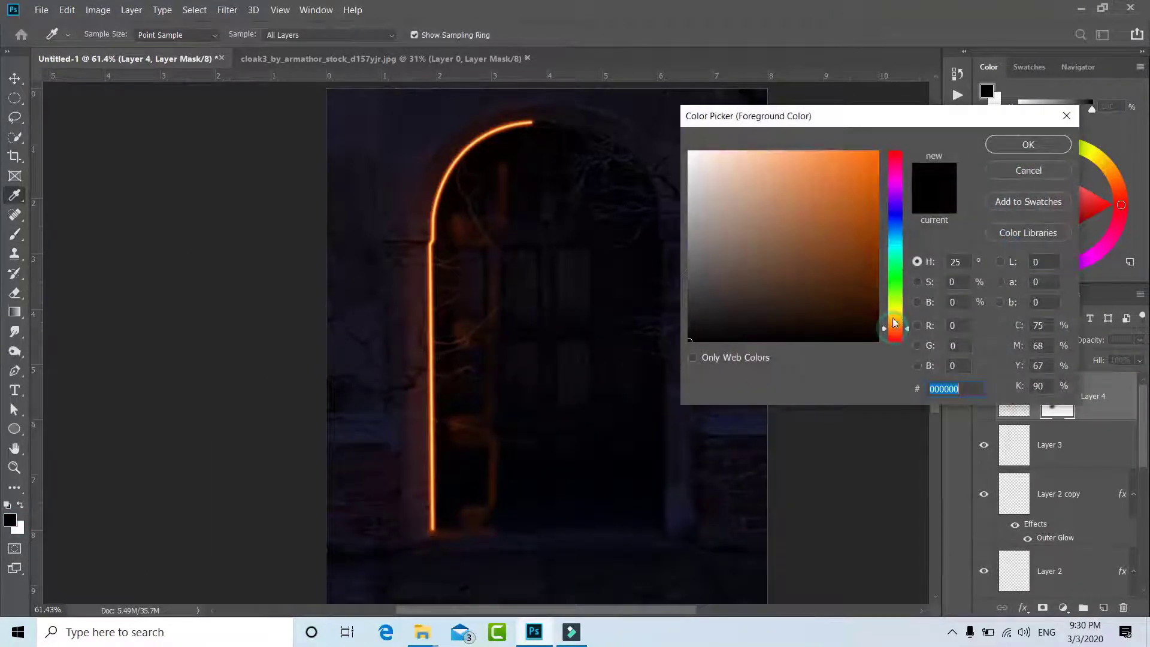
left_click(878, 159)
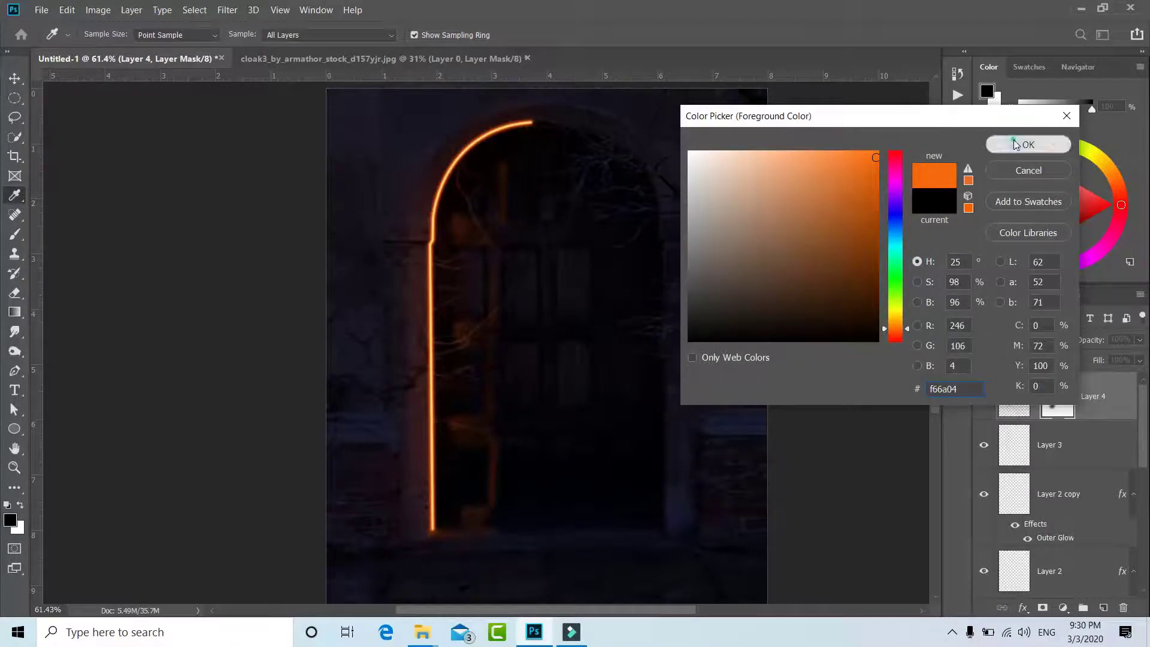
left_click(1028, 145)
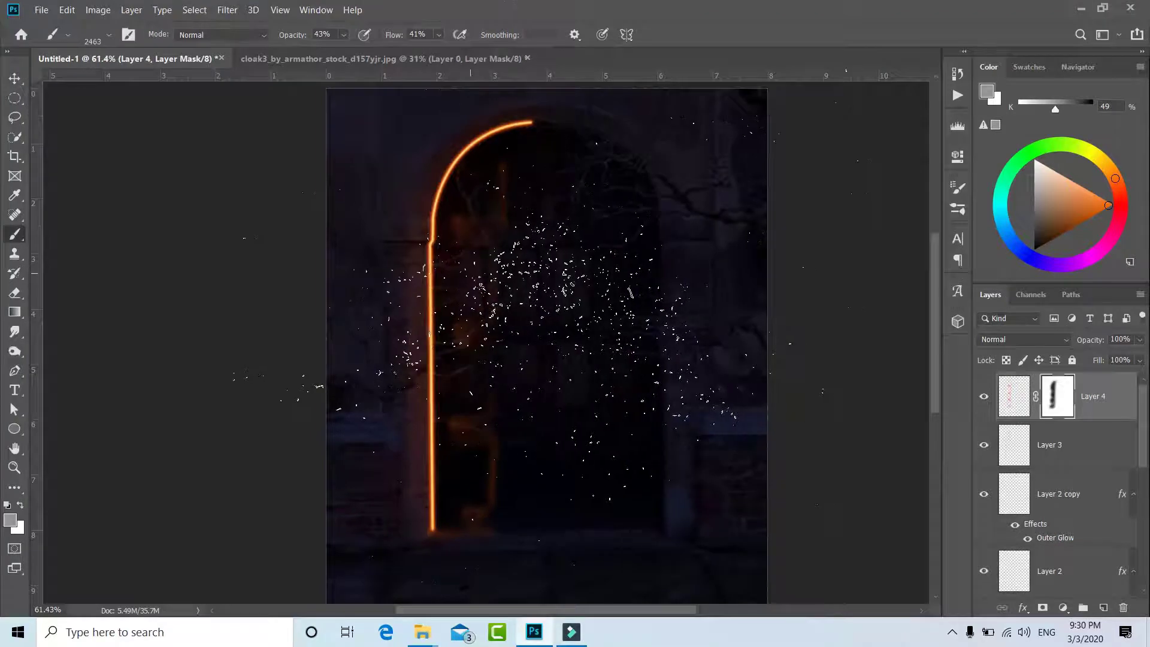
Resize the debris brush, make the orange fully saturated, and add a new Layer 5 for sparks
left_click_drag(504, 261, 109, 334)
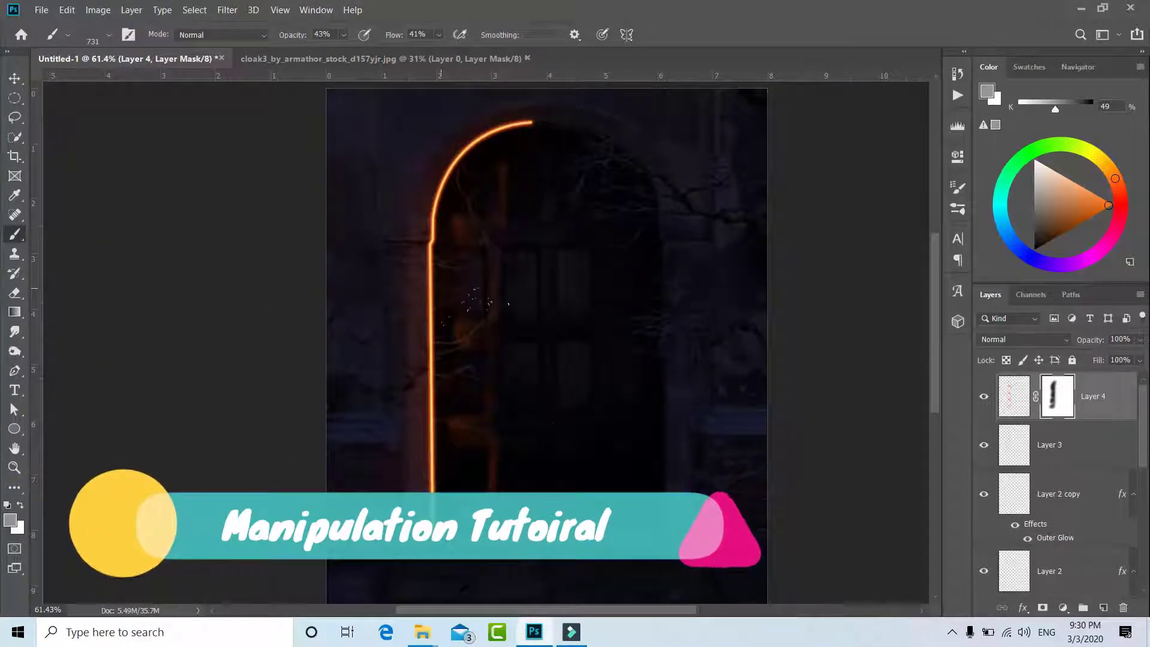
left_click(10, 519)
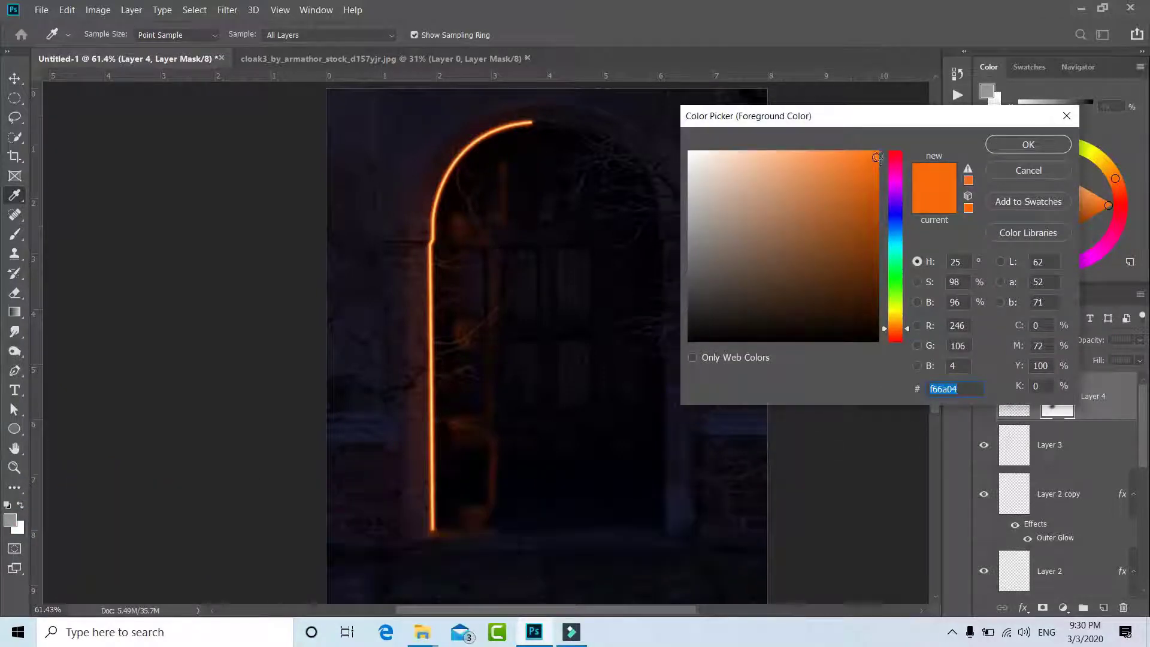
left_click_drag(878, 154, 904, 135)
left_click(1025, 145)
key("b")
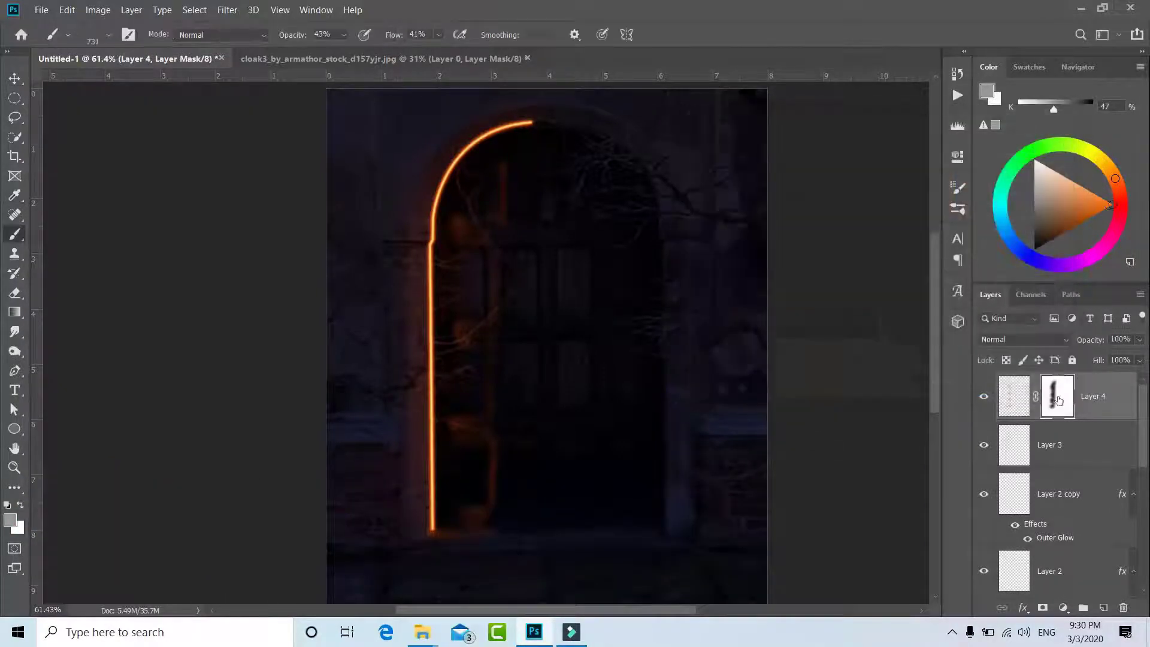
left_click(1104, 609)
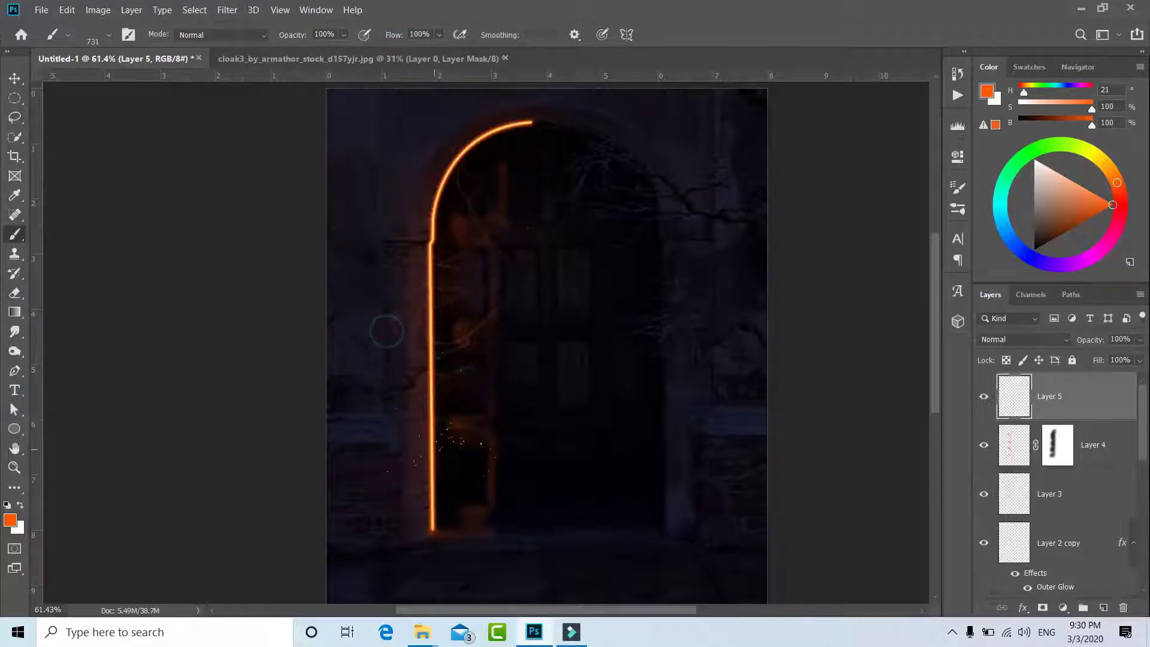
Load the debris 8 brush and size it to about 680 px
right_click(612, 247)
scroll(554, 497, "down", 3)
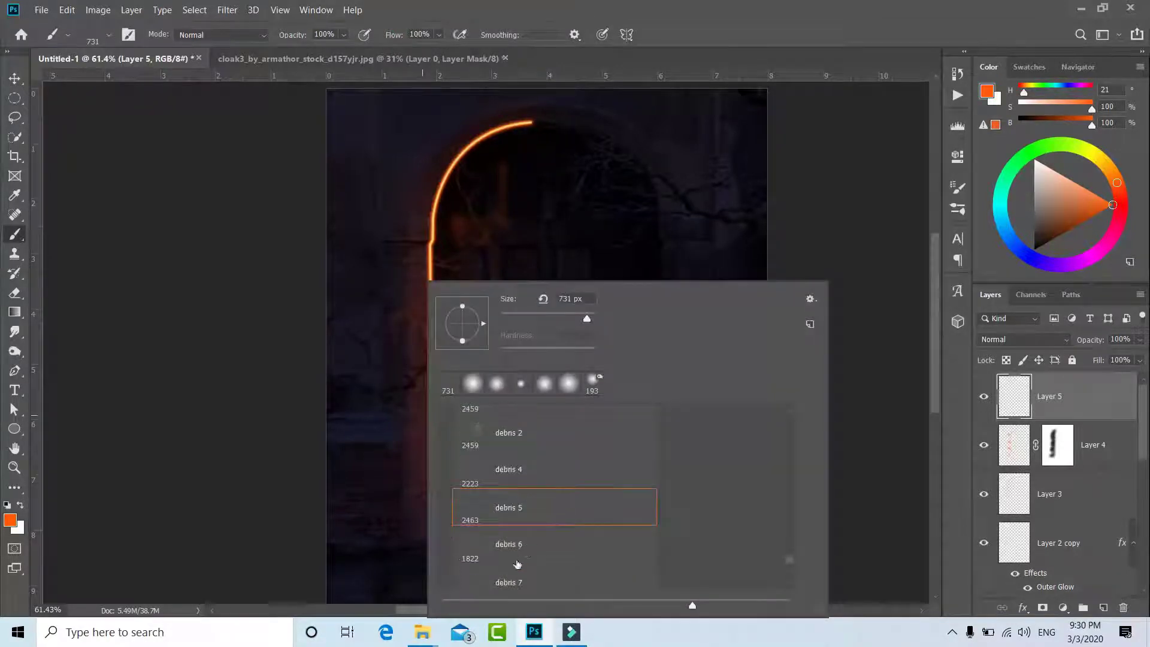
left_click(554, 569)
key("Return")
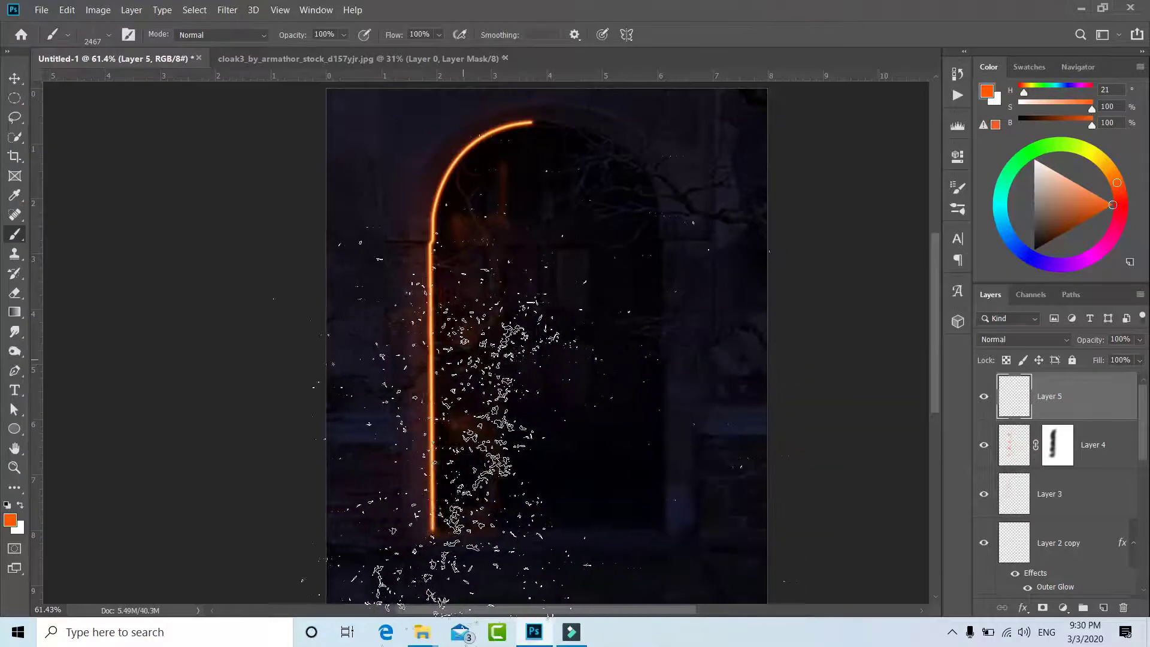
left_click_drag(509, 298, 157, 344)
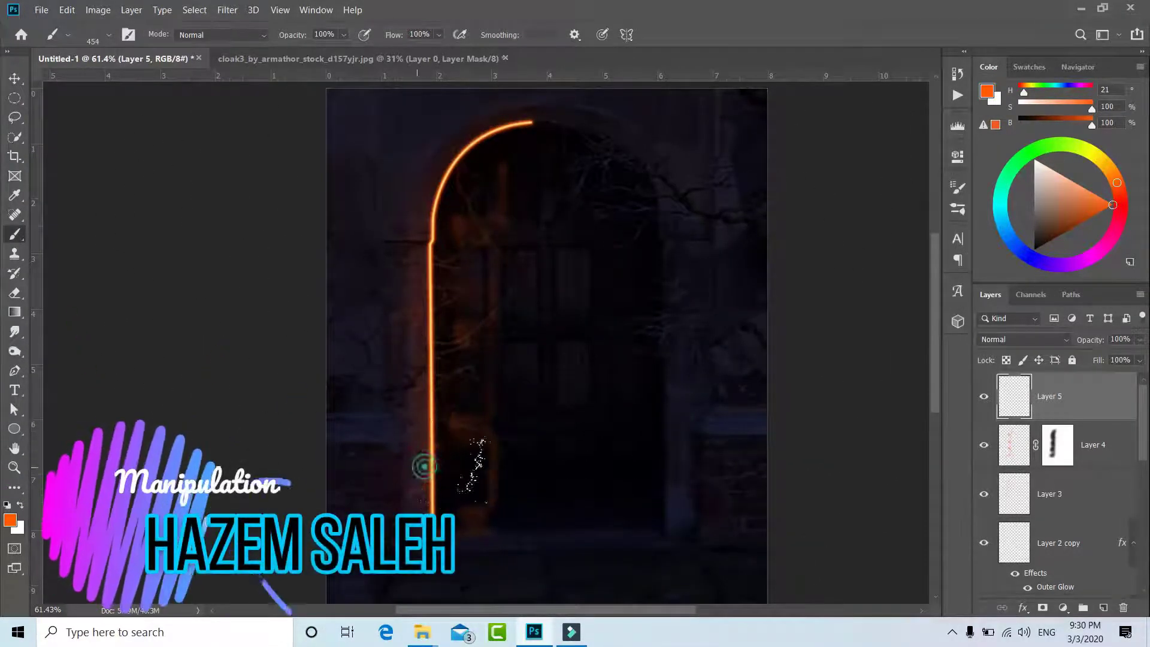
mouse_move(470, 249)
left_mouse_down()
mouse_move(489, 256)
mouse_move(509, 236)
mouse_move(491, 179)
left_mouse_up()
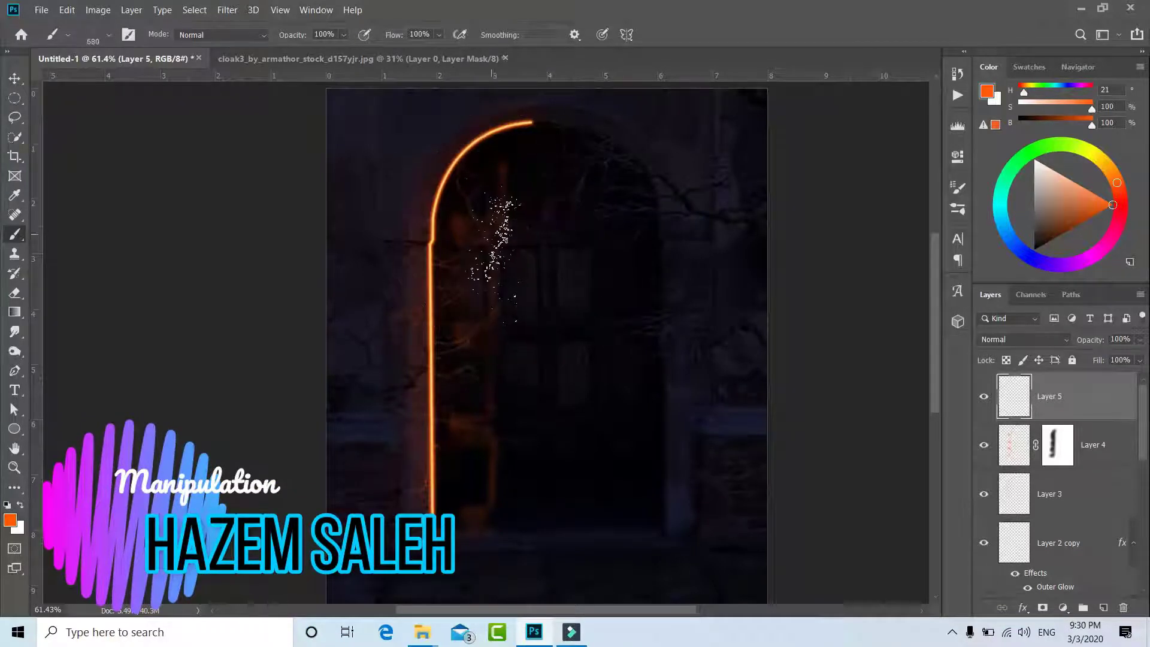
left_click_drag(479, 227, 467, 150)
Paint faint debris sparks inside the arch's left edge, undoing stray strokes and lowering Flow to 61%
left_click_drag(527, 203, 533, 151)
left_click_drag(485, 258, 459, 348)
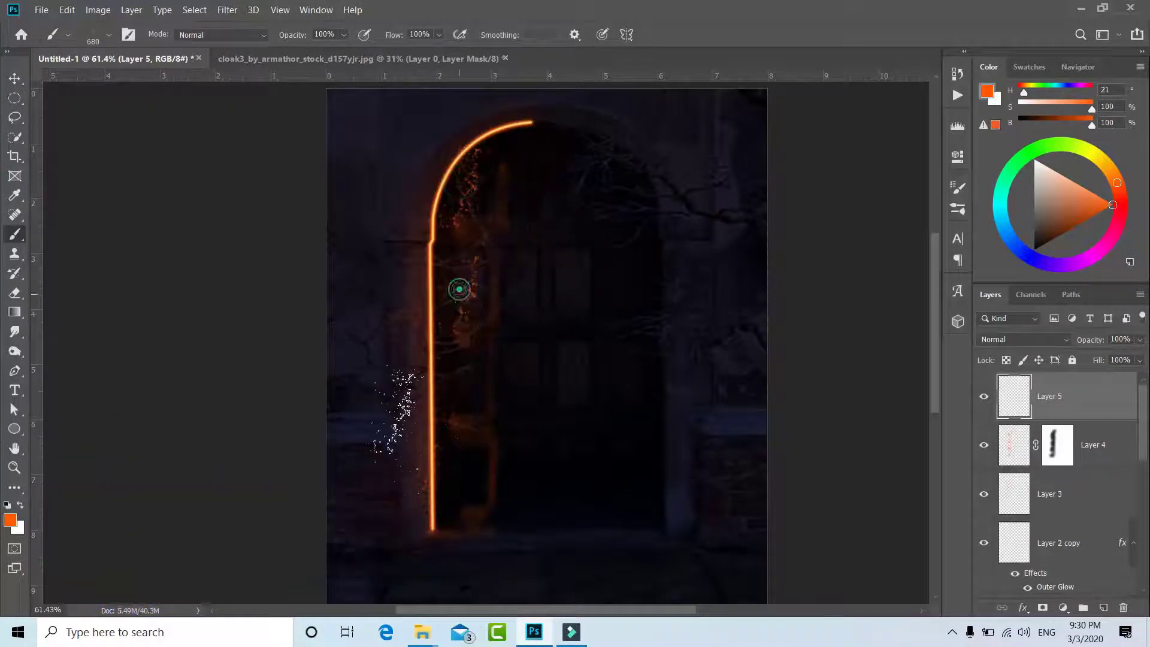
key("ctrl+z")
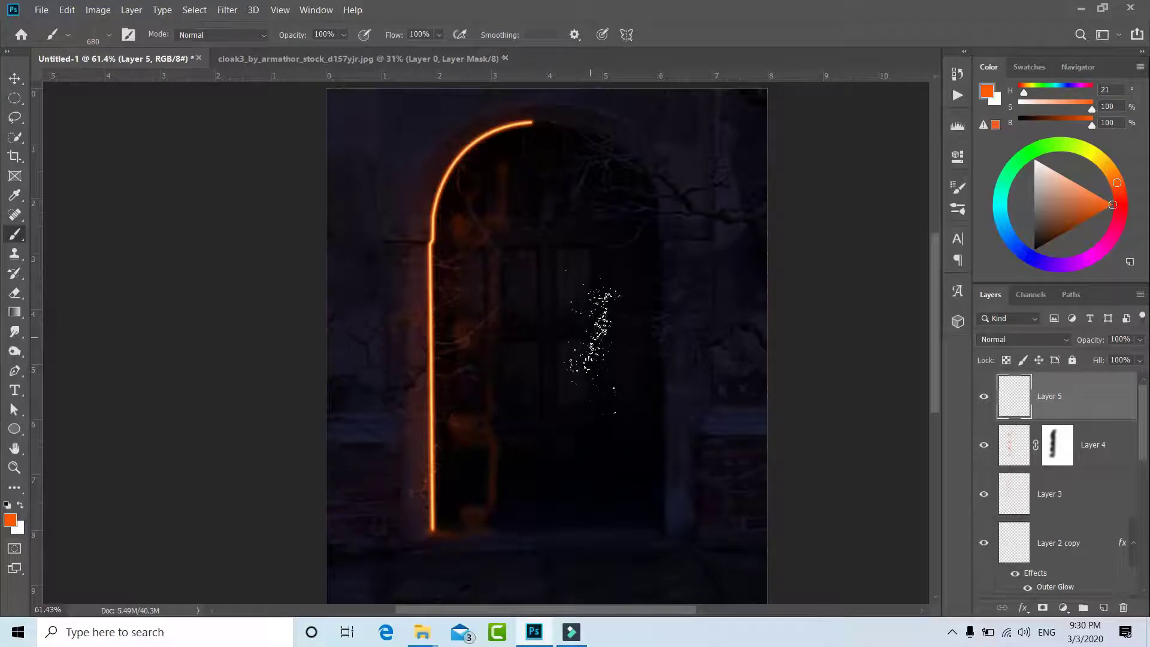
right_click(596, 376)
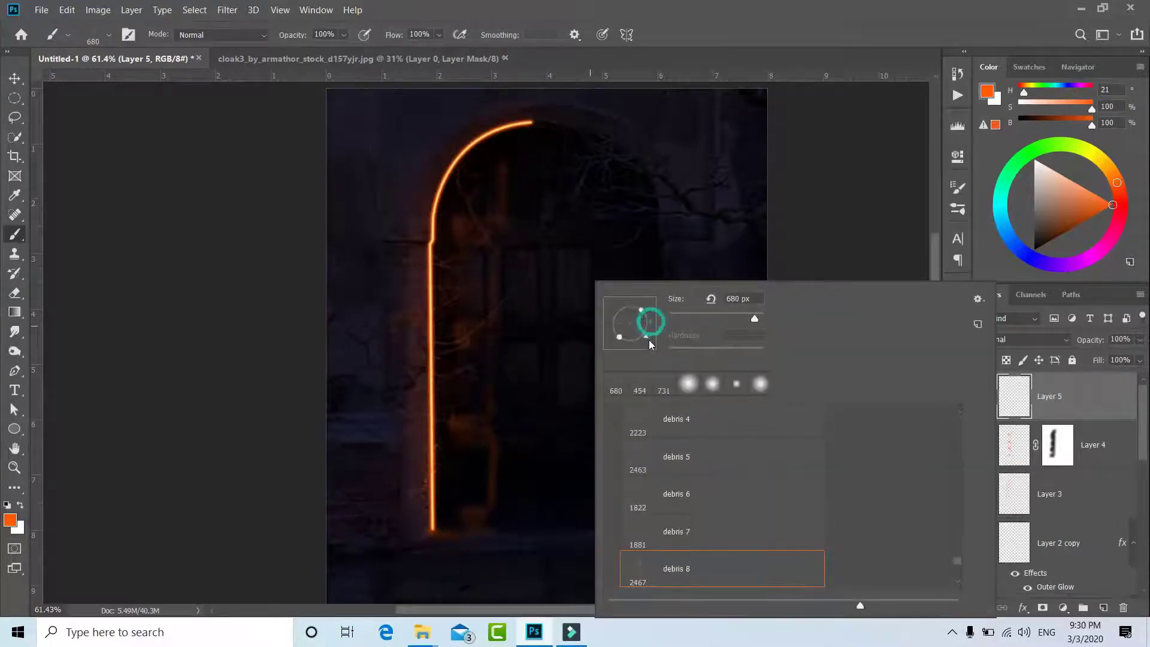
left_click_drag(527, 273, 461, 315)
left_click_drag(503, 224, 467, 236)
left_click_drag(539, 335, 479, 309)
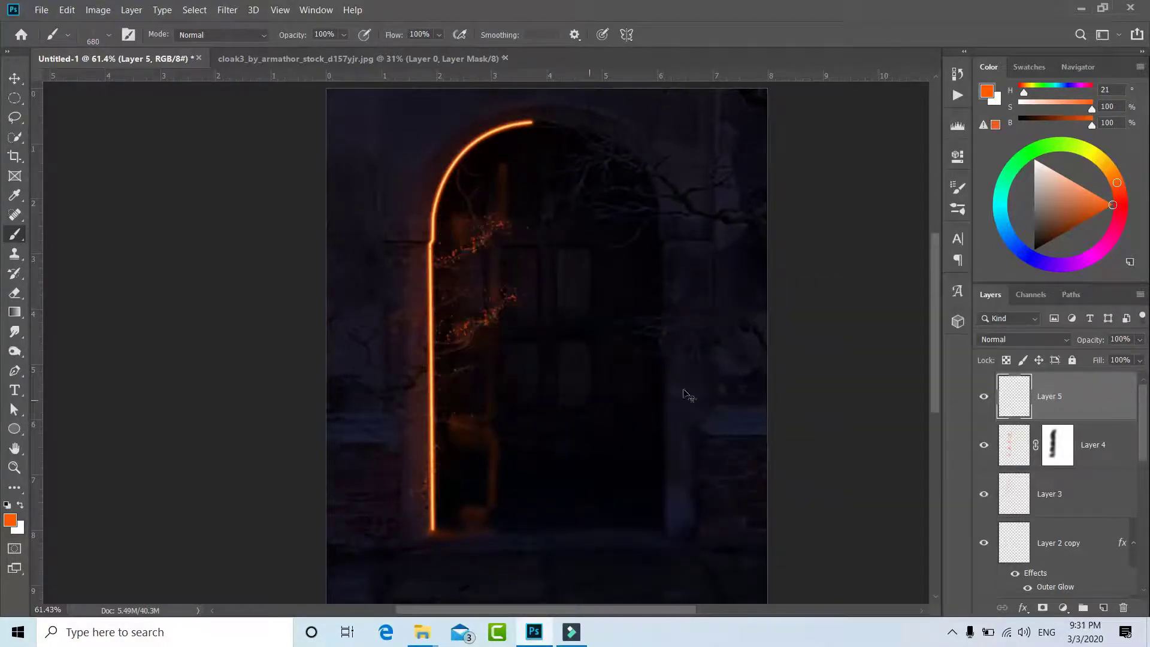
key("ctrl+z")
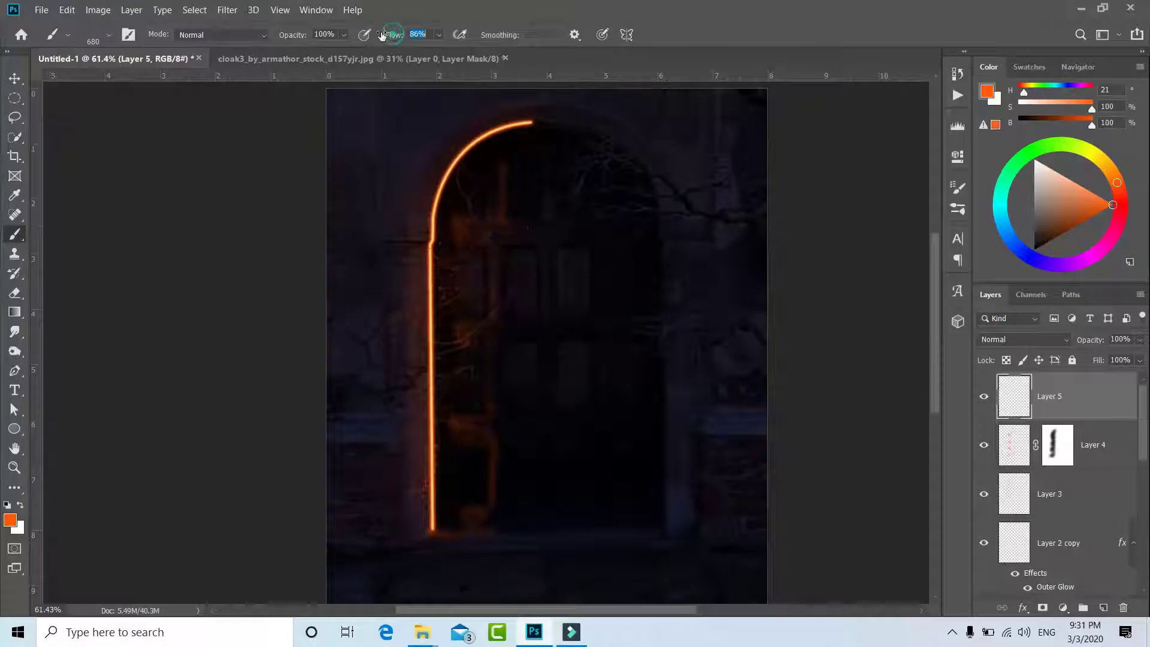
left_click_drag(382, 36, 367, 43)
left_click_drag(483, 303, 469, 393)
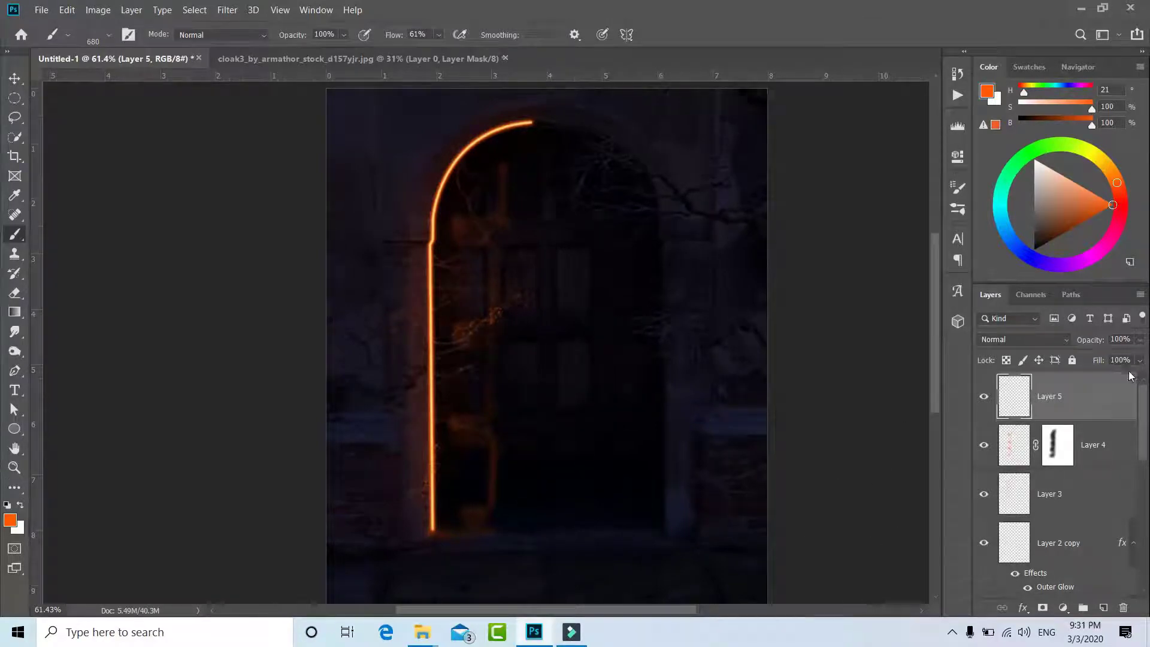
Give Layer 5 an orange Outer Glow at about 32% opacity
double_click(1091, 396)
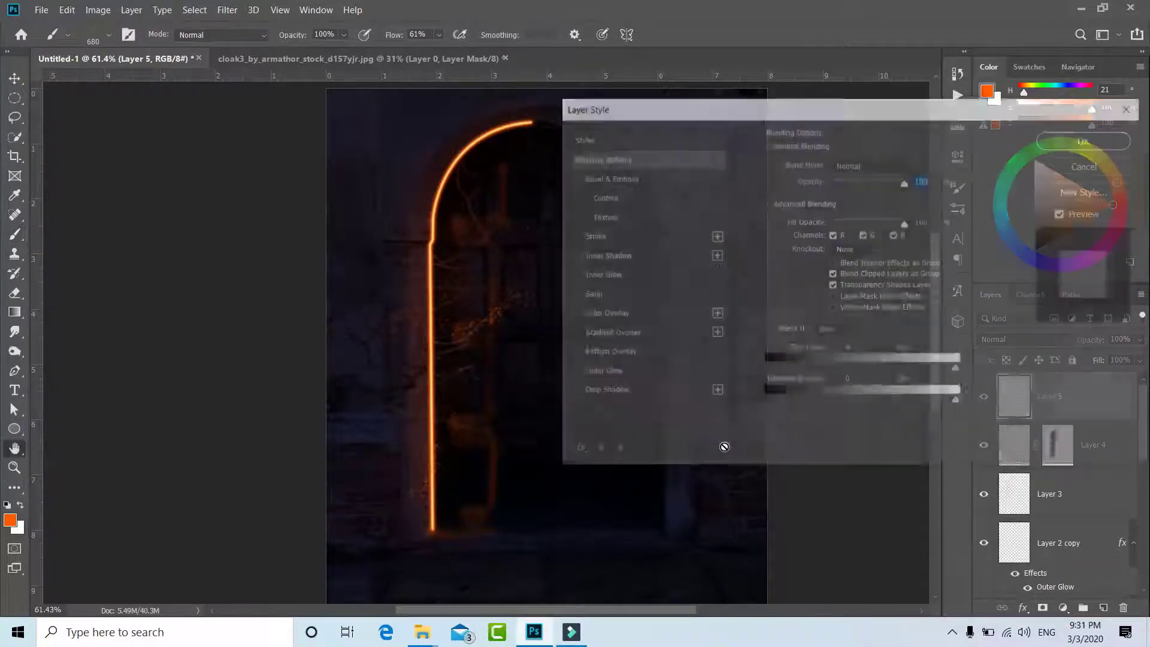
left_click(601, 372)
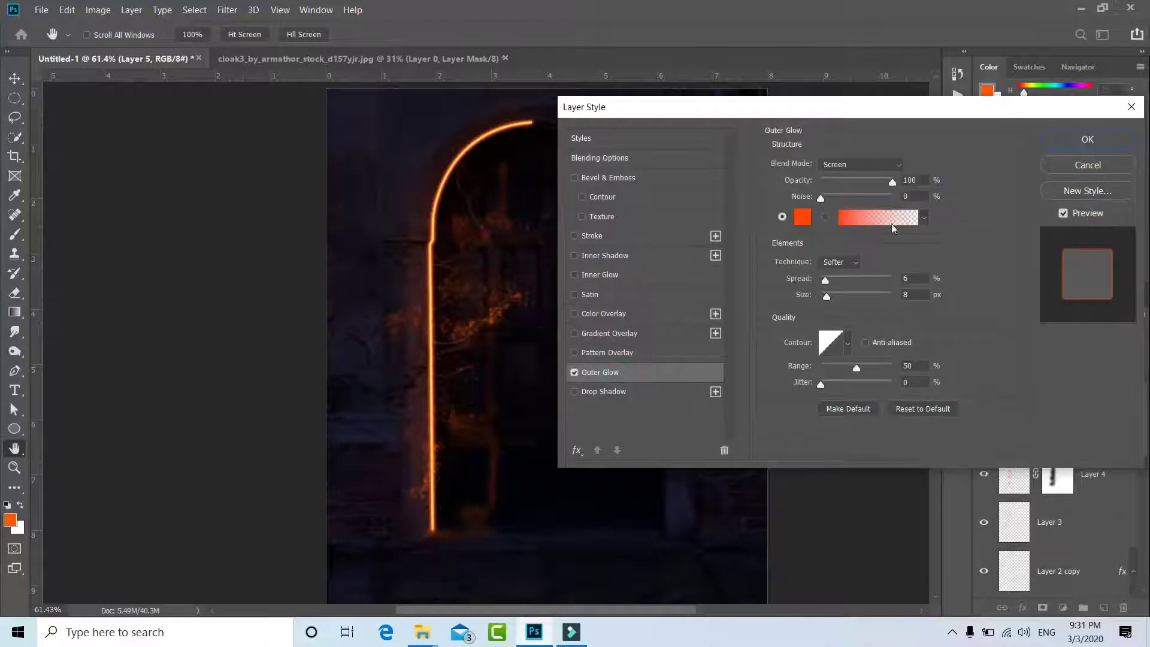
left_click_drag(893, 184, 859, 184)
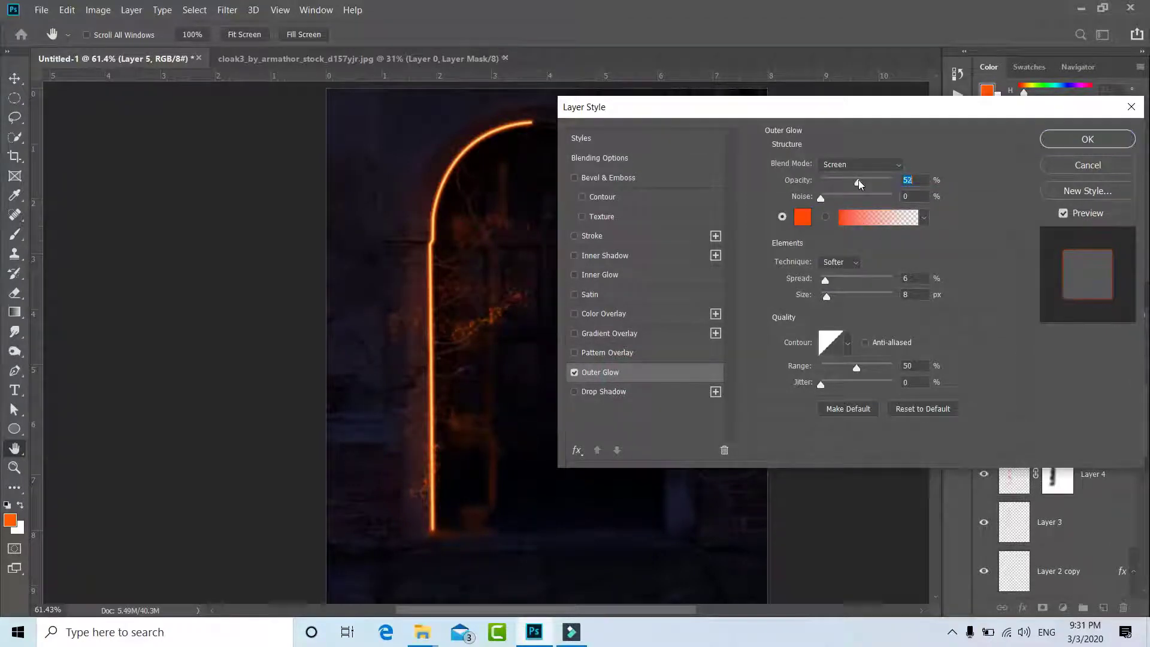
left_click(1076, 139)
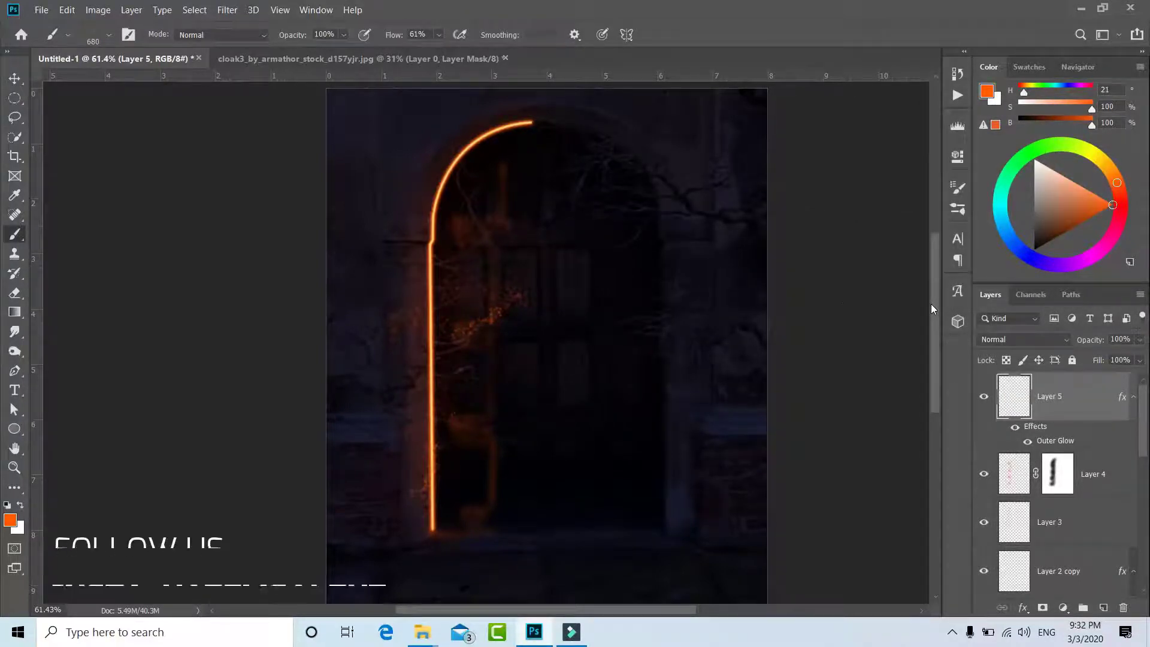
Pick a soft round brush and add a new layer above Layer 5
right_click(422, 371)
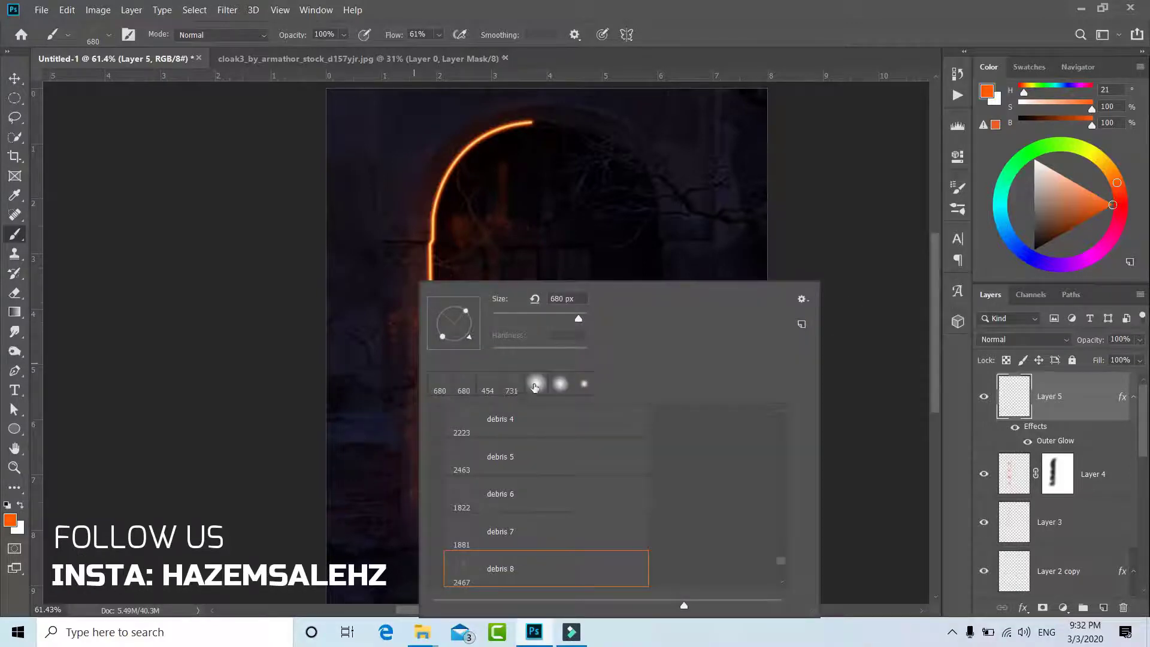
left_click(535, 388)
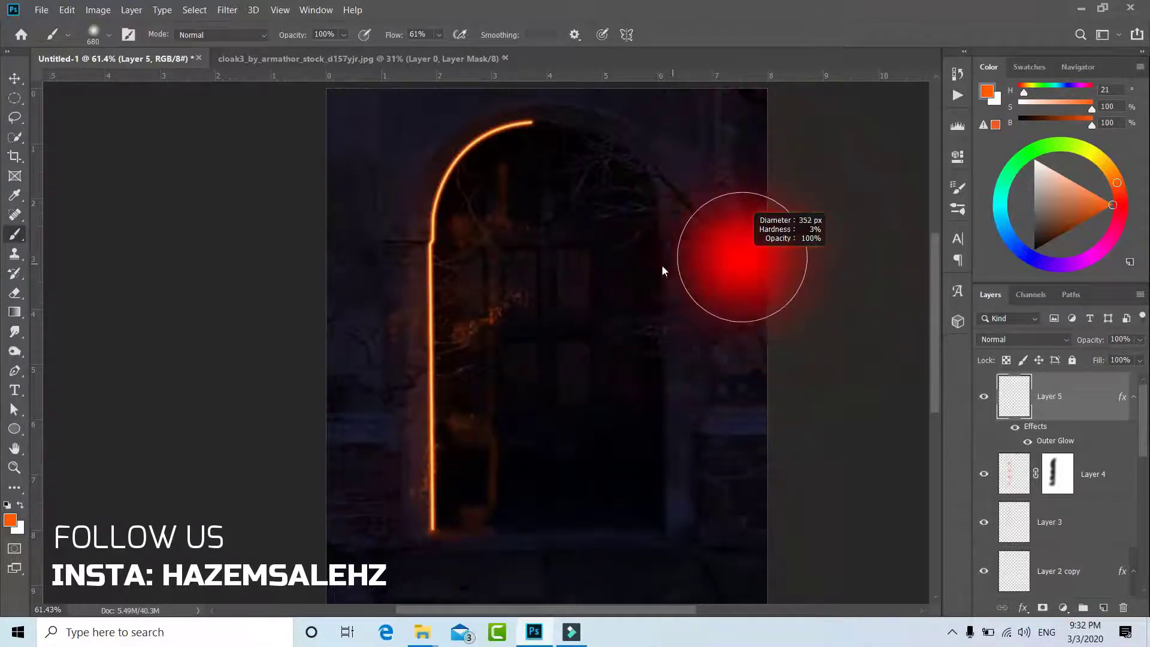
left_click_drag(663, 271, 613, 288)
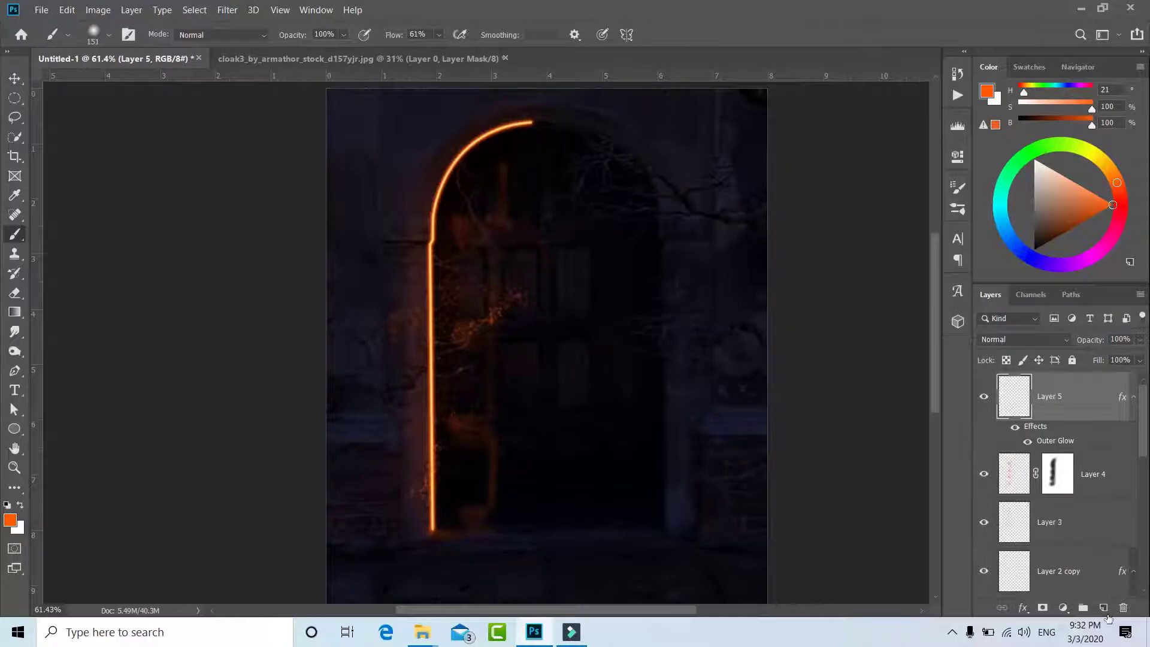
left_click(1103, 608)
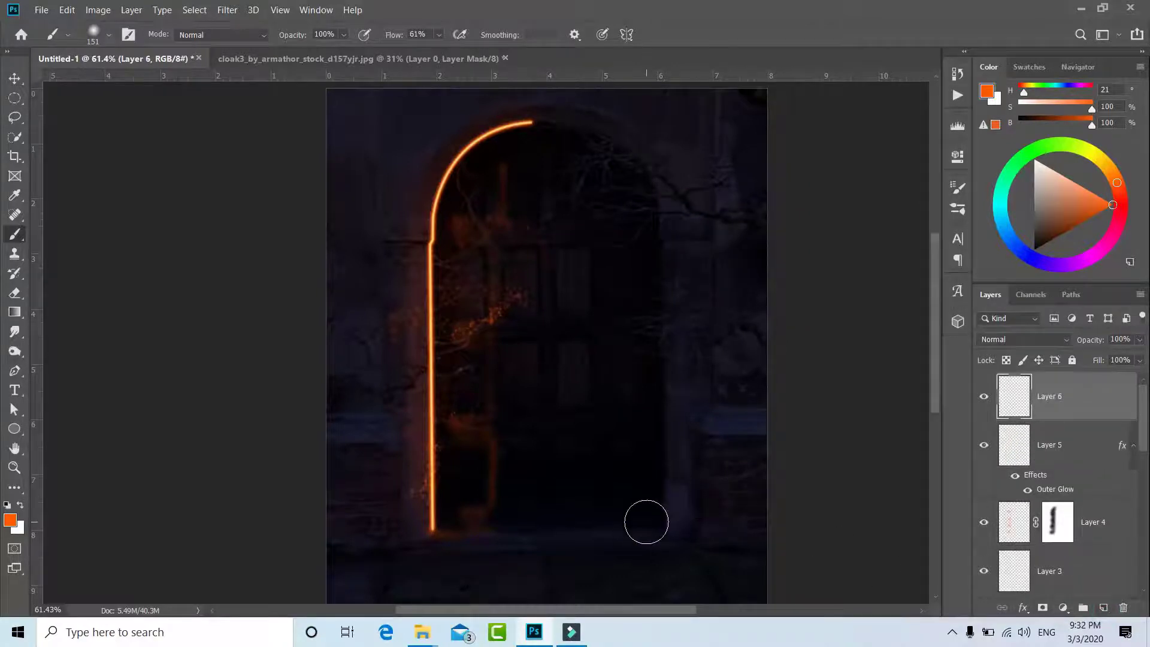
Shrink the brush to about 36 px and trace a thick orange stroke along the arch
right_click(538, 337)
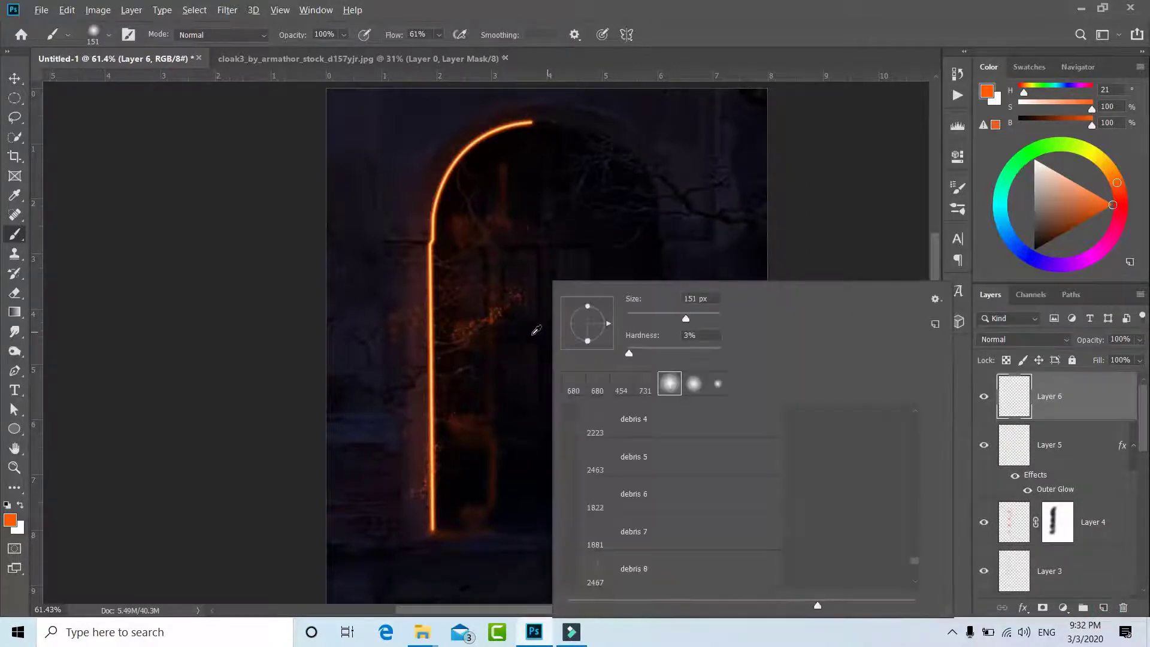
left_click_drag(675, 322, 665, 320)
right_click(499, 124, "alt")
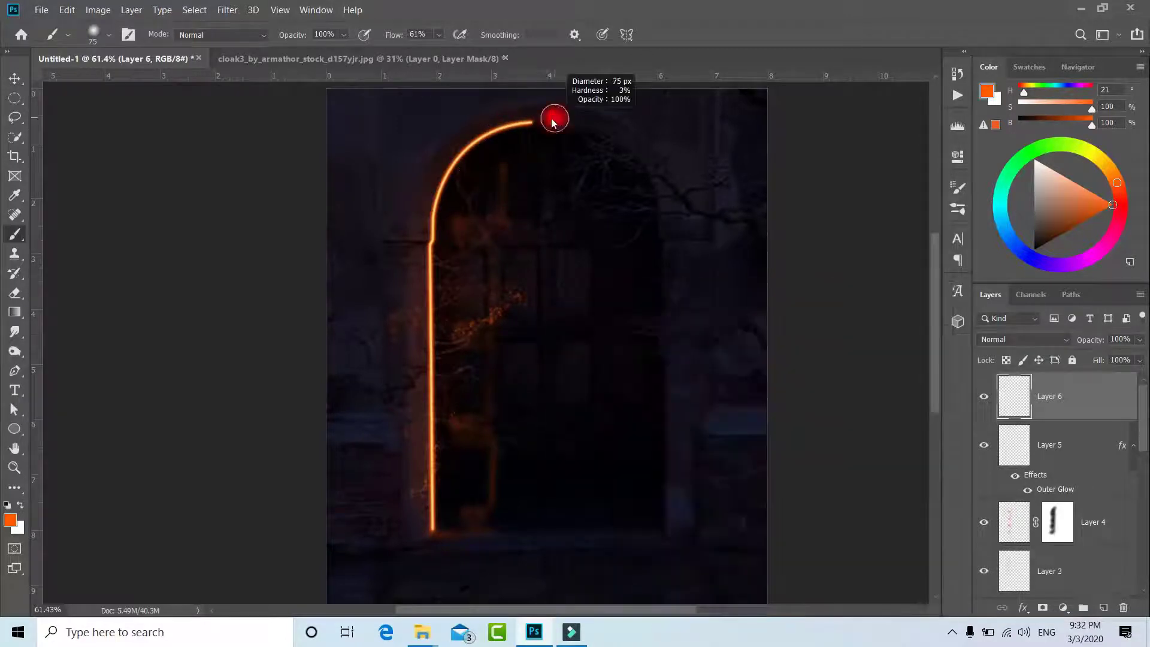
mouse_move(509, 122)
left_mouse_down()
mouse_move(473, 136)
mouse_move(428, 222)
mouse_move(426, 520)
left_mouse_up()
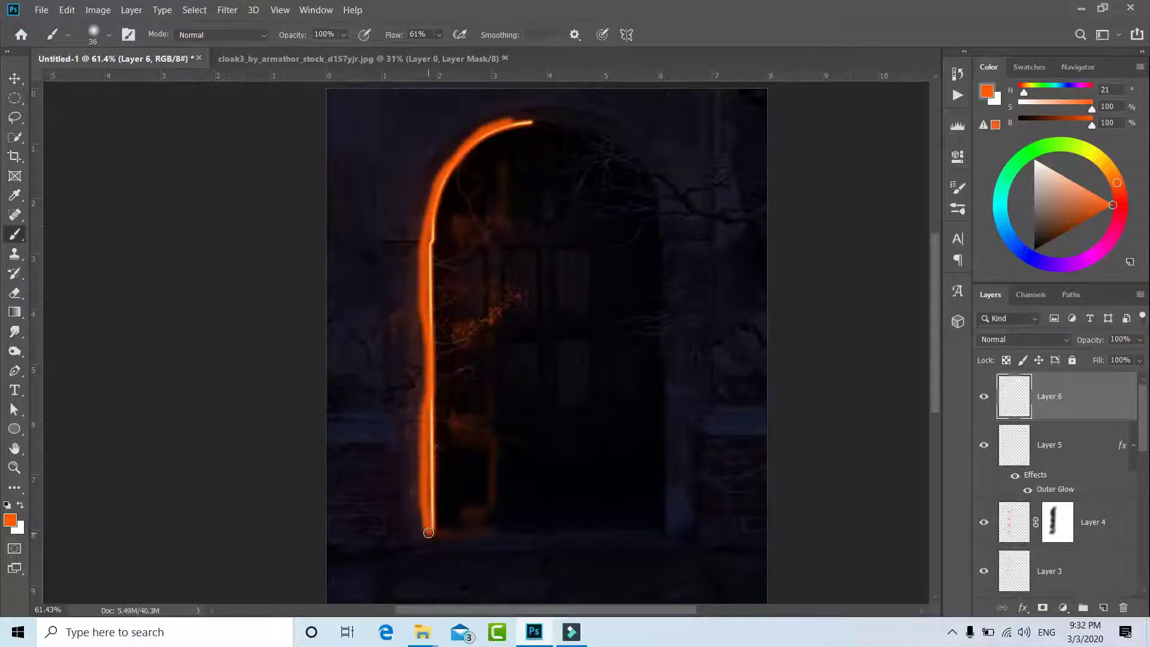
left_click_drag(420, 316, 443, 442)
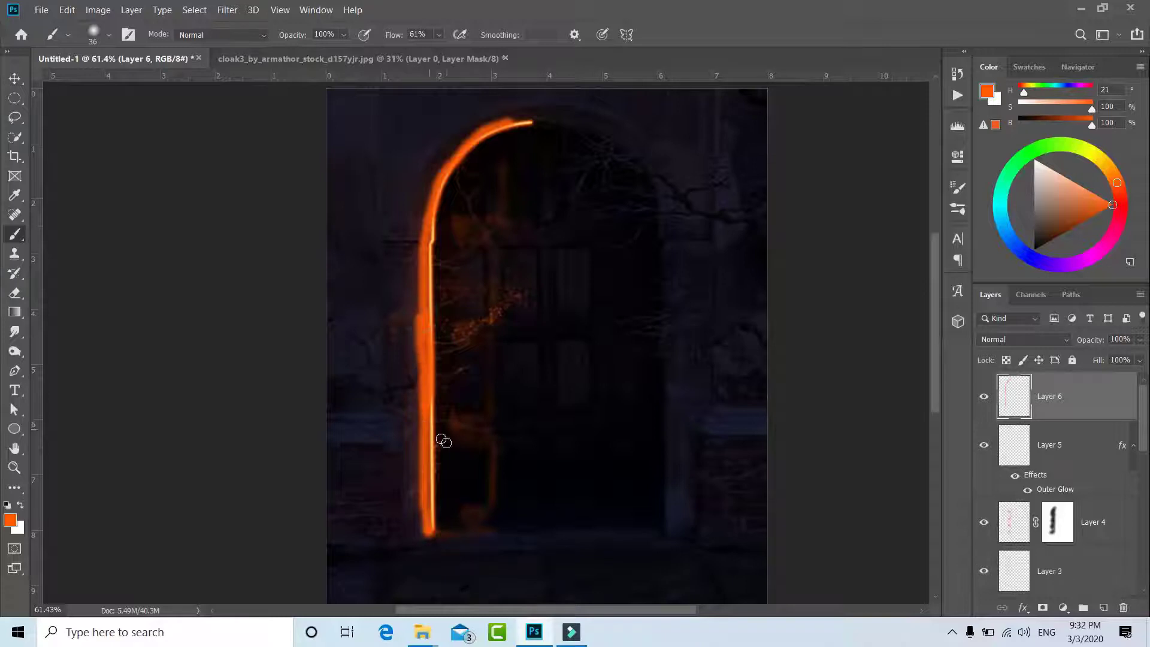
Apply a 10-pixel Gaussian Blur to the stroke and set Layer 6 opacity to 82%
left_click(228, 10)
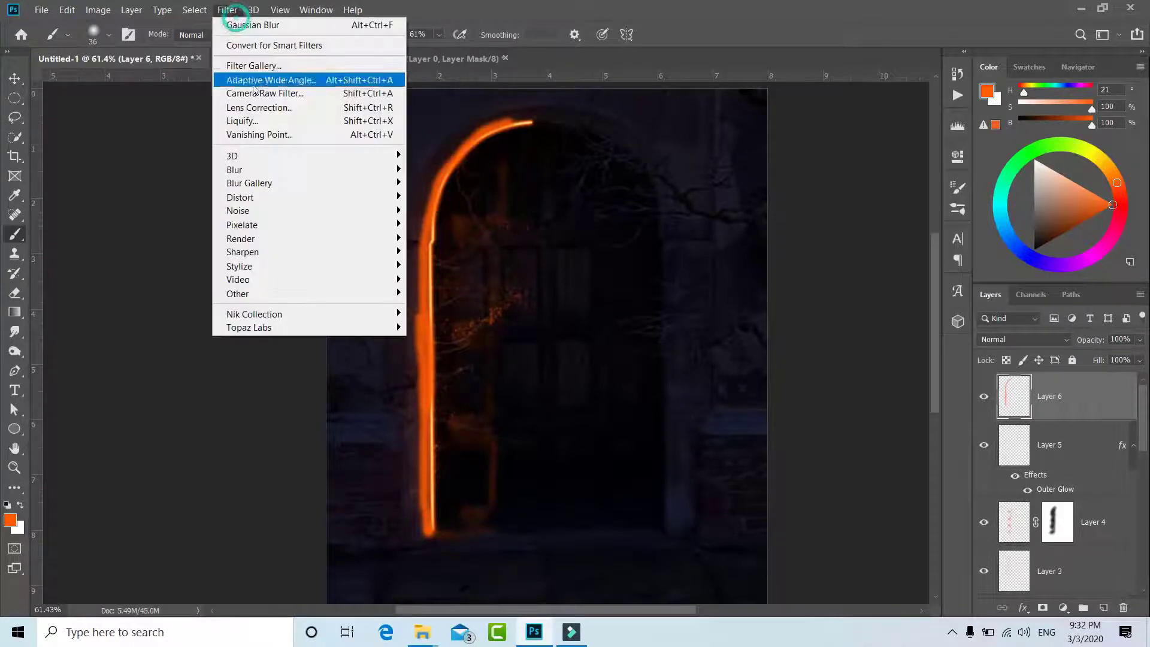
left_click(448, 225)
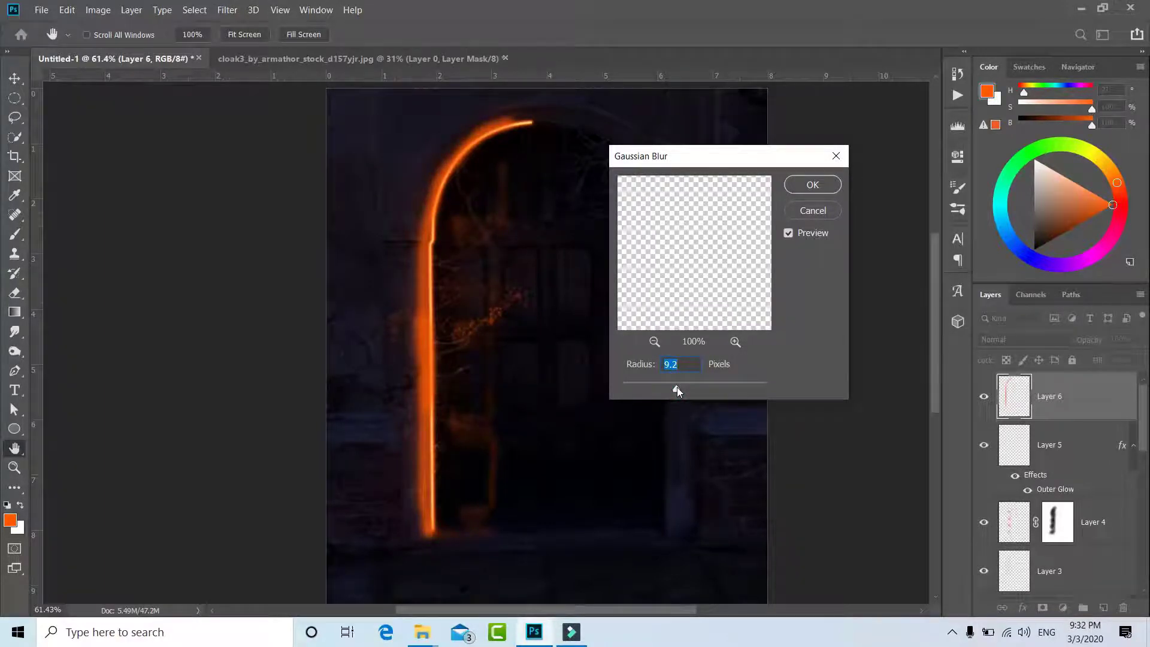
left_click_drag(677, 390, 681, 391)
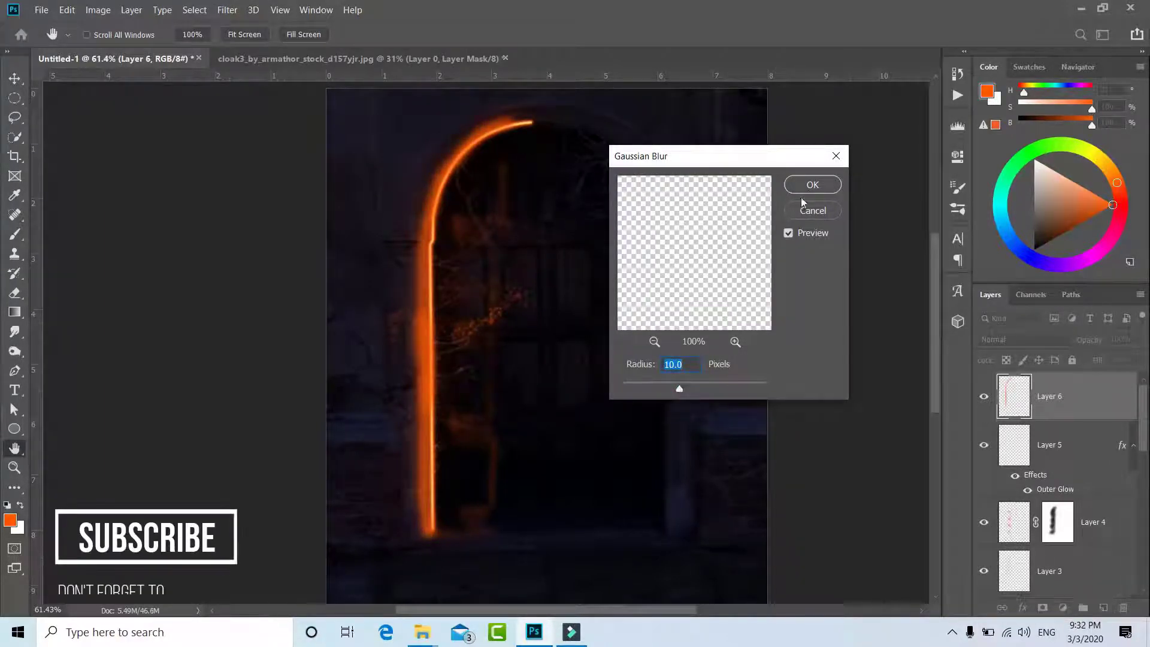
left_click(812, 184)
left_click_drag(1094, 342, 1087, 347)
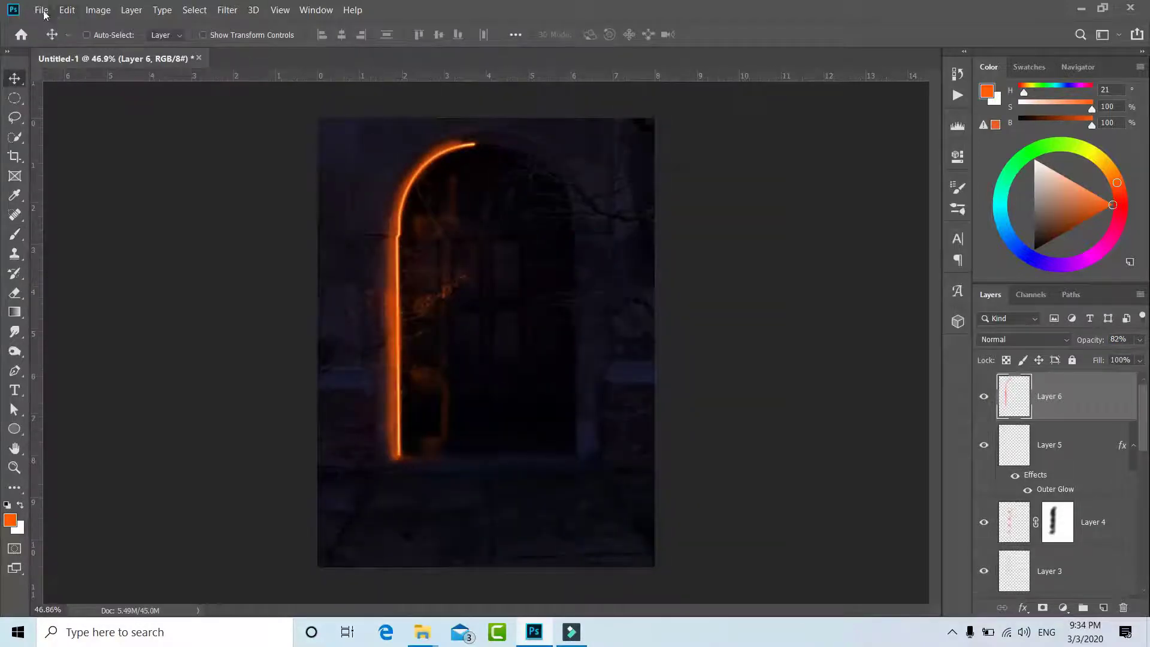
Open the robed_6 photo and Quick-Select the robe and its outstretched left sleeve
left_click(42, 10)
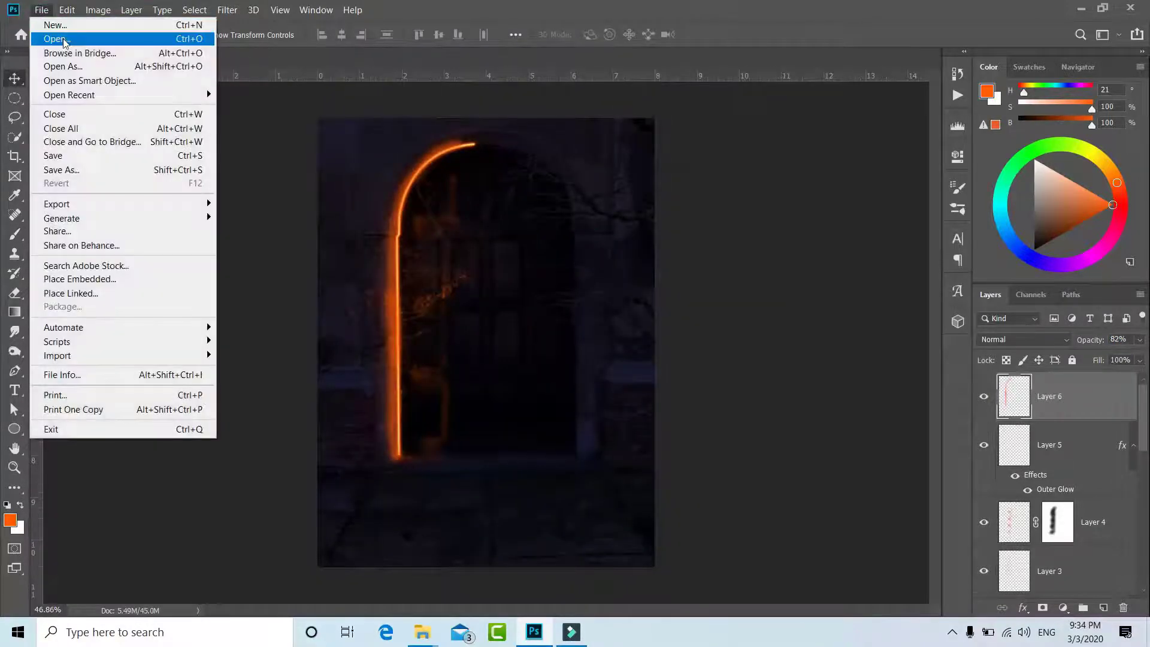
left_click(54, 37)
double_click(264, 229)
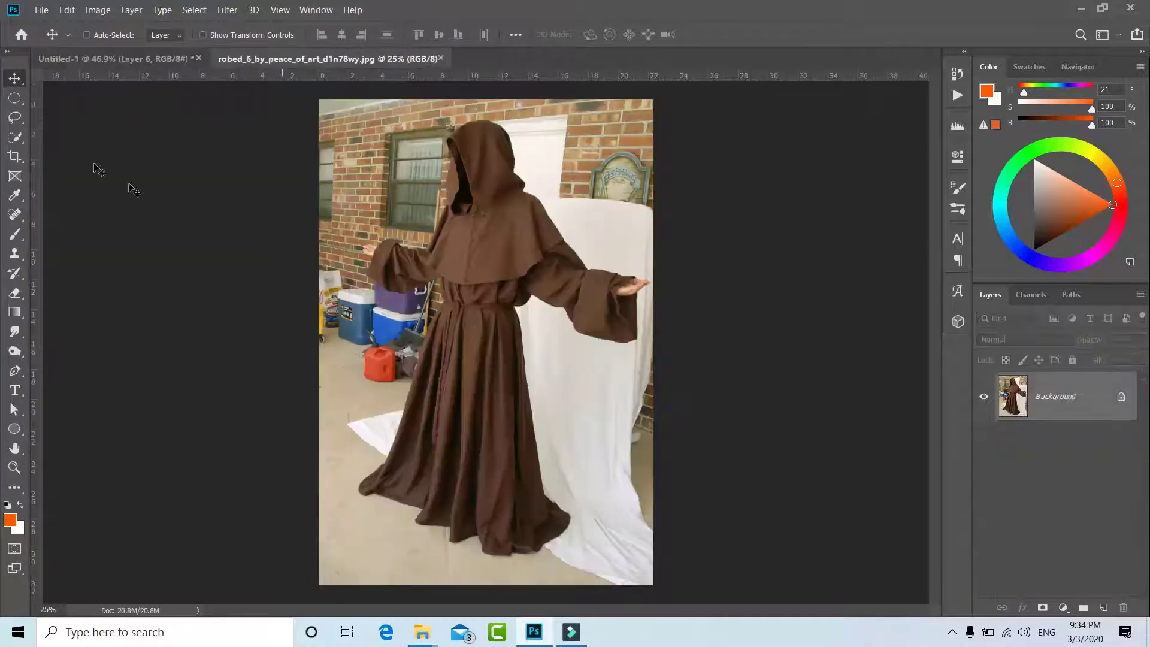
left_click(24, 138)
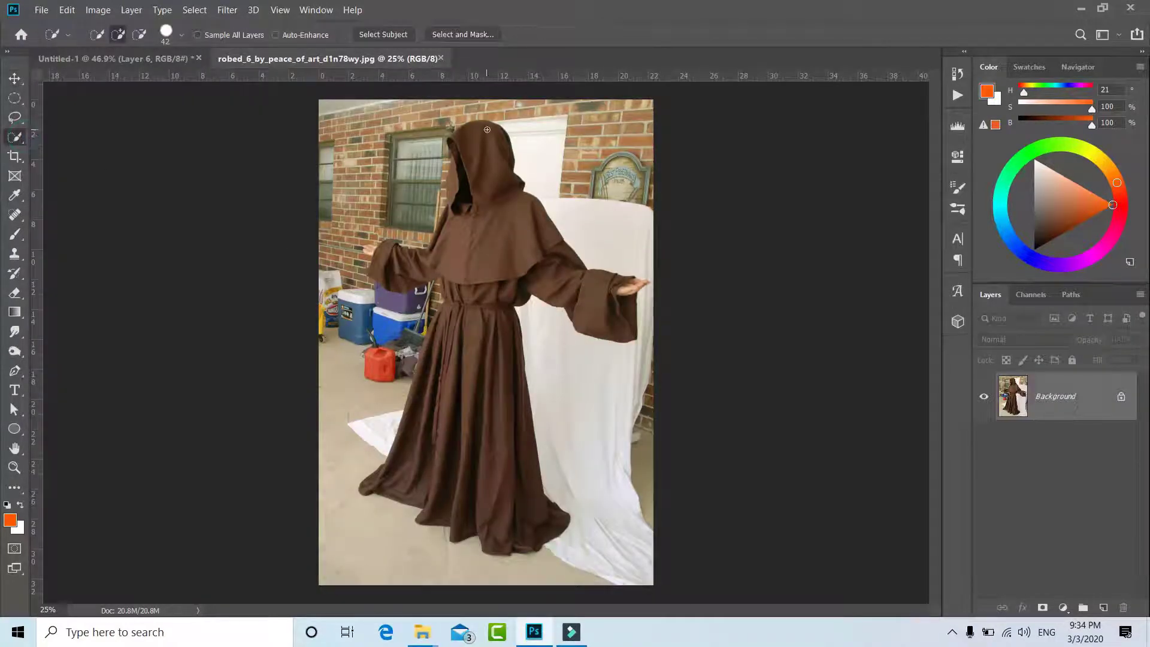
mouse_move(487, 130)
left_mouse_down()
mouse_move(482, 492)
mouse_move(623, 308)
left_mouse_up()
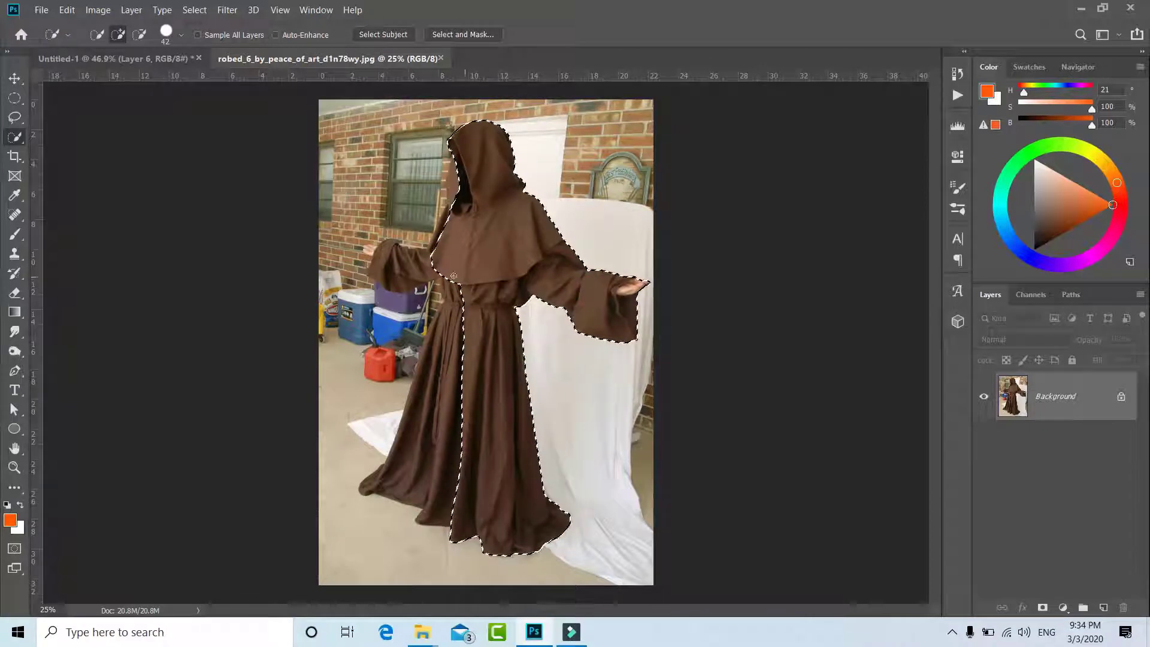
left_click_drag(453, 276, 386, 258)
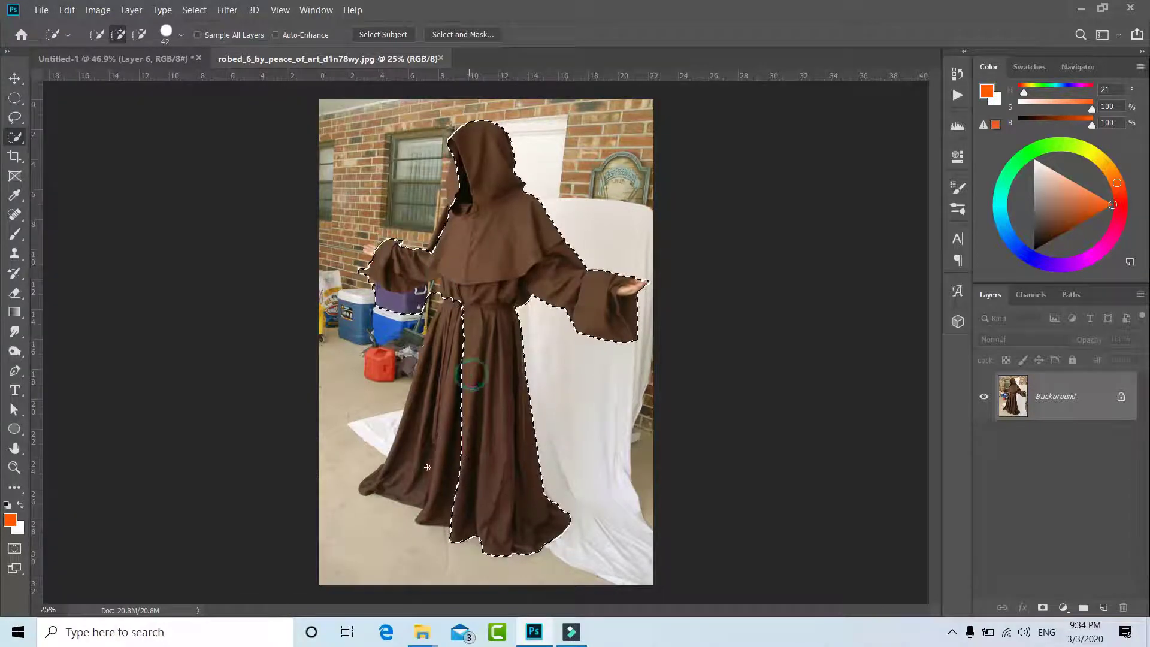
Subtract the purple cooler and the surrounding bricks from the selection
scroll(474, 373, "up", 5, "alt")
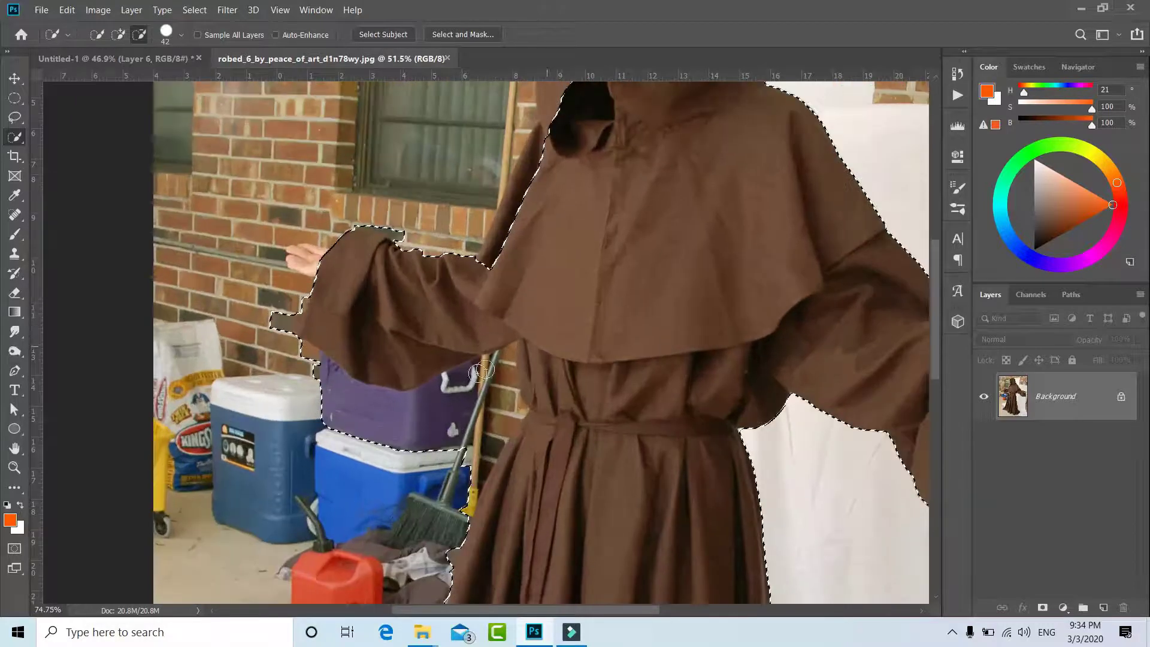
mouse_move(482, 372)
left_mouse_down()
mouse_move(460, 510)
mouse_move(445, 532)
mouse_move(470, 542)
left_mouse_up()
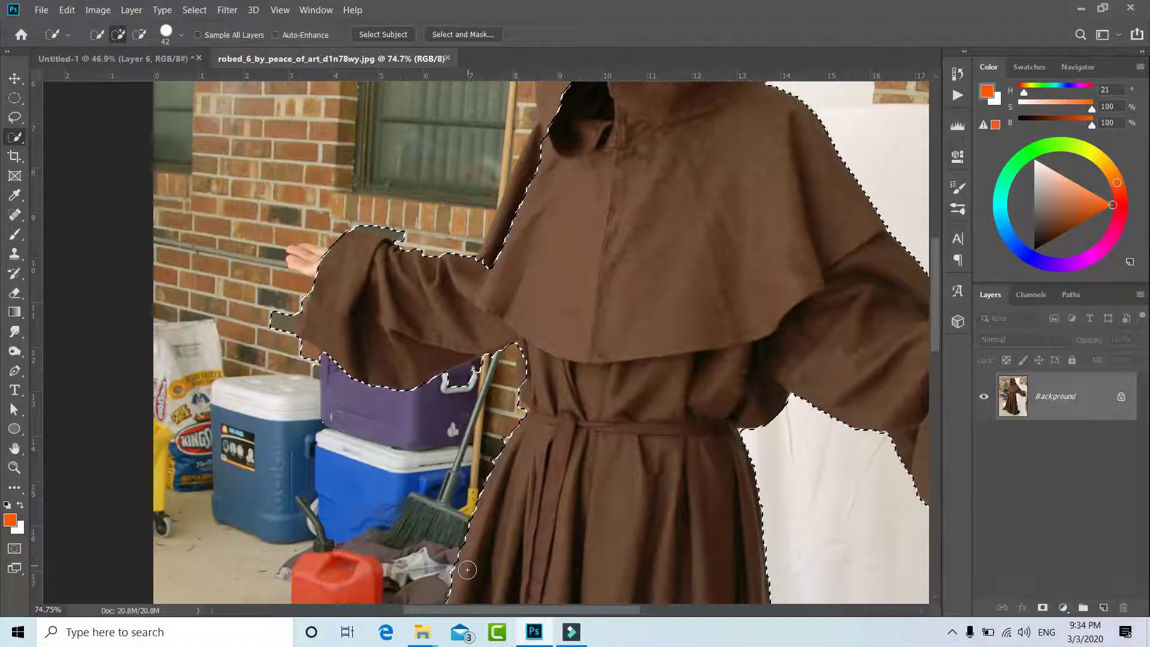
scroll(530, 341, "up", 3)
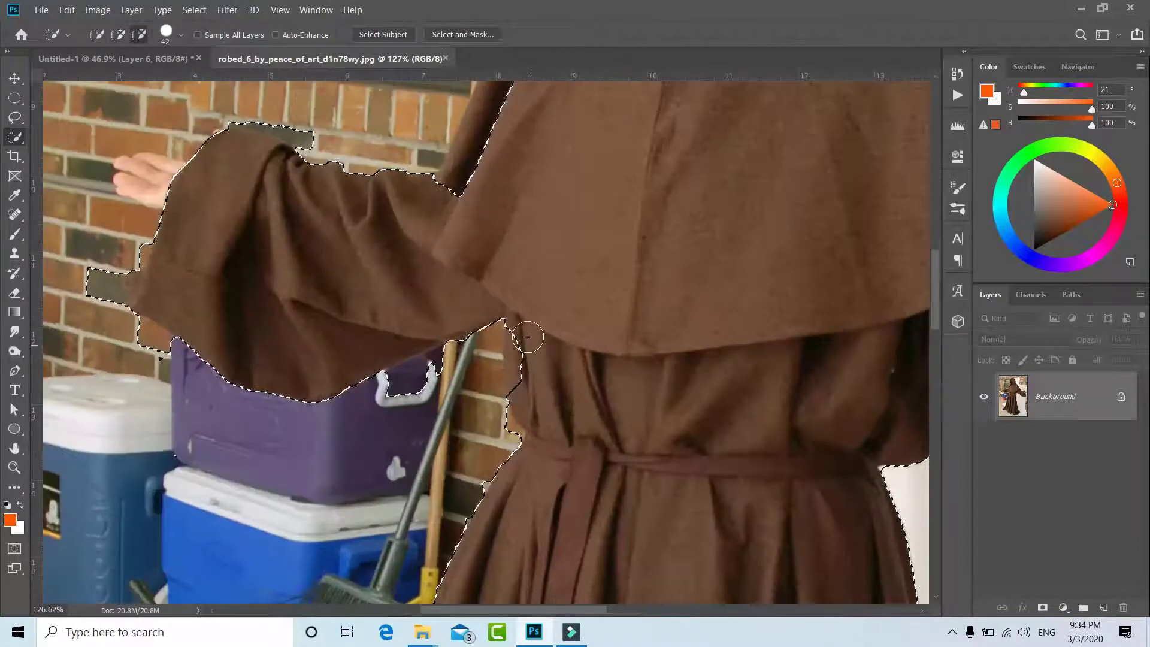
right_click(484, 358, "alt")
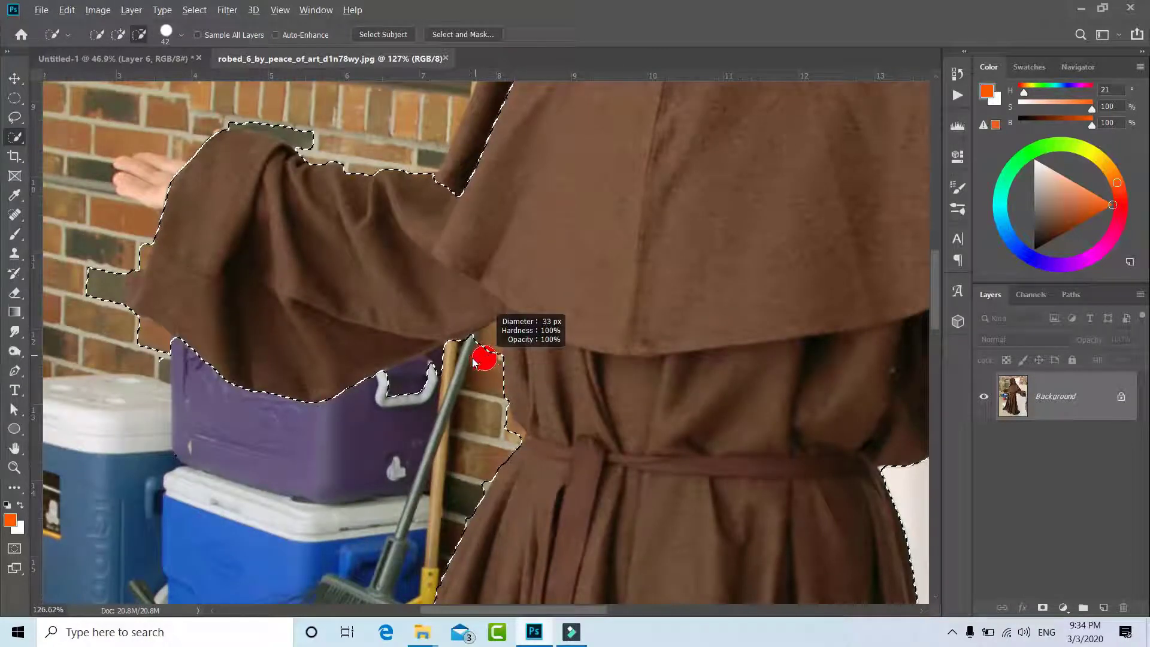
mouse_move(479, 345)
left_mouse_down()
mouse_move(529, 422)
mouse_move(495, 318)
mouse_move(389, 383)
left_mouse_up()
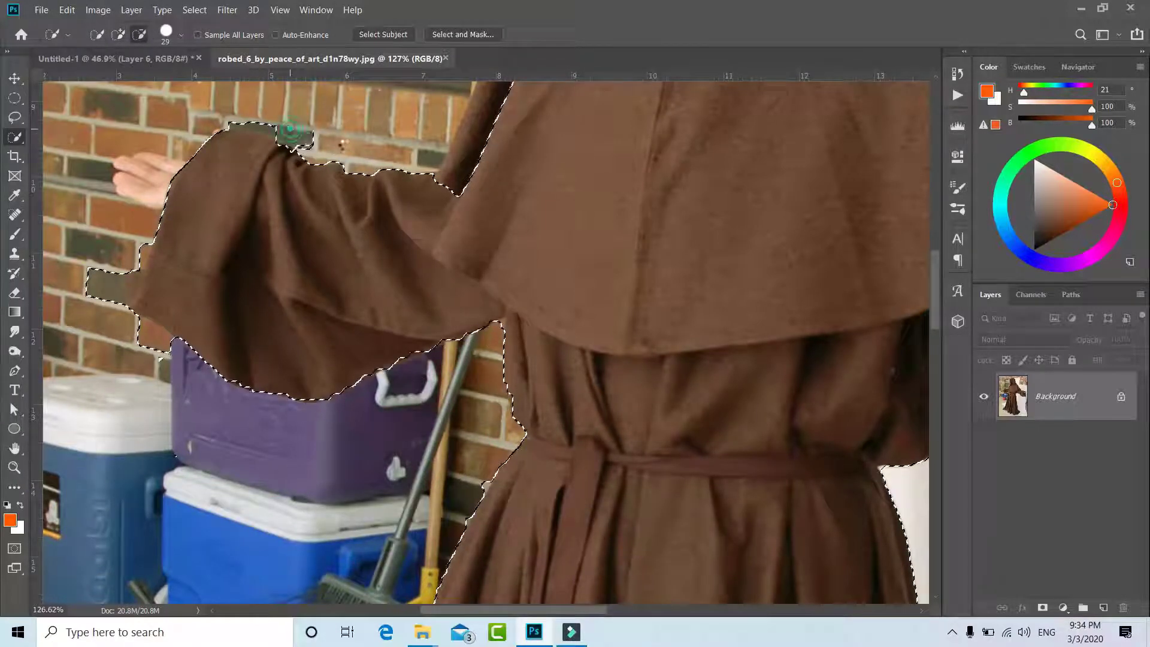
mouse_move(290, 128)
left_mouse_down()
mouse_move(310, 134)
mouse_move(242, 116)
left_mouse_up()
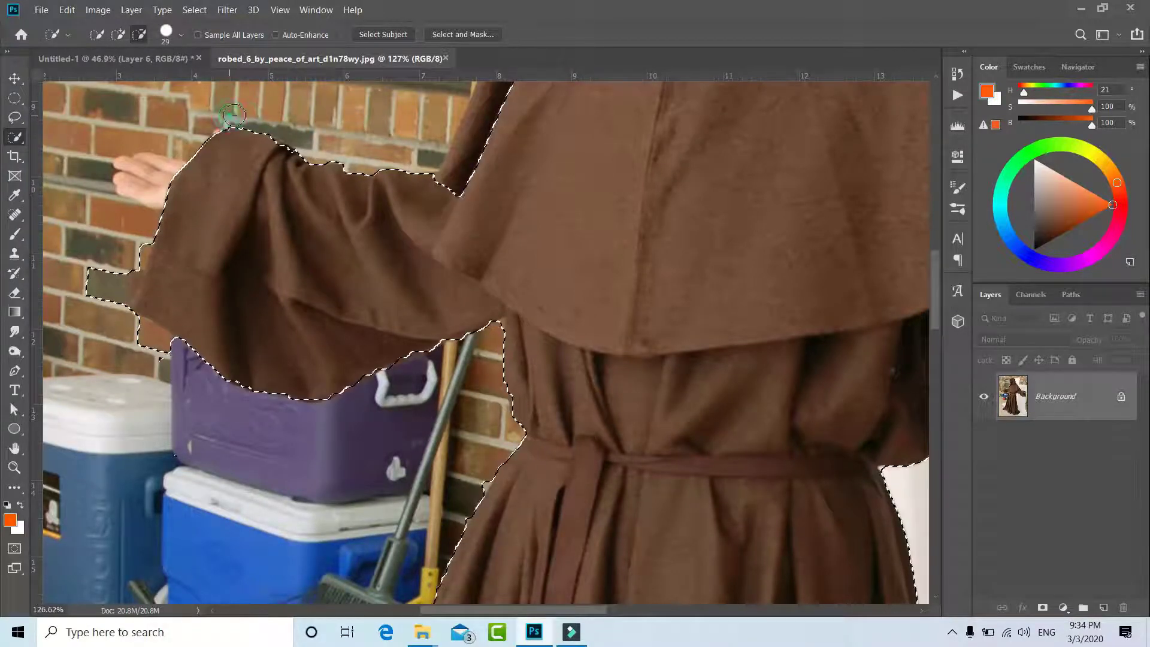
left_click_drag(90, 282, 135, 337)
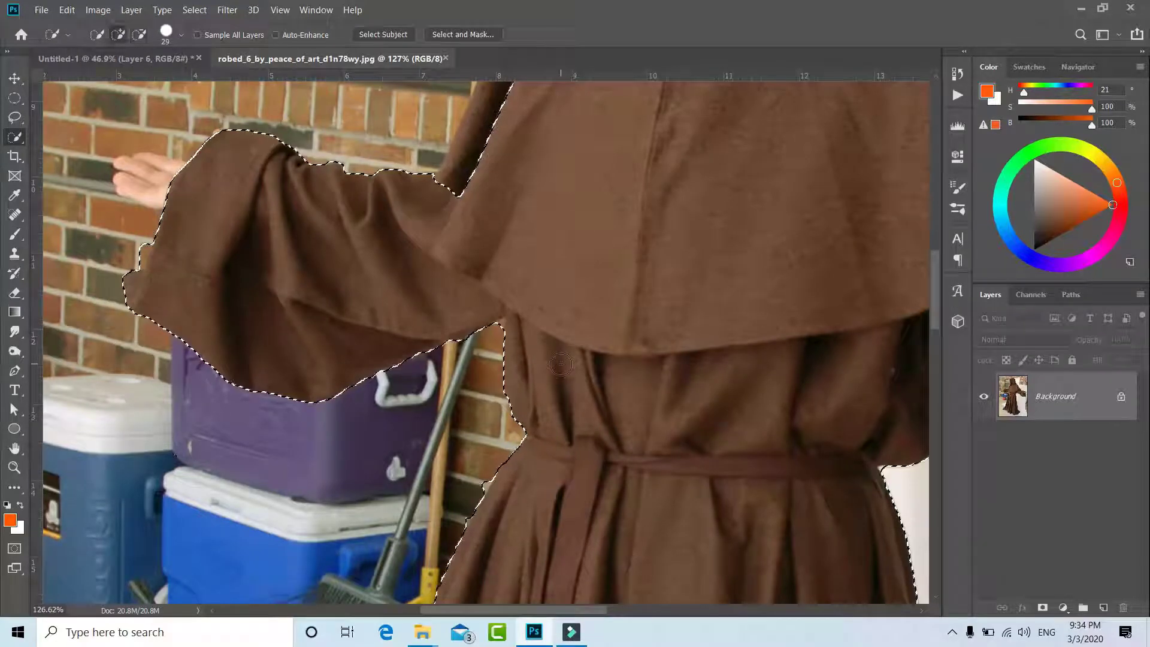
Add the outstretched hand back into the selection using a very small brush
left_click_drag(558, 362, 514, 338)
left_click(502, 320, "alt")
left_click_drag(173, 176, 131, 162)
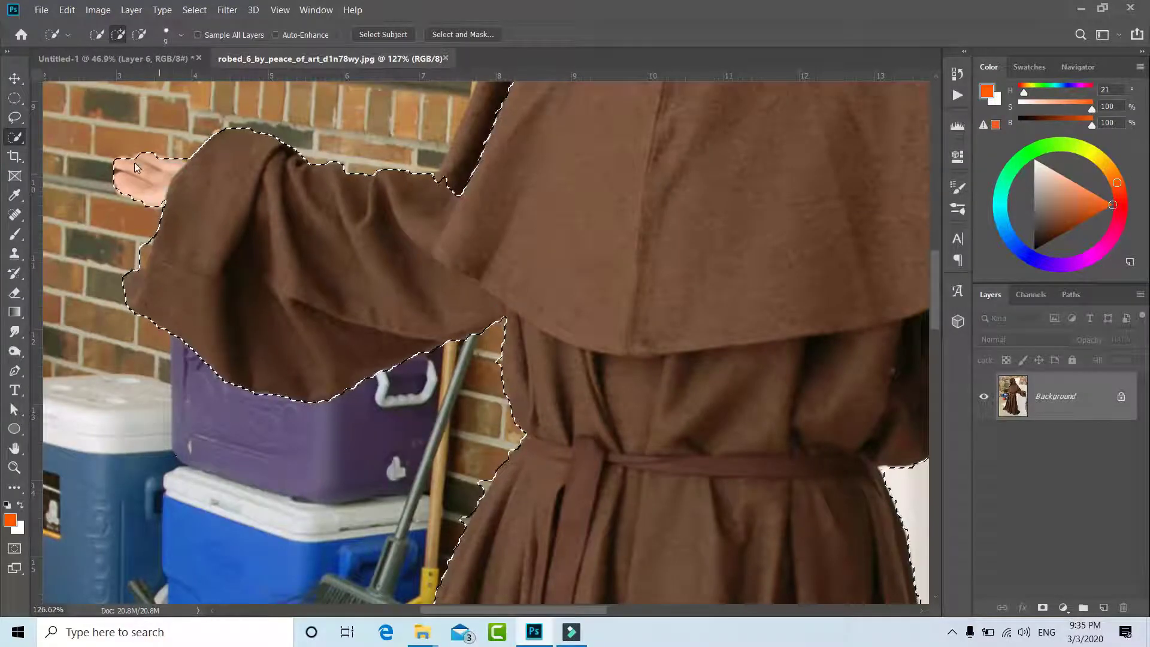
scroll(196, 200, "down", 2)
scroll(349, 364, "down", 5)
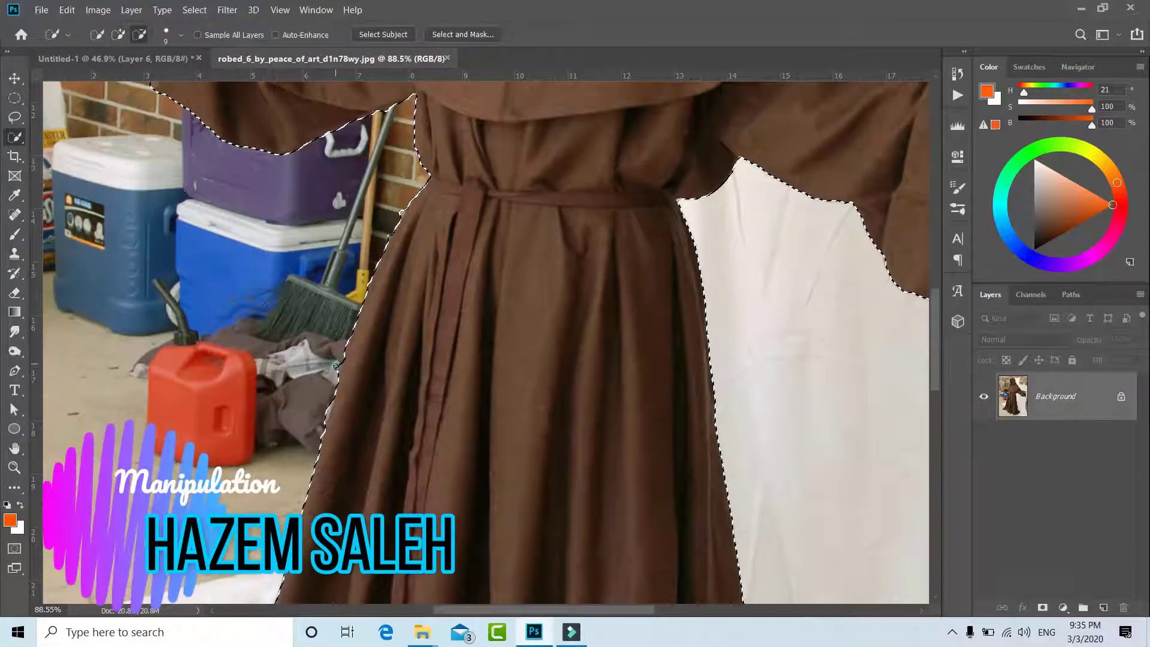
scroll(389, 383, "down", 3)
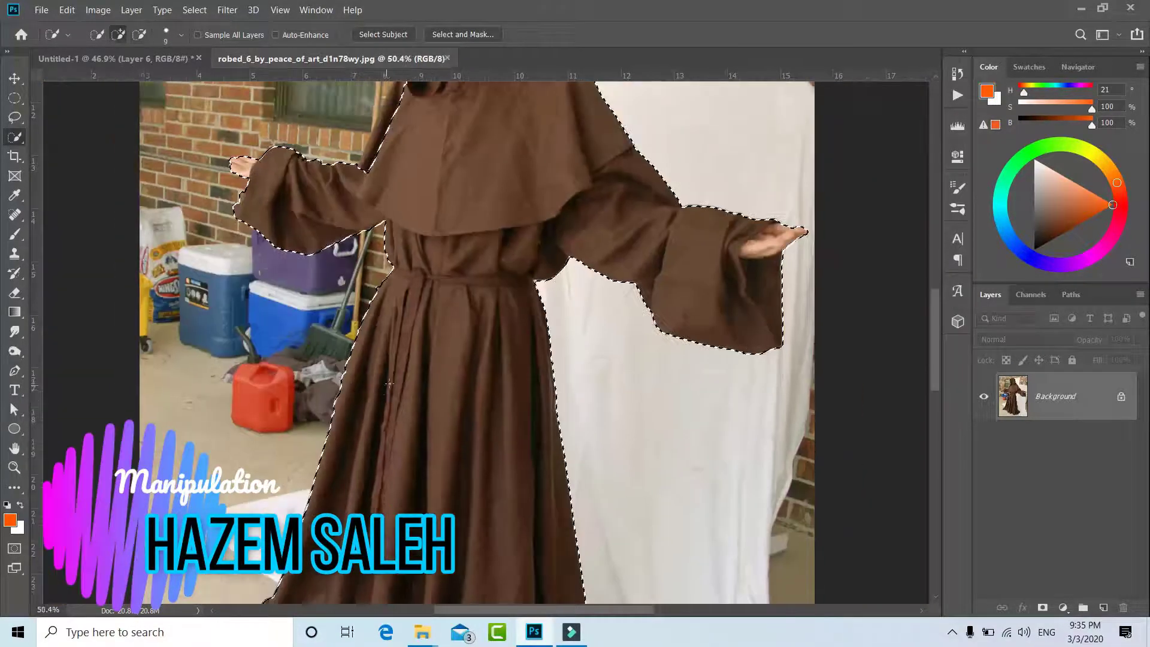
scroll(389, 383, "down", 2)
scroll(400, 400, "down", 2)
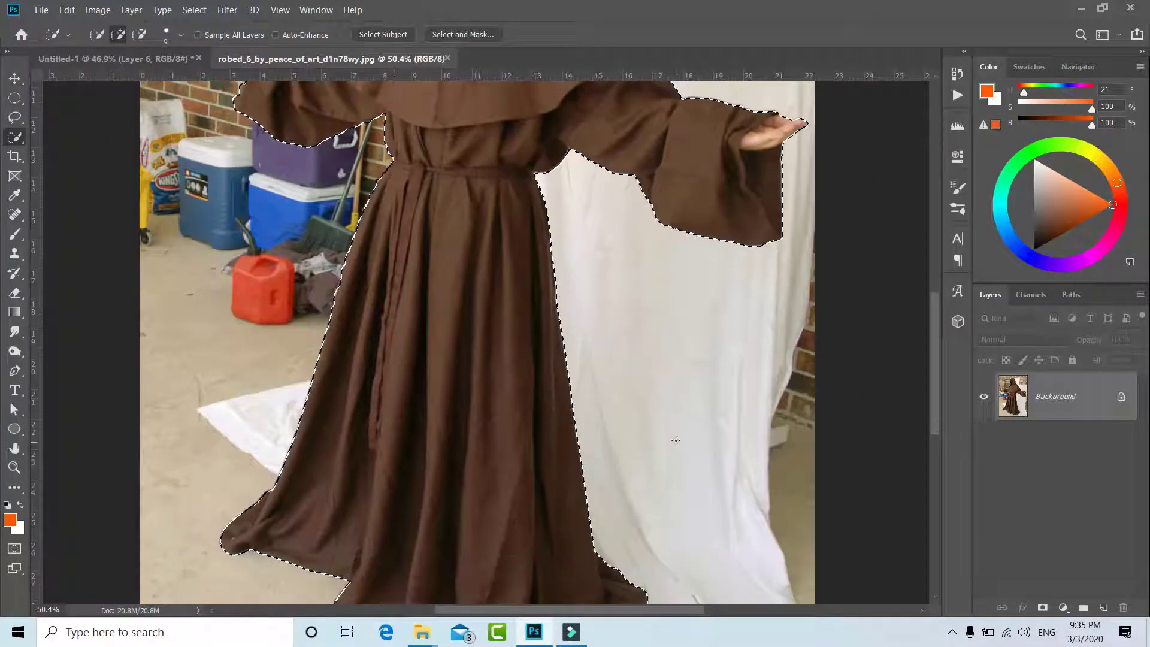
scroll(676, 440, "down", 2)
Mask out the figure's background and drag it into the Untitled-1 door scene
left_click(1043, 607)
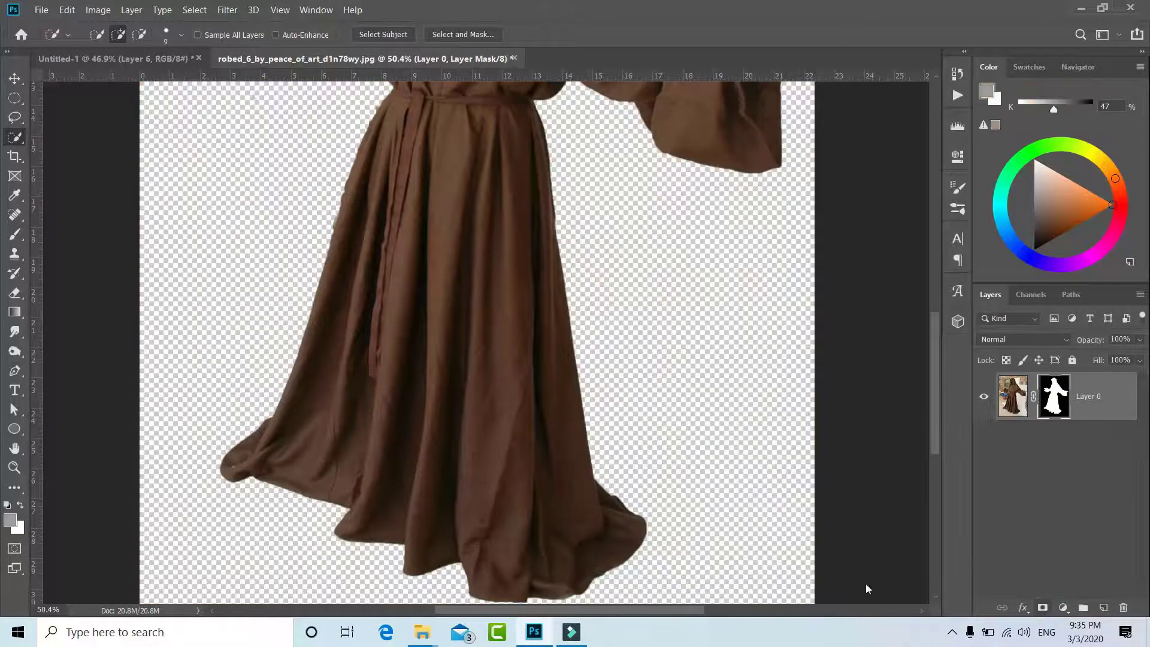
scroll(868, 589, "down", 4)
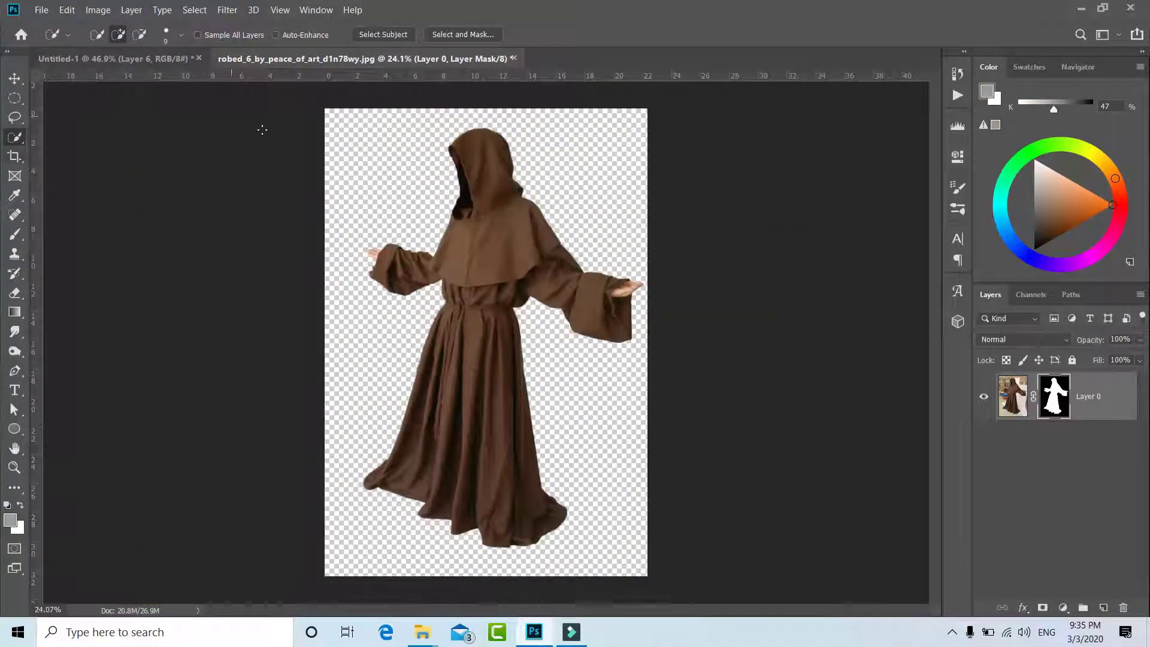
left_click(14, 79)
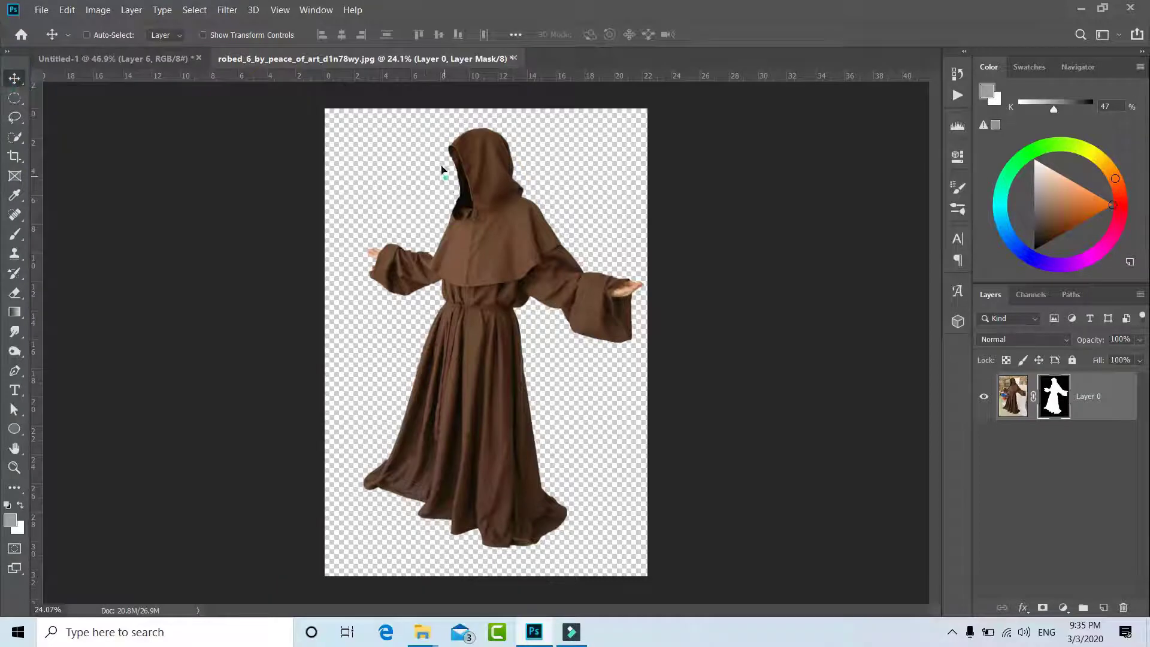
left_click_drag(442, 170, 563, 339)
Scale the figure down to about 29%, then enlarge and position it before the arched door
key("ctrl+t")
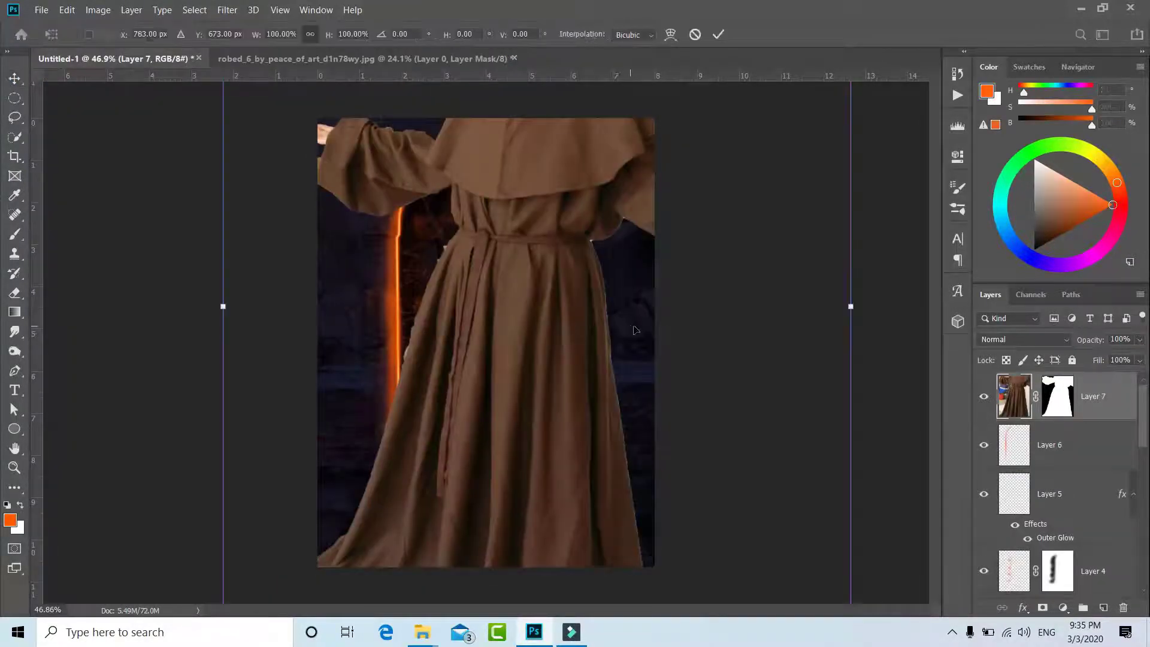
key("ctrl+0")
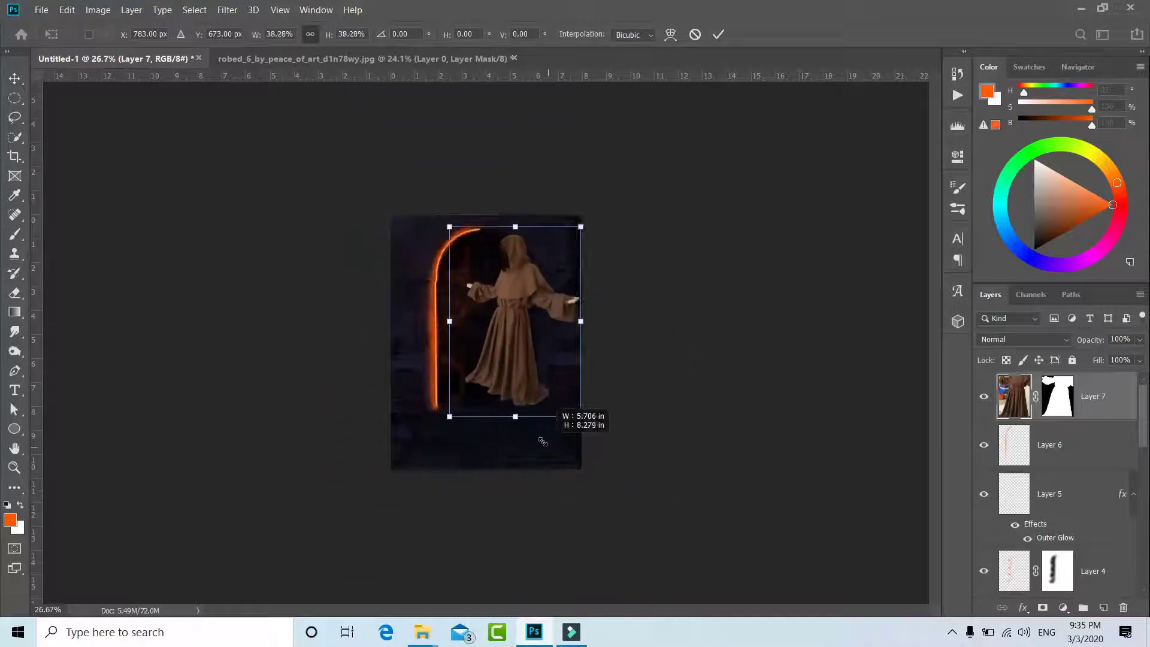
left_click_drag(693, 581, 566, 390)
left_click_drag(511, 352, 499, 423)
key("Return")
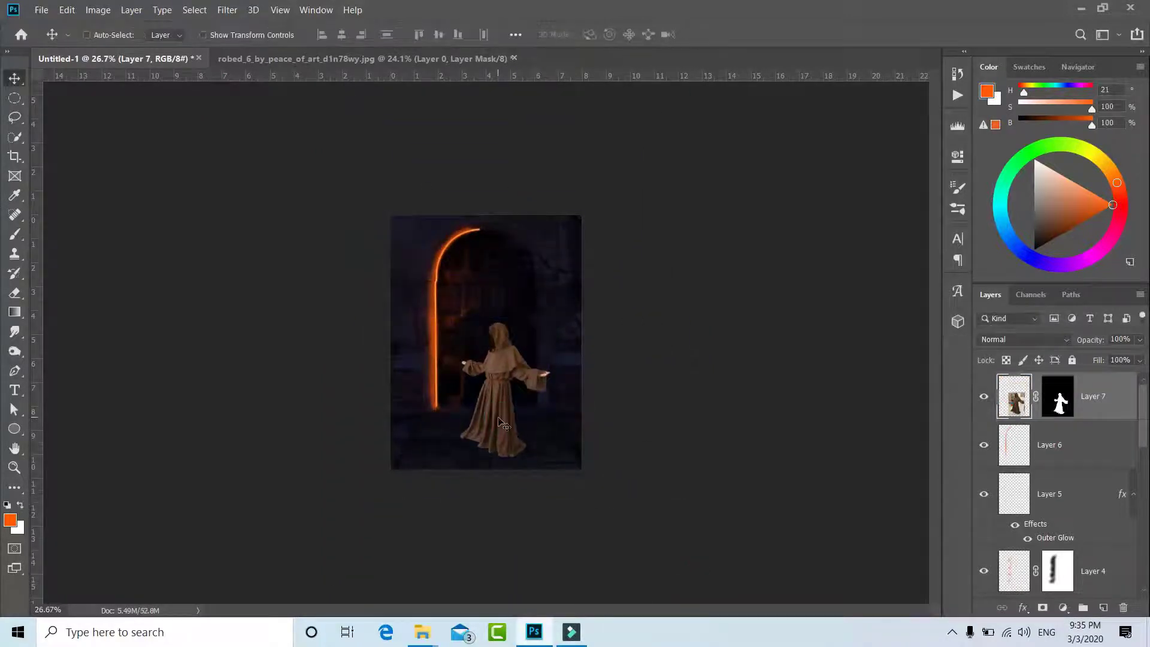
key("ctrl+t")
left_click_drag(449, 314, 422, 274)
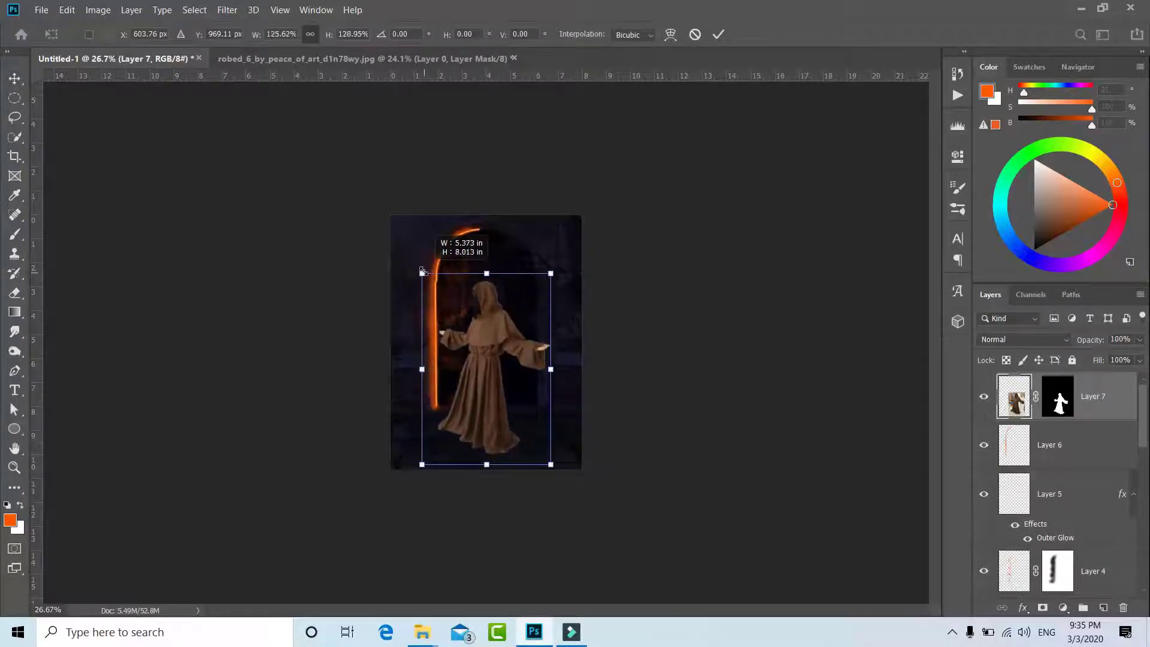
double_click(519, 289)
scroll(492, 340, "up", 4)
left_click_drag(499, 488, 513, 499)
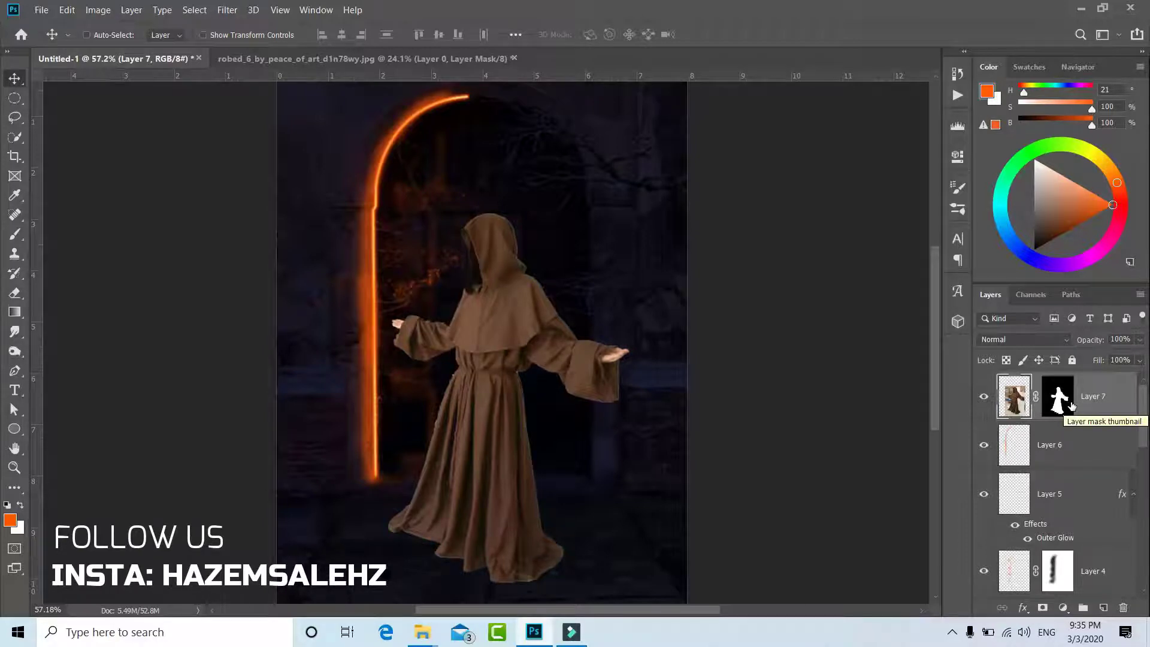
Apply the figure's layer mask permanently
left_click_drag(1072, 406, 1043, 450)
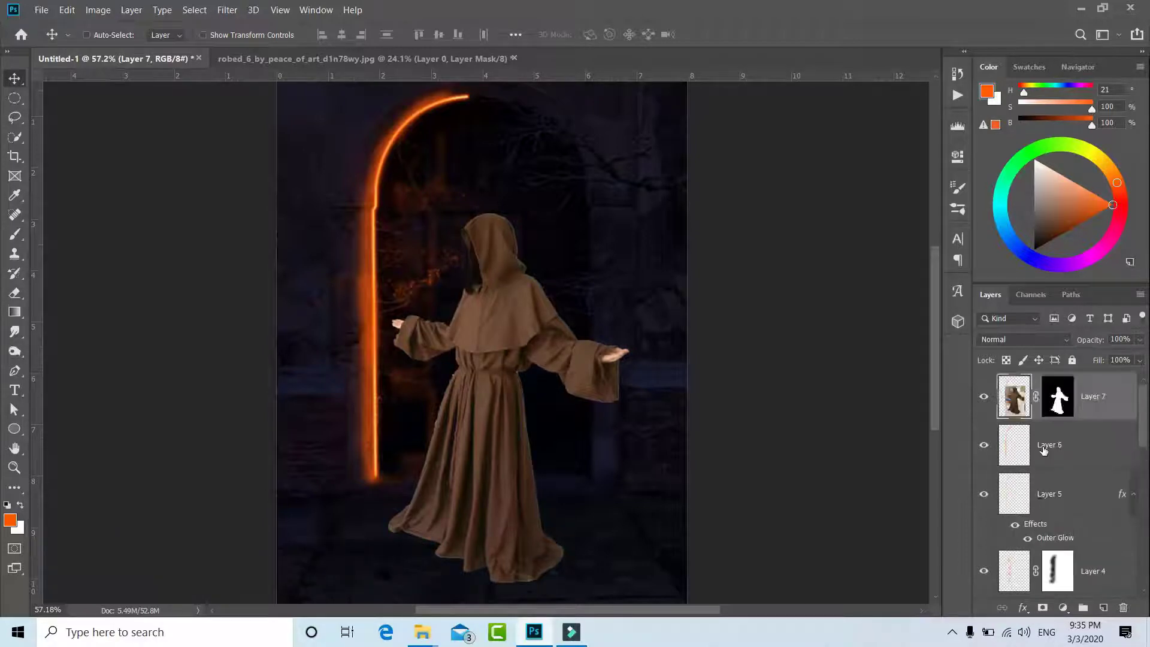
right_click(1058, 395)
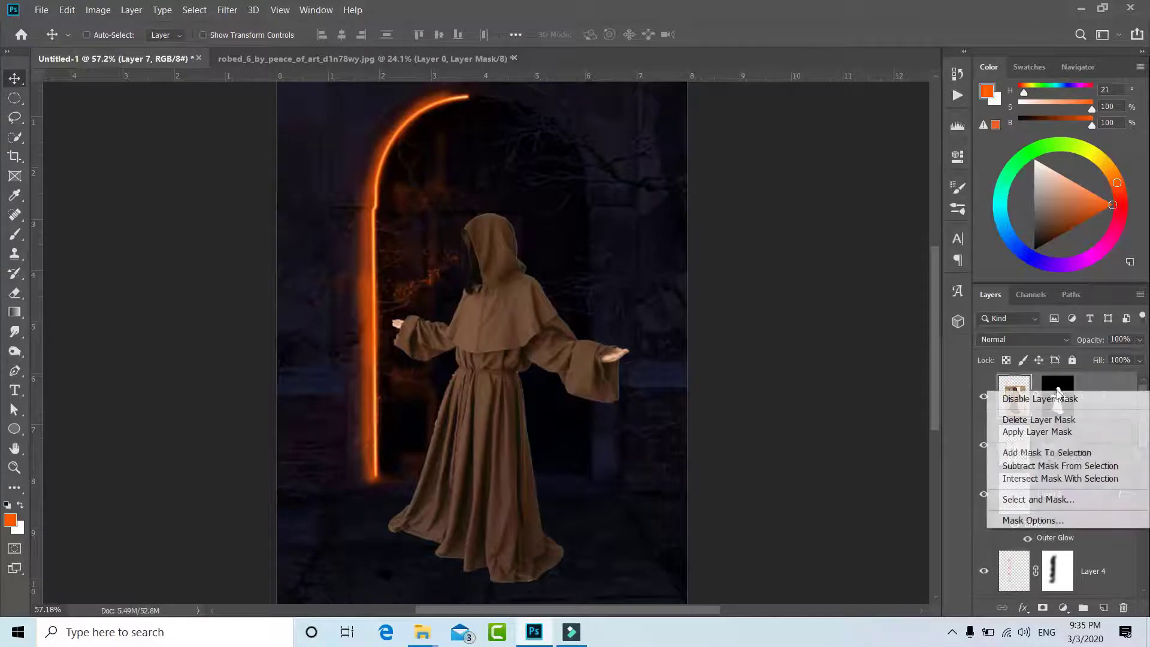
left_click(1034, 433)
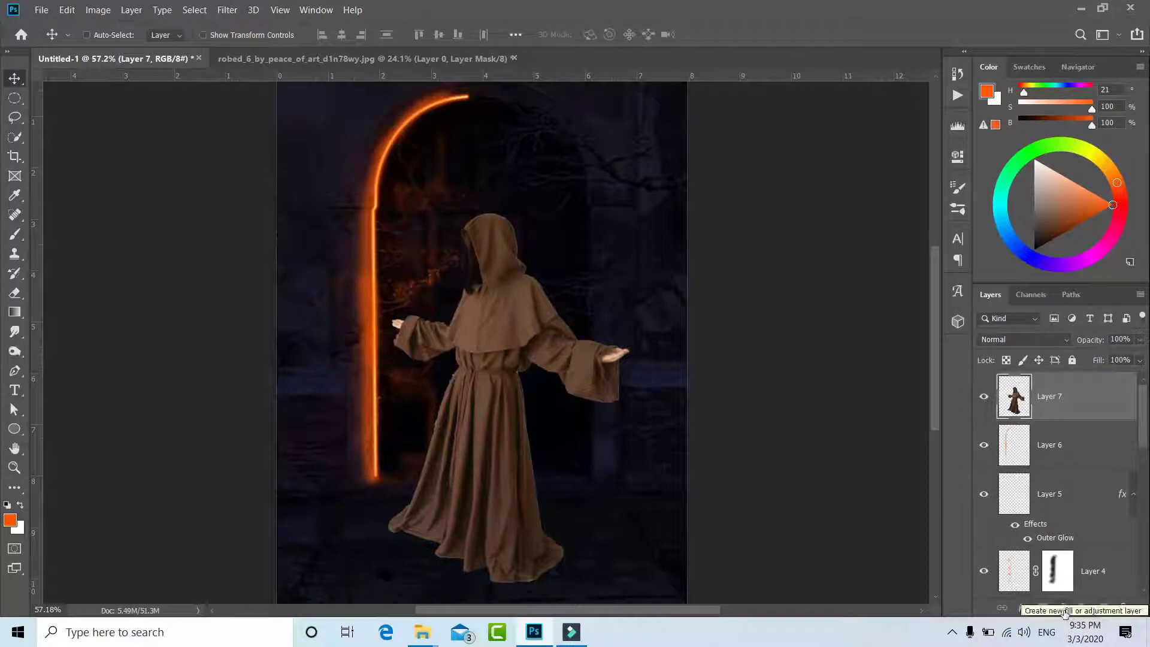
Add a Brightness/Contrast adjustment clipped to the figure with Contrast 100
left_click(1063, 608)
left_click(1072, 401)
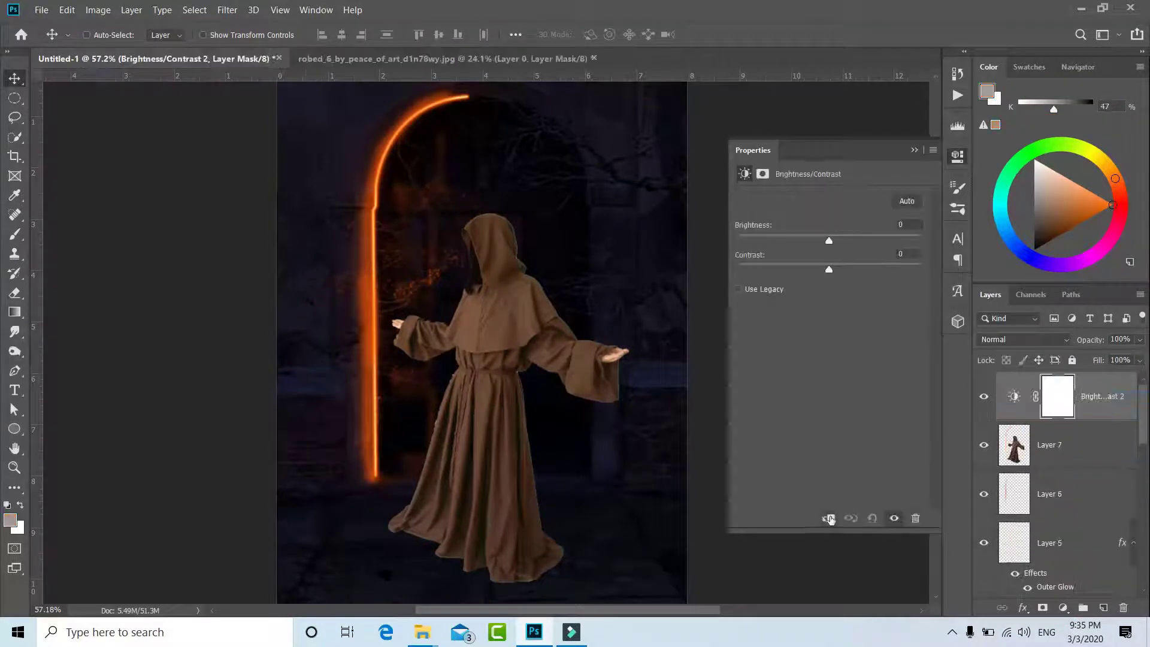
left_click(830, 519)
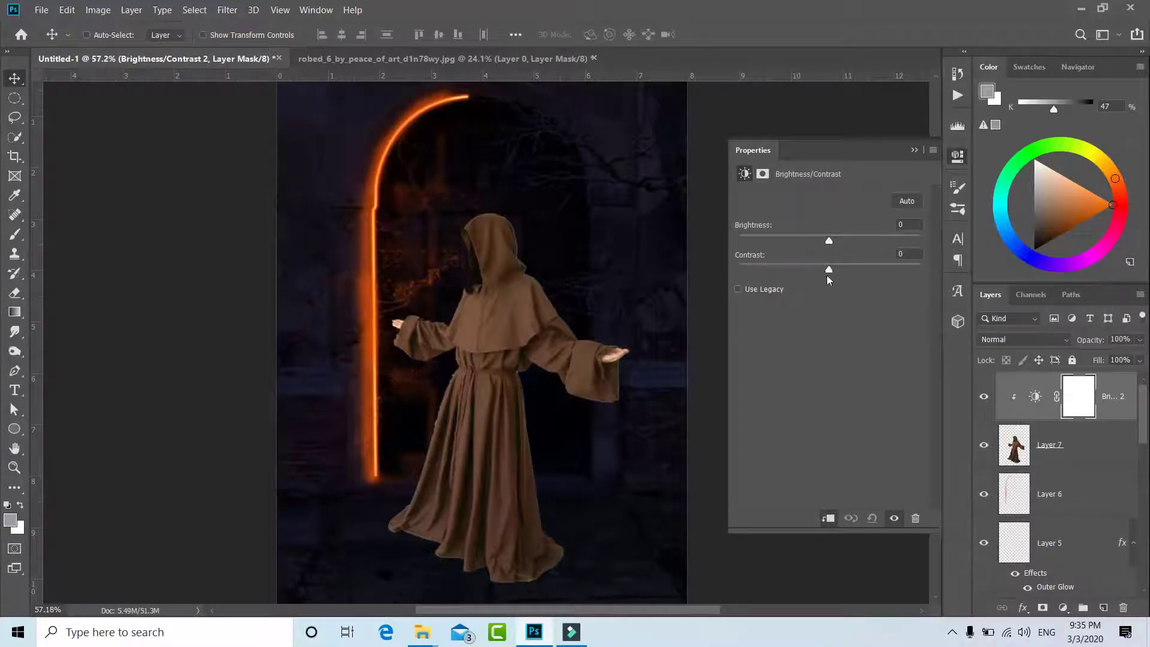
left_click_drag(909, 271, 952, 275)
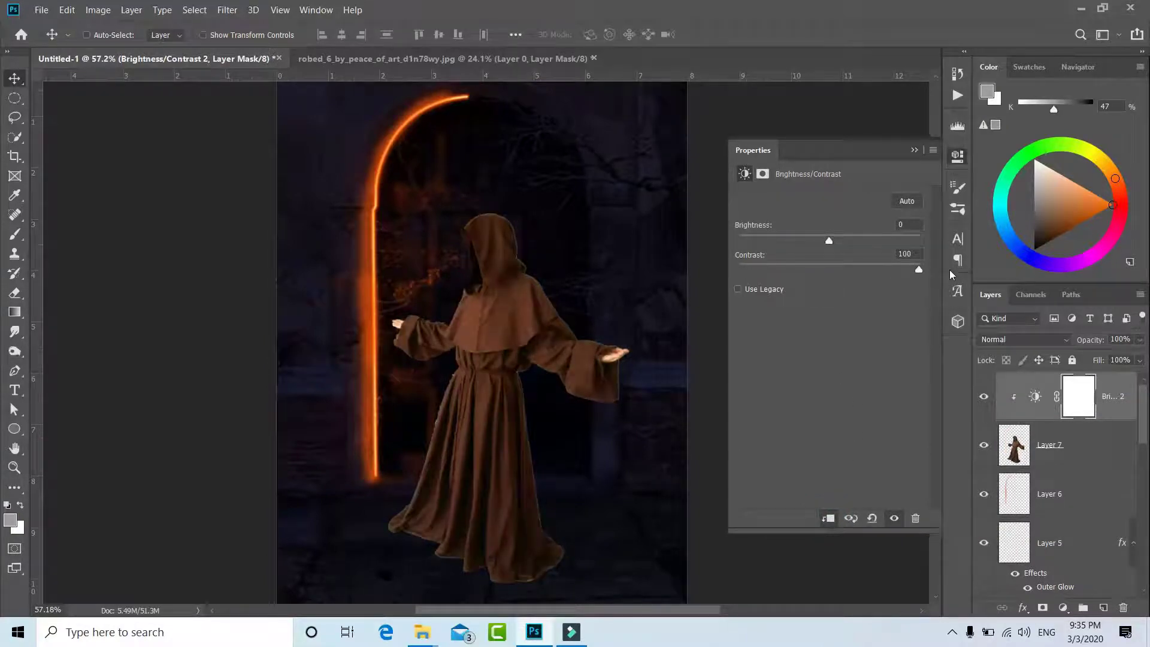
left_click(917, 150)
Defringe Layer 7's edges with a width of 1 pixel
left_click(1076, 465)
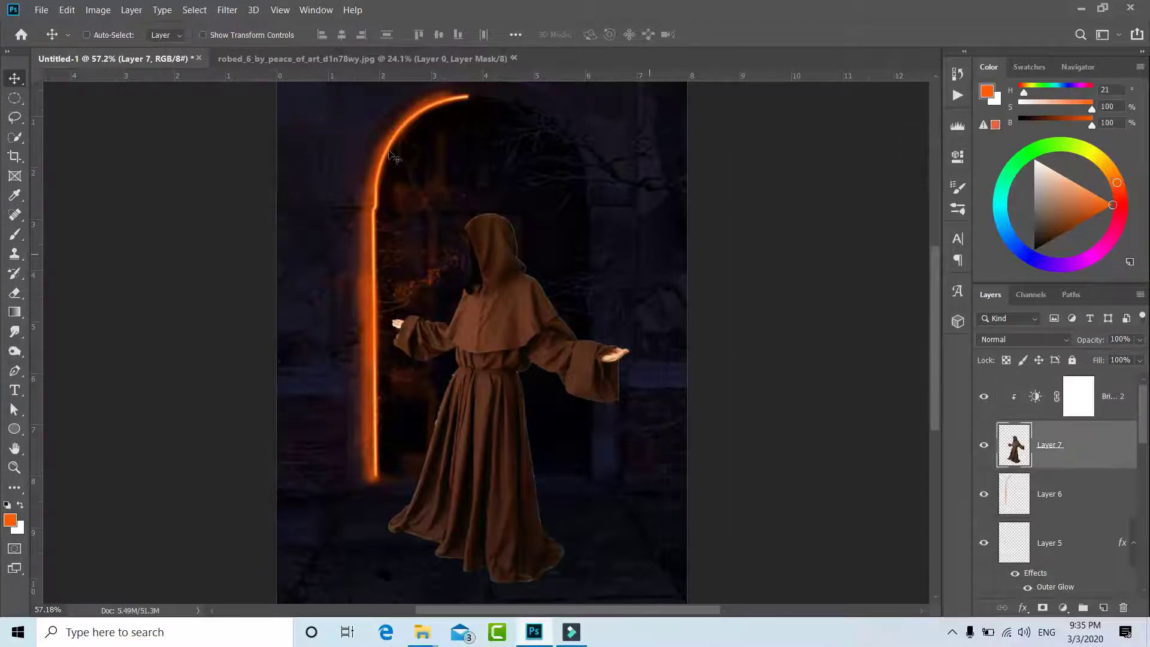
left_click(131, 10)
mouse_move(146, 567)
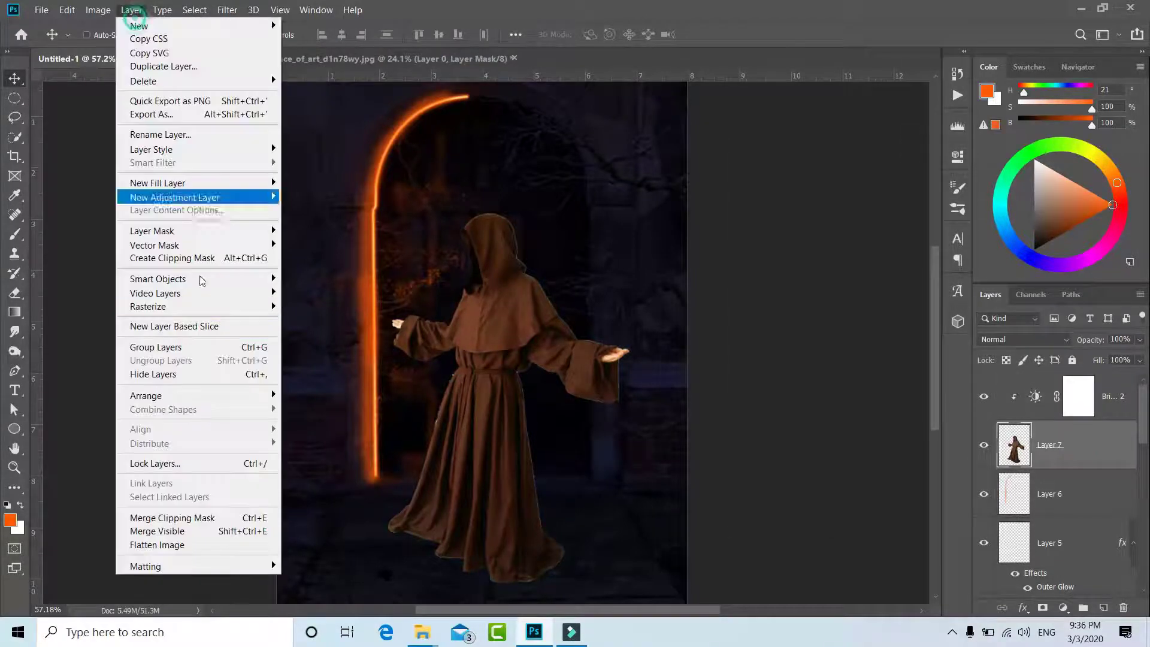
left_click(312, 580)
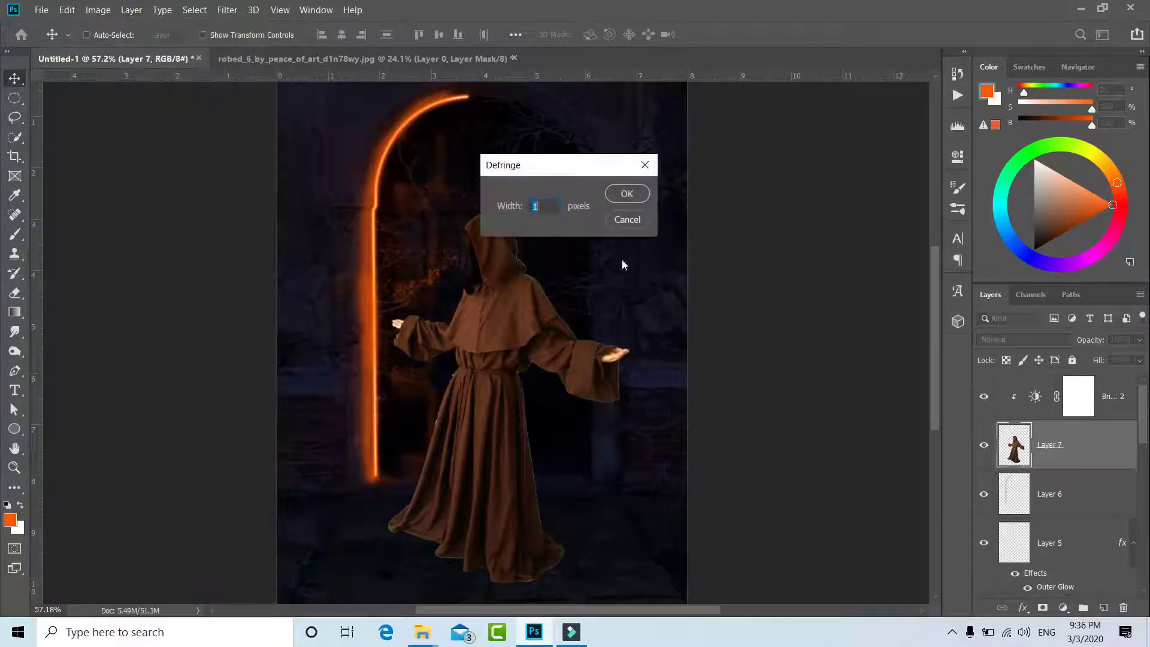
left_click(627, 195)
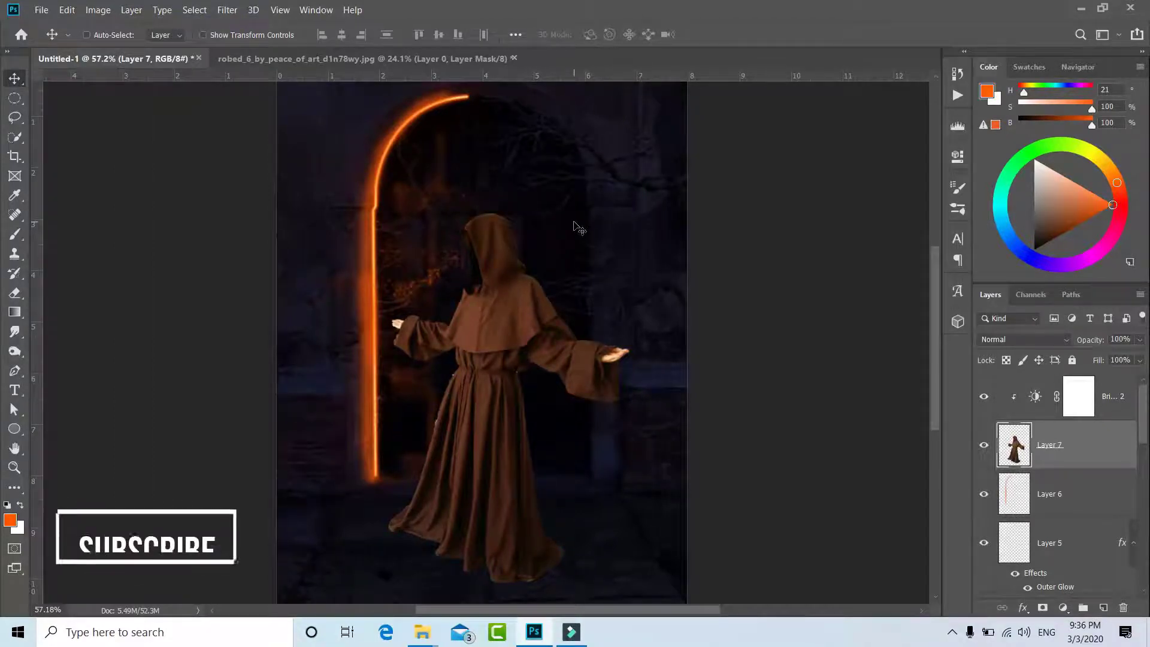
Add a Hue/Saturation adjustment with Saturation set to -100
left_click(1065, 607)
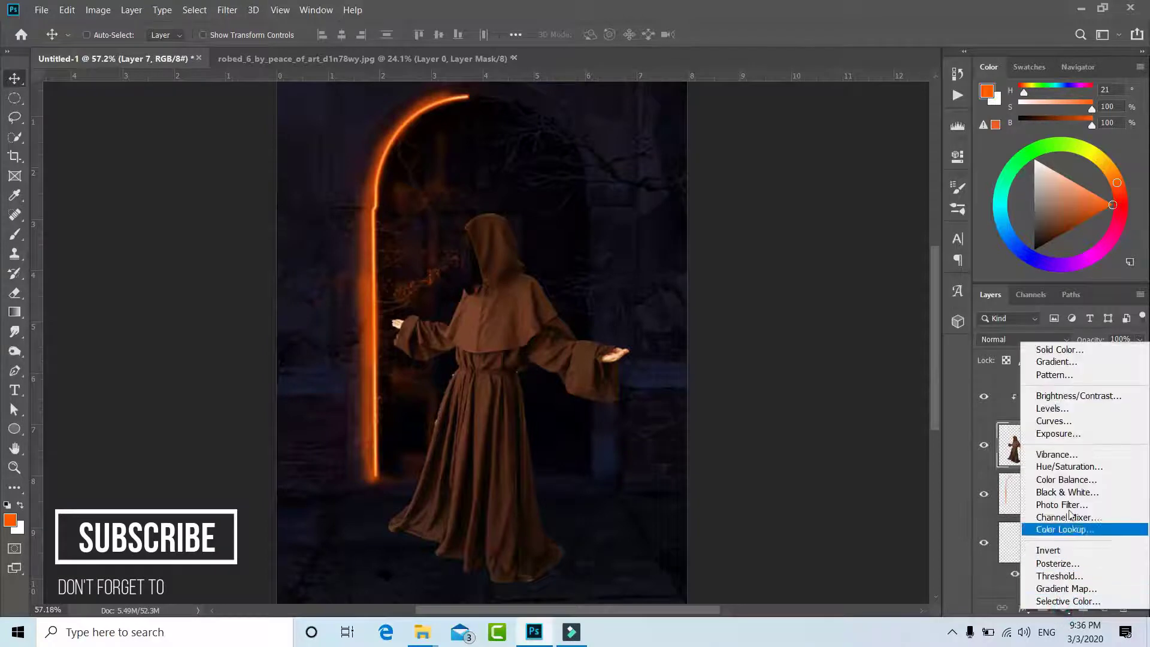
left_click(1066, 465)
left_click(826, 520)
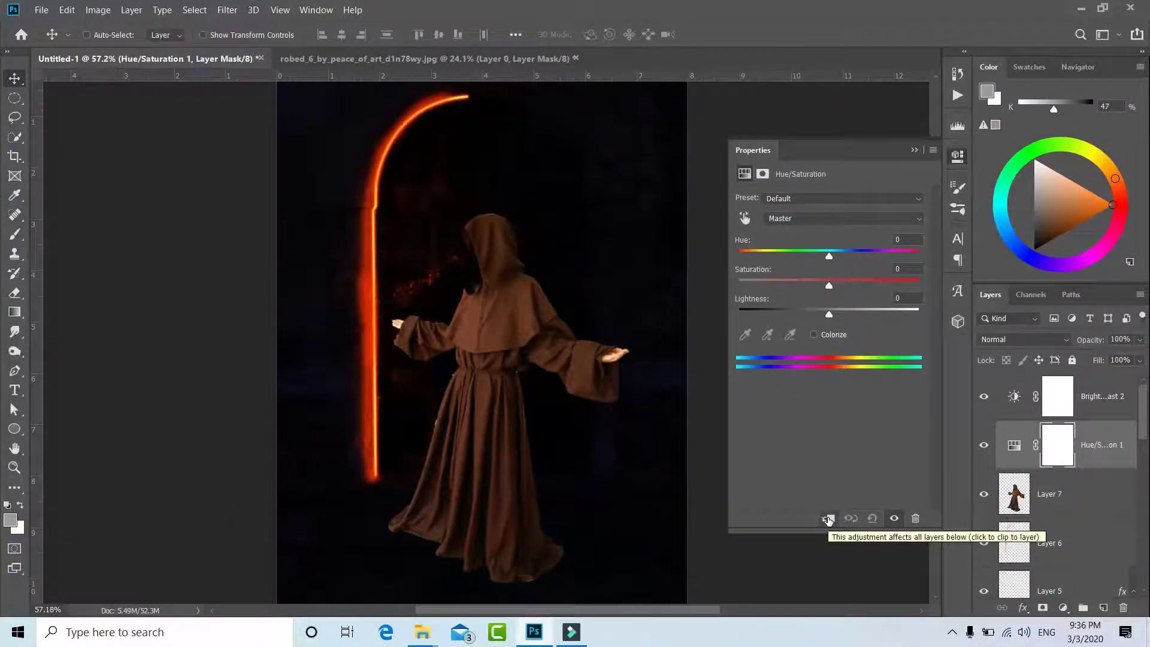
left_click_drag(829, 286, 738, 274)
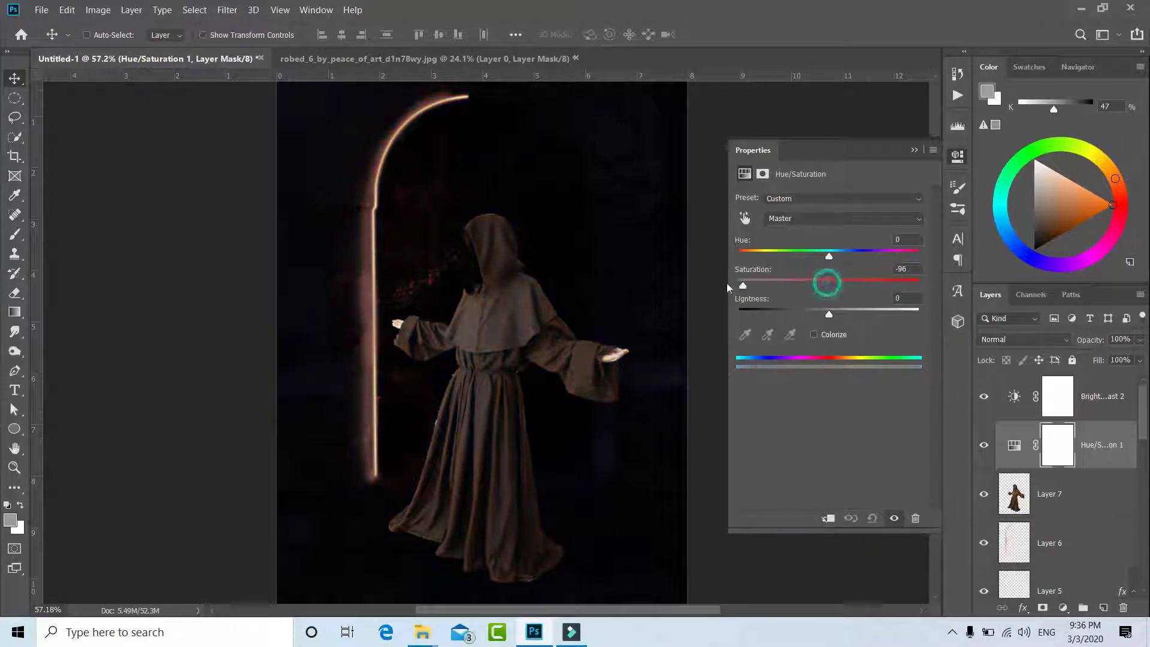
left_click(831, 518)
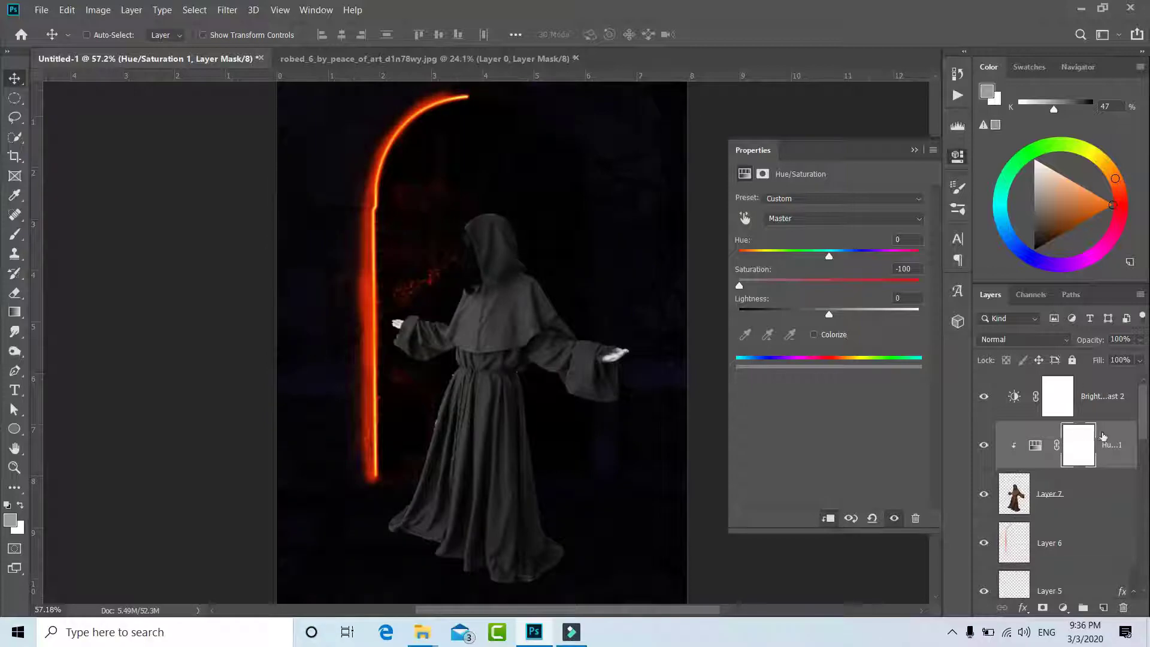
Clip both adjustments to Layer 7 and set the Hue/Saturation opacity to 79%
left_click_drag(1104, 436, 1107, 379)
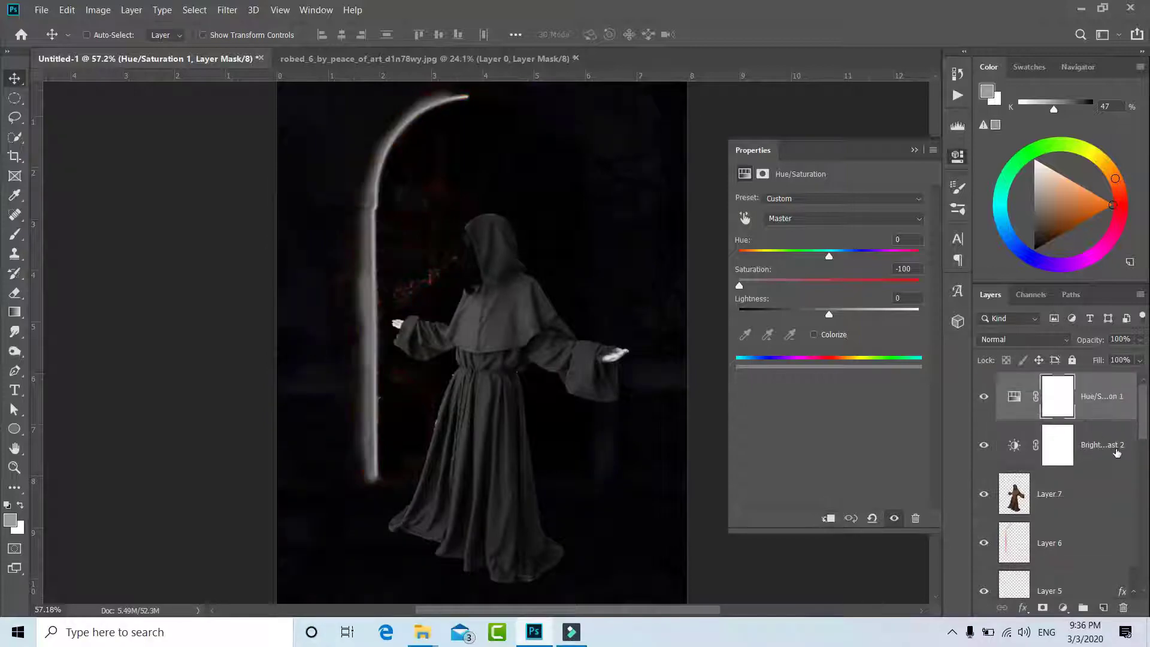
right_click(1117, 452)
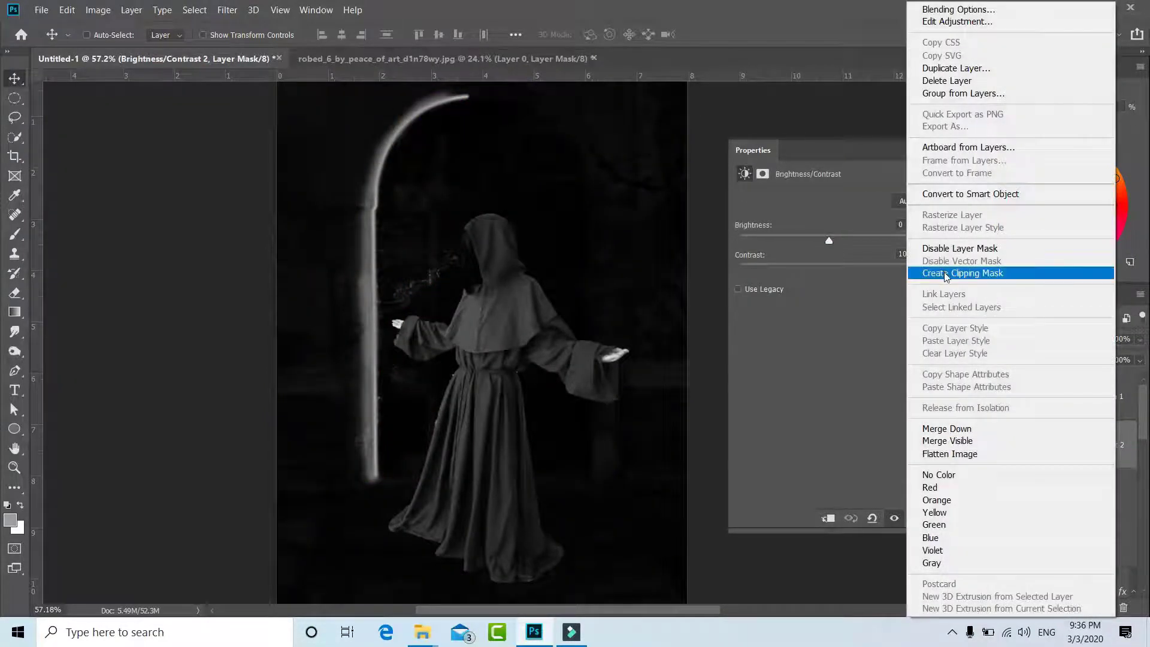
left_click(942, 273)
right_click(1103, 396)
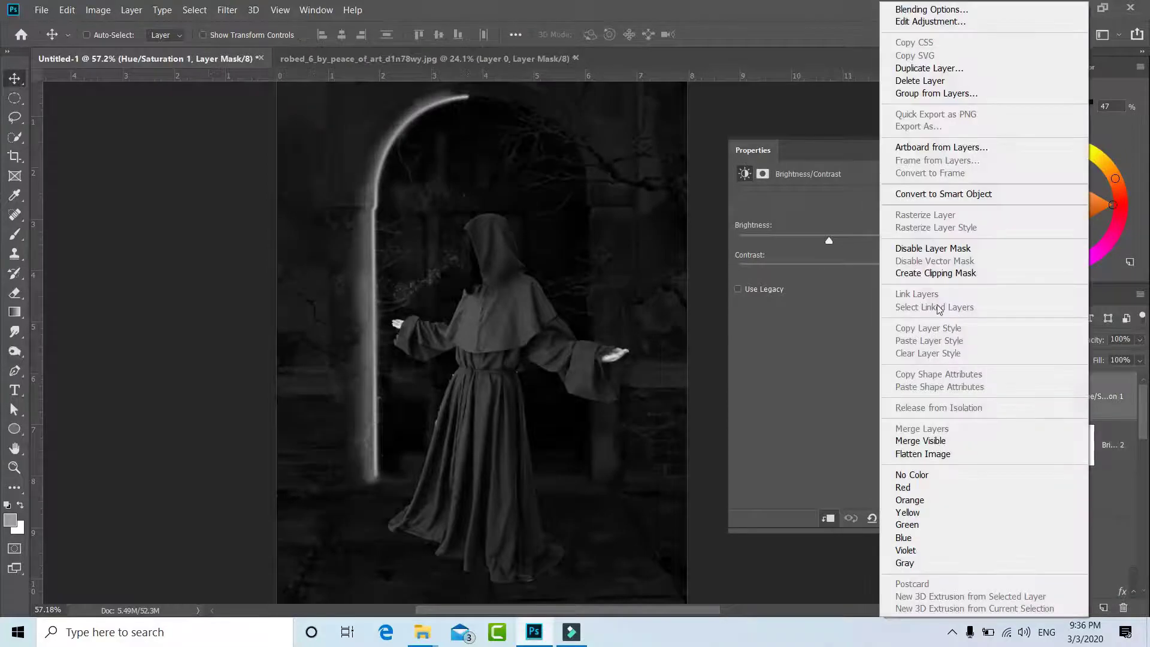
left_click(925, 273)
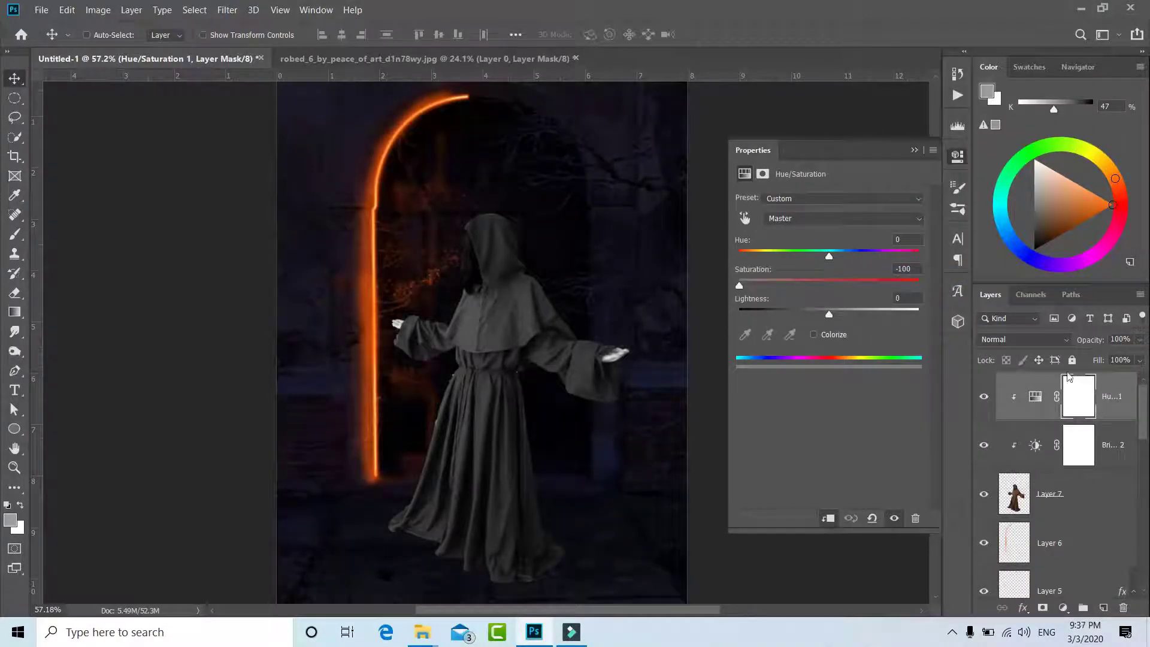
left_click_drag(1091, 340, 1070, 340)
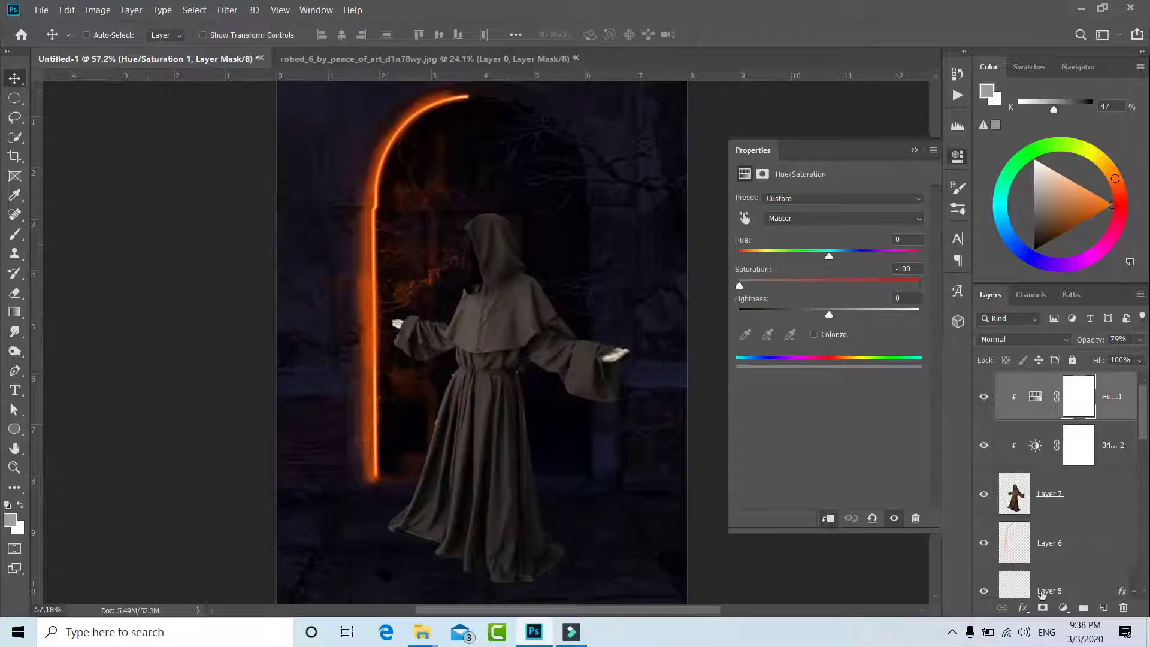
Add a Color Balance adjustment clipped to the monk, shifting midtones toward cyan and blue
left_click(1064, 608)
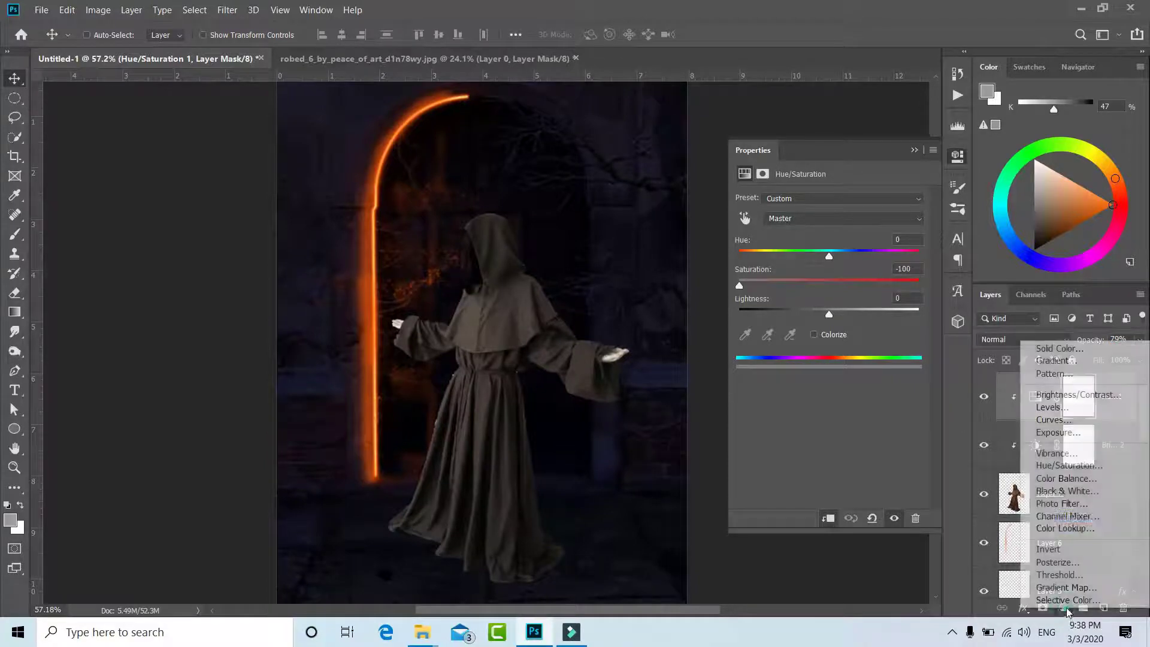
left_click(1077, 478)
left_click(823, 523)
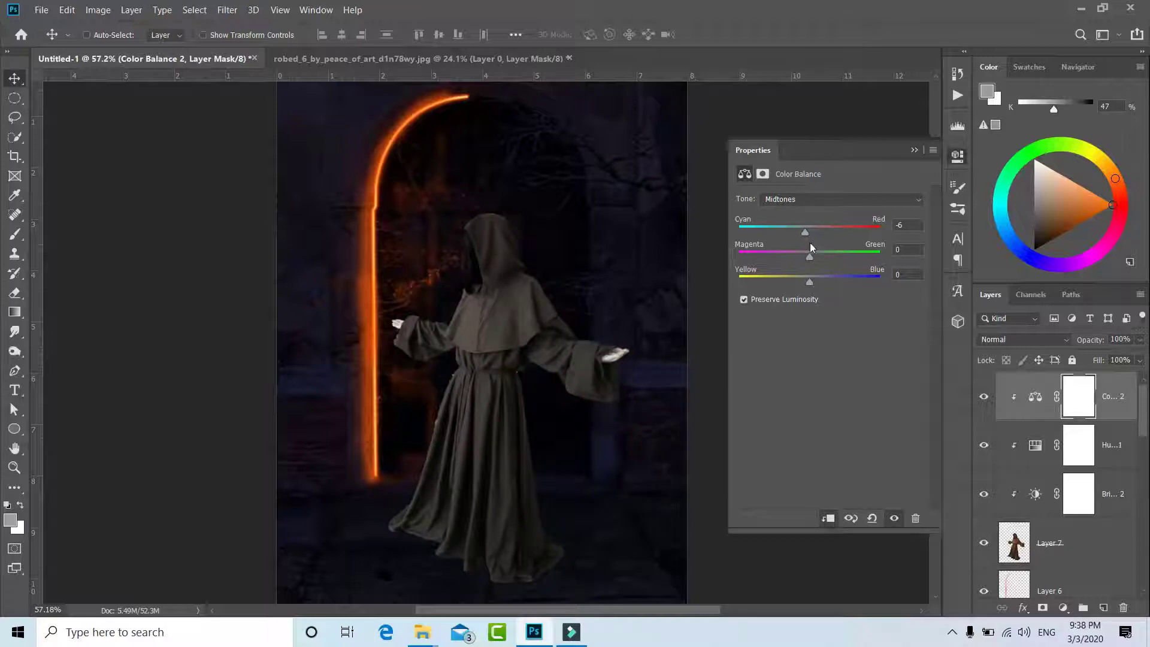
left_click_drag(810, 283, 817, 284)
left_click(914, 150)
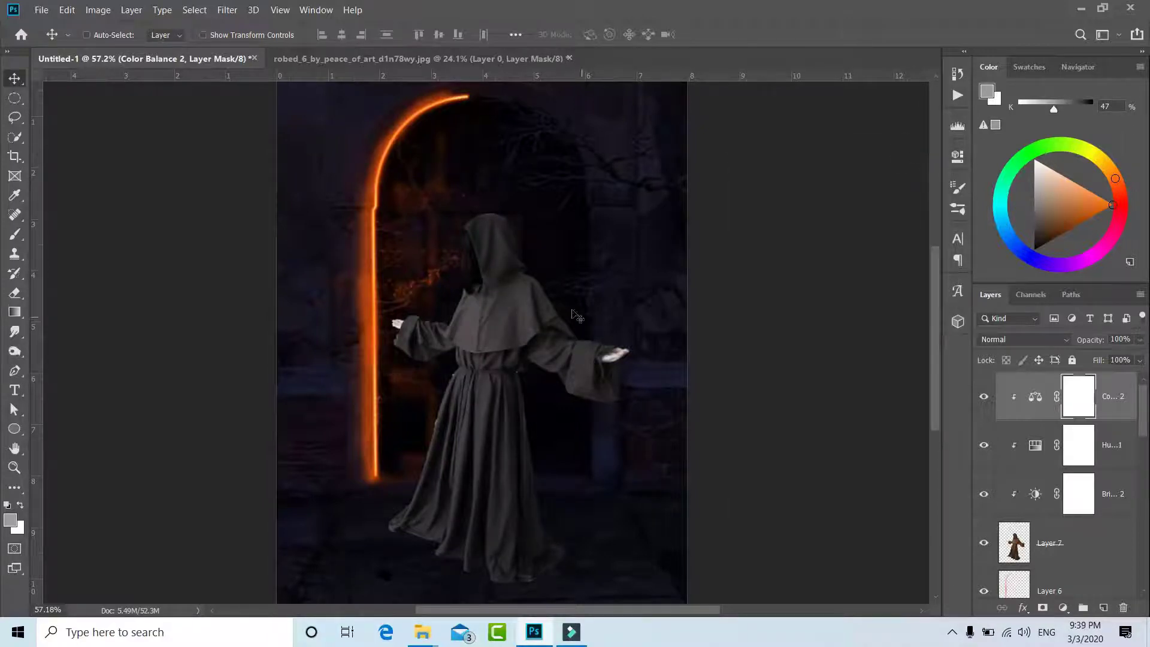
Try an orange hood-edge stroke on a new clipped layer, discard it, and reselect Layer 7
scroll(527, 341, "down", 1)
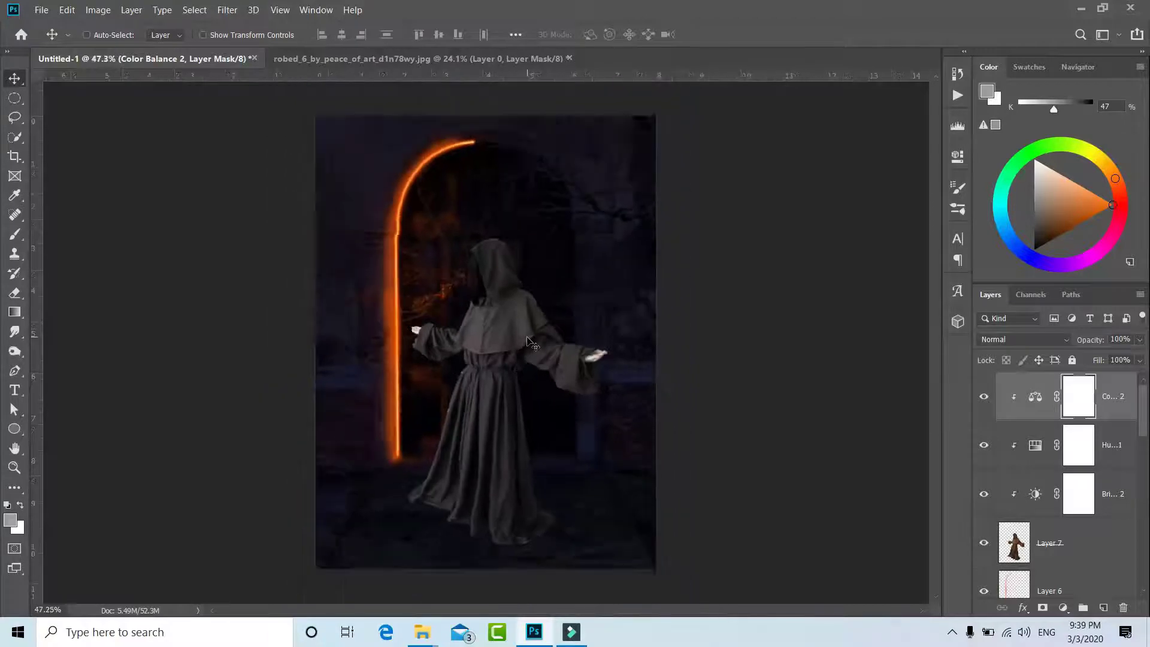
scroll(527, 342, "down", 1)
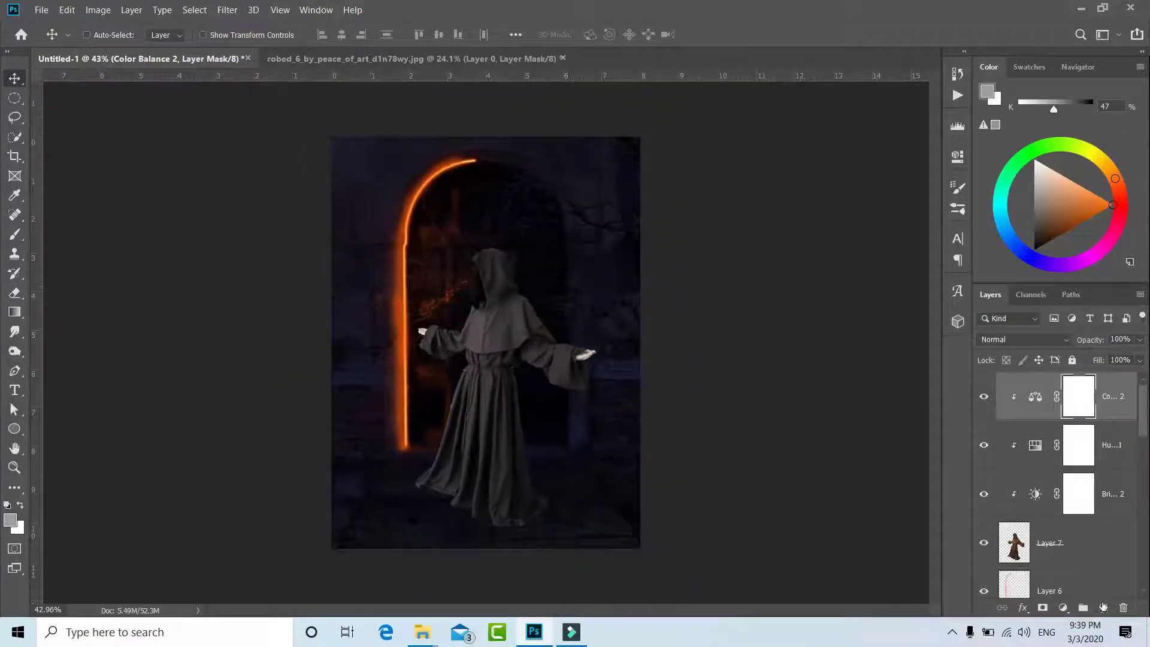
left_click(1106, 611)
right_click(1099, 414)
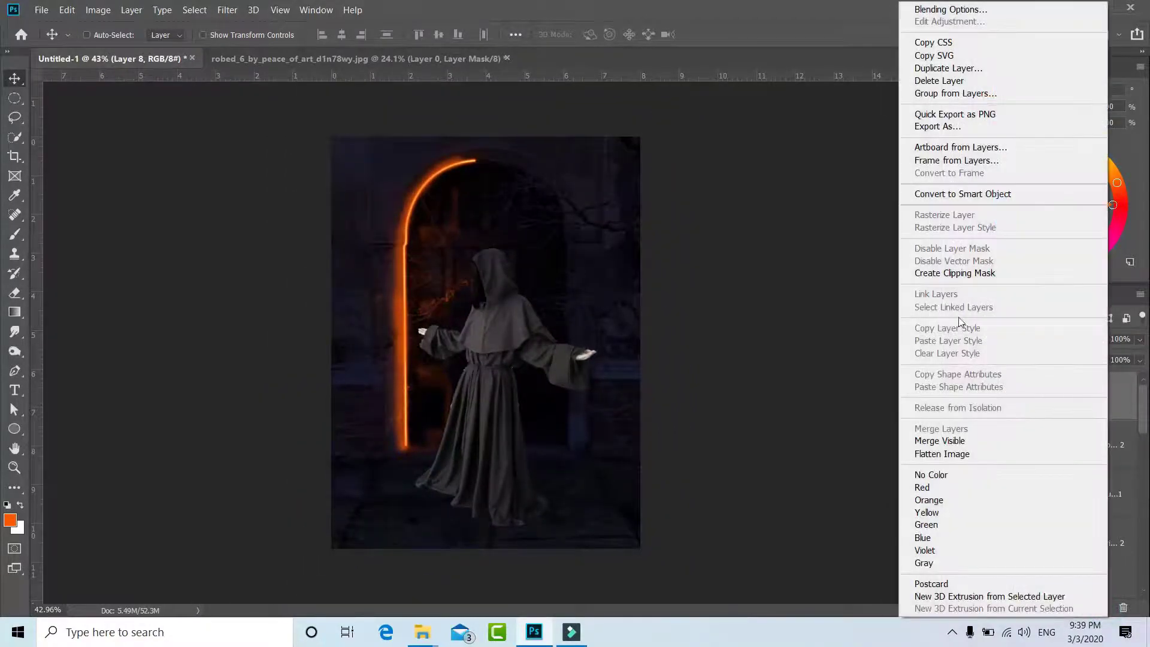
left_click(949, 274)
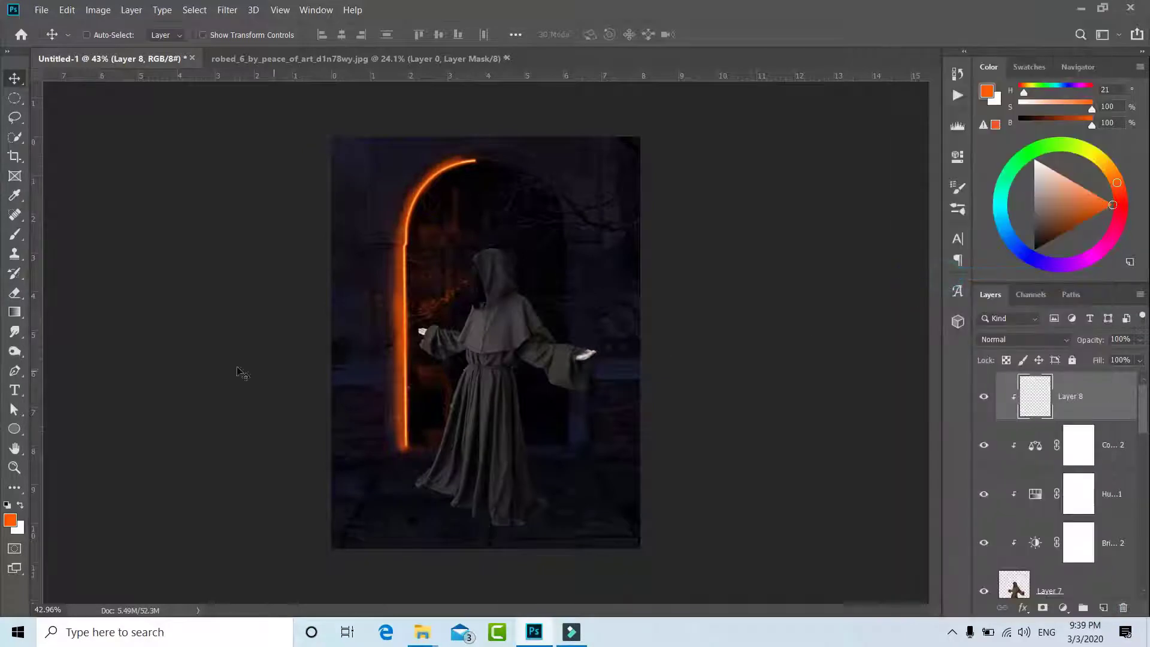
left_click(7, 237)
scroll(454, 300, "up", 5)
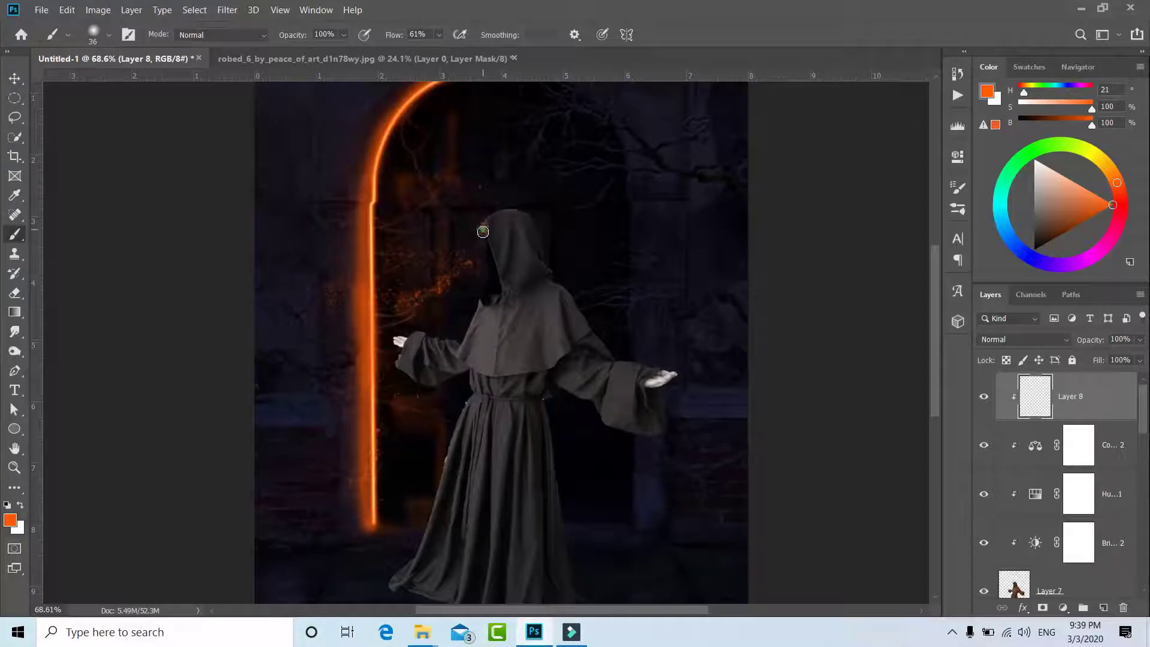
left_click_drag(483, 232, 481, 253)
key("ctrl+z")
key("Delete")
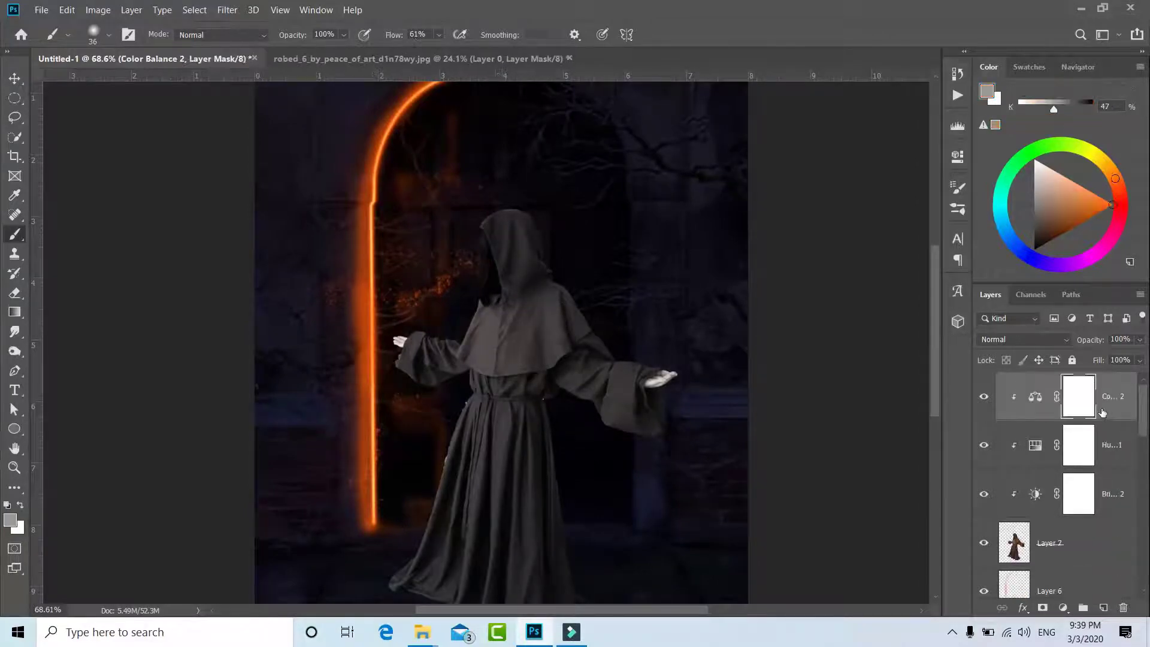
left_click(1094, 550)
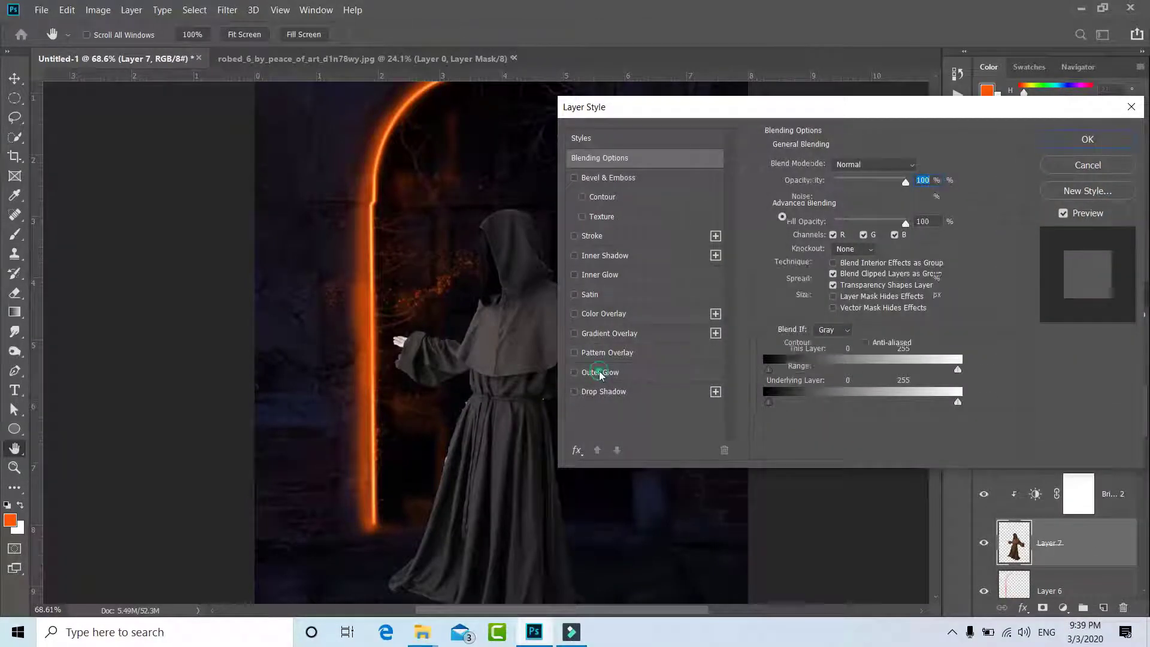
Try a stronger, wider Outer Glow on the monk, then turn it back off
left_click(599, 372)
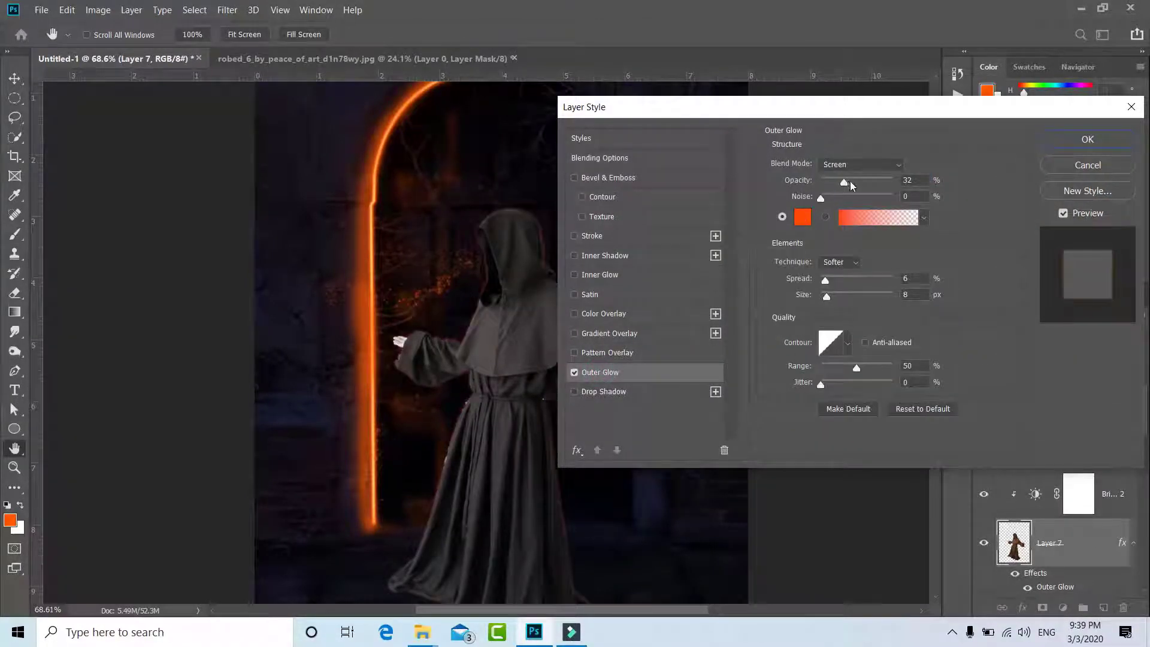
left_click_drag(850, 181, 861, 185)
left_click_drag(826, 296, 840, 297)
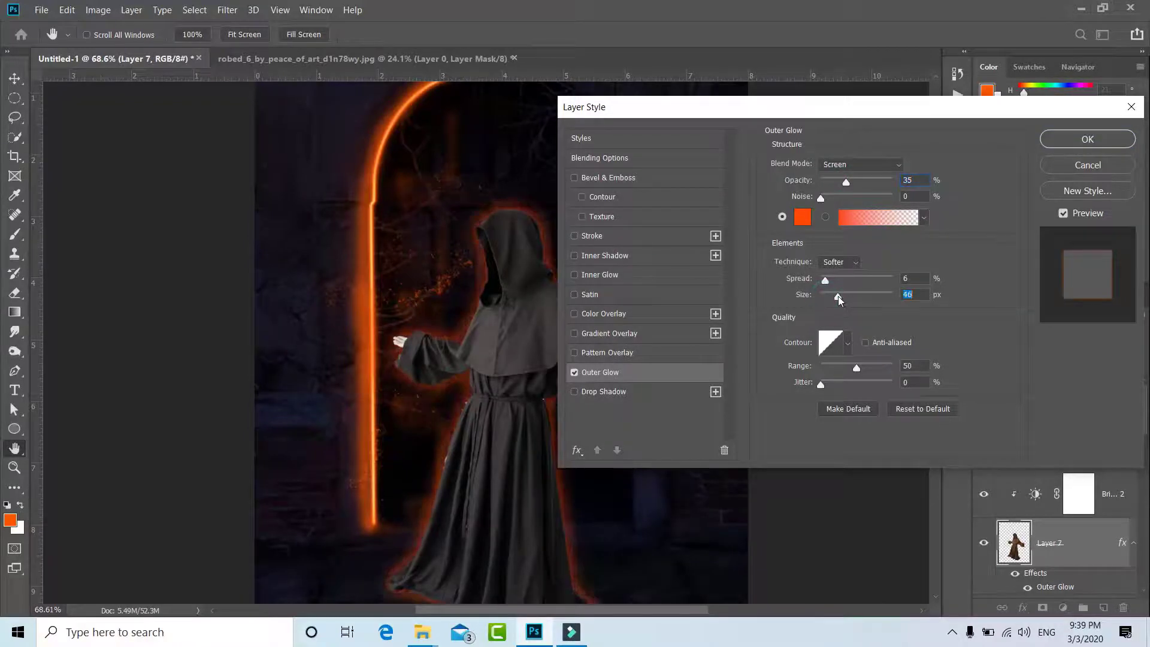
left_click(575, 372)
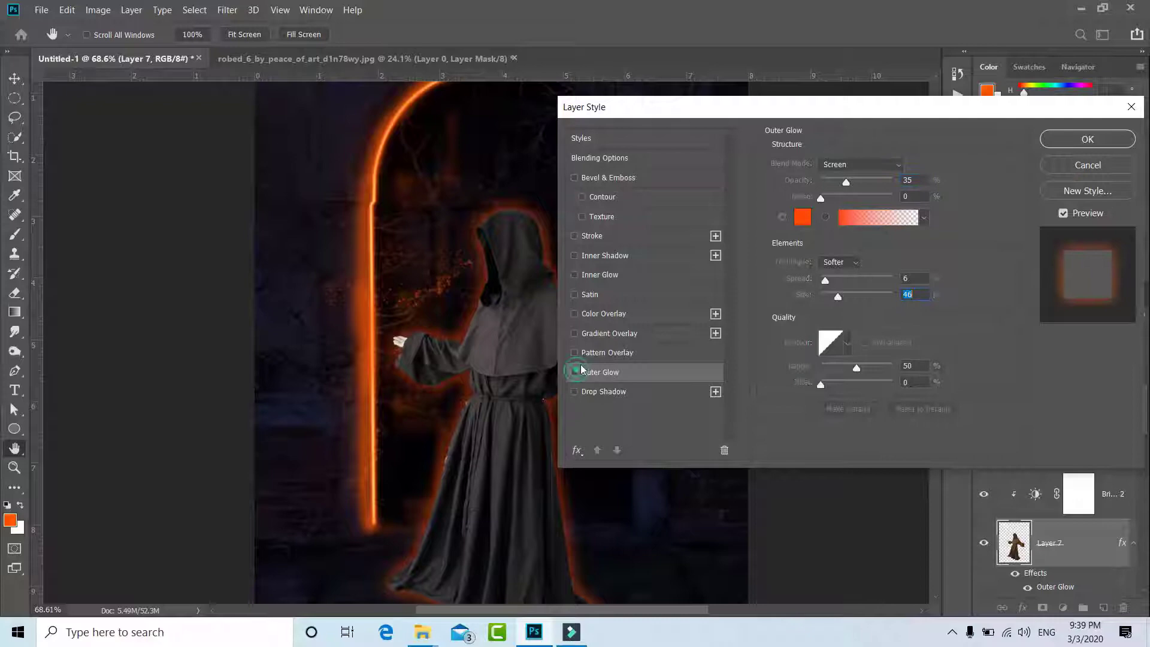
Apply a bright orange Inner Shadow at 100% opacity with 0 choke
left_click(621, 253)
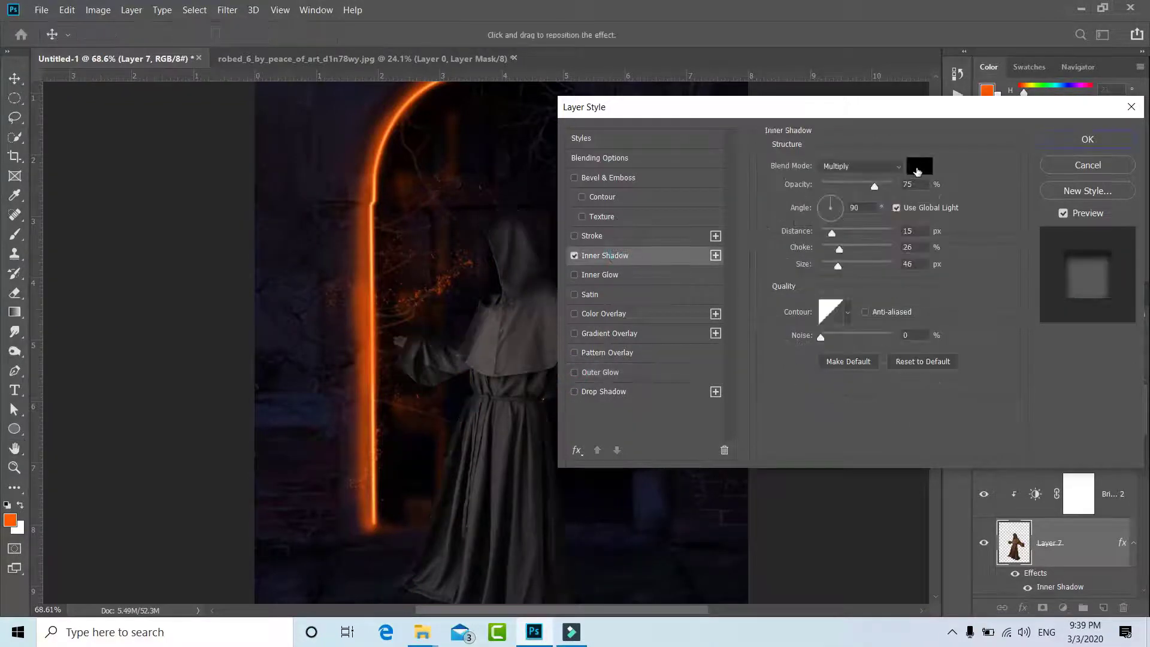
left_click(918, 170)
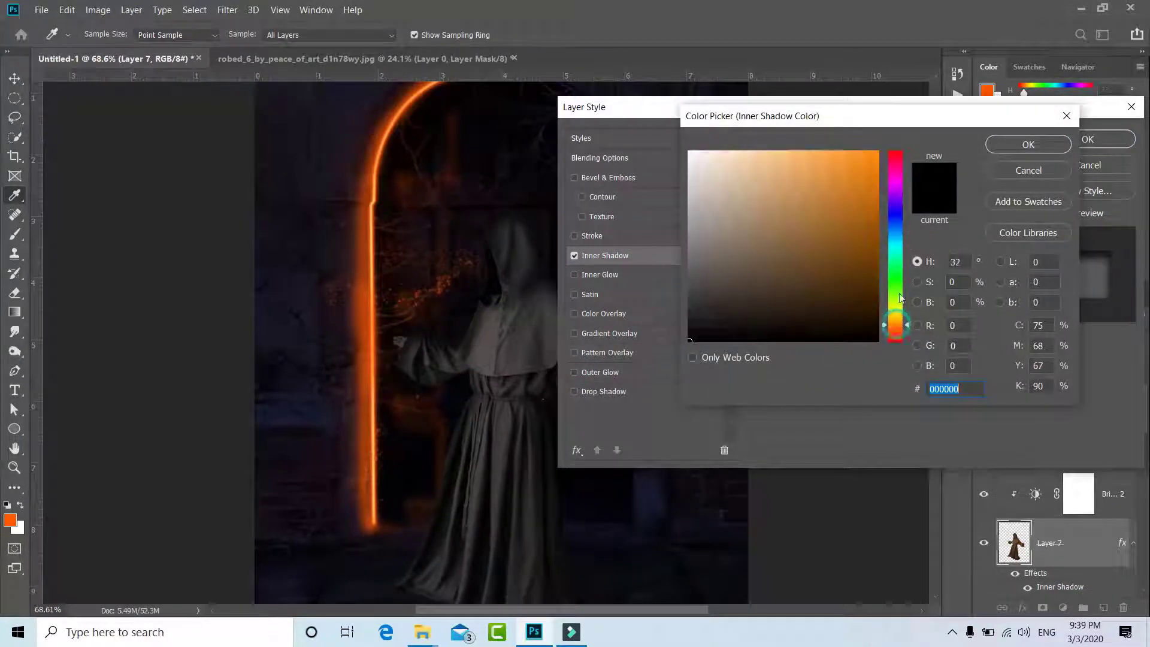
left_click_drag(897, 336, 897, 333)
left_click(871, 160)
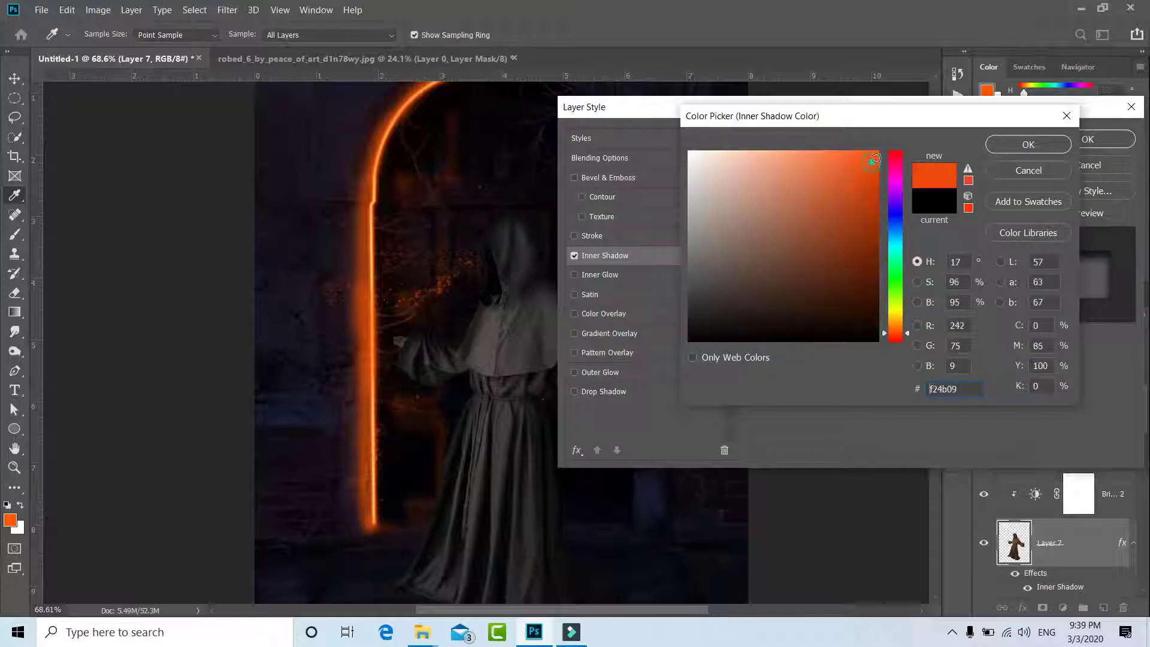
left_click(1017, 143)
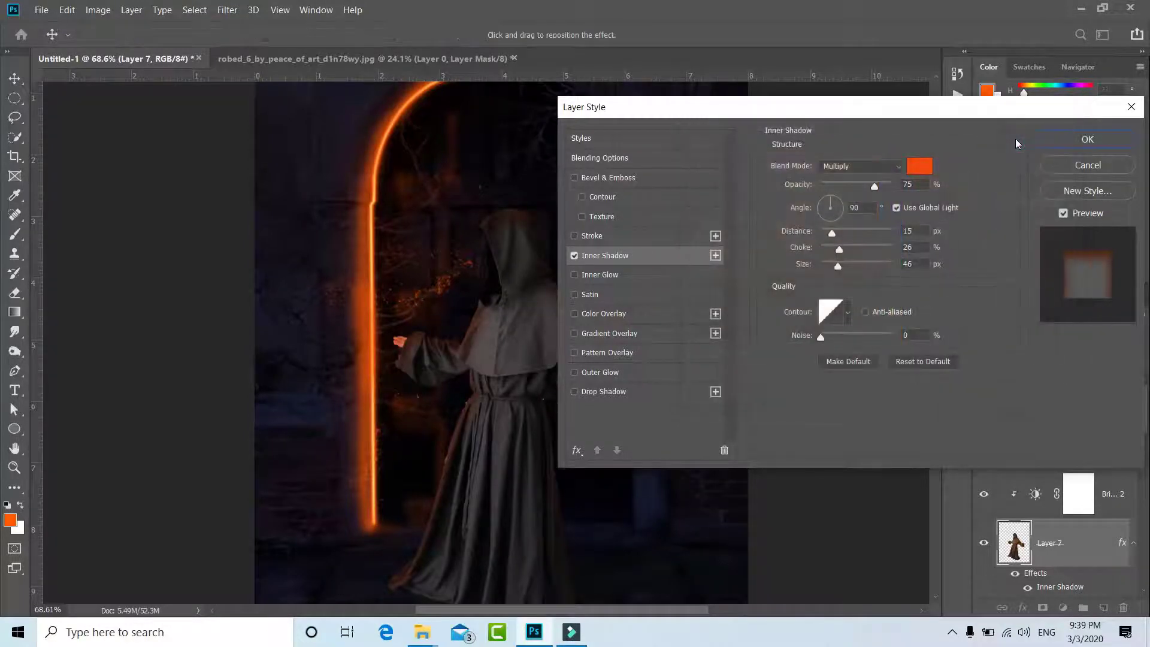
left_click_drag(880, 186, 893, 183)
mouse_move(831, 257)
left_mouse_down()
mouse_move(815, 250)
mouse_move(828, 231)
mouse_move(838, 252)
left_mouse_up()
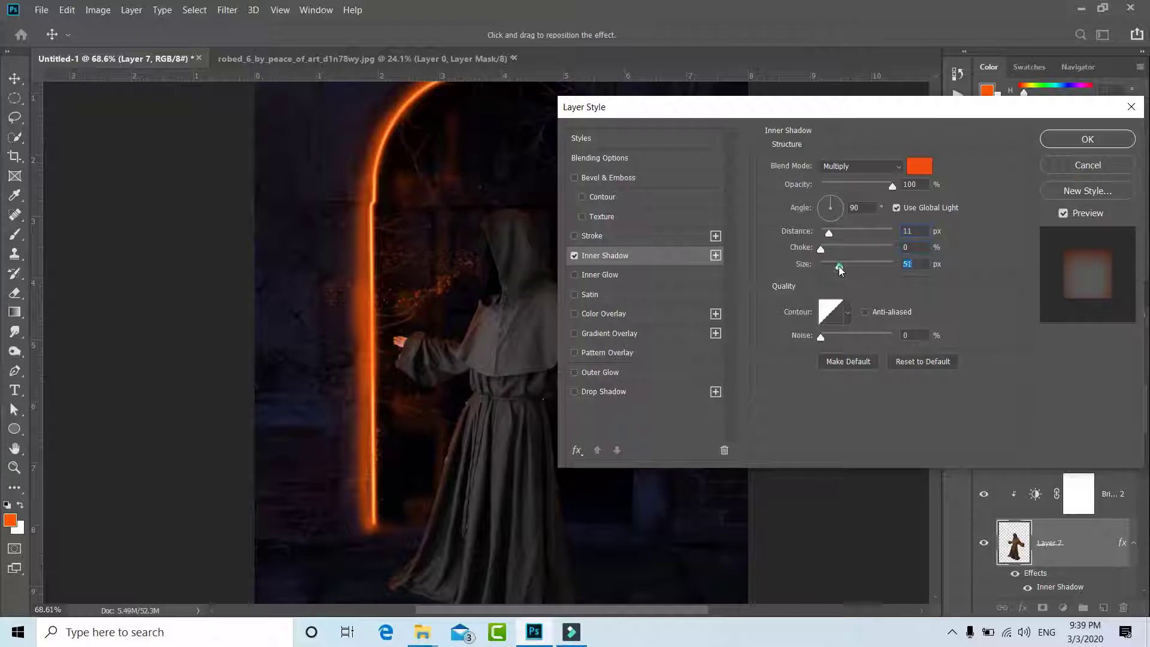
left_click(1099, 138)
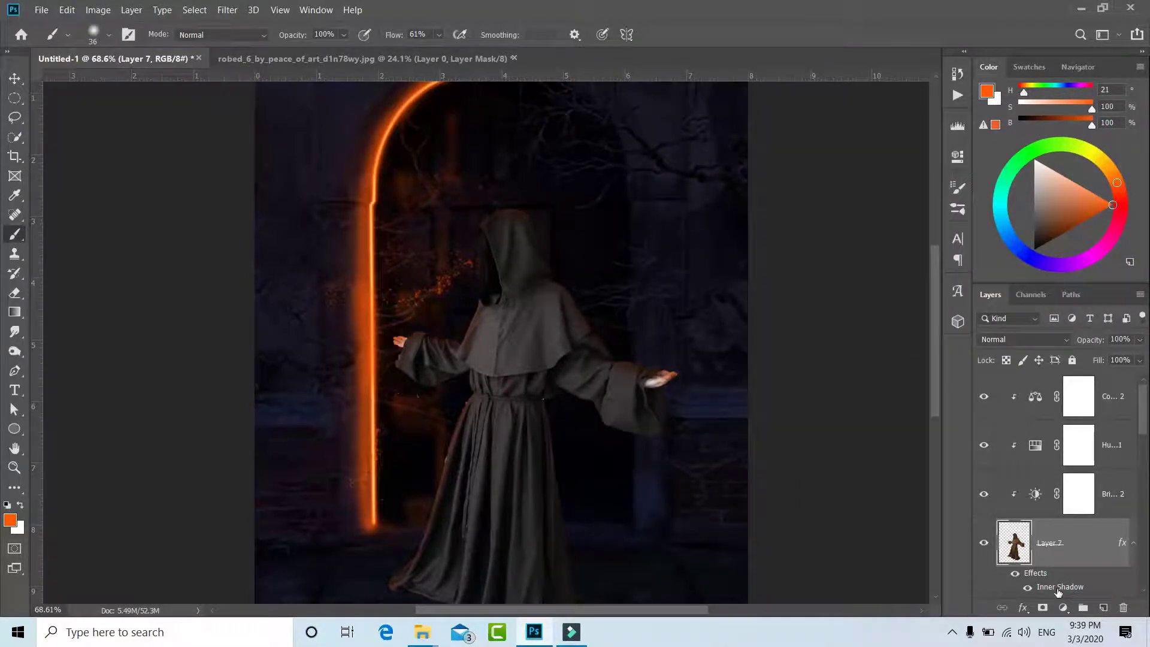
Turn the Inner Shadow into its own layer, move it to the top, and mask and clip it
right_click(1058, 592)
left_click(1070, 561)
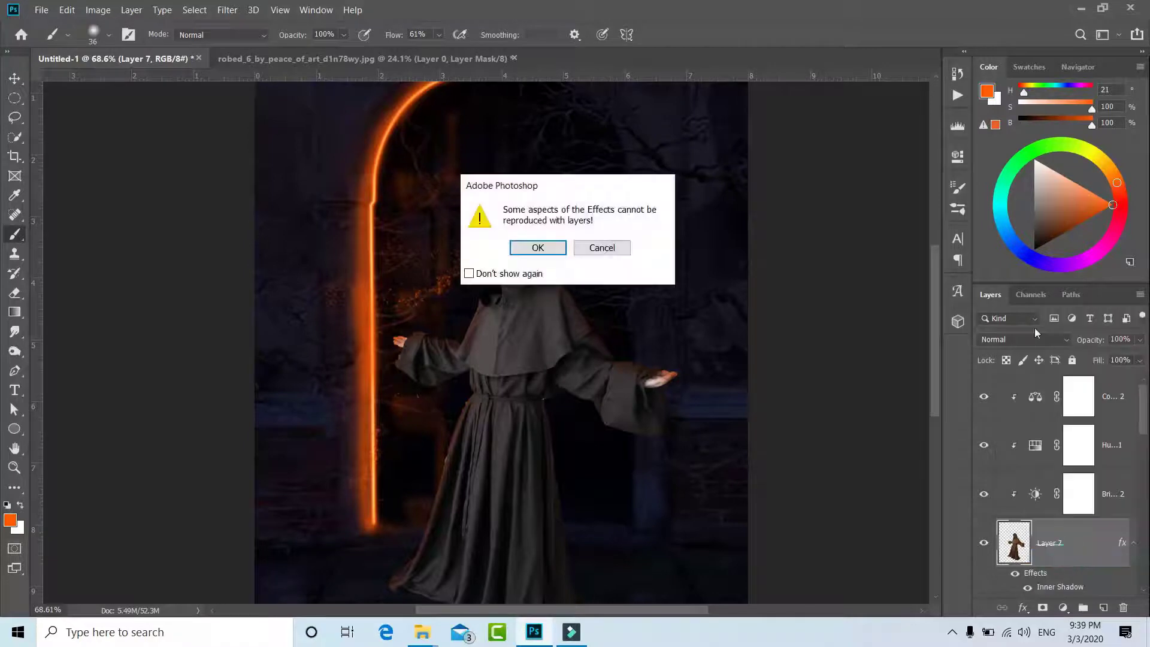
left_click(539, 250)
left_click_drag(1093, 528, 1084, 383)
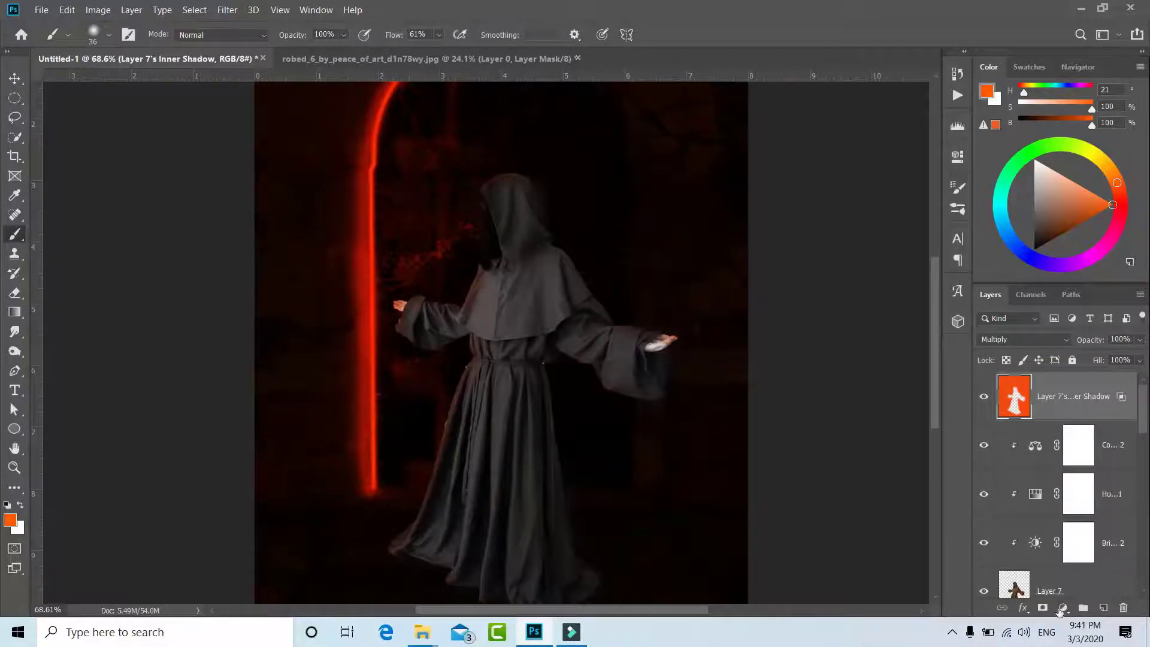
left_click(1045, 608)
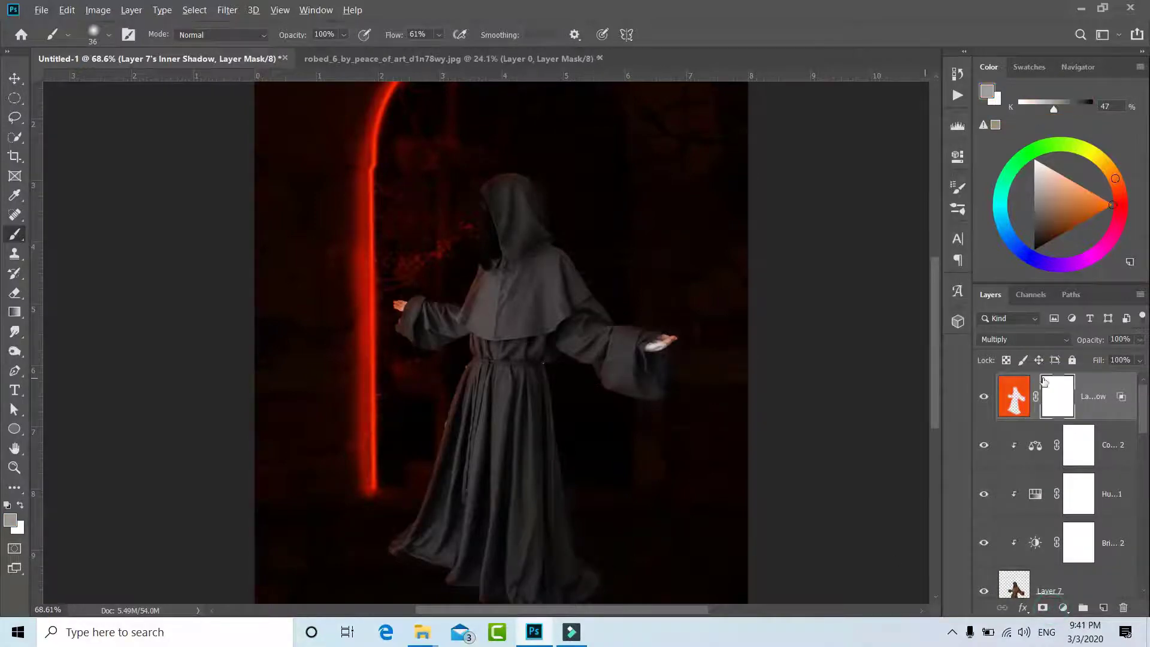
right_click(1112, 396)
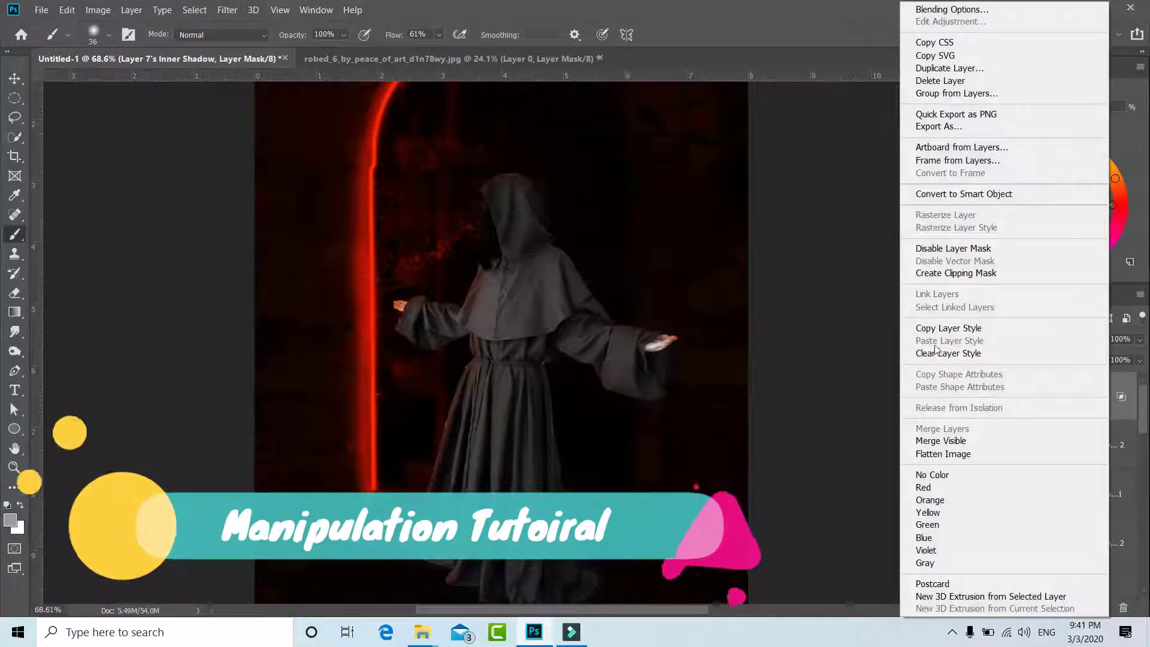
left_click(954, 273)
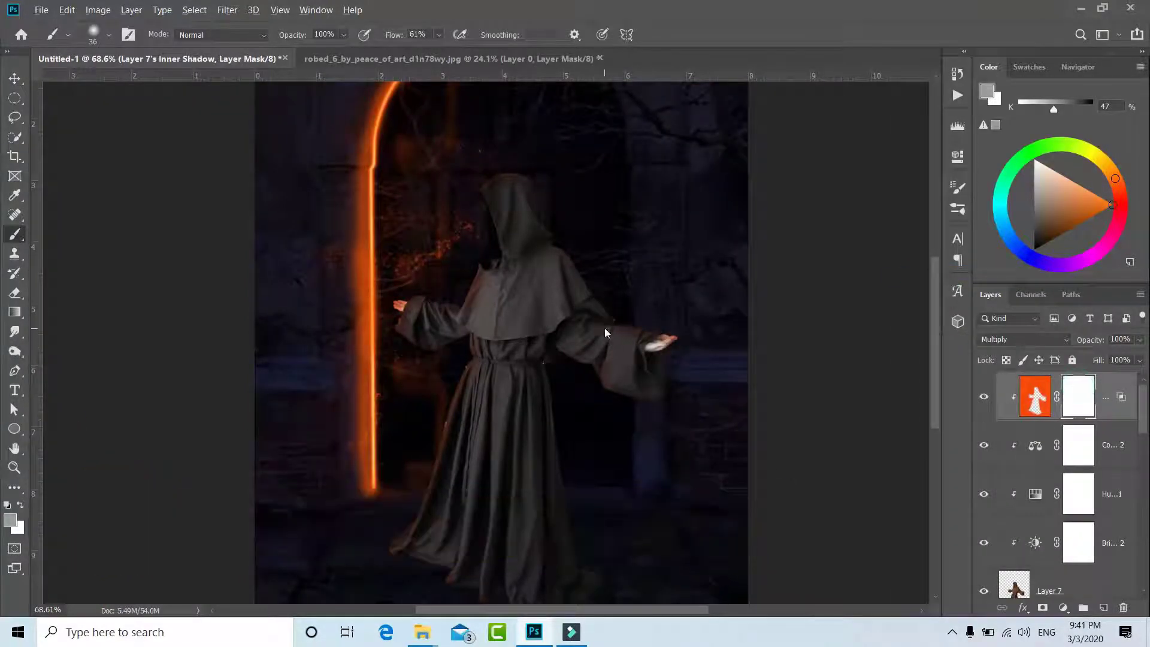
Set up a larger black brush at 100% flow for the mask, then add an empty layer above
left_click_drag(604, 327, 617, 334)
left_click_drag(388, 34, 476, 37)
left_click(7, 506)
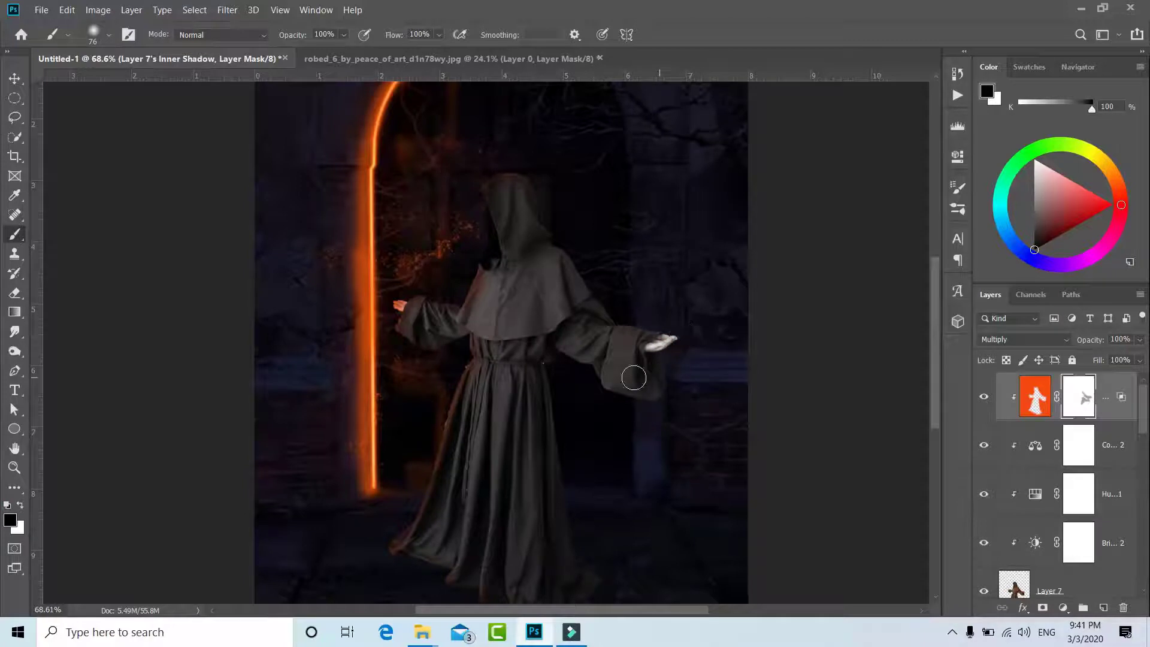
scroll(559, 454, "down", 2)
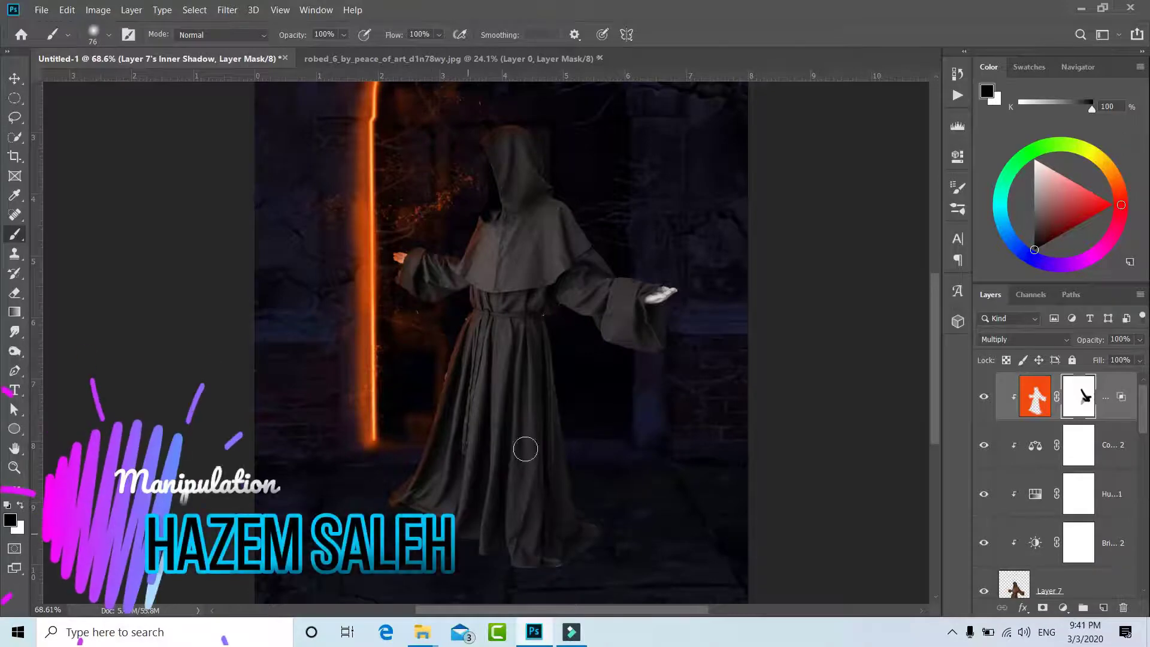
scroll(567, 457, "down", 2)
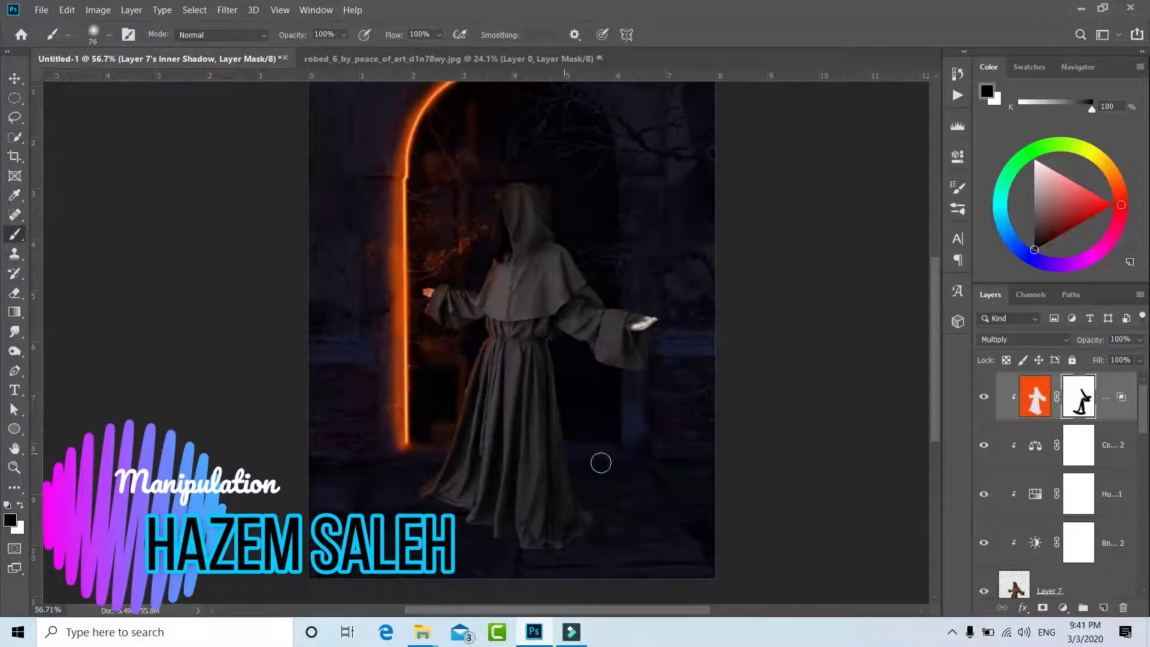
left_click(1103, 607)
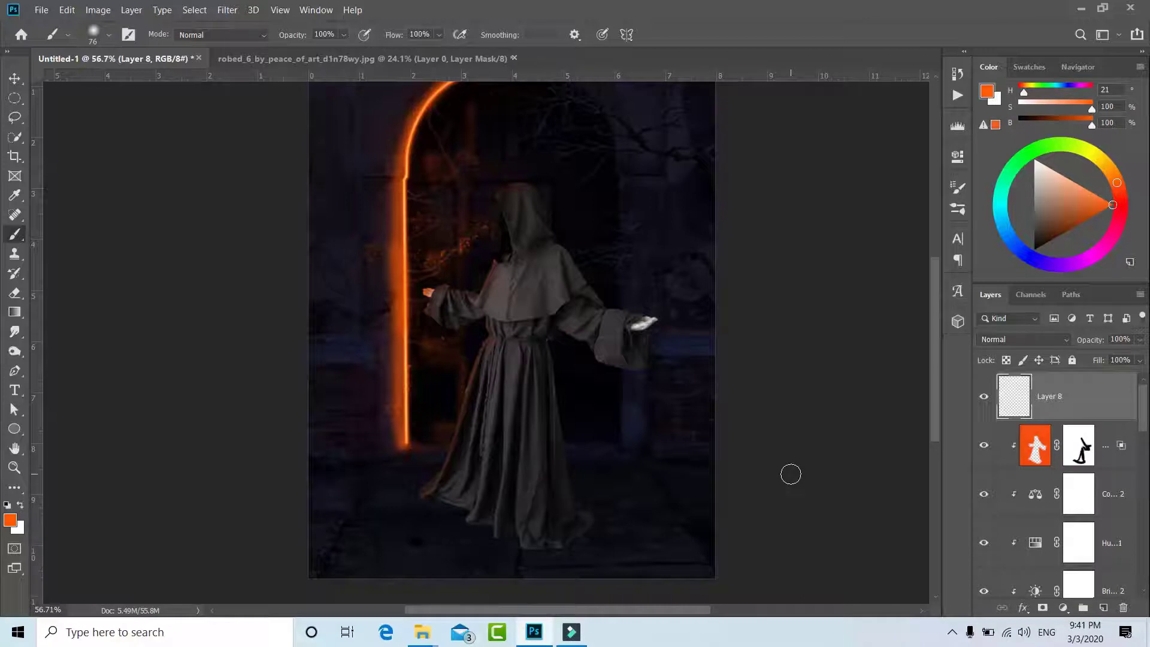
Browse the debris brushes, trying debris 14/15 and Sampled Brushes 260 and 261
right_click(602, 270)
scroll(708, 557, "down", 1)
scroll(708, 560, "down", 2)
scroll(689, 560, "down", 2)
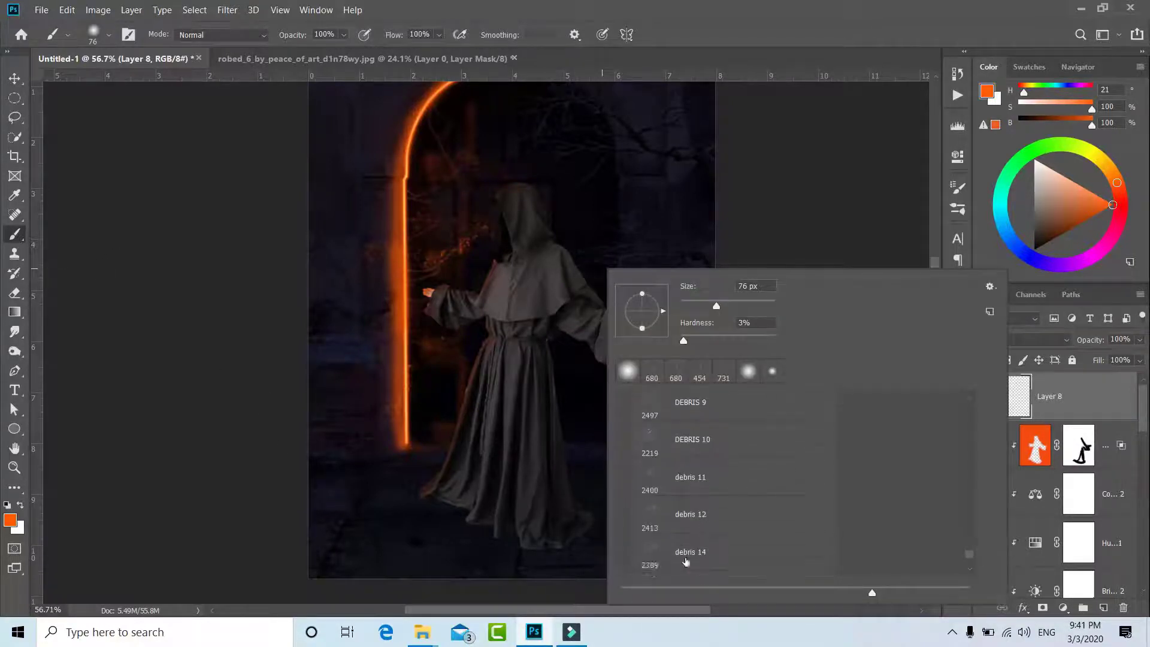
scroll(659, 558, "down", 1)
left_click(647, 536)
left_click(650, 488)
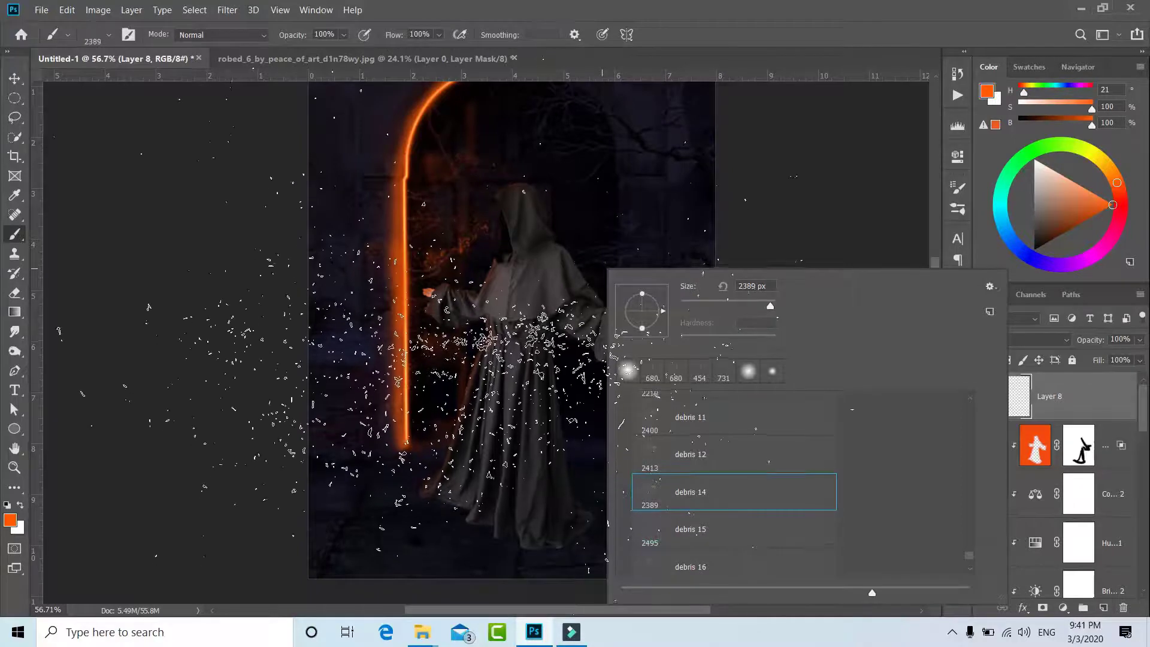
scroll(686, 576, "down", 1)
scroll(683, 575, "down", 1)
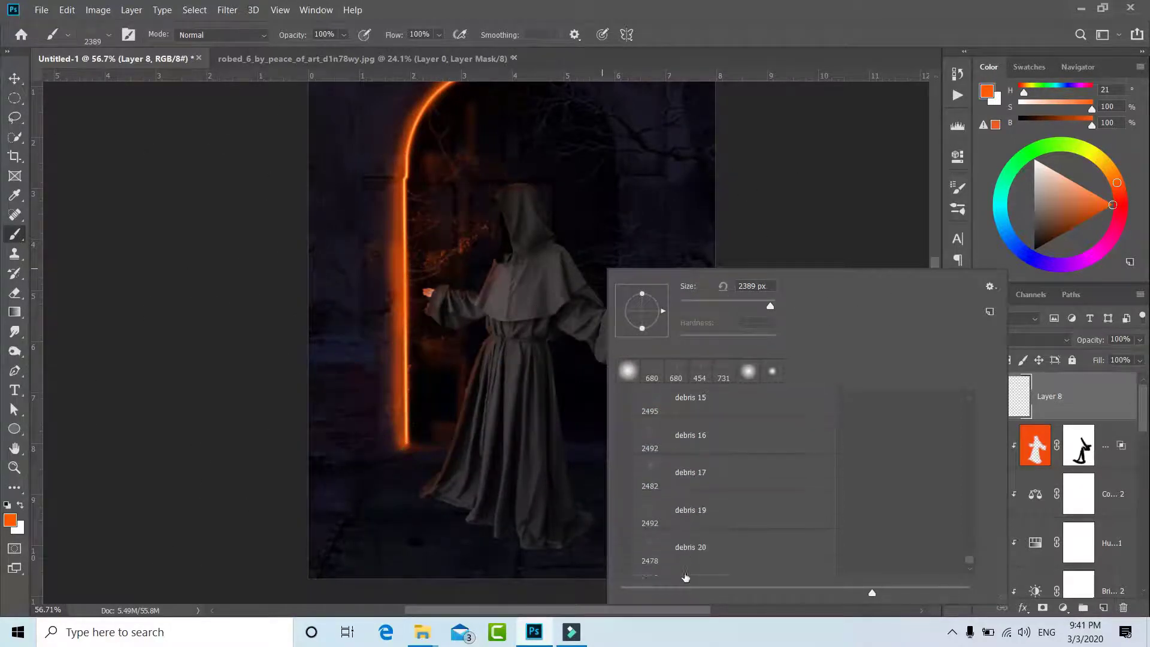
scroll(671, 574, "down", 2)
left_click(625, 566)
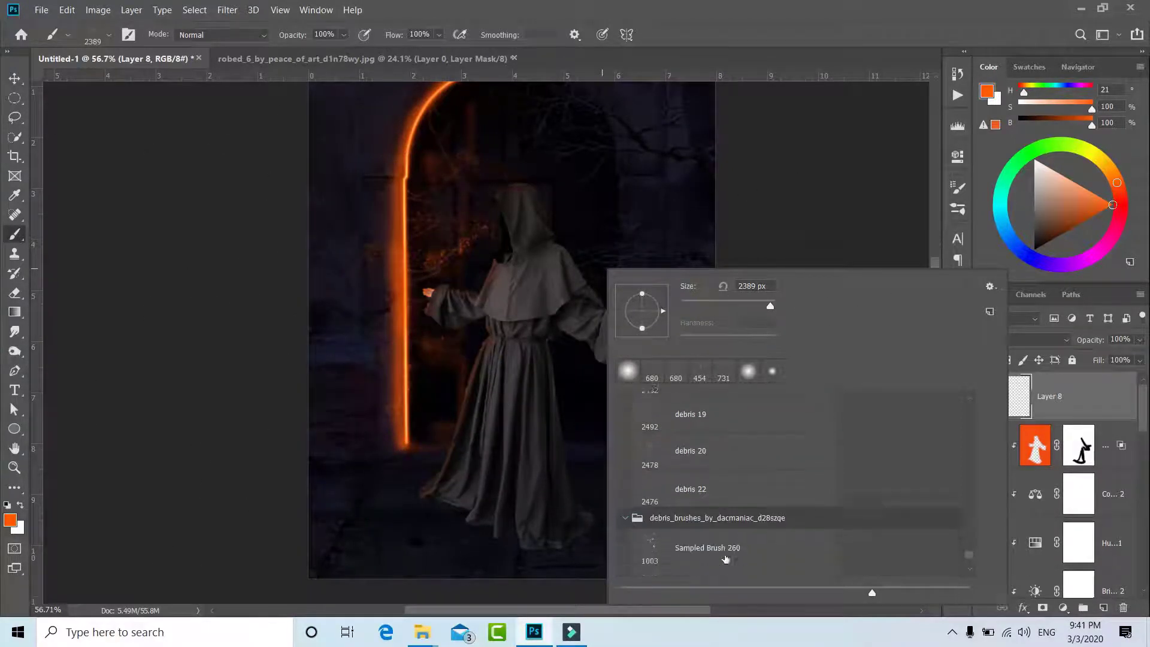
scroll(653, 539, "down", 1)
left_click(655, 534)
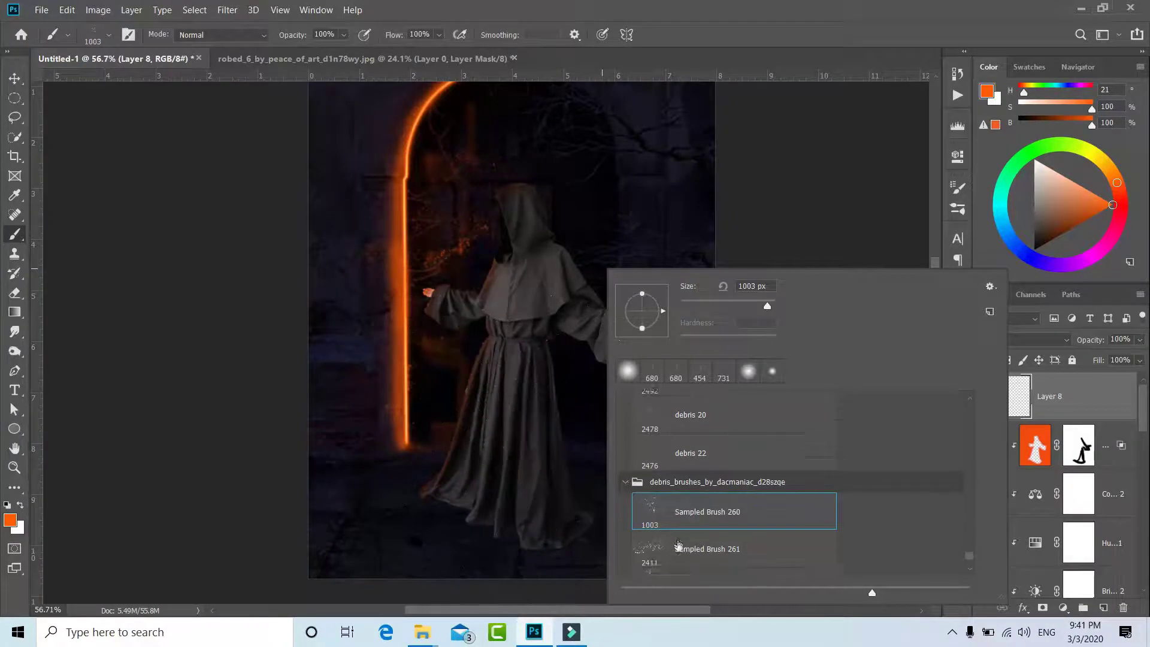
scroll(654, 527, "down", 1)
left_click(652, 513)
key("Return")
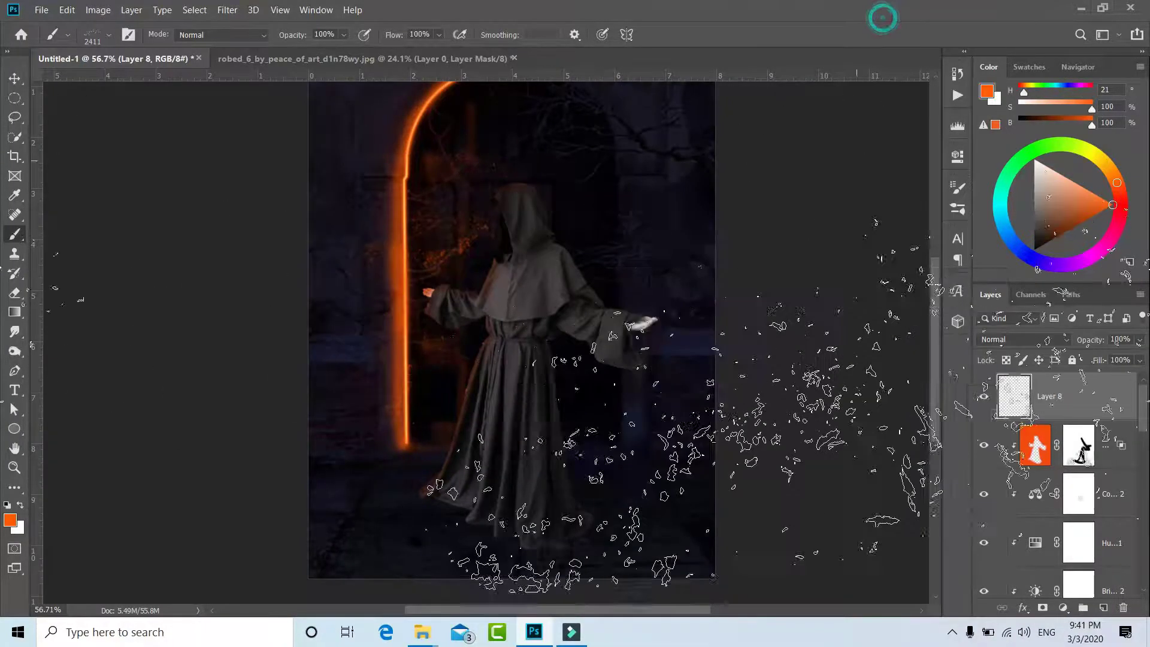
Settle on the Sampled Brush 262 sparkle tip from the debris set
right_click(597, 228)
scroll(666, 407, "down", 1)
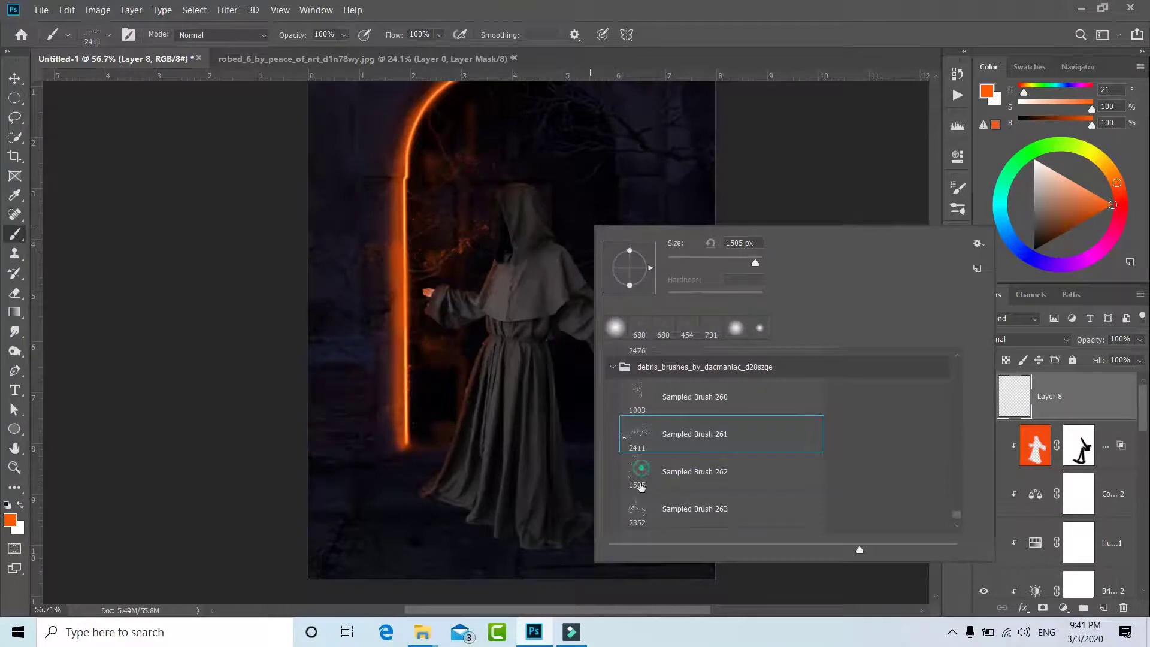
left_click(644, 470)
left_click(641, 509)
left_click(623, 469)
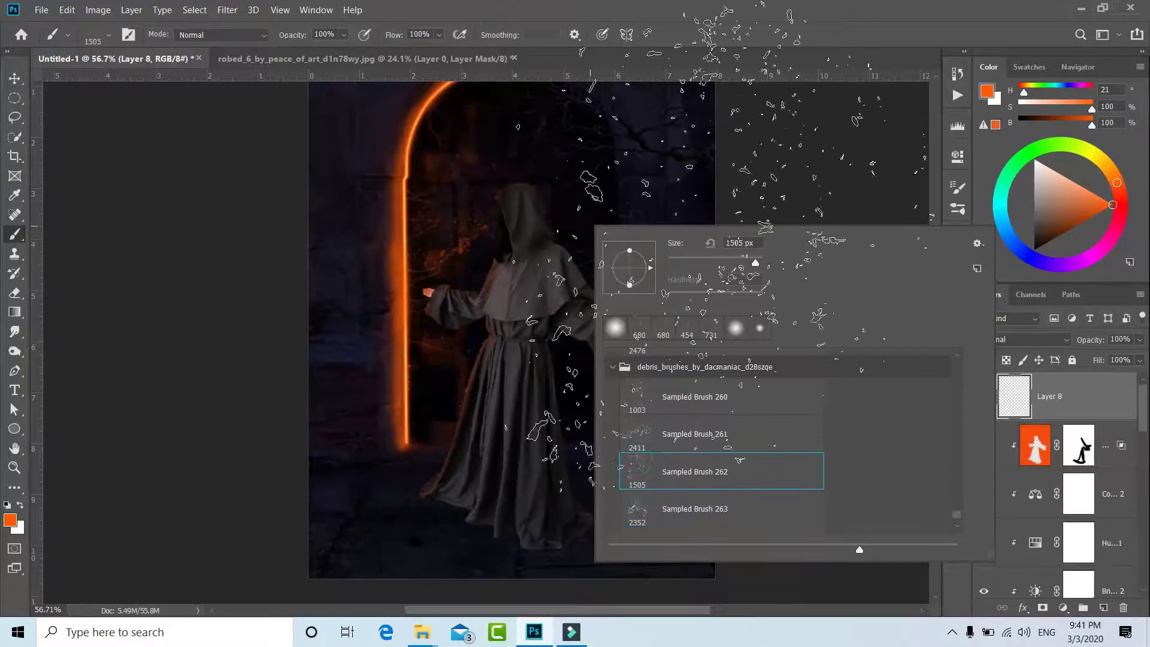
key("Return")
Stamp orange sparkles on the monk's robe and chest, ending at 424 px brush size
left_click_drag(561, 317, 496, 329)
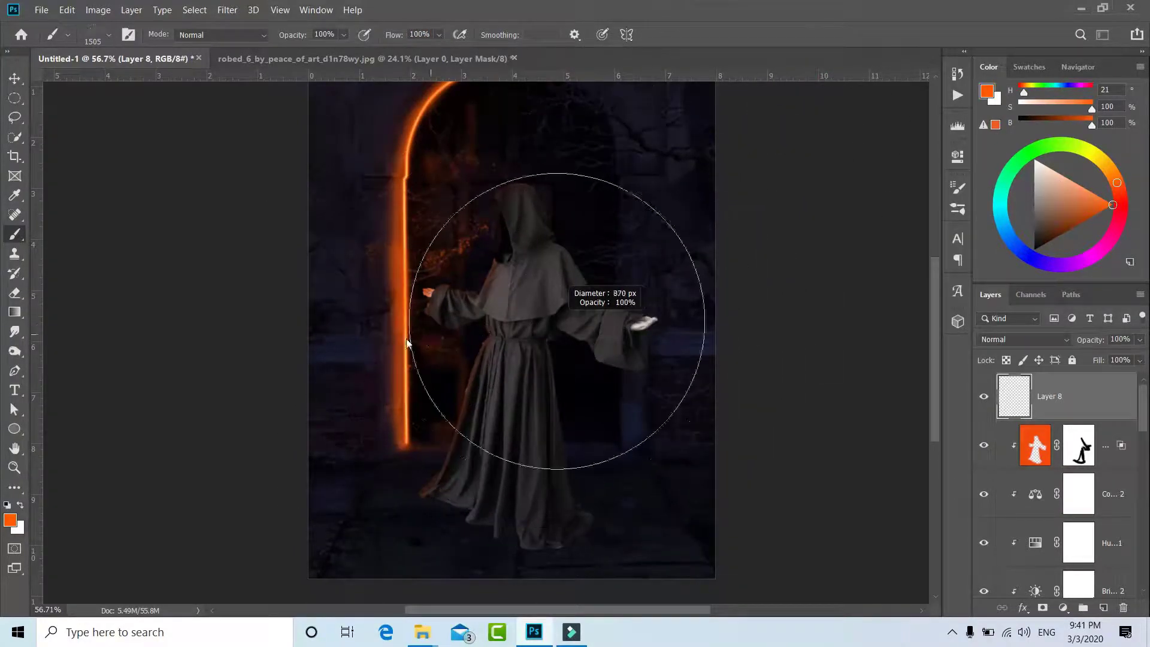
left_click(496, 329)
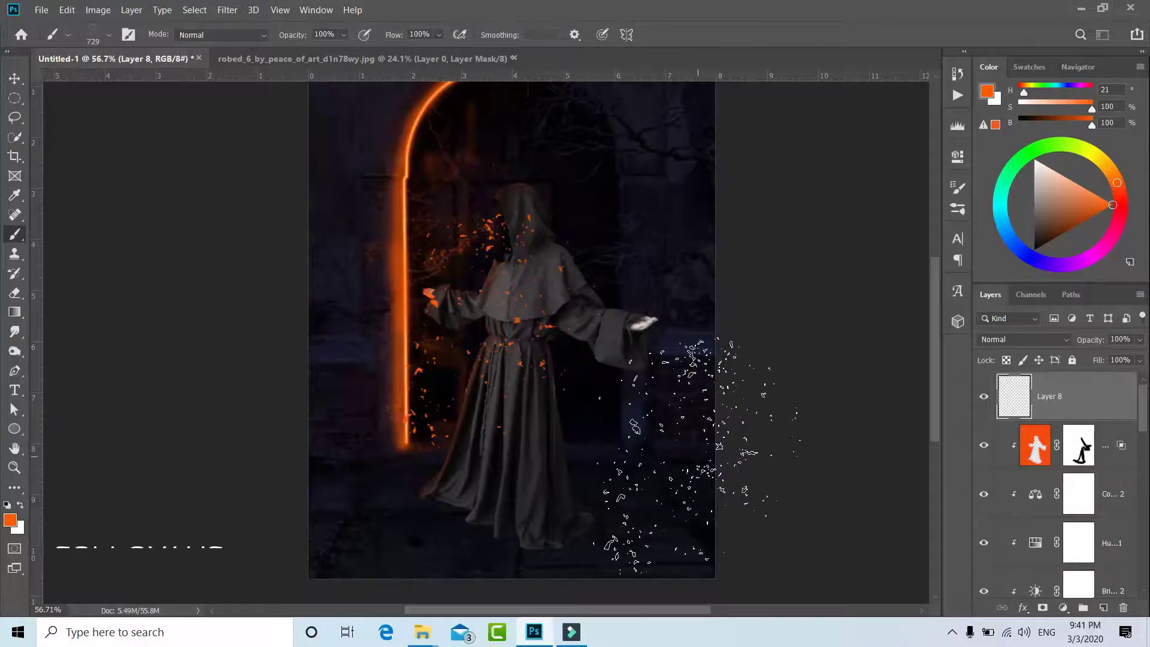
left_click_drag(539, 341, 515, 341)
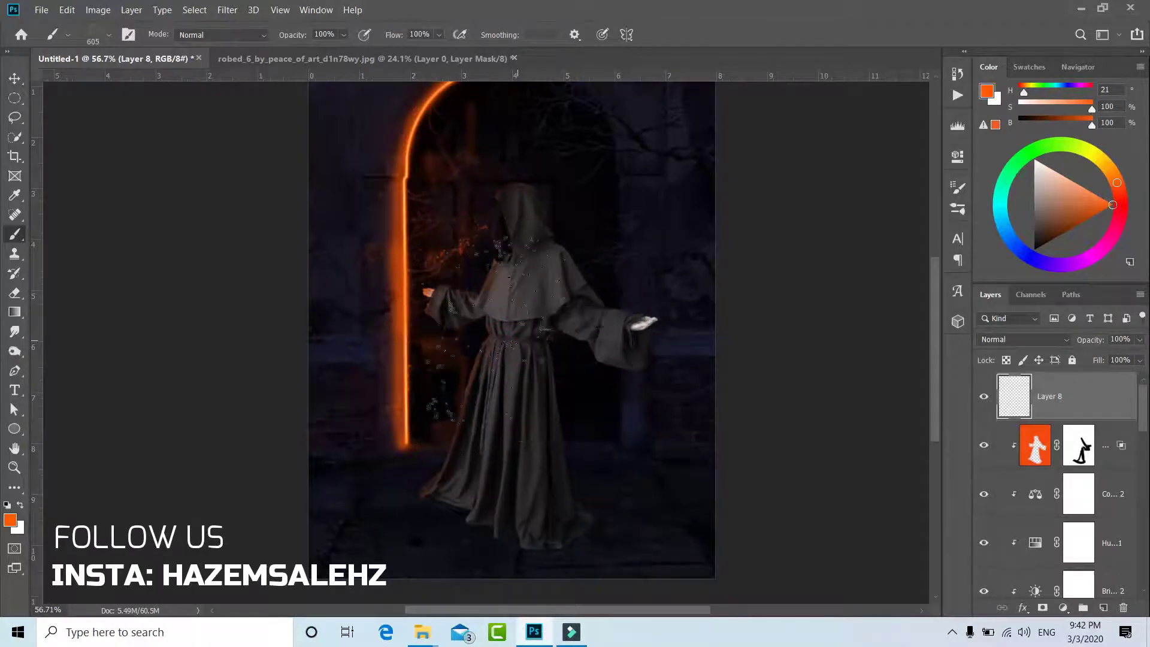
right_click(559, 345)
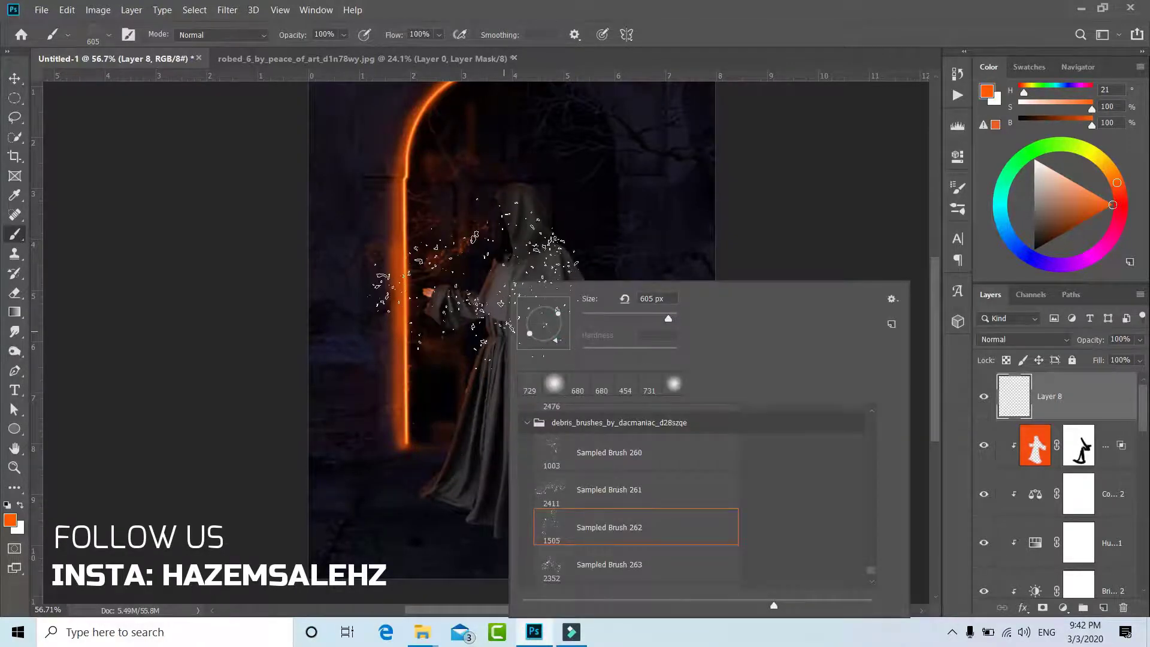
key("Return")
left_click_drag(540, 321, 506, 315)
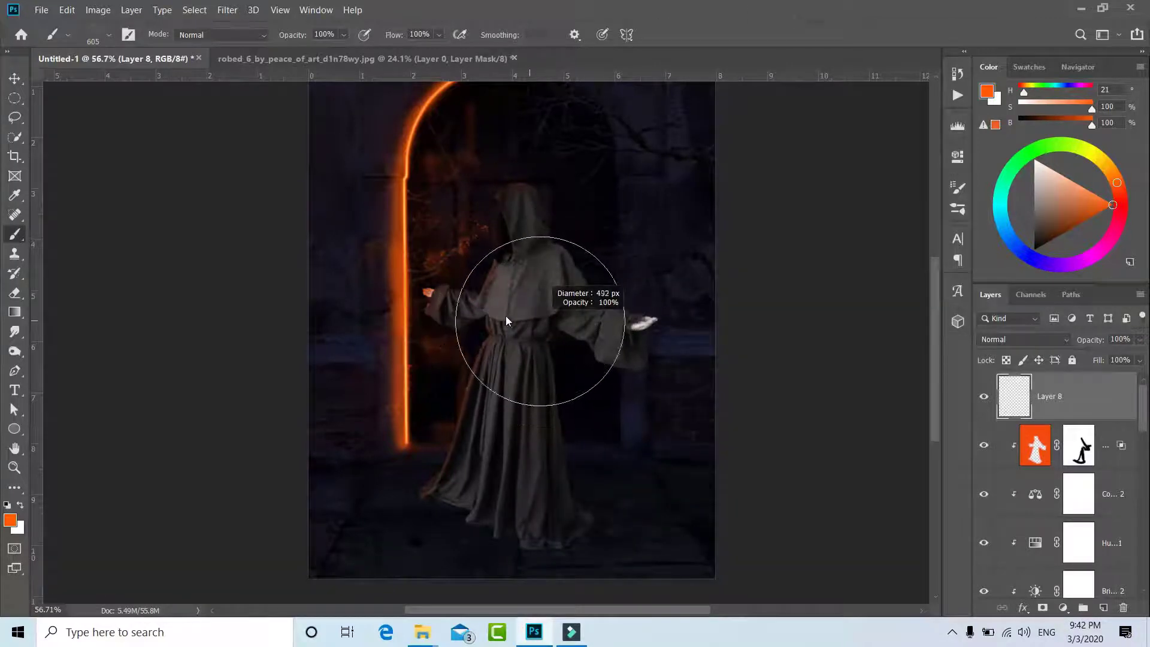
left_click(515, 314)
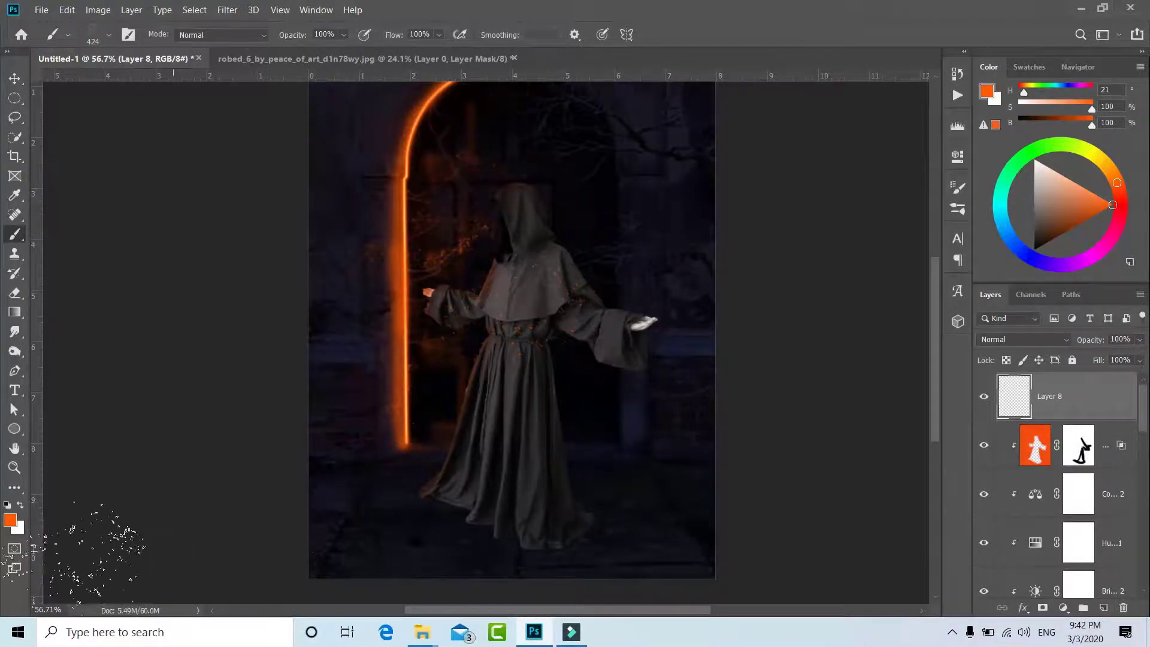
Change the foreground to amber ffa800 and stamp more sparkles across the chest
left_click(9, 520)
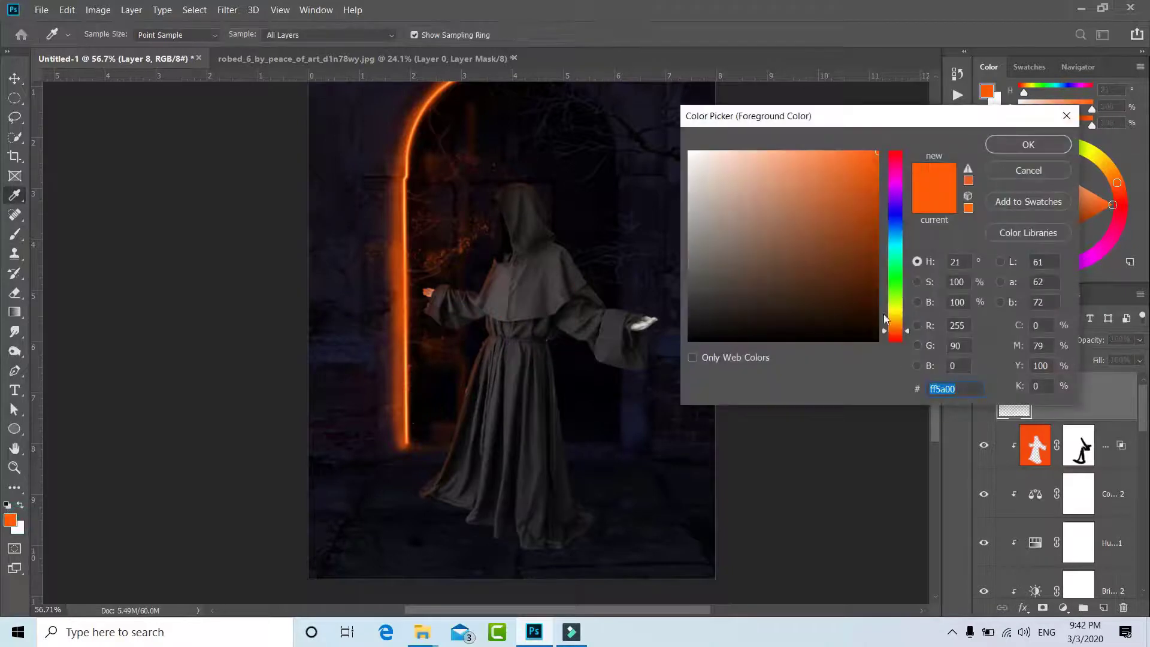
left_click_drag(885, 319, 901, 321)
left_click(1048, 144)
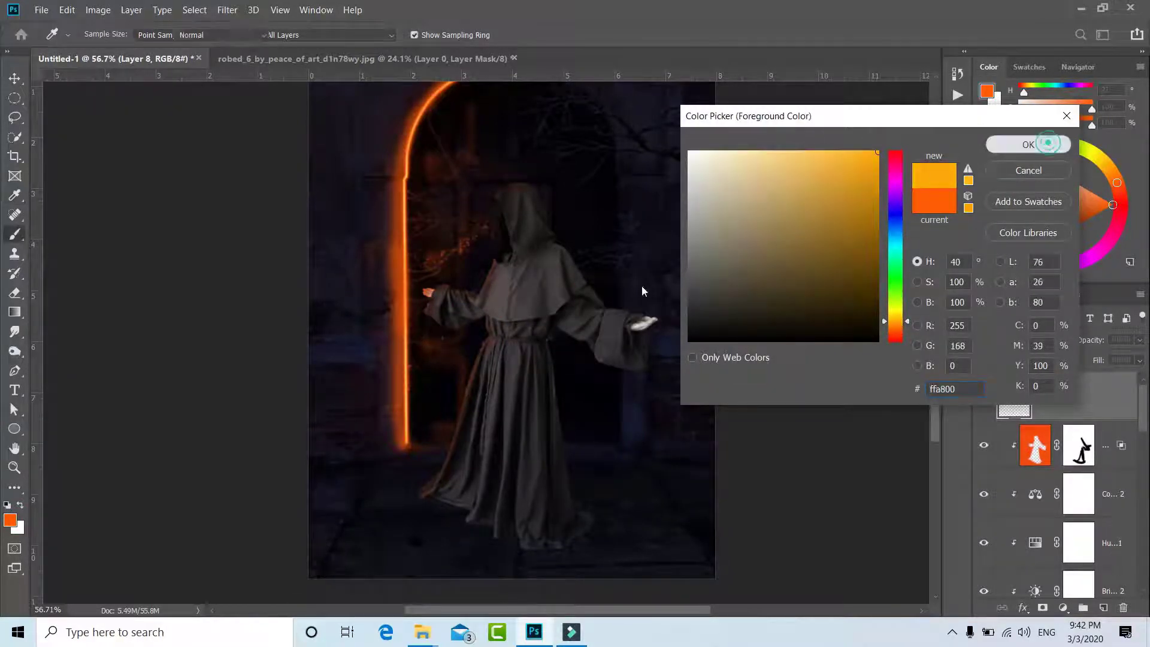
left_click(515, 297)
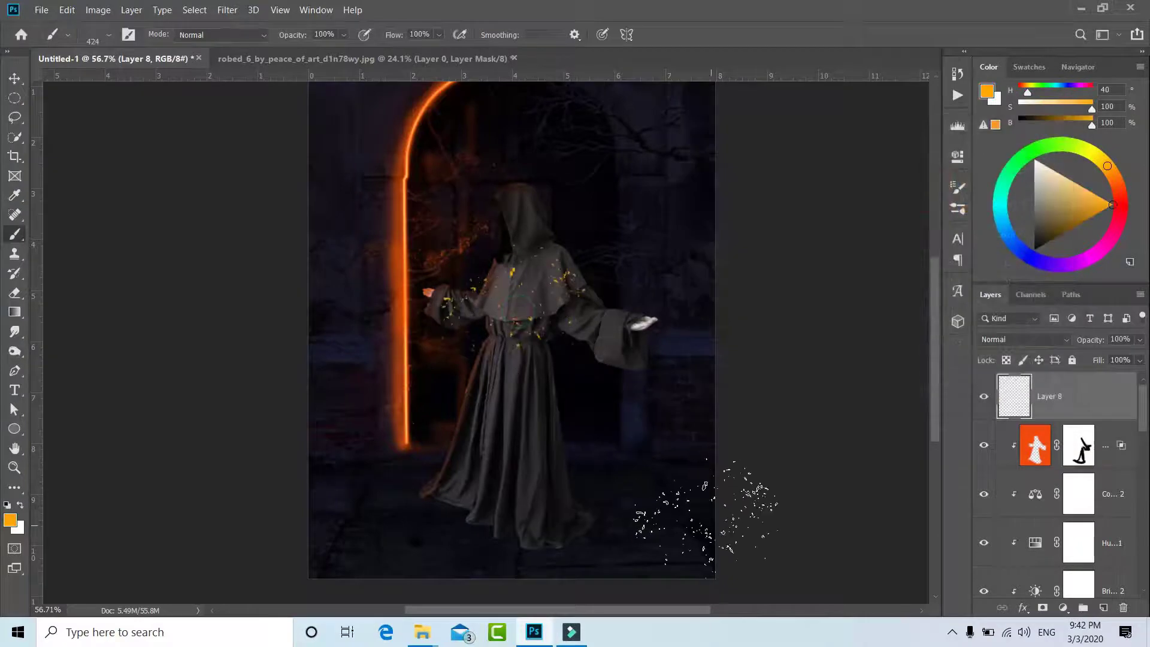
Give Layer 8 an Outer Glow with opacity 75, size 27 and spread 0
double_click(1100, 409)
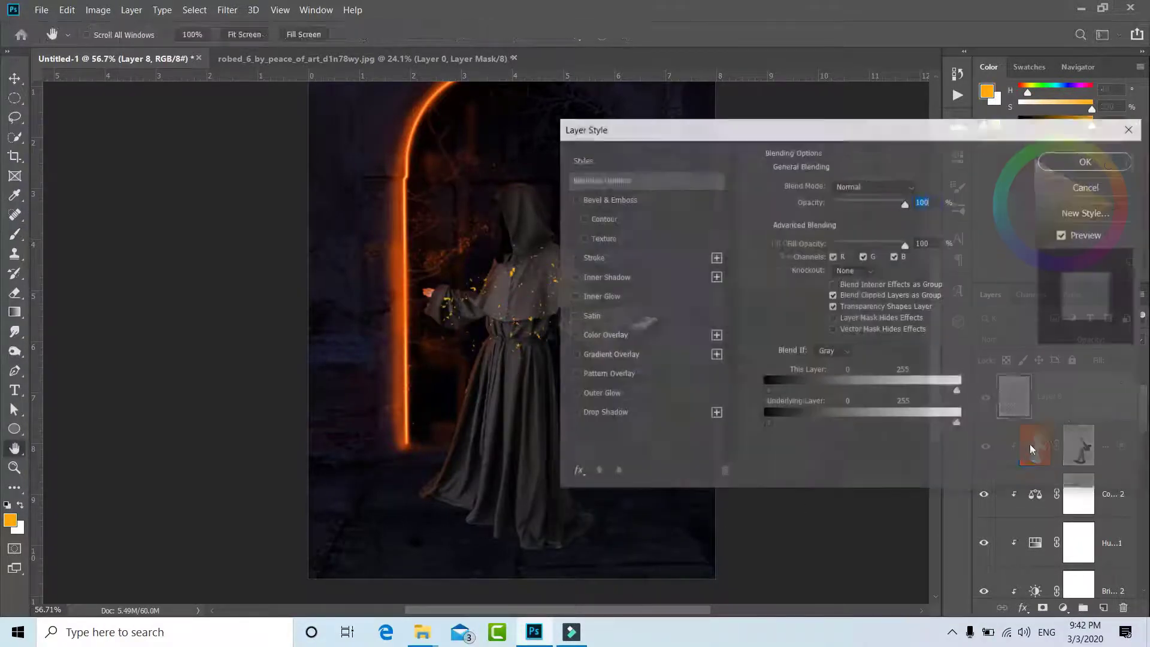
left_click(593, 395)
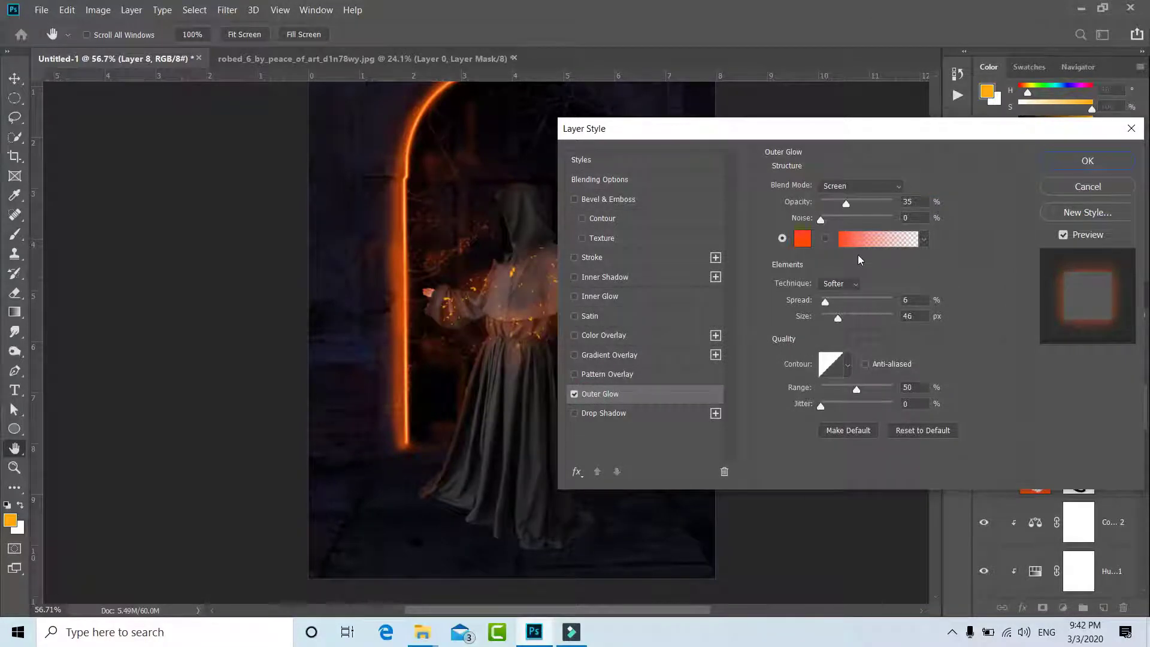
double_click(909, 201)
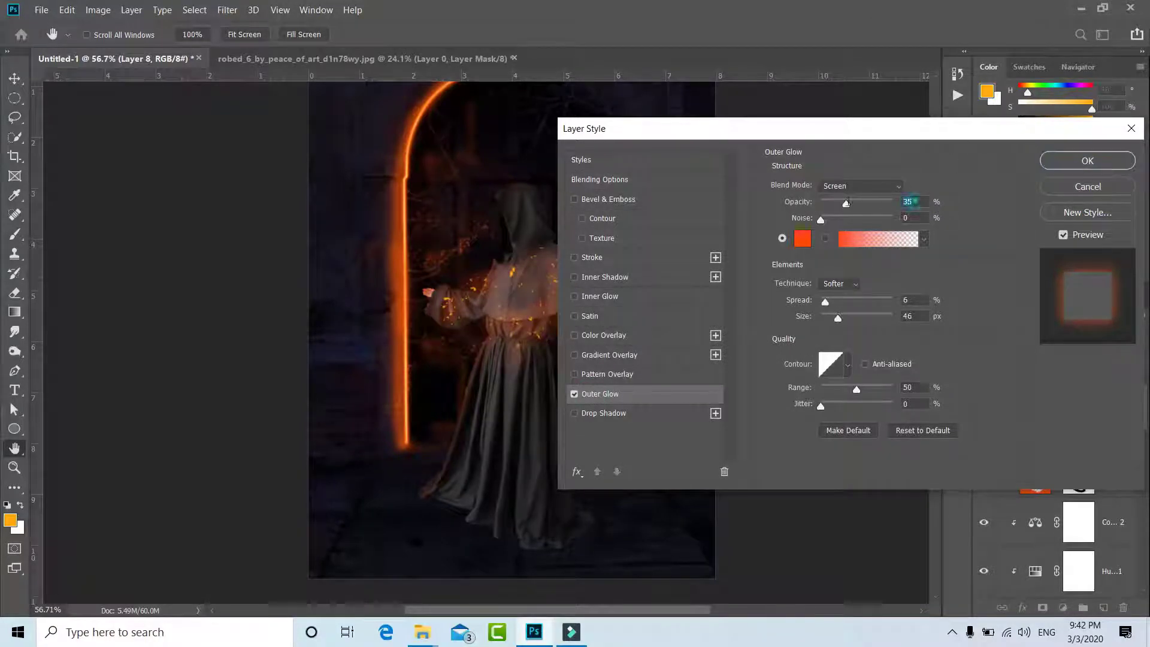
type("75")
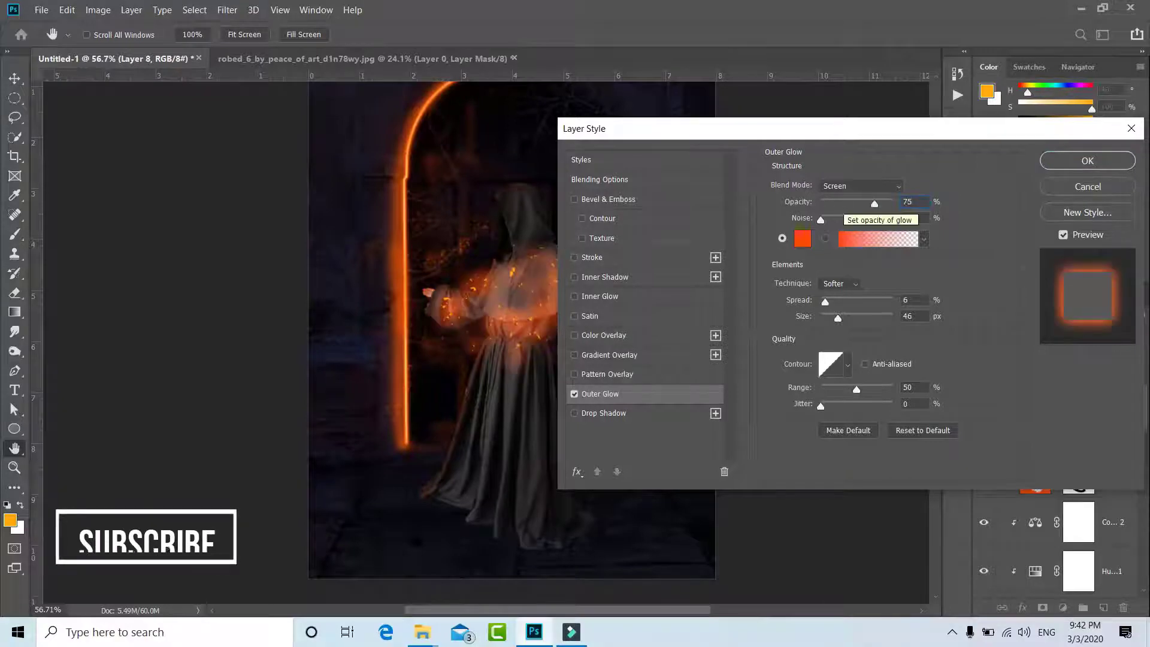
double_click(912, 317)
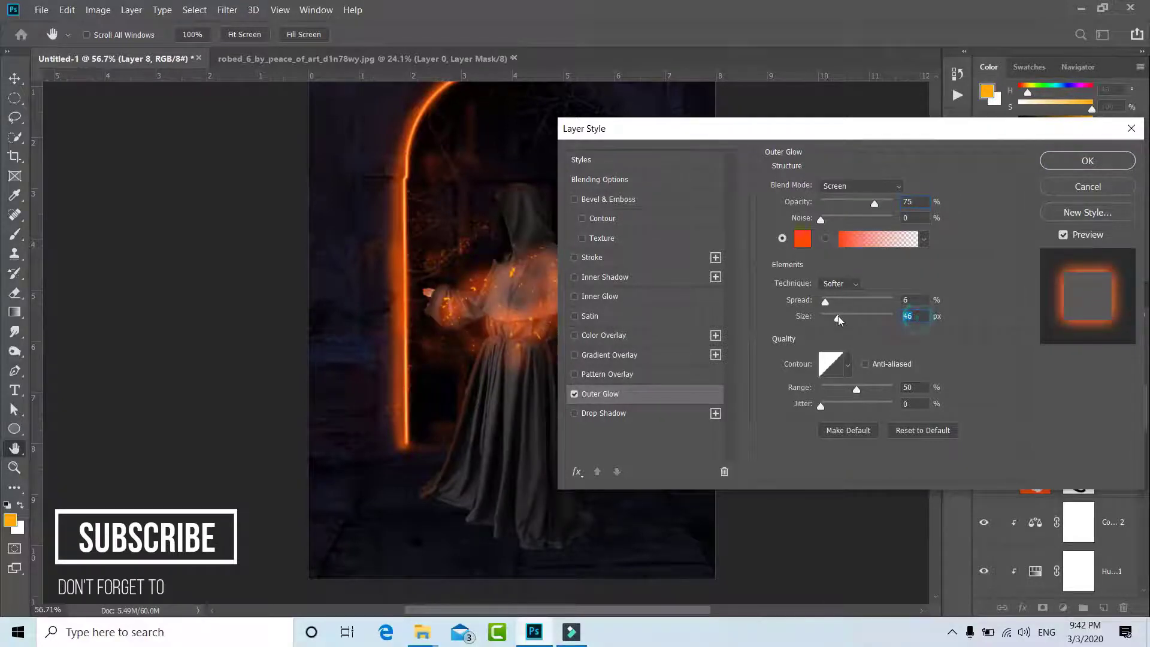
type("27")
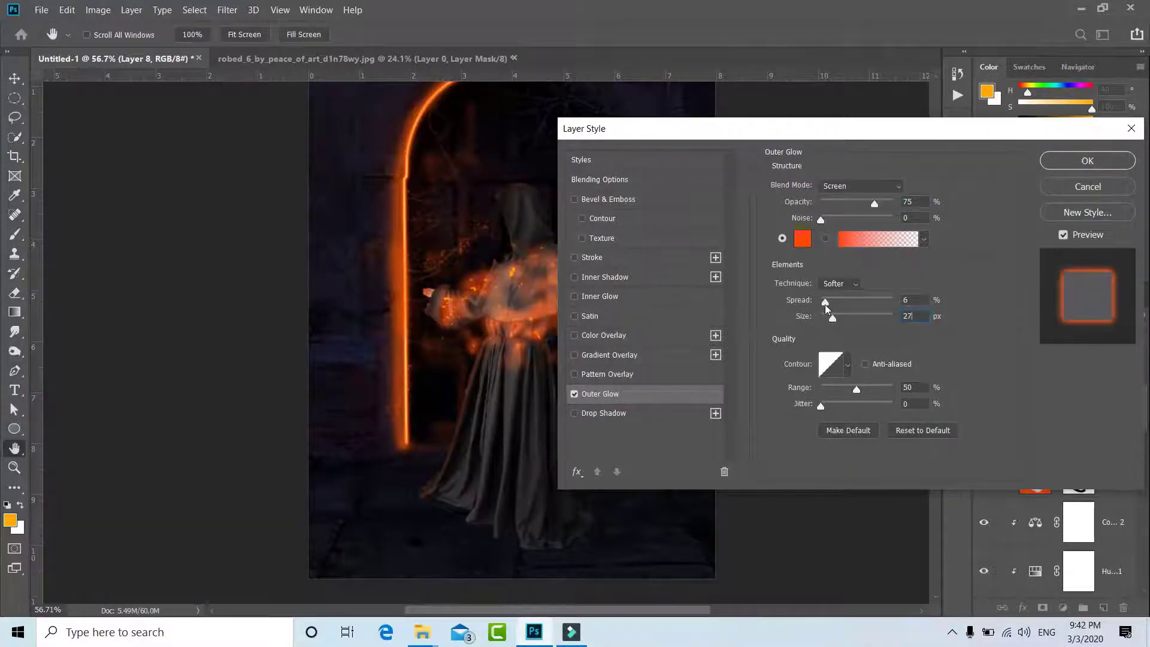
left_click_drag(825, 301, 793, 306)
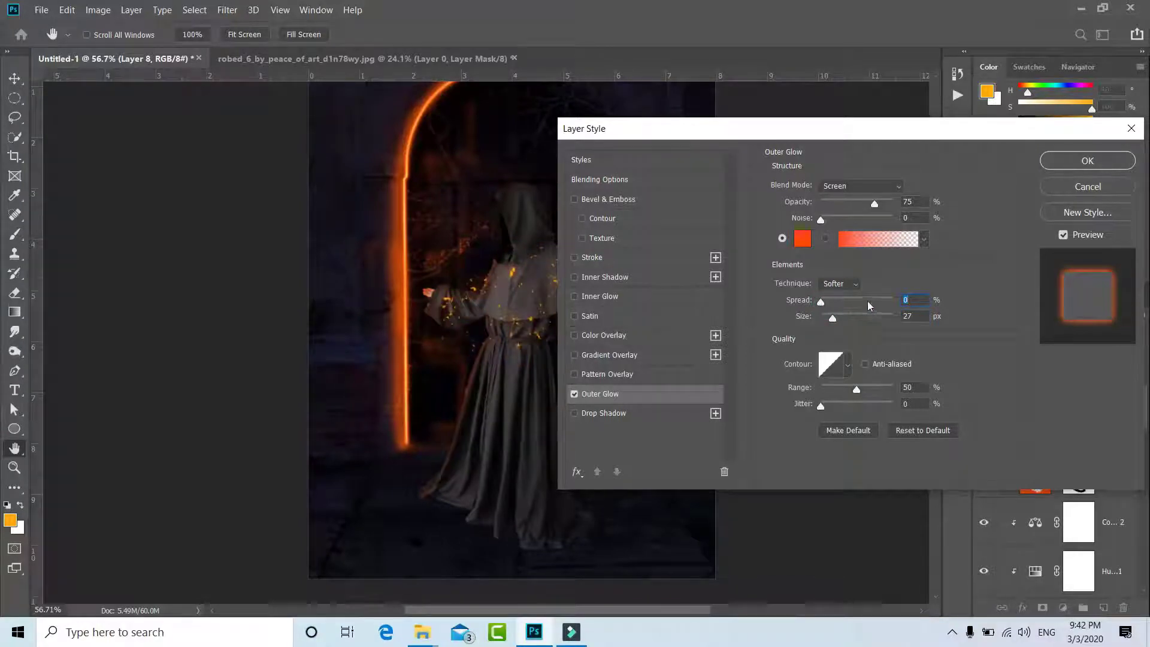
left_click(1082, 163)
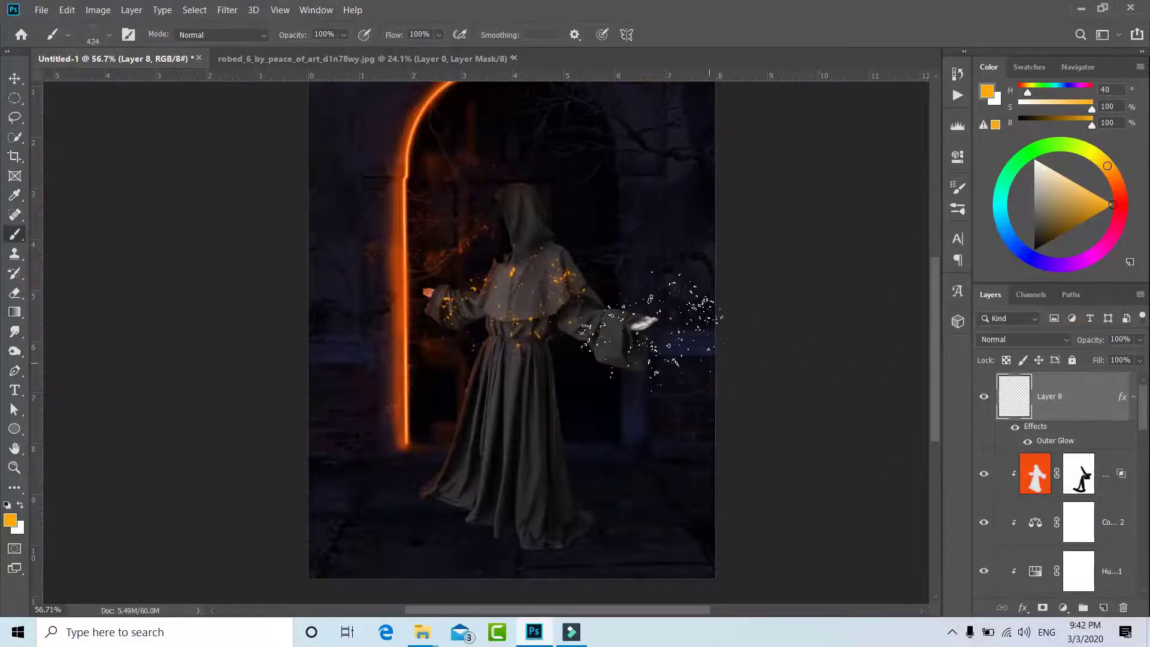
Apply a Motion Blur to the sparkles at -11° angle with a 5-pixel distance
left_click(227, 11)
left_click(271, 166)
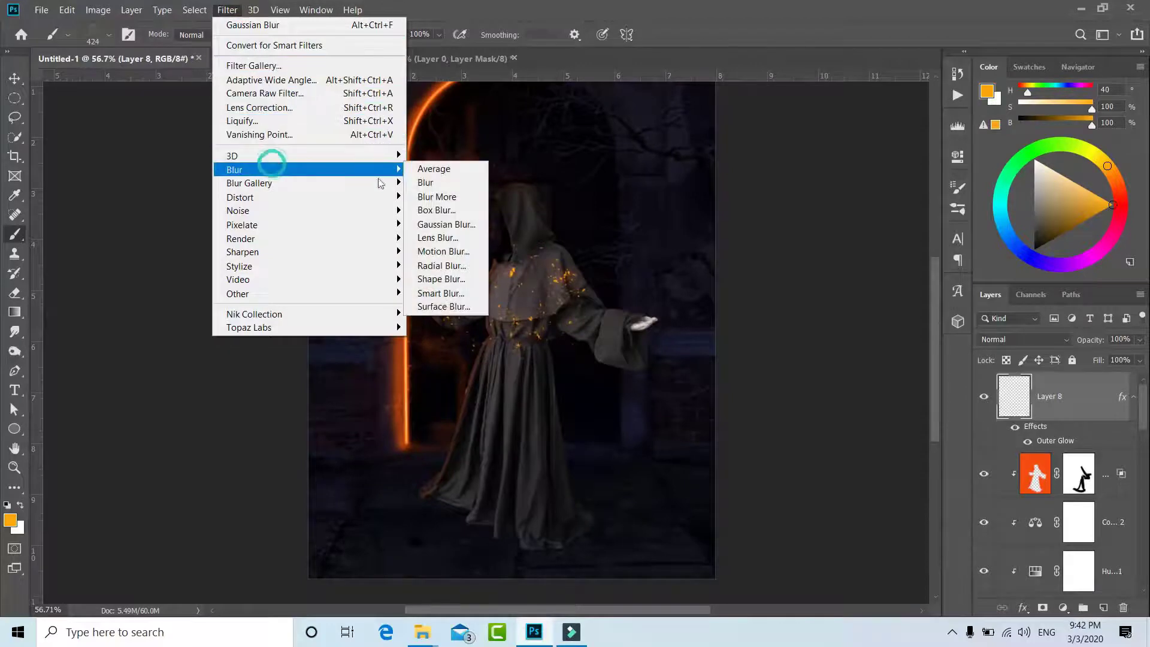
left_click(443, 251)
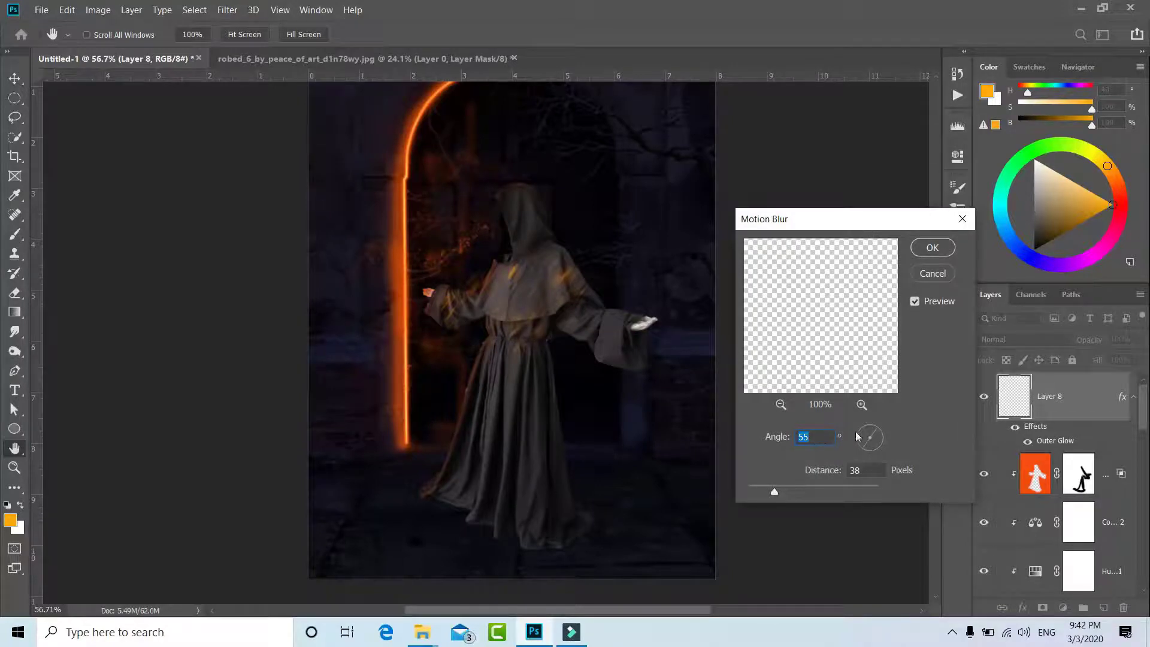
mouse_move(867, 440)
left_mouse_down()
mouse_move(877, 443)
mouse_move(854, 426)
left_mouse_up()
type("-11")
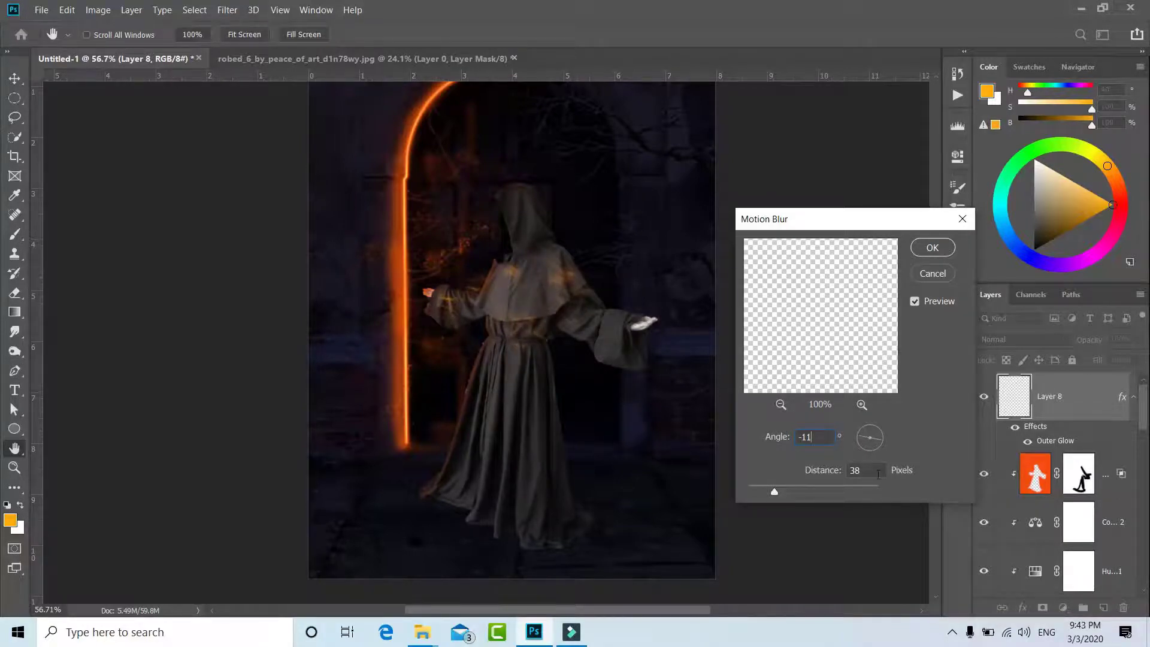
left_click_drag(774, 493, 754, 494)
key("Tab")
left_click(933, 247)
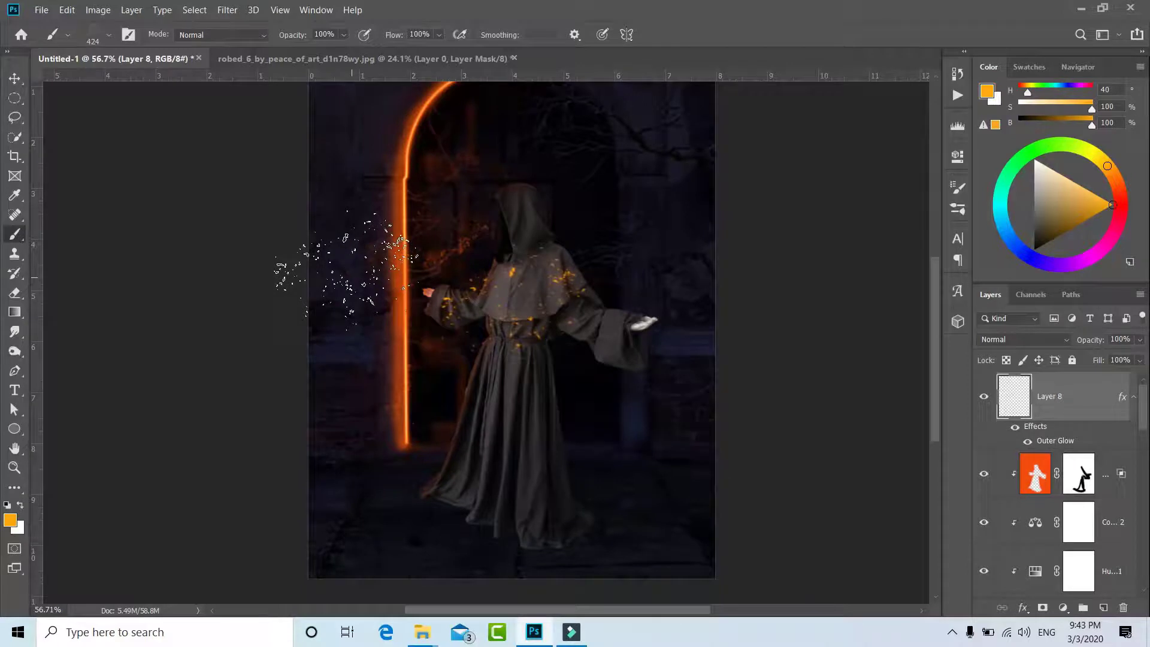
scroll(1066, 467, "down", 5)
Add a layer above Layer 6 with a black soft round brush, about 258 px at 20% opacity
left_click(1076, 483)
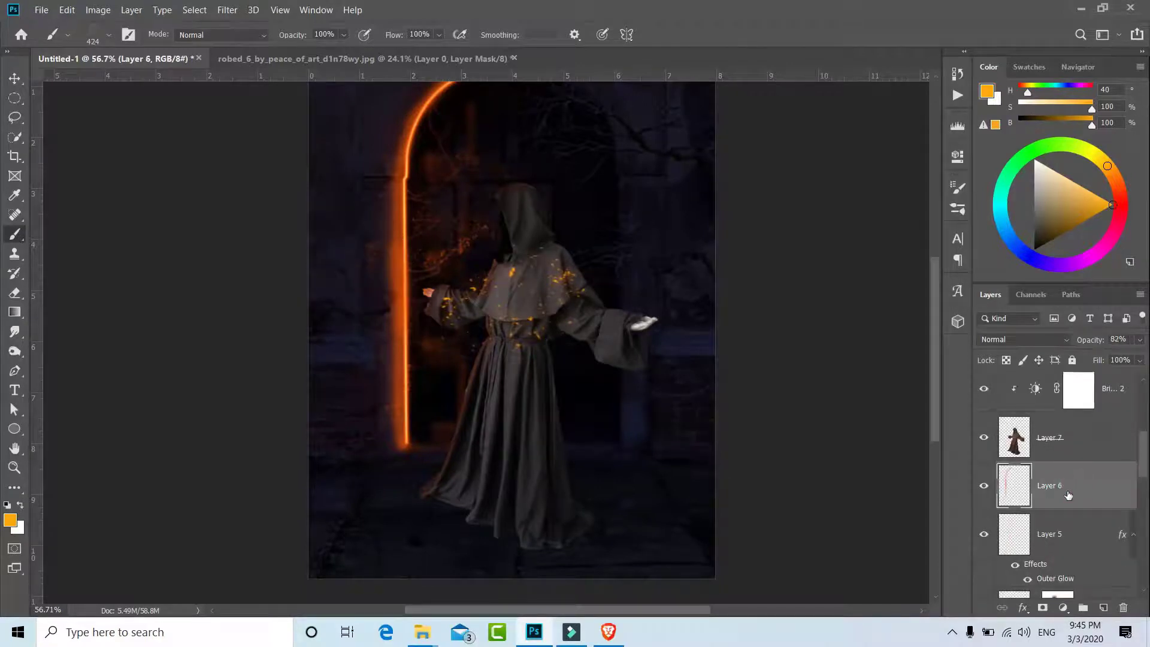
left_click(1104, 608)
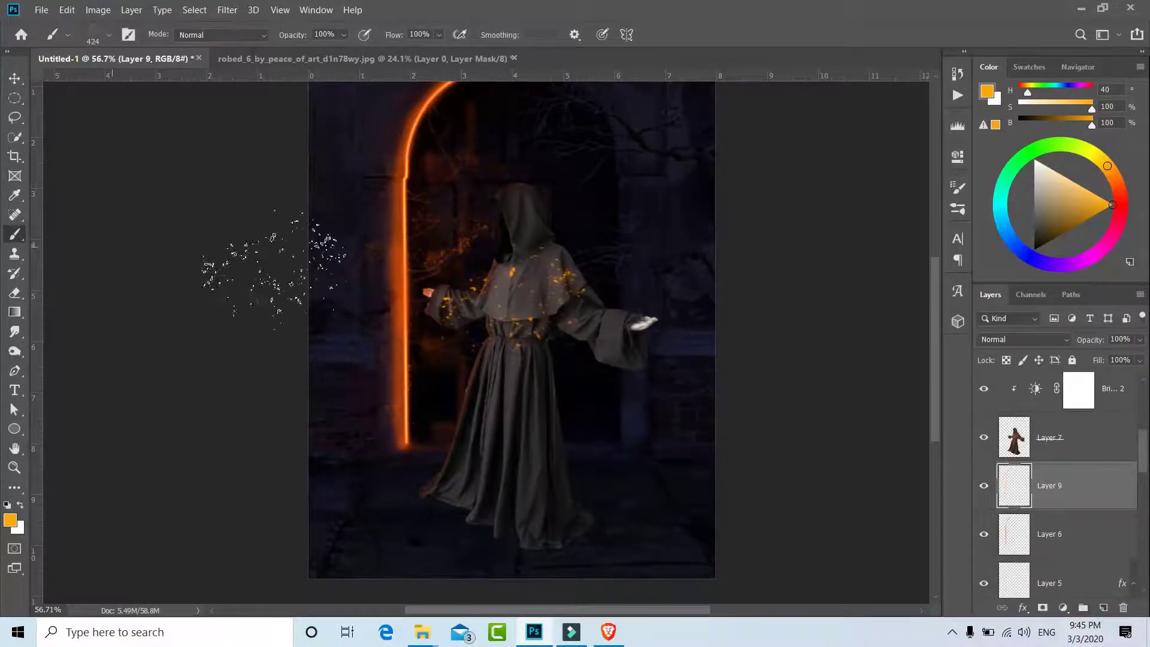
right_click(386, 301)
left_click(451, 391)
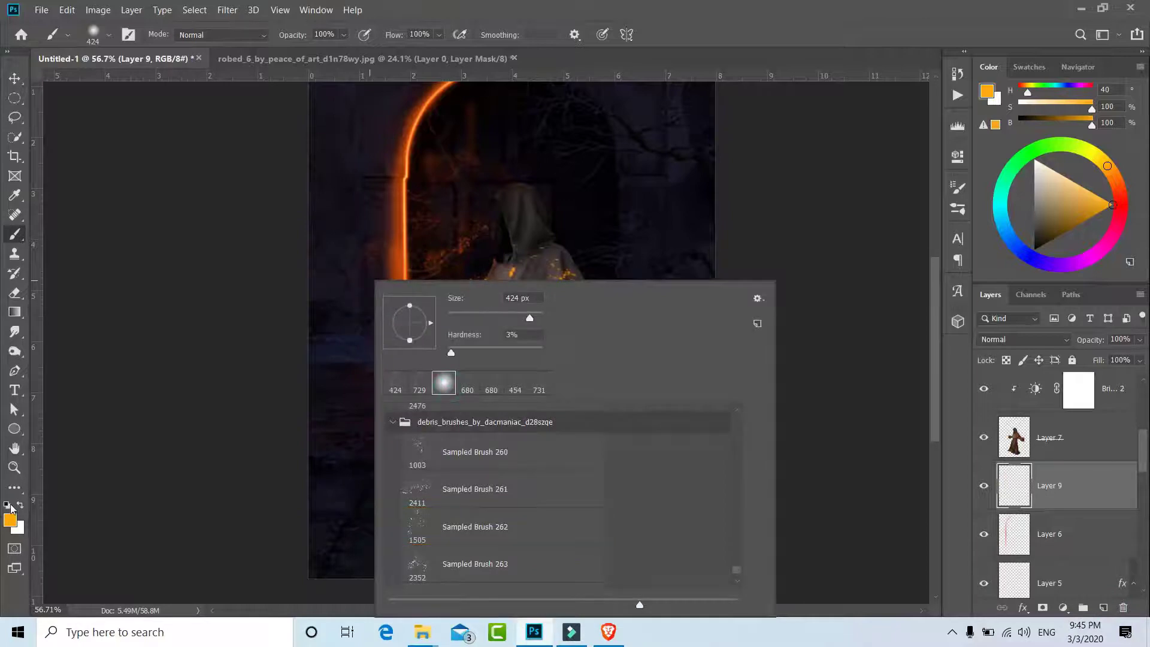
left_click(10, 507)
left_click_drag(567, 488, 518, 485)
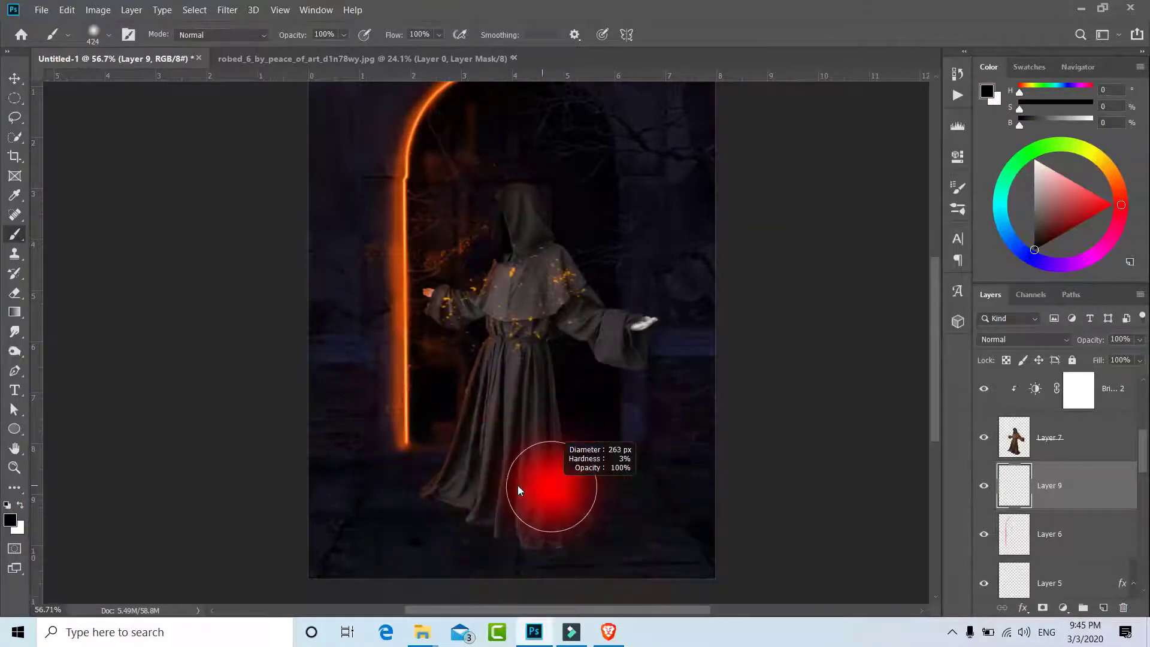
scroll(505, 554, "up", 3)
scroll(505, 555, "up", 1)
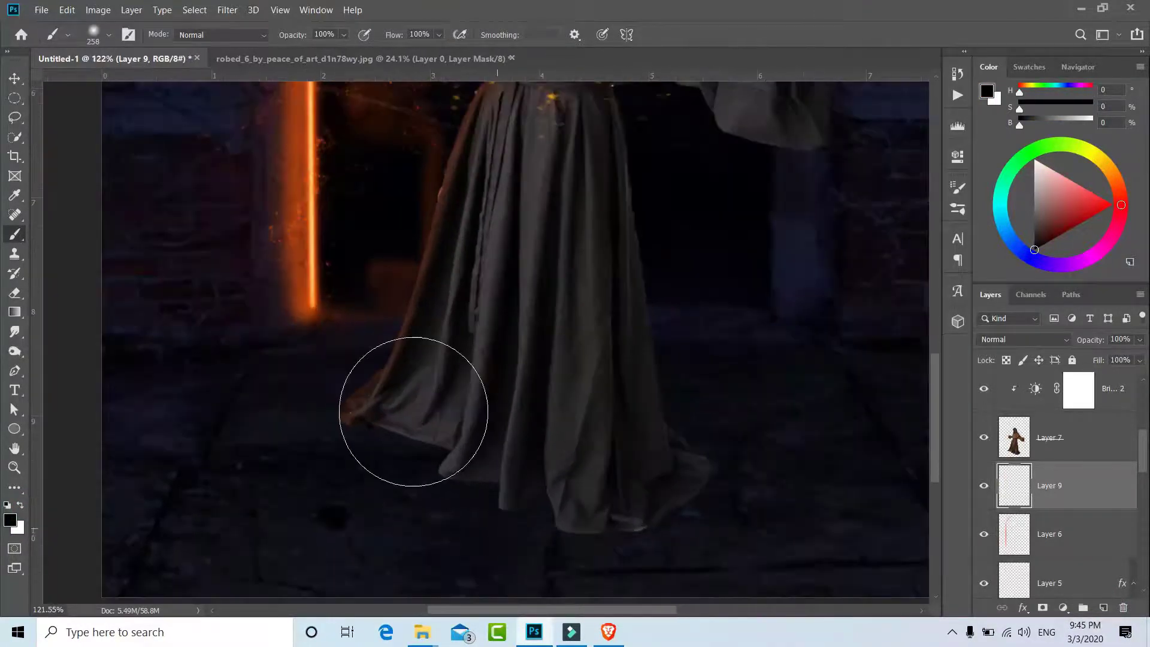
left_click_drag(289, 40, 261, 45)
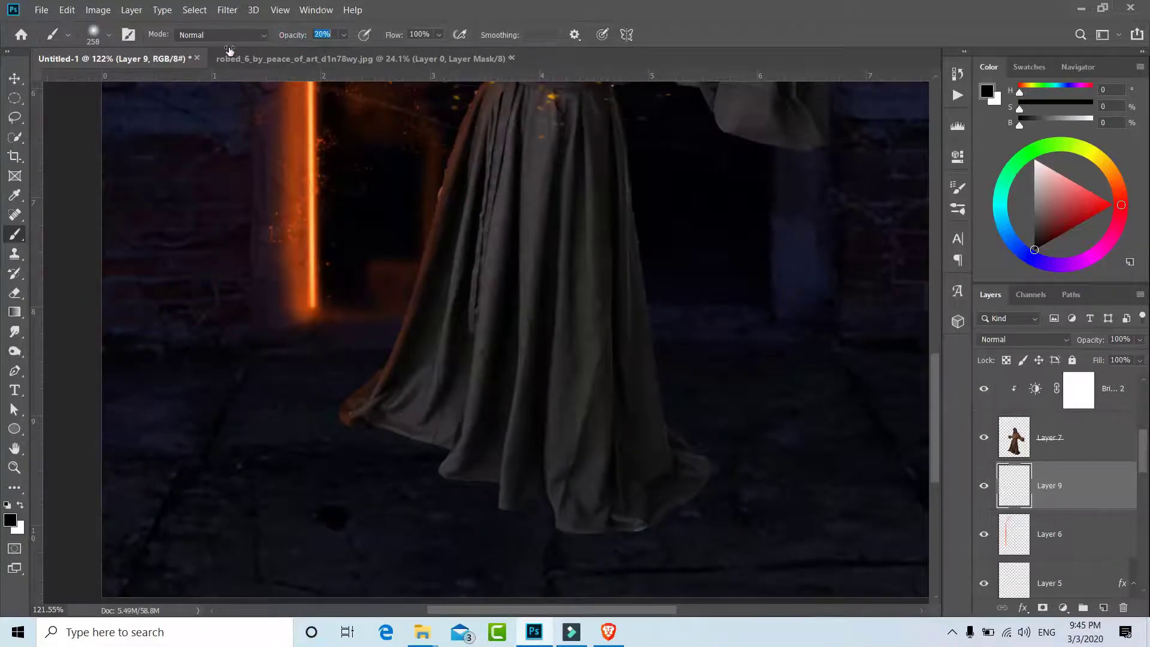
Paint a faint shadow under the robe hem and deepen it with the Burn tool
left_click_drag(419, 419, 410, 472)
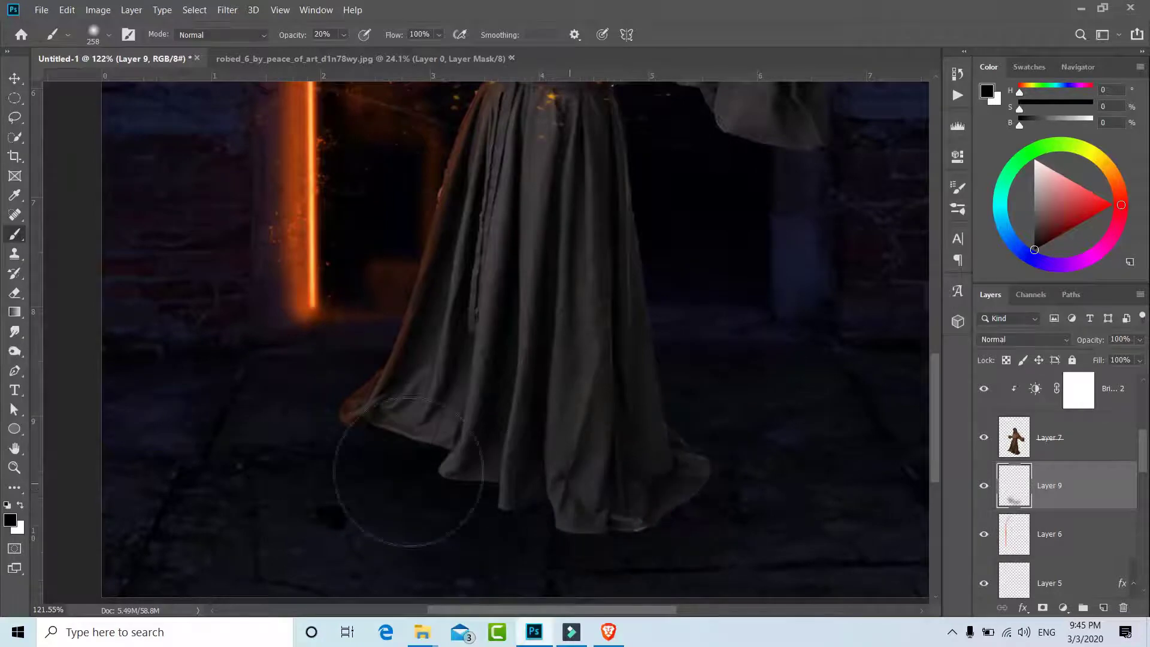
scroll(409, 472, "down", 4)
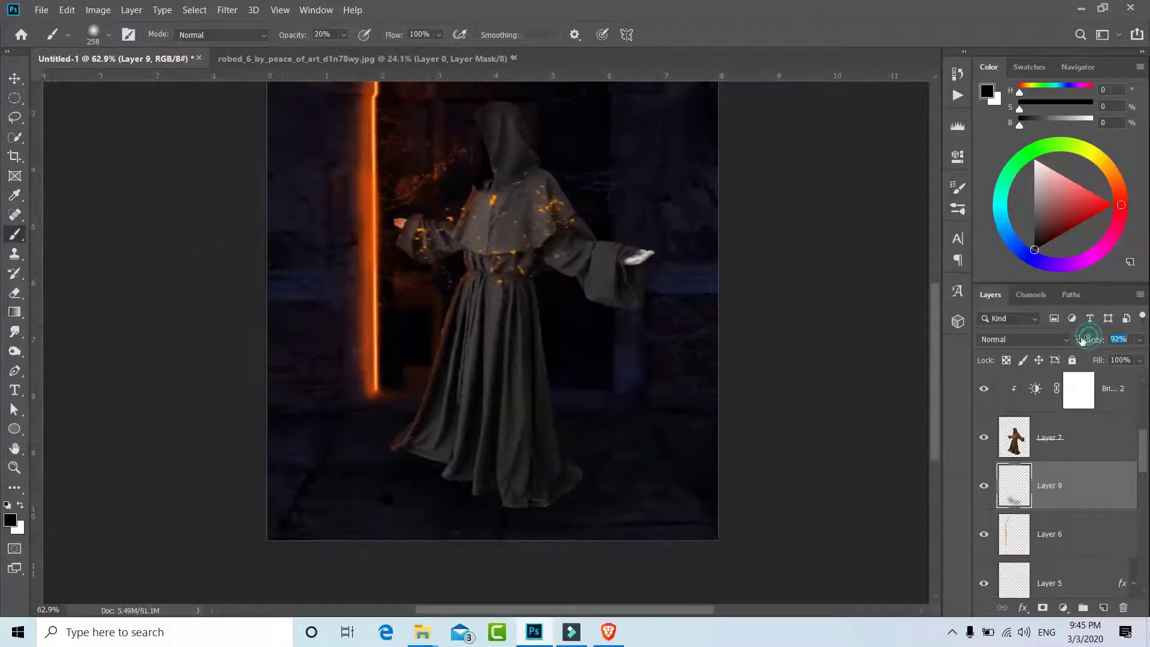
left_click(15, 352)
mouse_move(411, 449)
left_mouse_down()
mouse_move(575, 498)
mouse_move(514, 506)
mouse_move(565, 506)
mouse_move(501, 494)
mouse_move(478, 506)
mouse_move(488, 475)
mouse_move(423, 462)
mouse_move(511, 503)
mouse_move(598, 482)
mouse_move(417, 446)
mouse_move(426, 464)
mouse_move(413, 474)
left_mouse_up()
Burn the monk's lower robe, waist, chest, shoulder and right sleeve on Layer 7
left_click(1055, 437)
left_click_drag(521, 321, 506, 454)
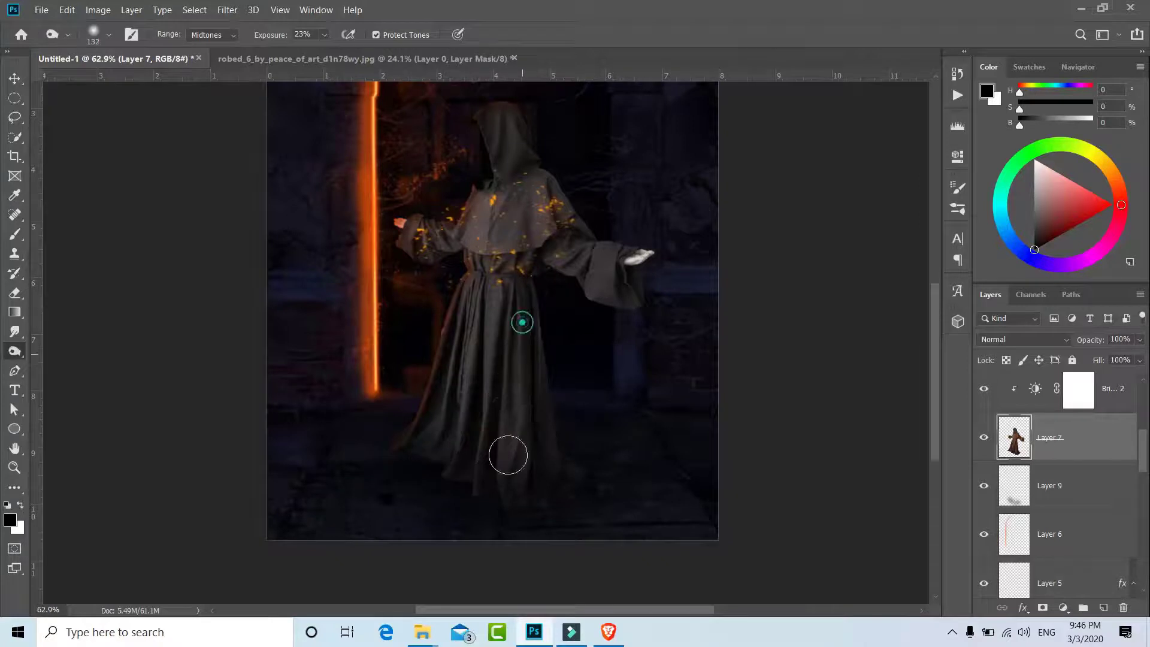
left_click_drag(518, 416, 540, 358)
left_click_drag(493, 321, 503, 442)
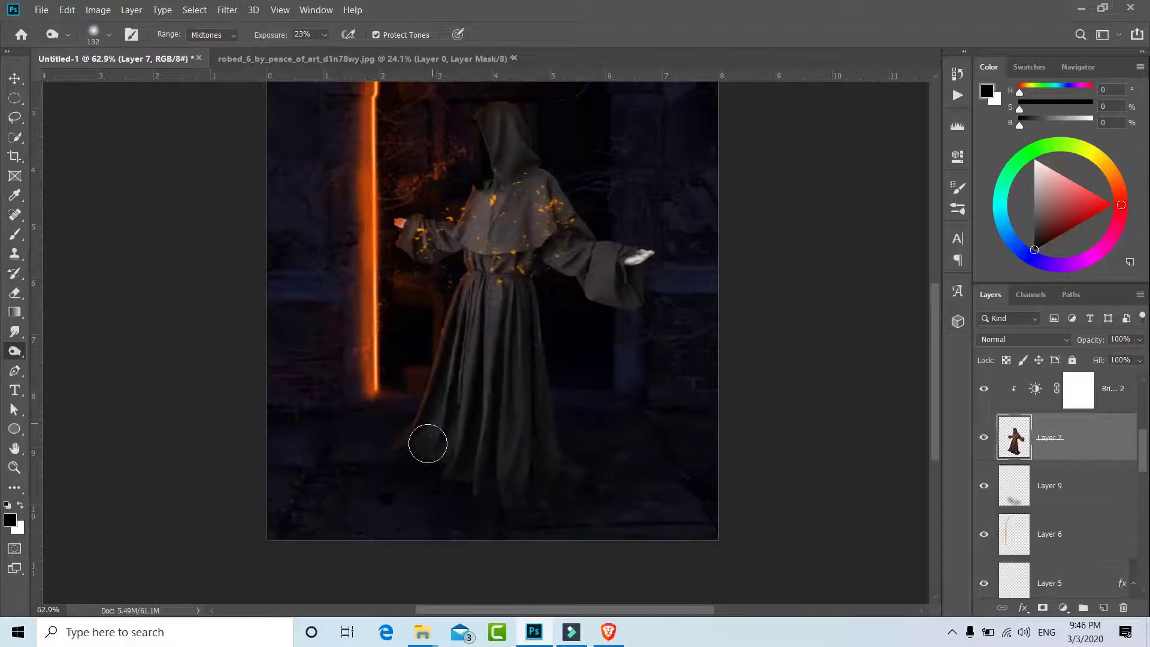
left_click_drag(508, 216, 551, 246)
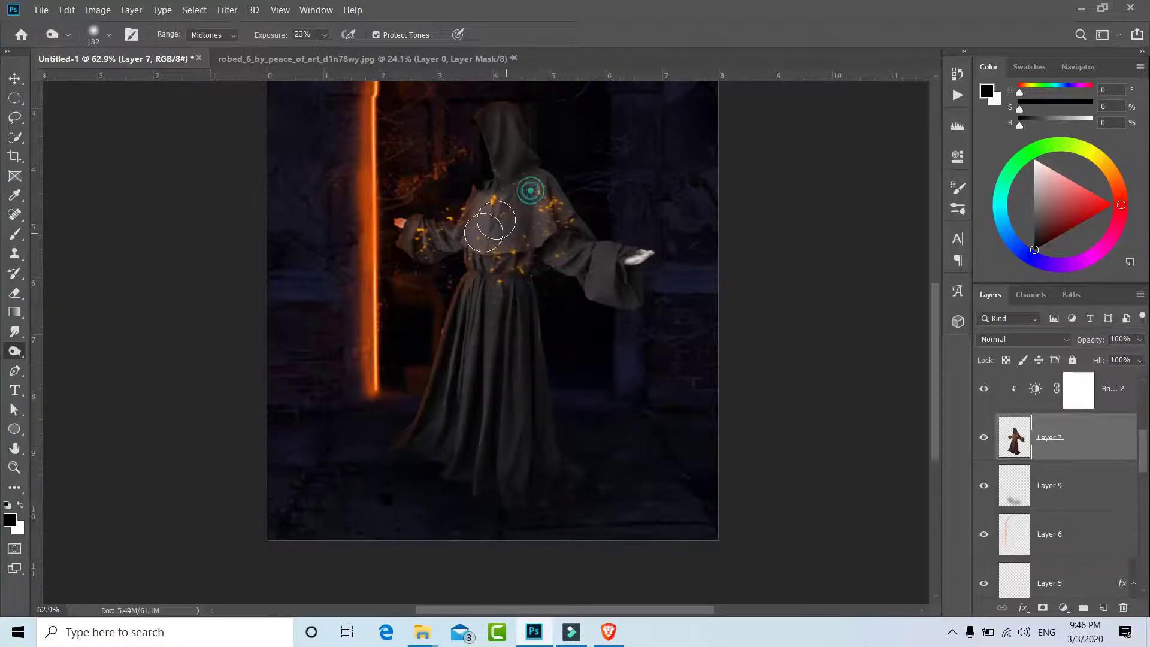
left_click_drag(619, 282, 588, 259)
left_click_drag(665, 306, 591, 353)
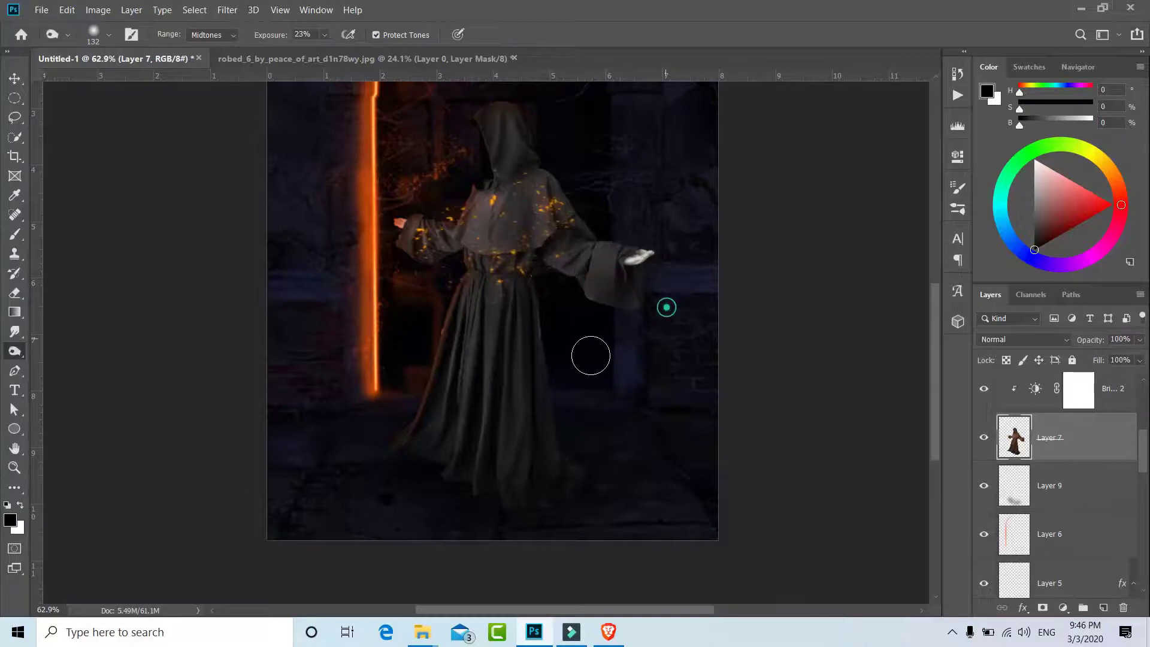
Dodge highlights down the robe front, its left side and near the waist
right_click(24, 356)
left_click(52, 350)
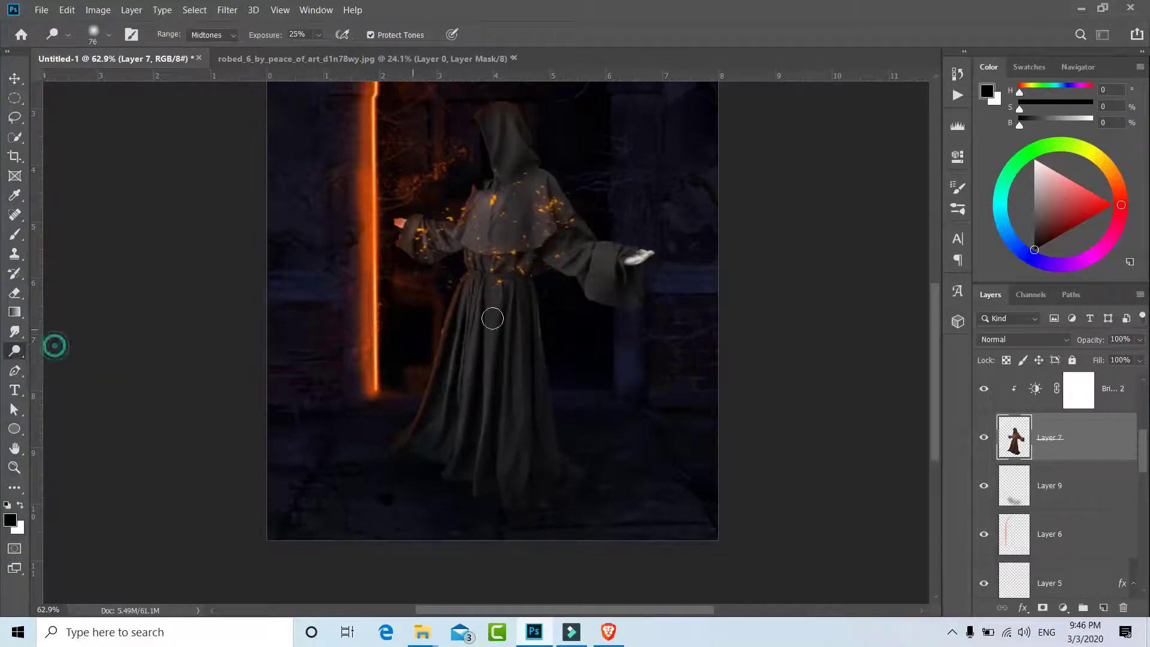
left_click_drag(496, 317, 486, 369)
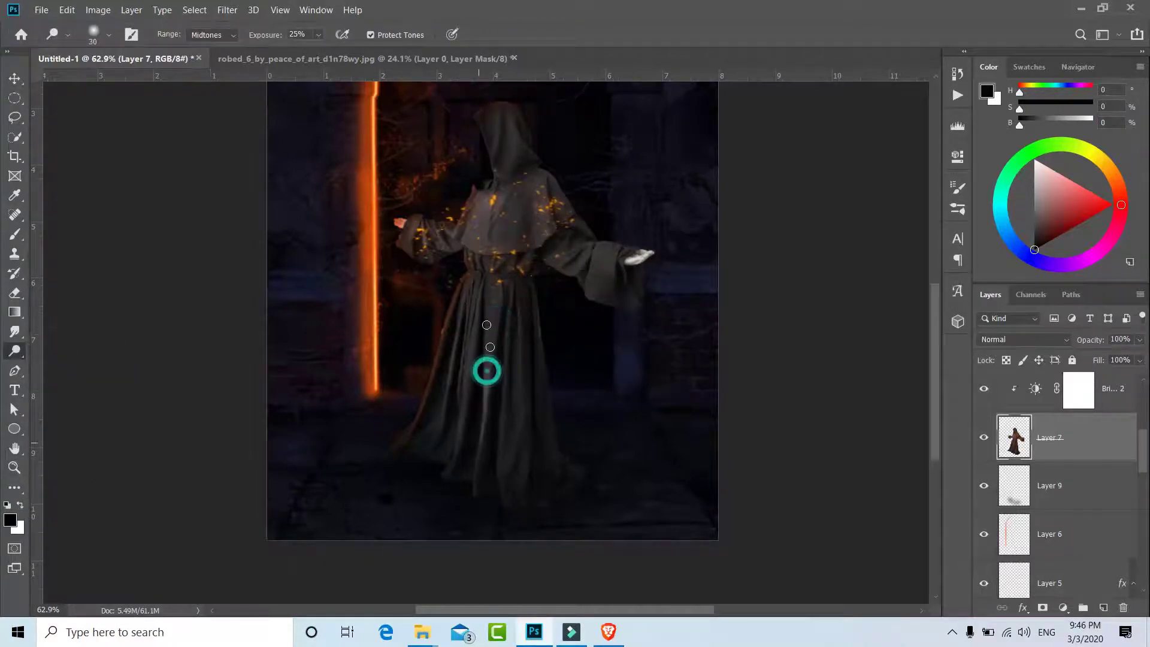
mouse_move(477, 313)
left_mouse_down()
mouse_move(471, 358)
mouse_move(510, 392)
mouse_move(511, 466)
left_mouse_up()
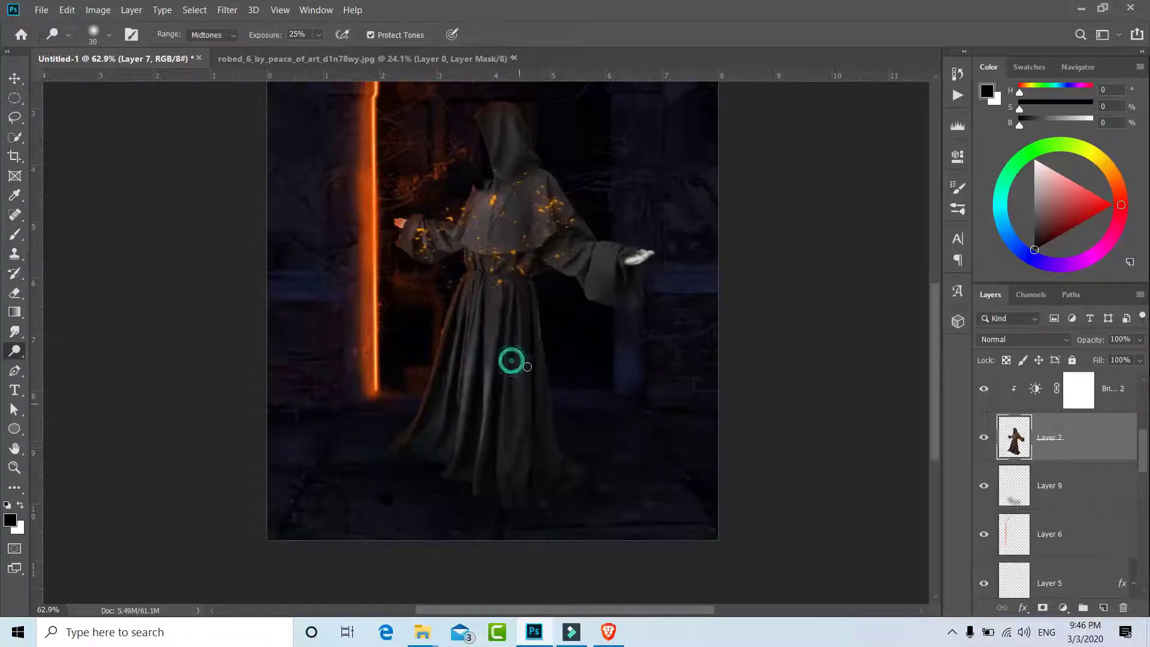
left_click_drag(517, 303, 558, 432)
left_click_drag(469, 318, 444, 414)
left_click_drag(479, 251, 486, 390)
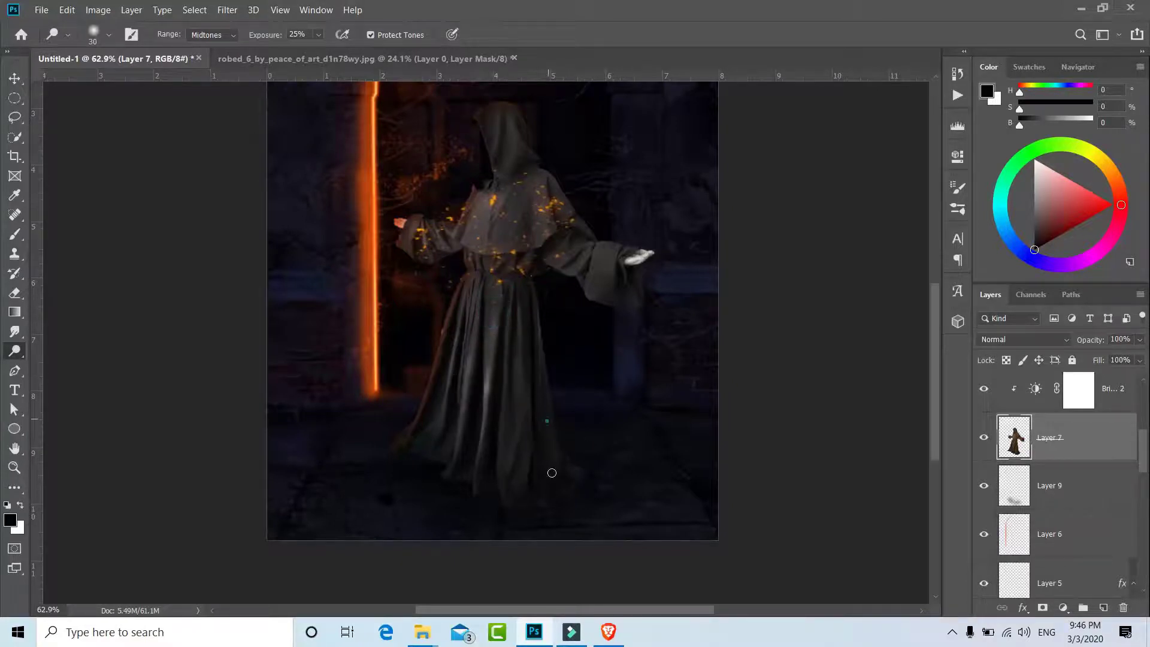
Lighten the monk's hood and left sleeve with the Dodge tool
scroll(514, 214, "up", 3)
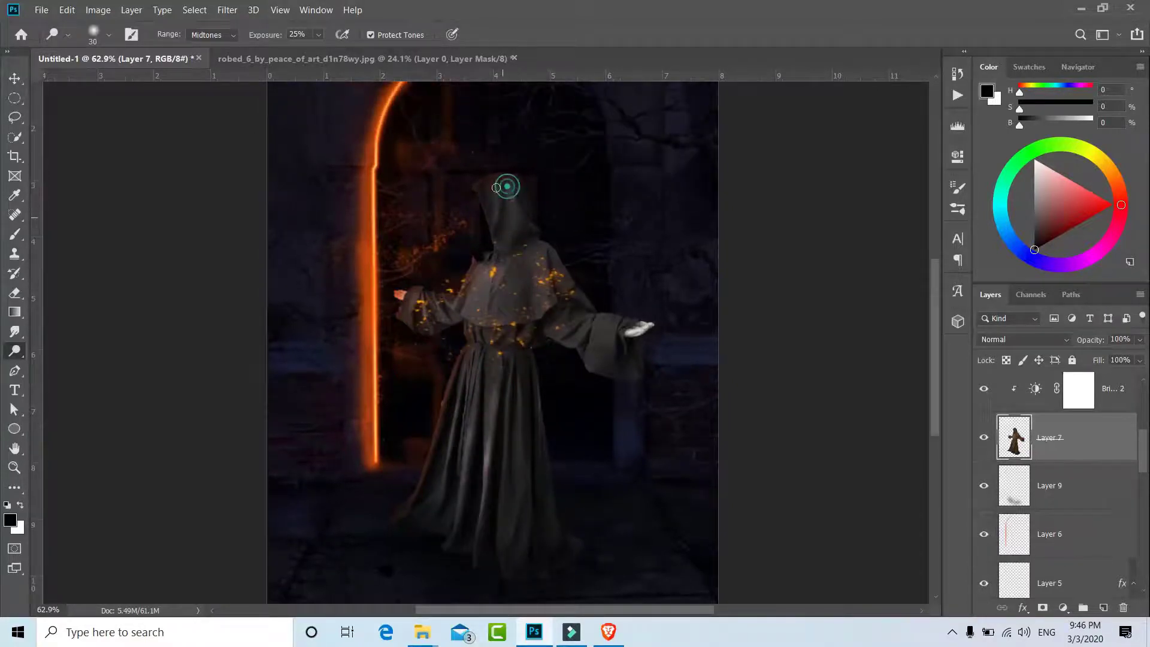
left_click_drag(497, 188, 478, 190)
left_click_drag(564, 265, 609, 334)
left_click_drag(434, 325, 423, 310)
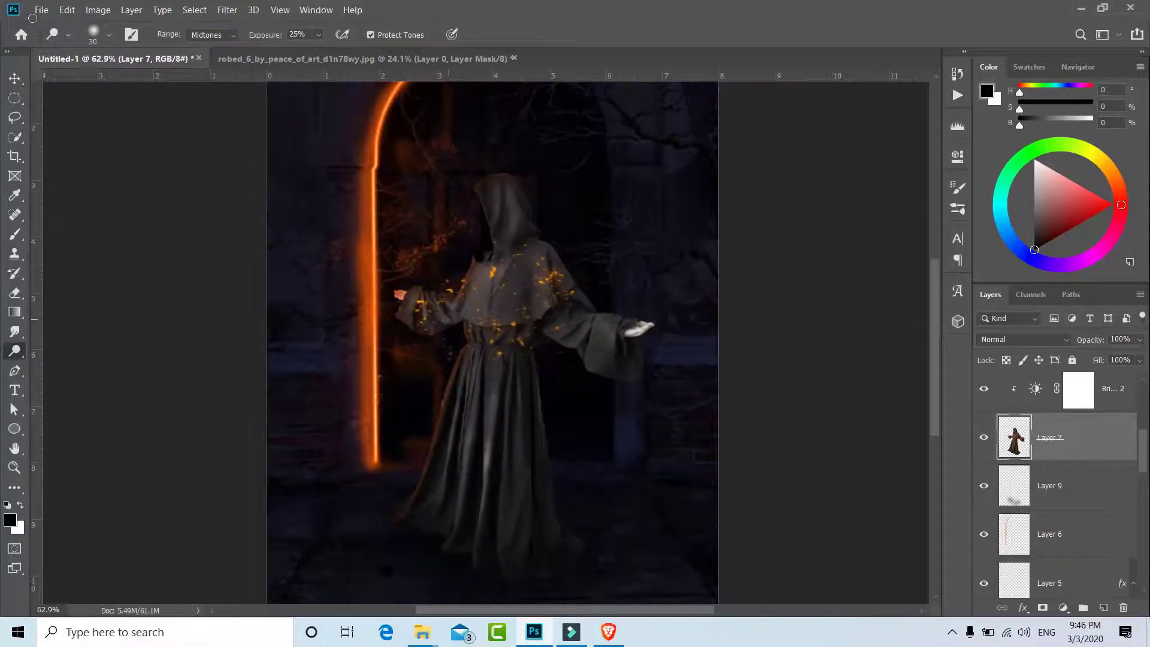
scroll(287, 274, "down", 3)
scroll(1062, 422, "up", 5)
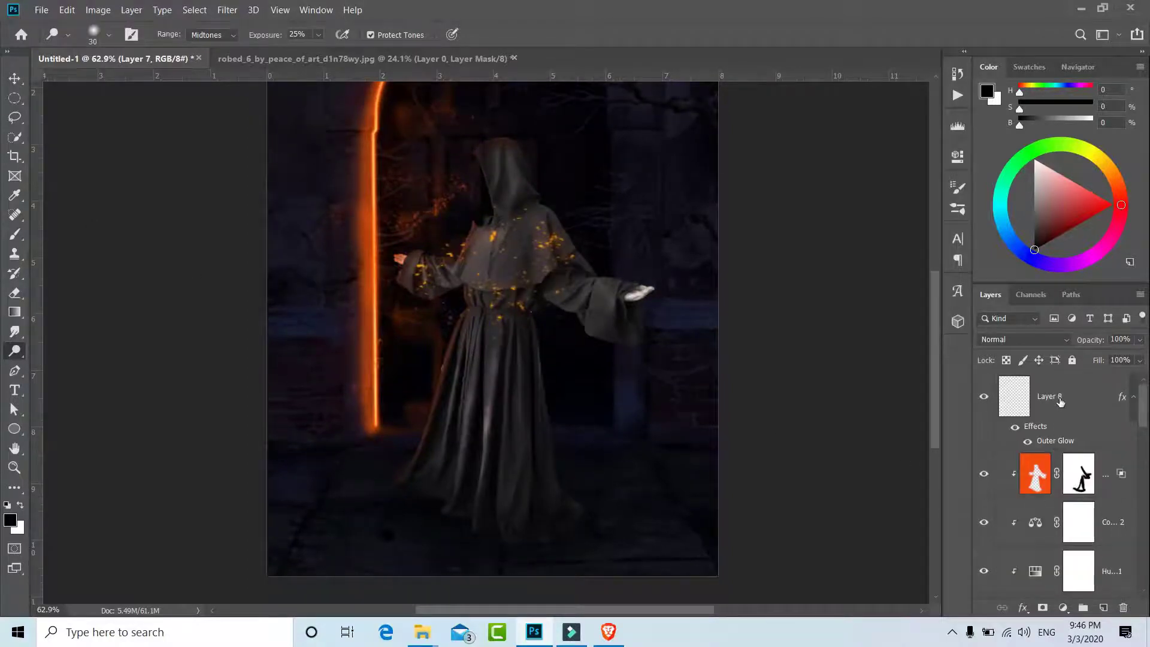
Select Layer 8 and start placing an embedded image from the File menu
left_click(1060, 401)
left_click(67, 10)
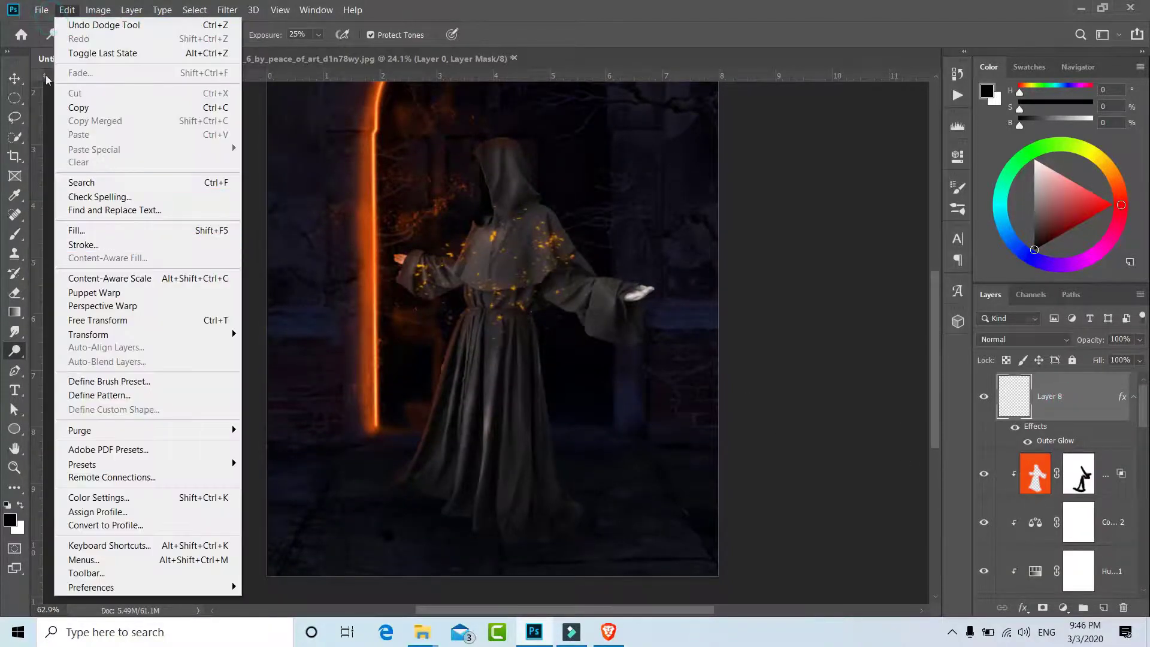
left_click(96, 278)
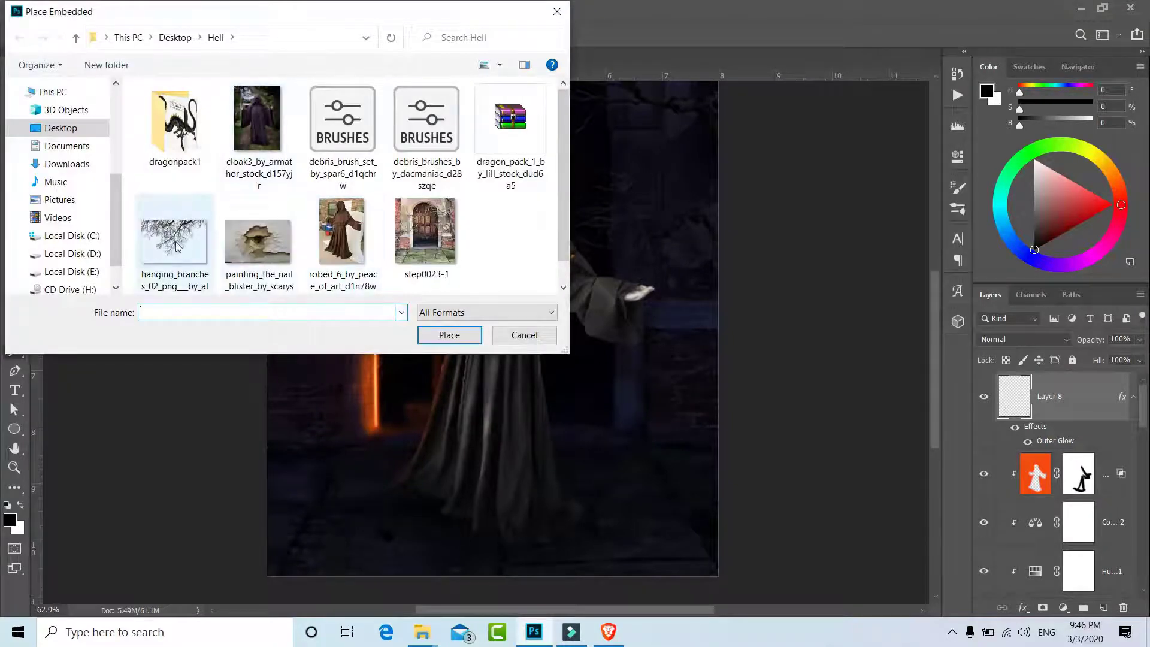
Place the hanging_branches image rotated about 180° along the bottom of the scene
double_click(175, 242)
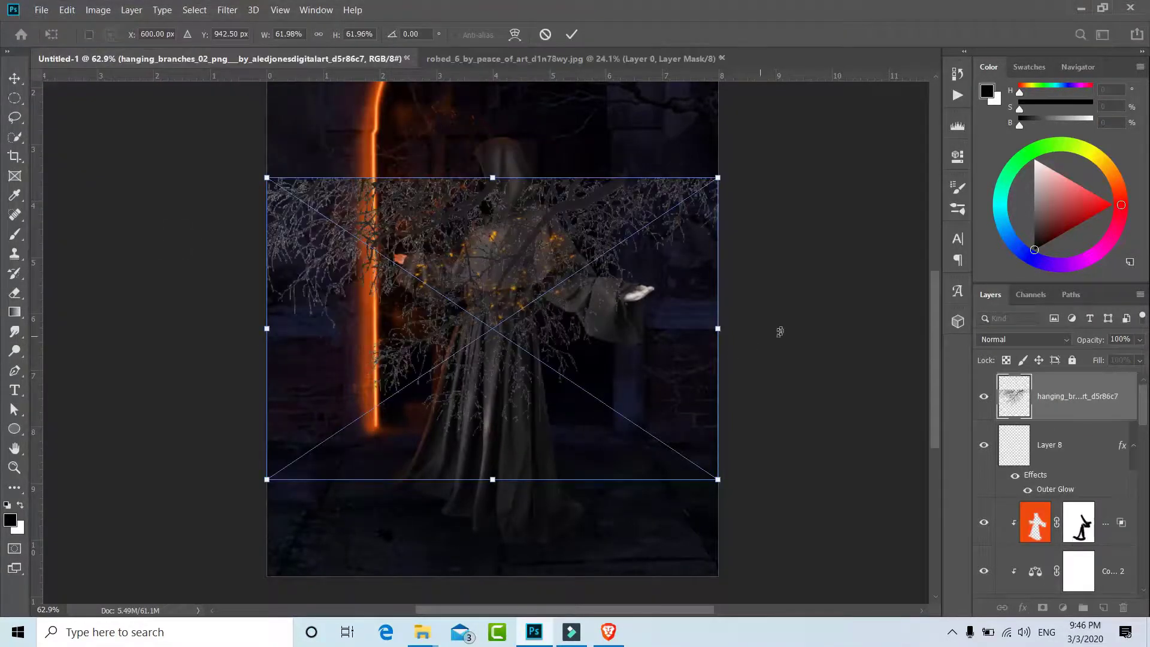
mouse_move(781, 327)
left_mouse_down()
mouse_move(337, 382)
mouse_move(329, 324)
left_mouse_up()
left_click_drag(544, 374, 474, 456)
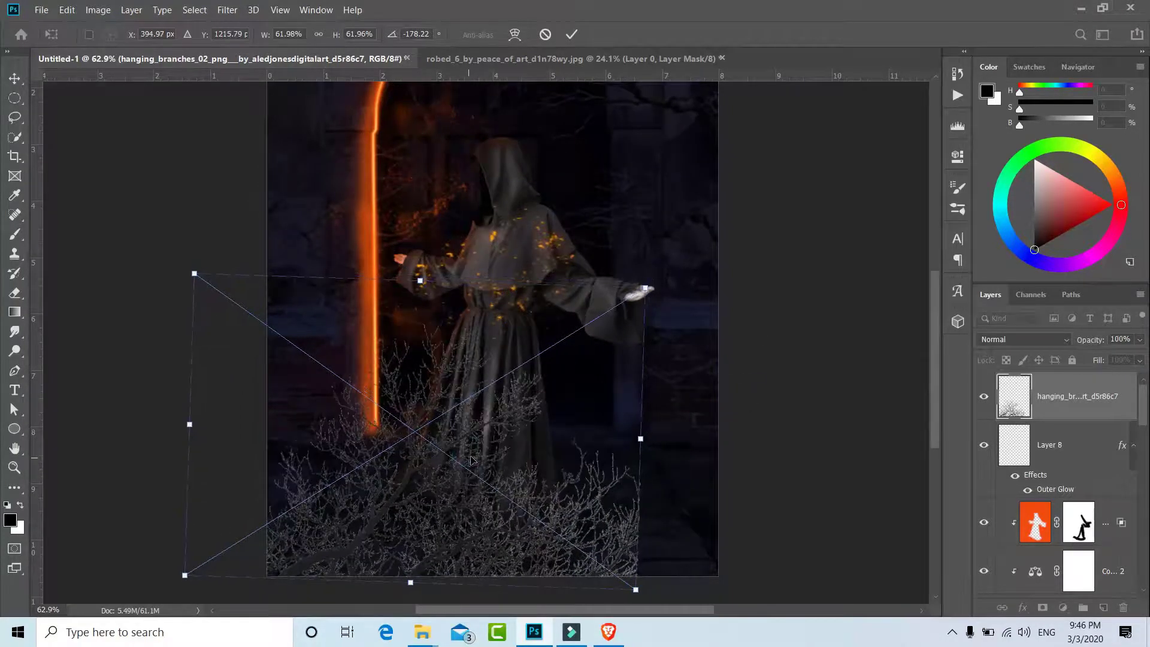
double_click(474, 457)
key("o")
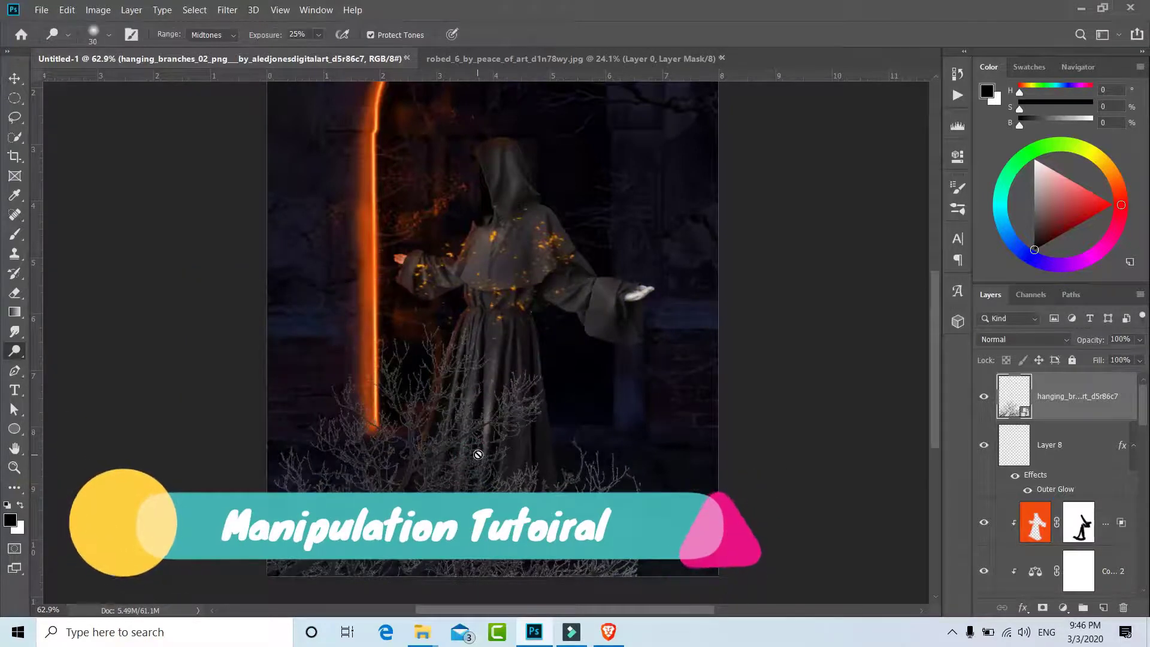
Soften the branches with a 3.8-pixel Gaussian Blur
left_click(228, 10)
mouse_move(235, 169)
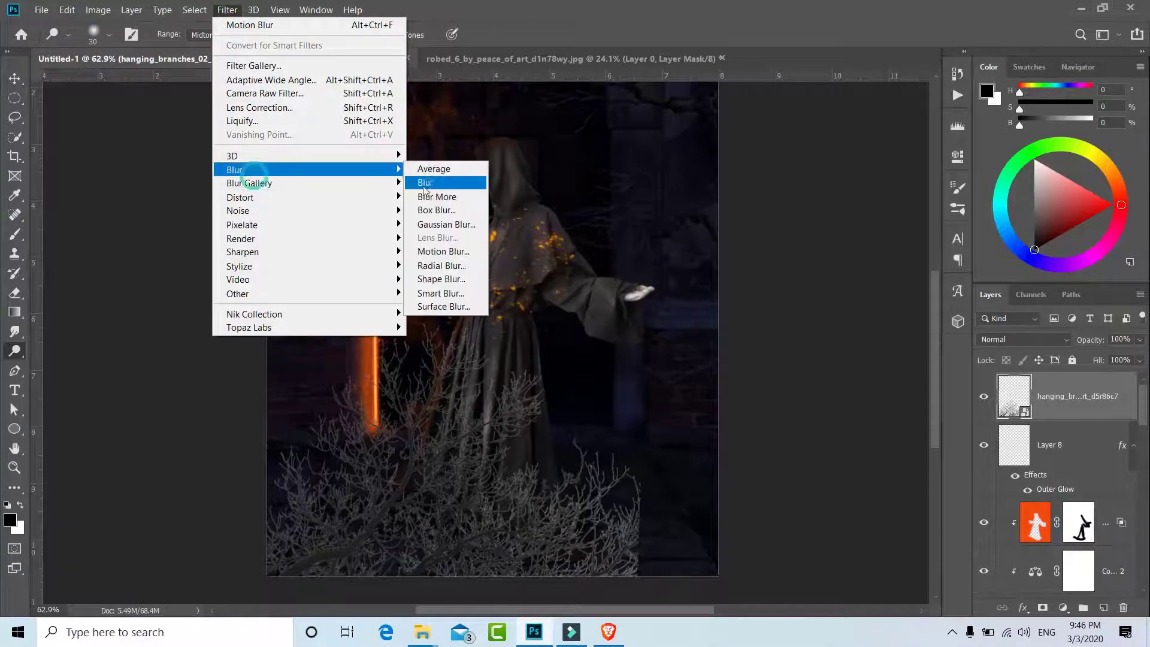
left_click(438, 226)
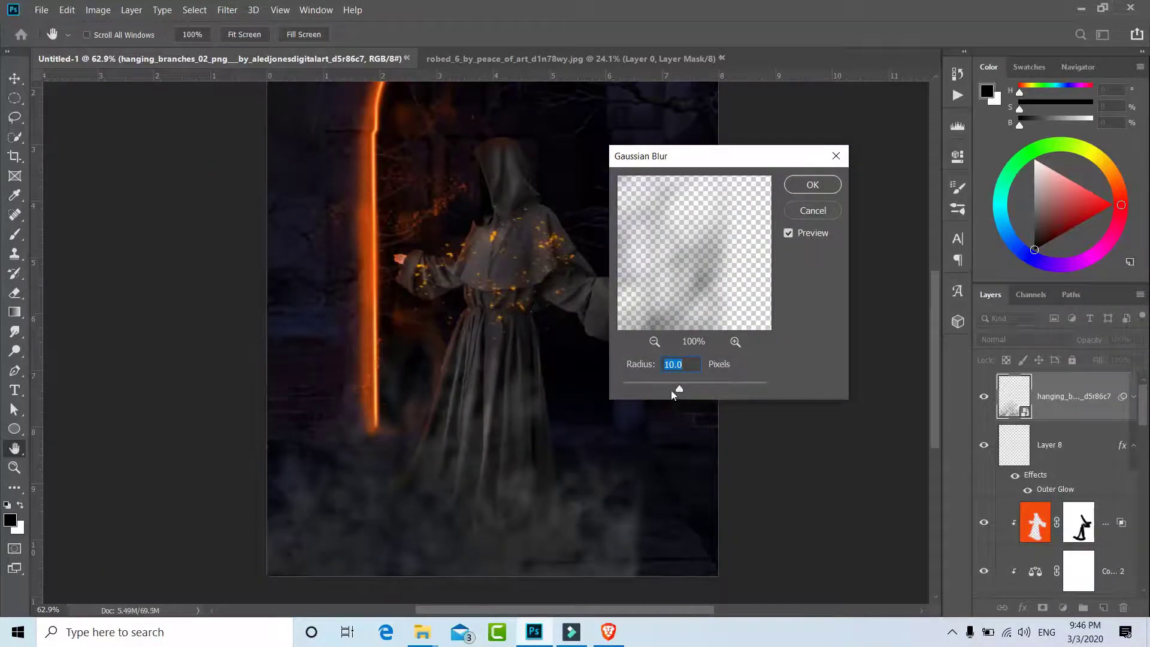
left_click_drag(664, 391, 651, 387)
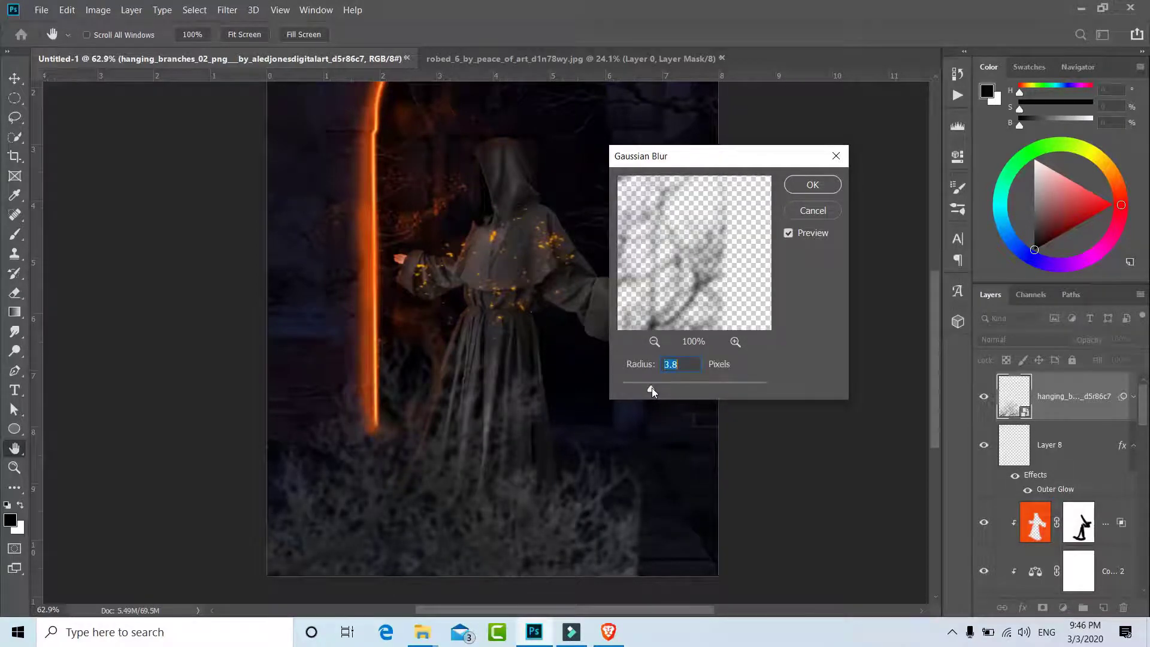
left_click(821, 183)
Shift the blurred branches layer to the left with the Move tool
key("o")
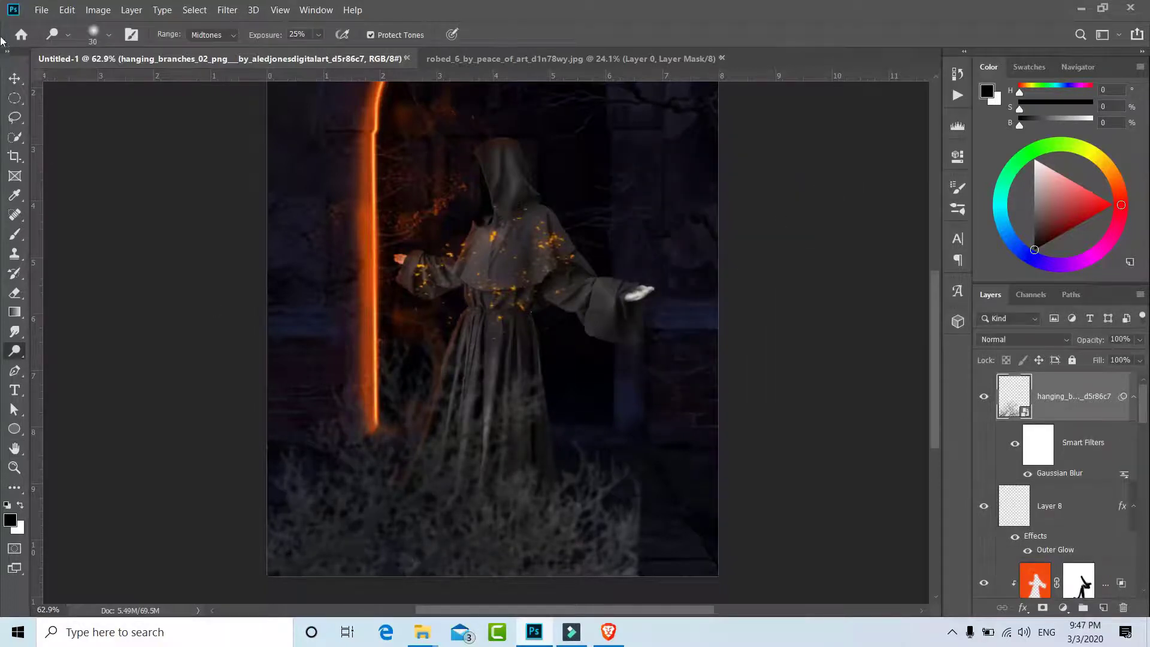
left_click(13, 78)
left_click_drag(471, 435, 384, 438)
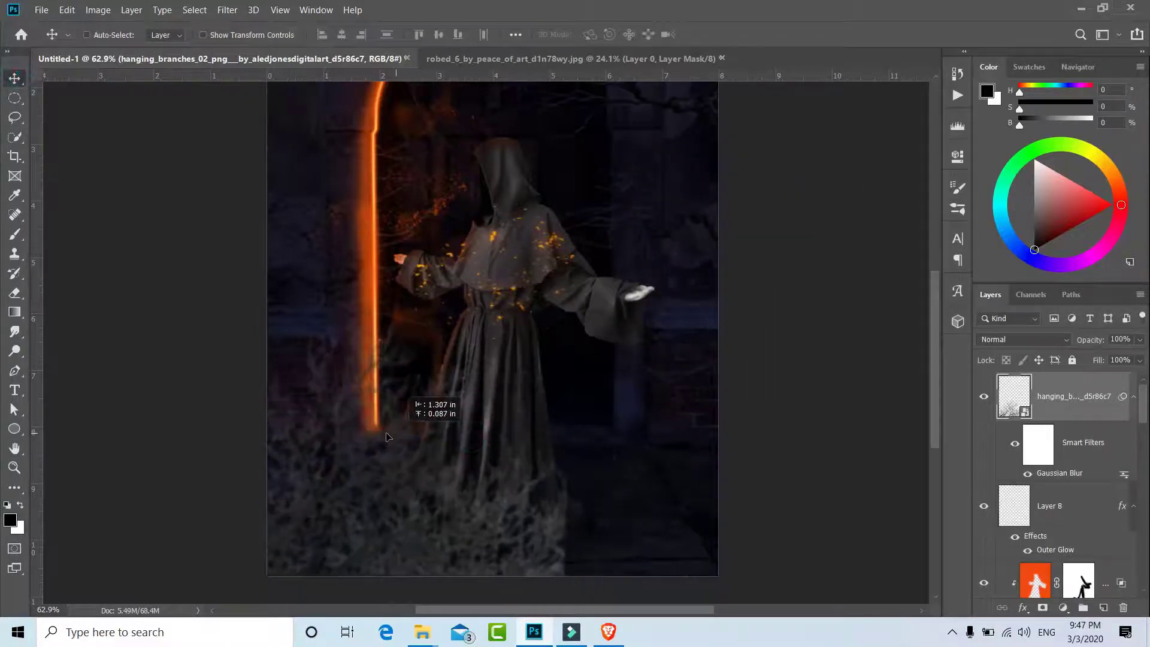
key("ctrl+t")
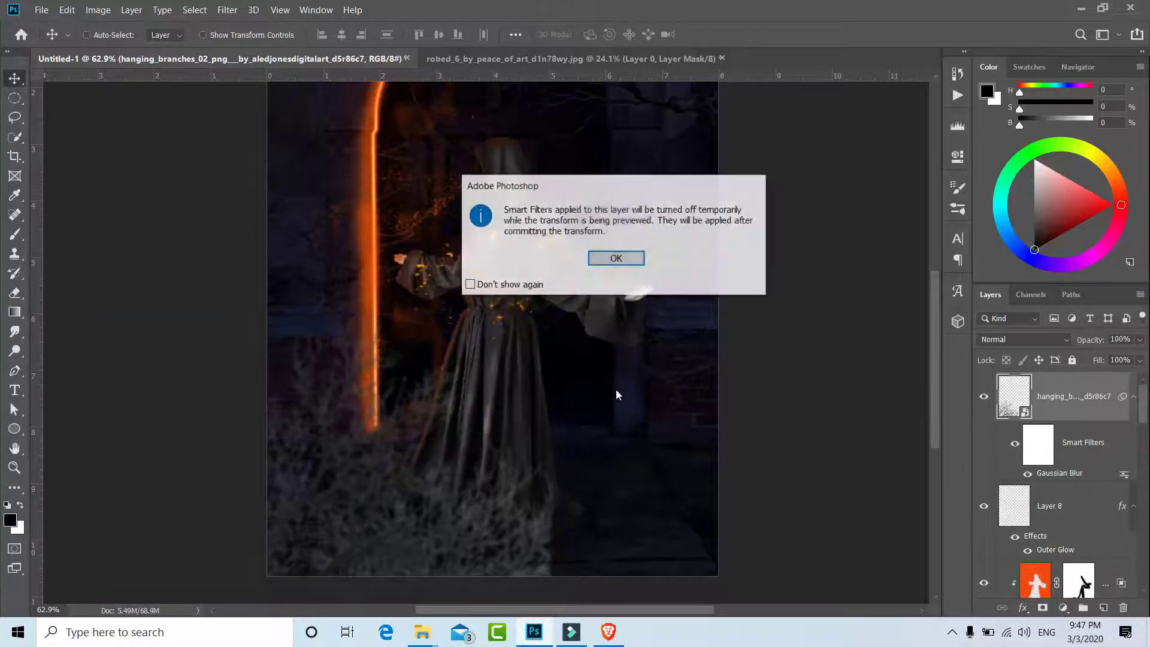
left_click(617, 258)
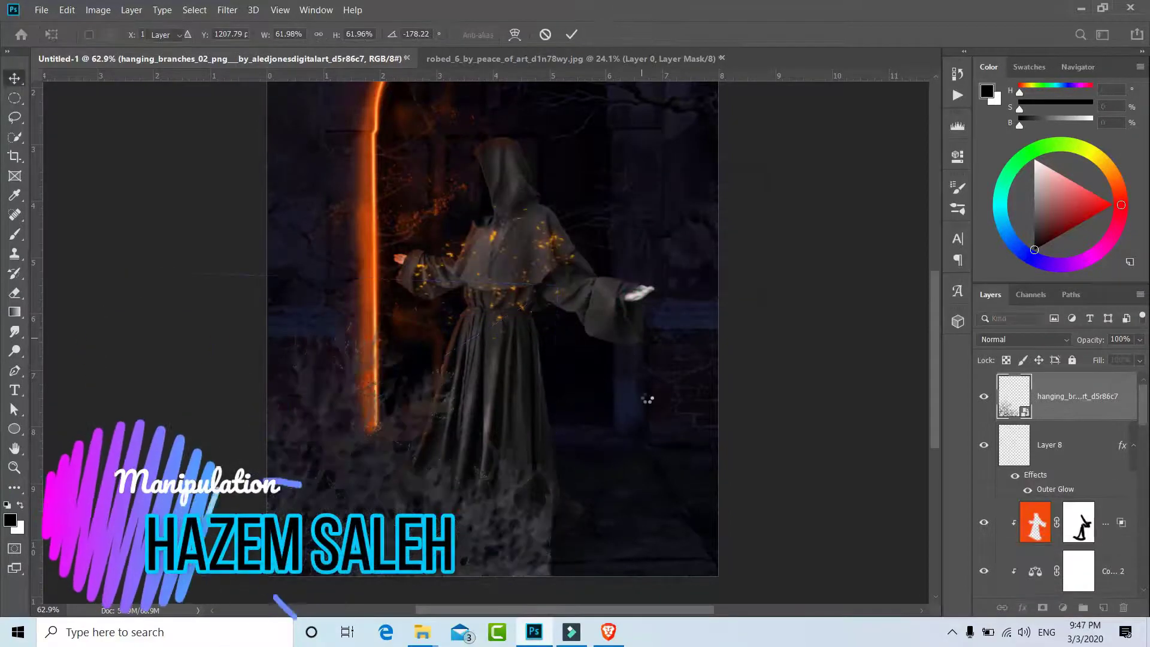
key("Return")
Rotate and enlarge the branches so they stretch across the bottom of the scene
key("ctrl+t")
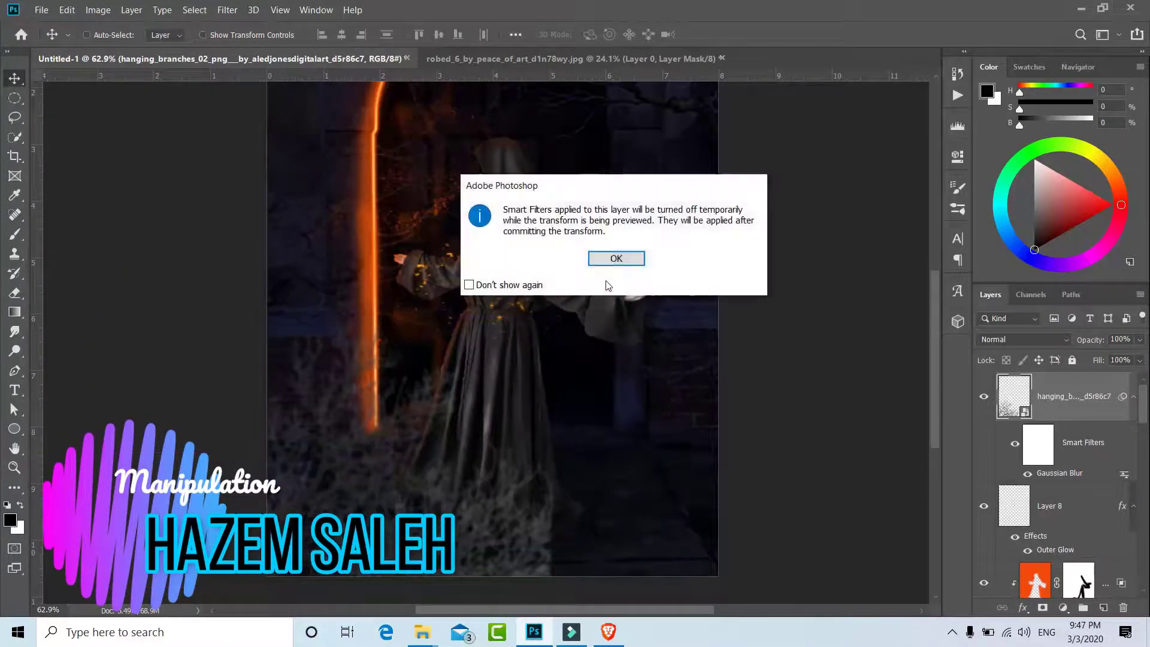
left_click(617, 258)
left_click_drag(581, 269, 517, 384)
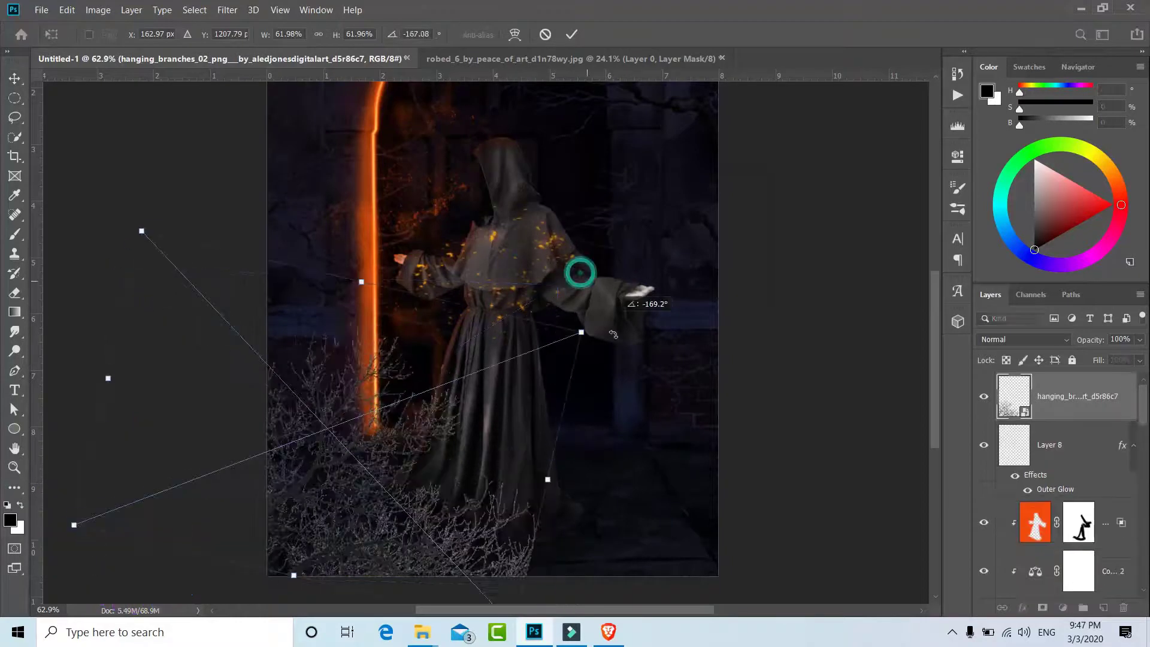
left_click_drag(592, 366, 637, 358)
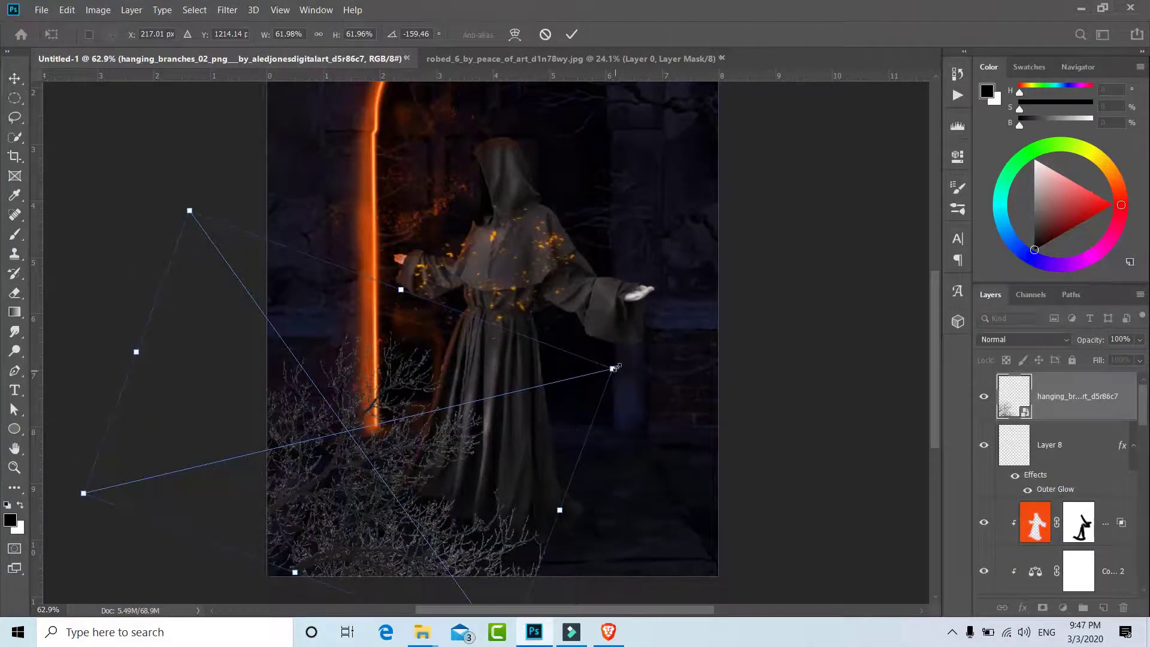
key("Return")
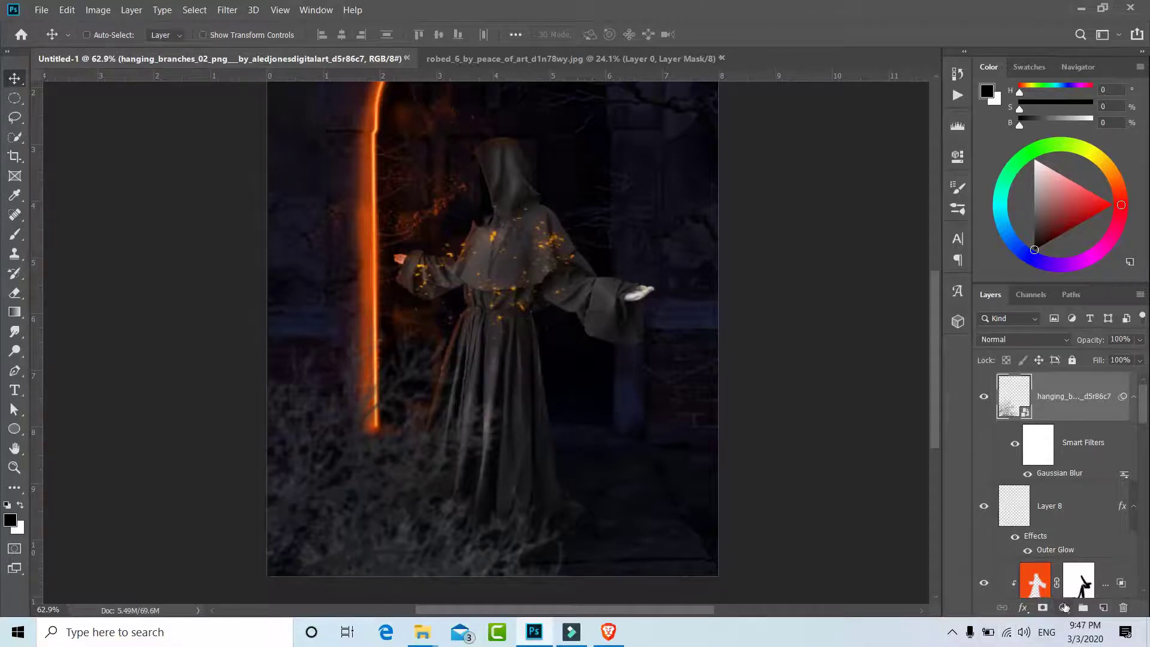
Add a Hue/Saturation adjustment clipped to the branches, with lowered lightness to darken them
left_click(1064, 607)
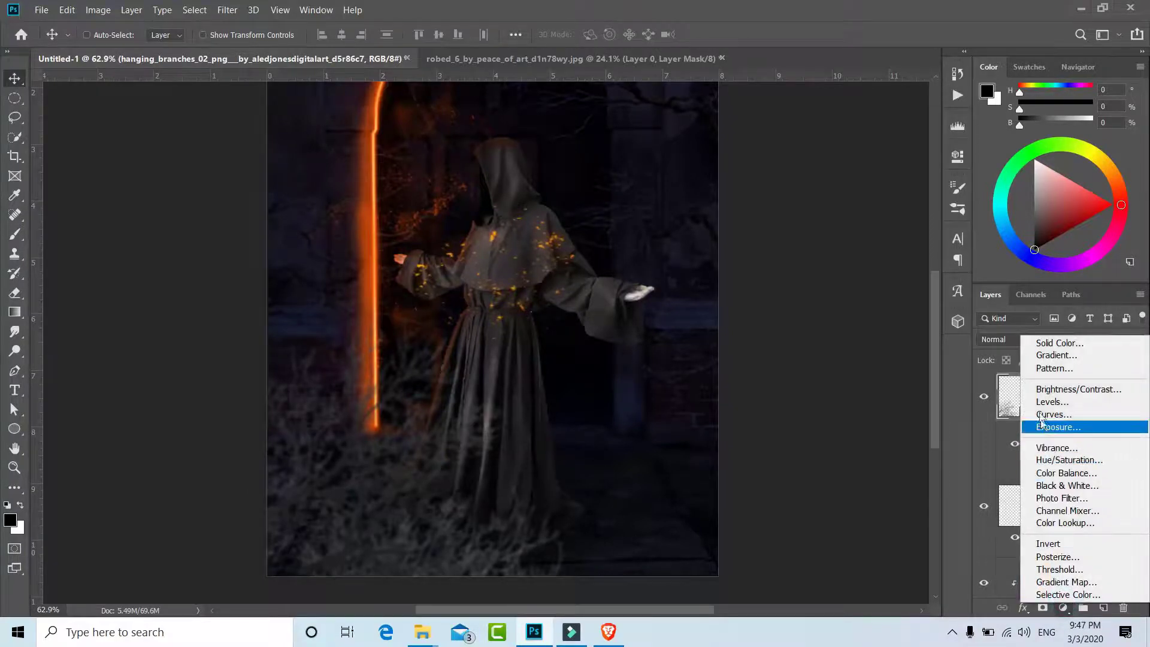
left_click(1069, 460)
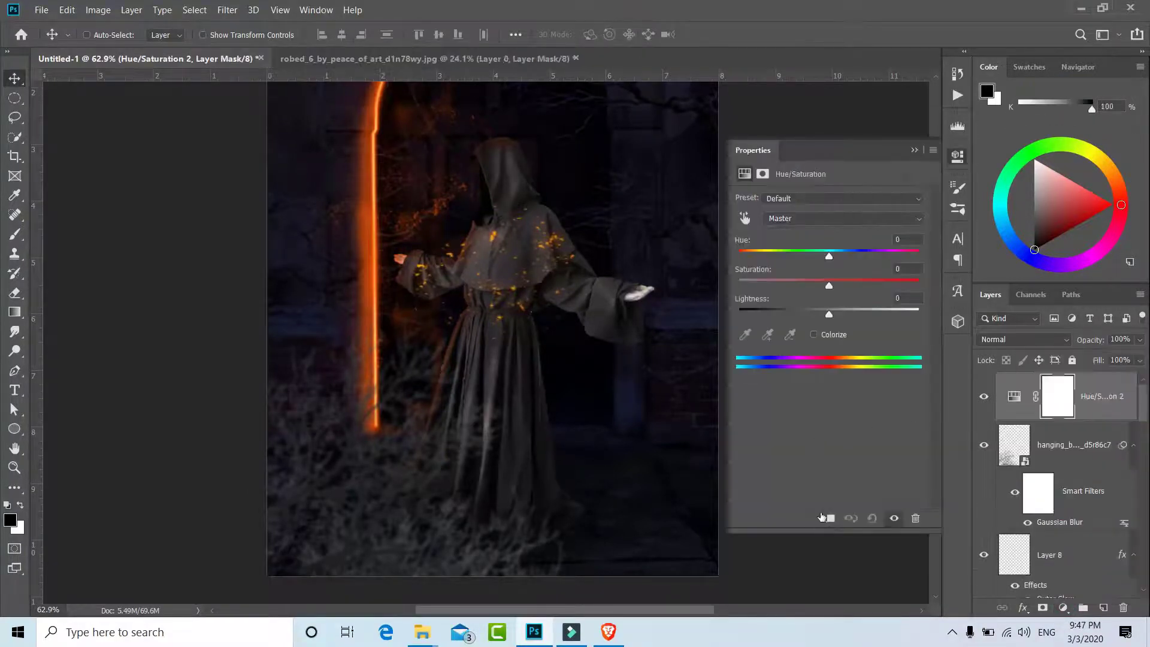
left_click(830, 520)
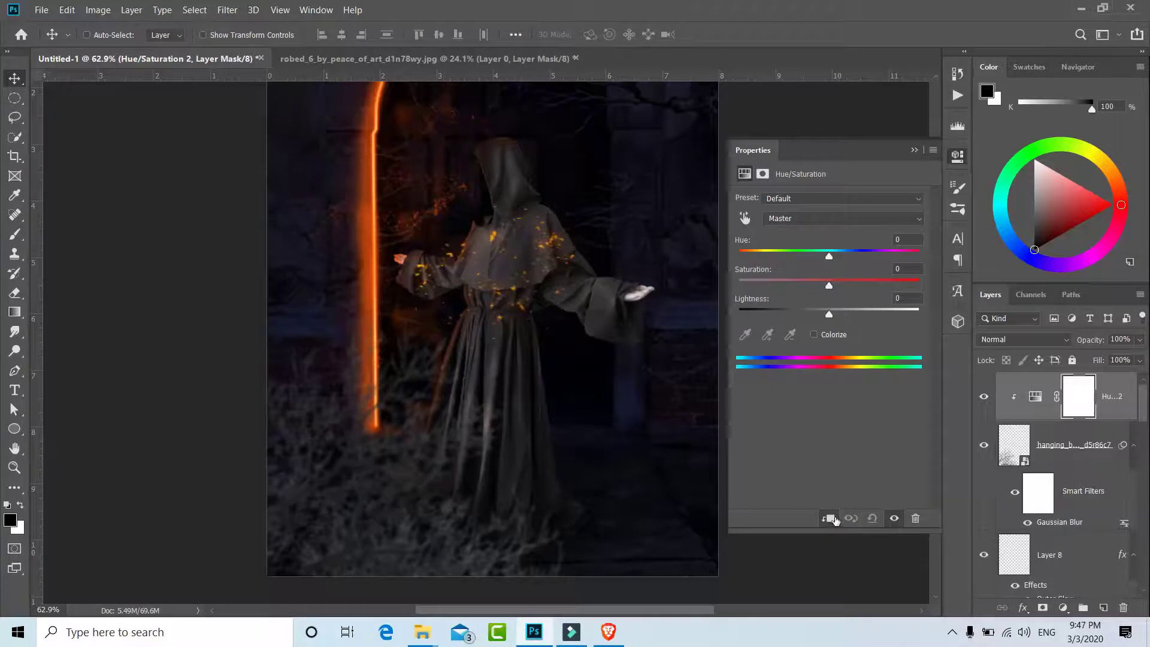
left_click_drag(829, 316, 757, 316)
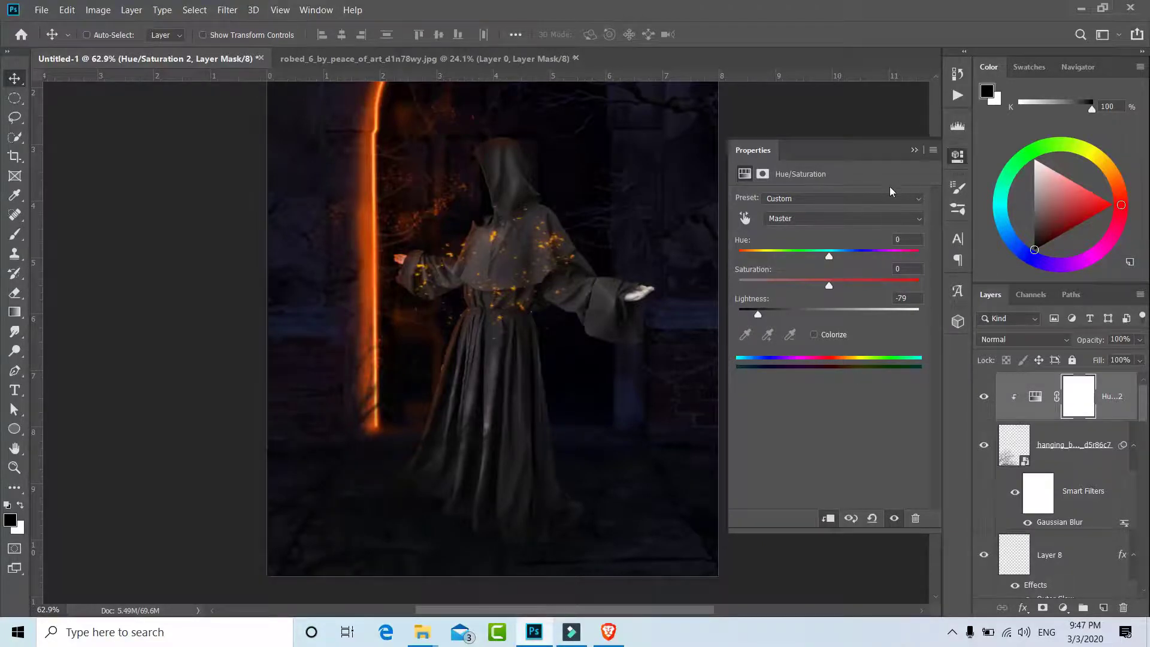
left_click(915, 151)
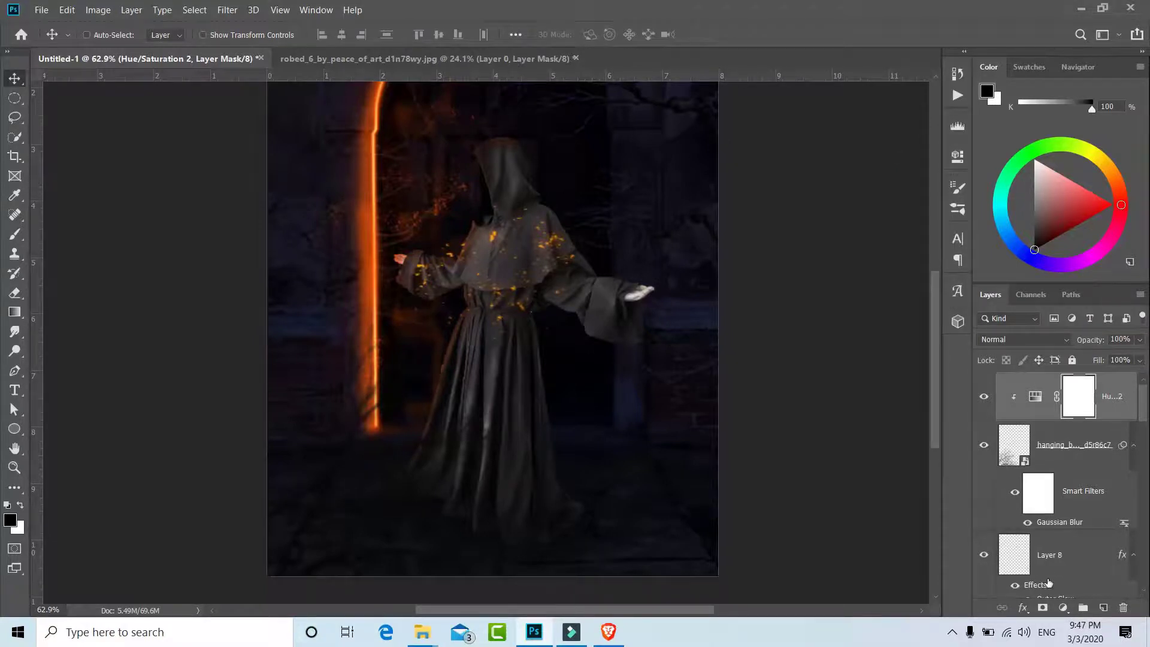
Add a Brightness/Contrast adjustment clipped to the branches, brightness -150 and contrast 100
left_click(1064, 608)
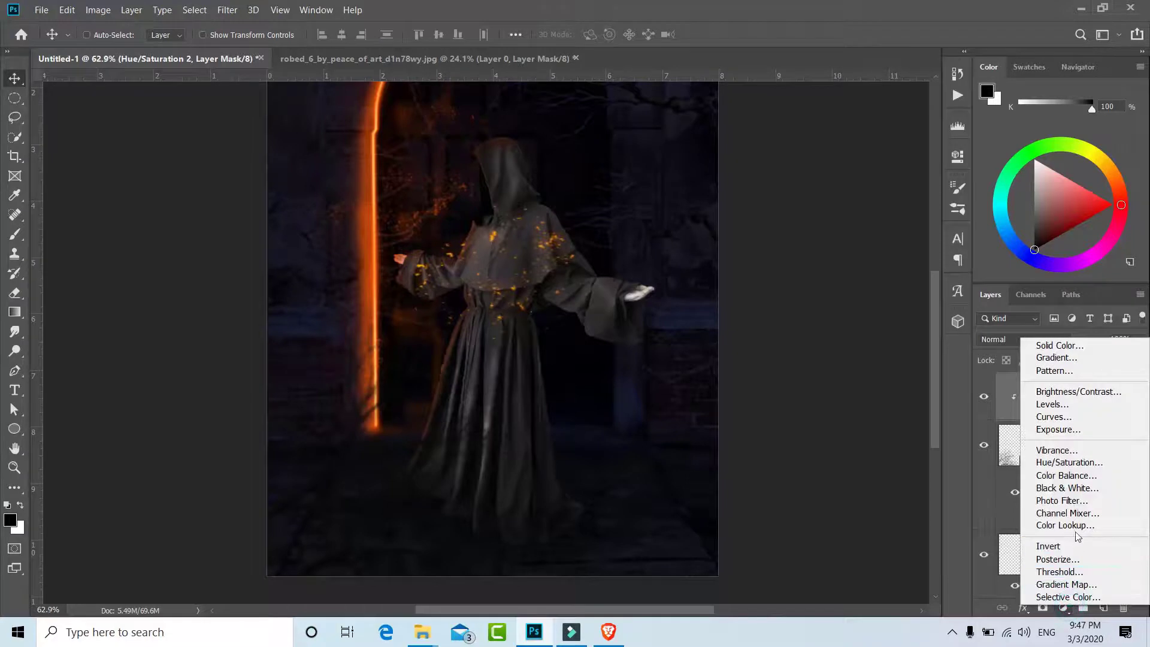
left_click(1064, 393)
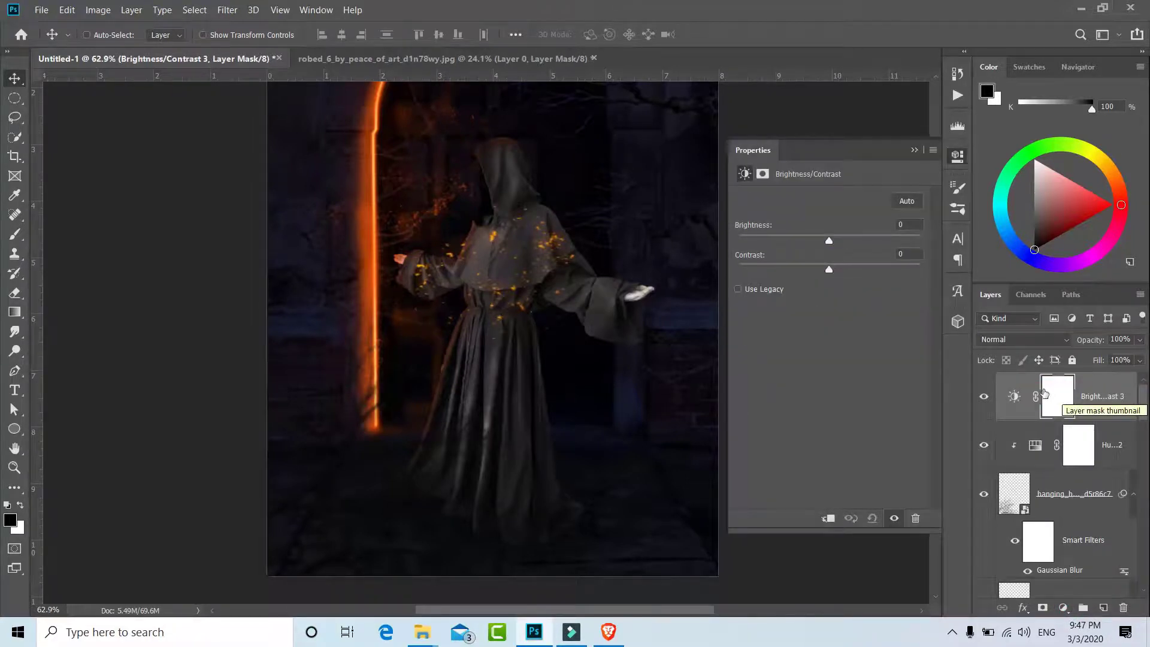
left_click_drag(828, 237, 754, 239)
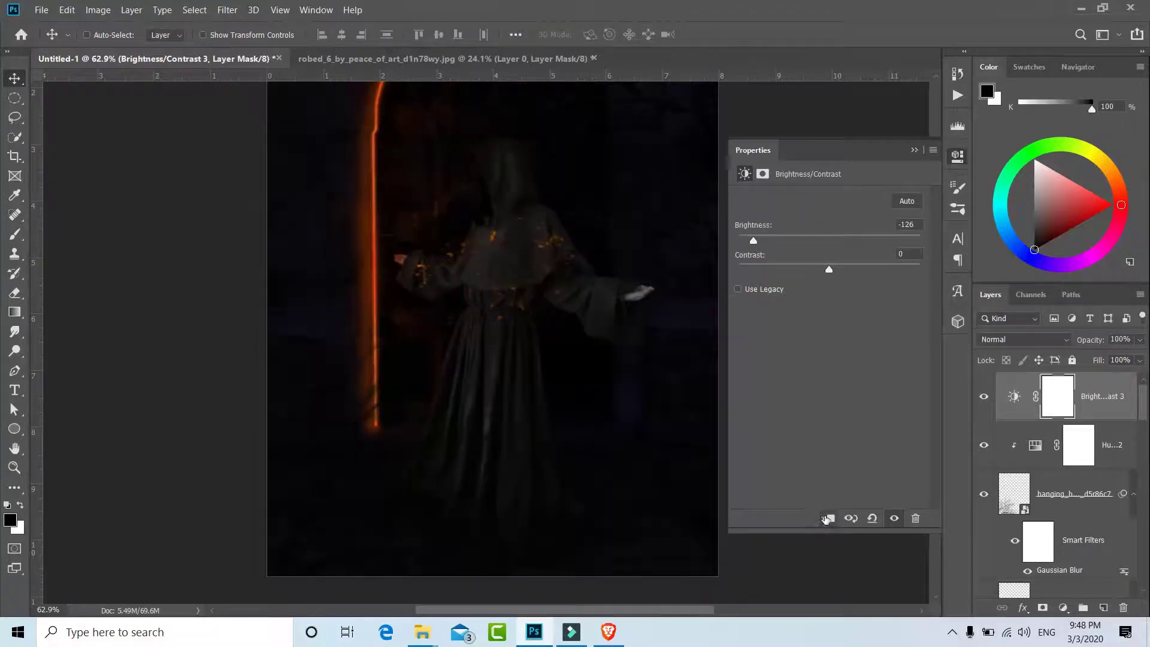
left_click(827, 519)
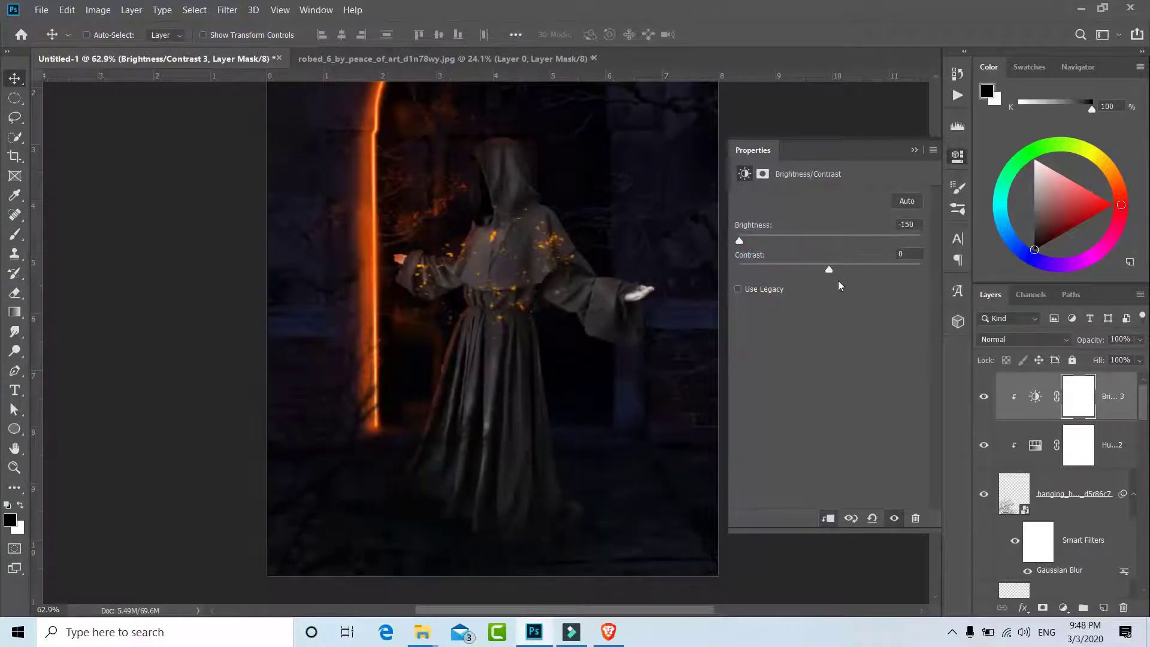
left_click_drag(832, 270, 865, 272)
left_click(915, 150)
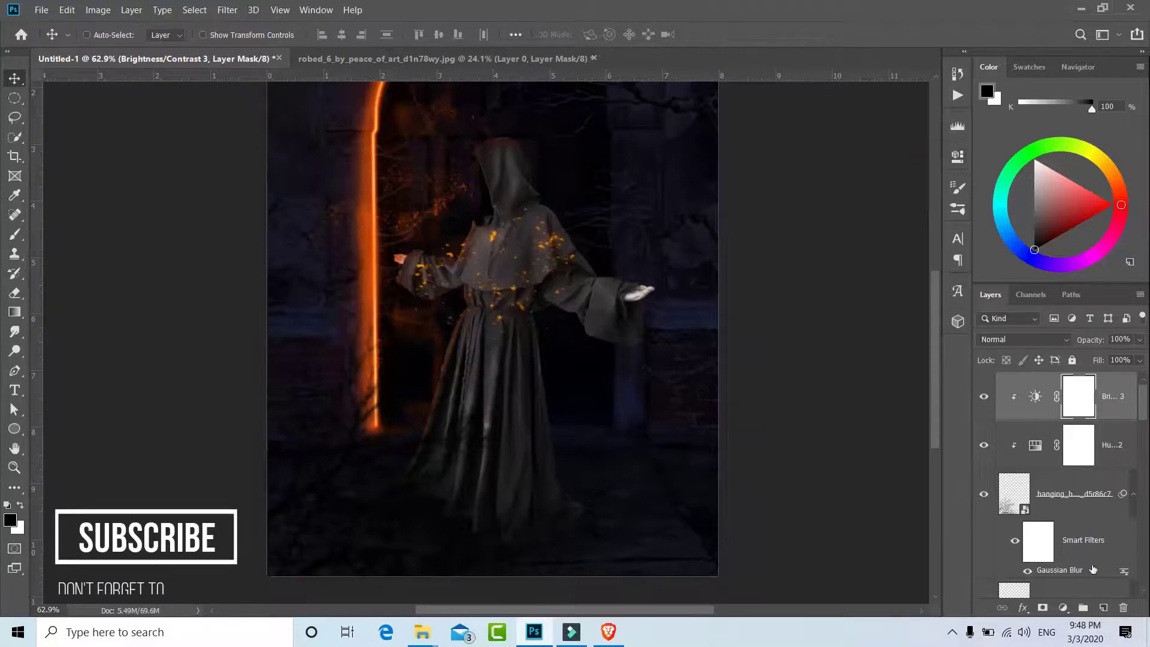
Add a new Layer 10 clipped to the layer below
left_click(1104, 609)
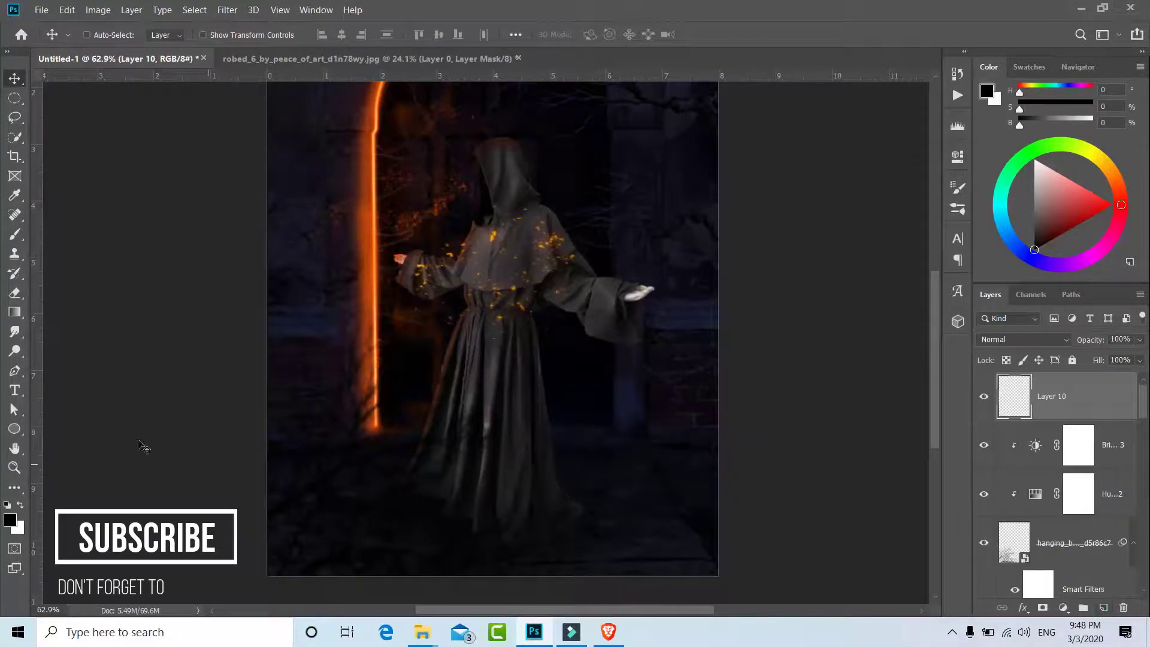
left_click(14, 234)
right_click(1028, 408)
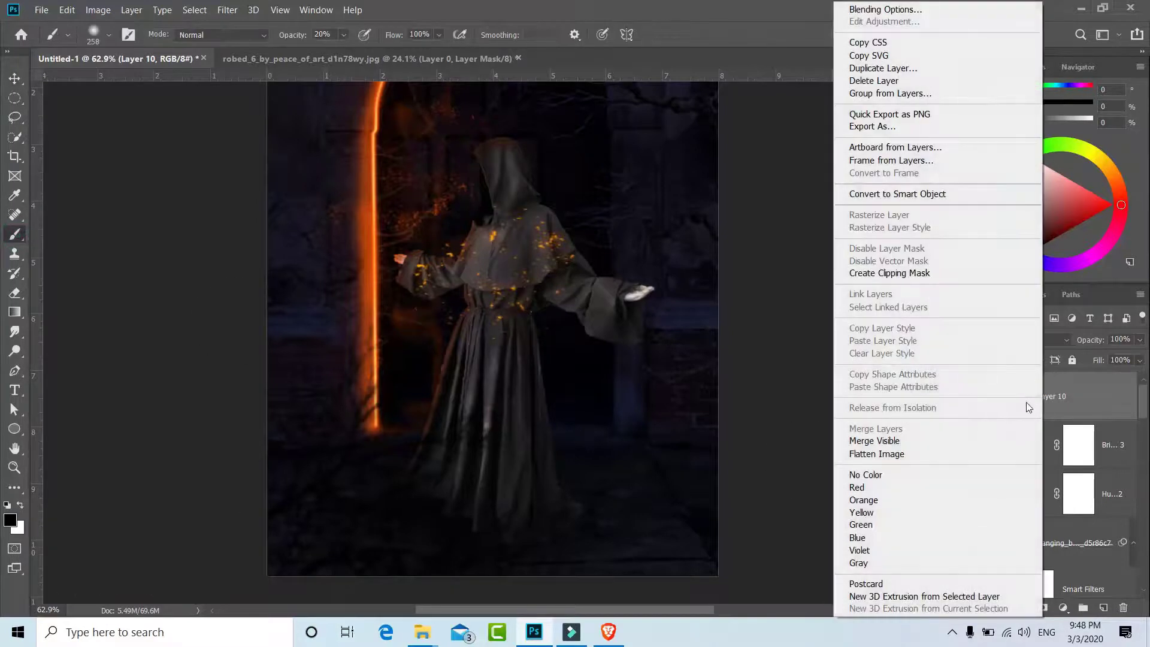
left_click(890, 273)
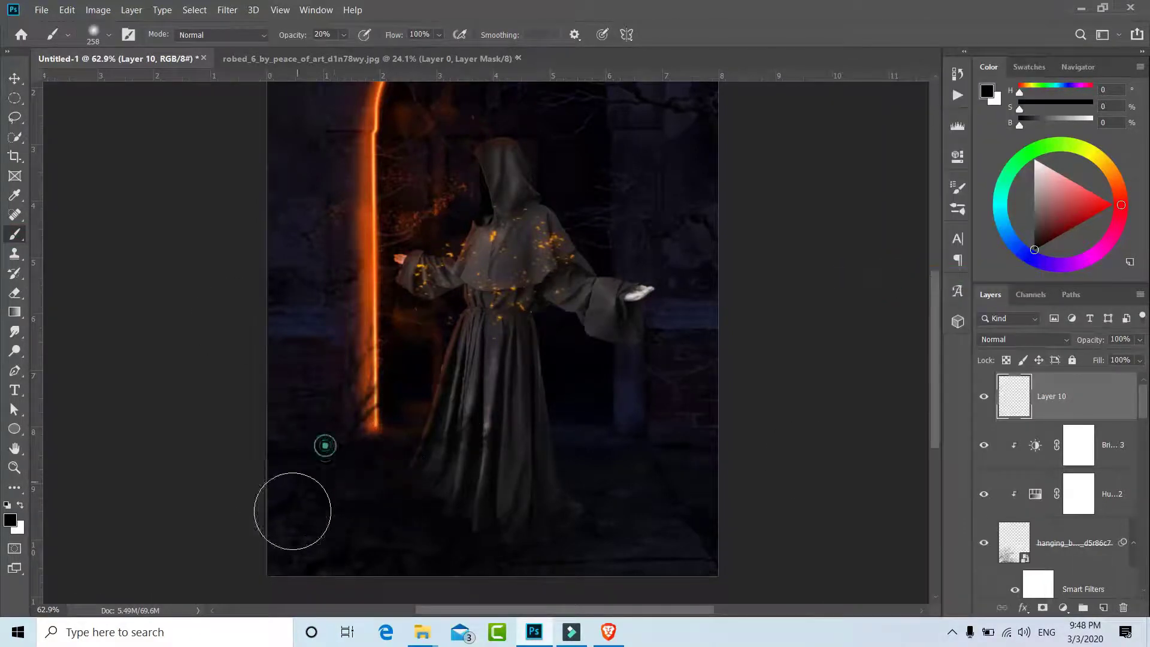
Stamp white branch brushes at full opacity along the lower left of the scene
left_click(20, 507)
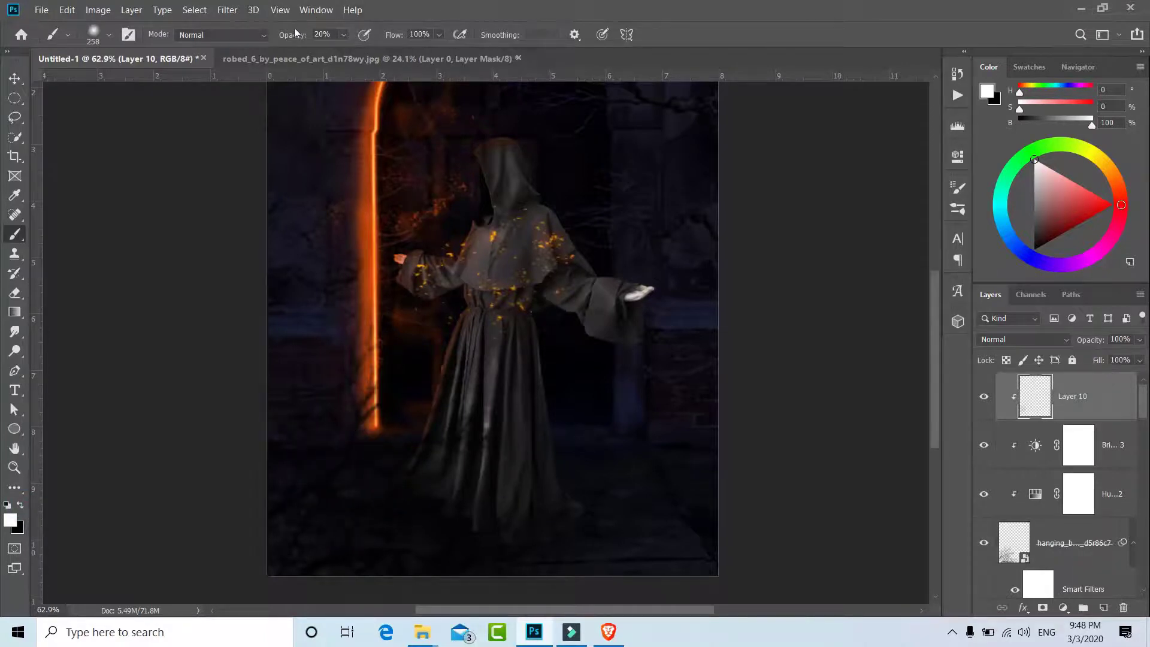
left_click_drag(295, 33, 336, 33)
left_click(303, 473)
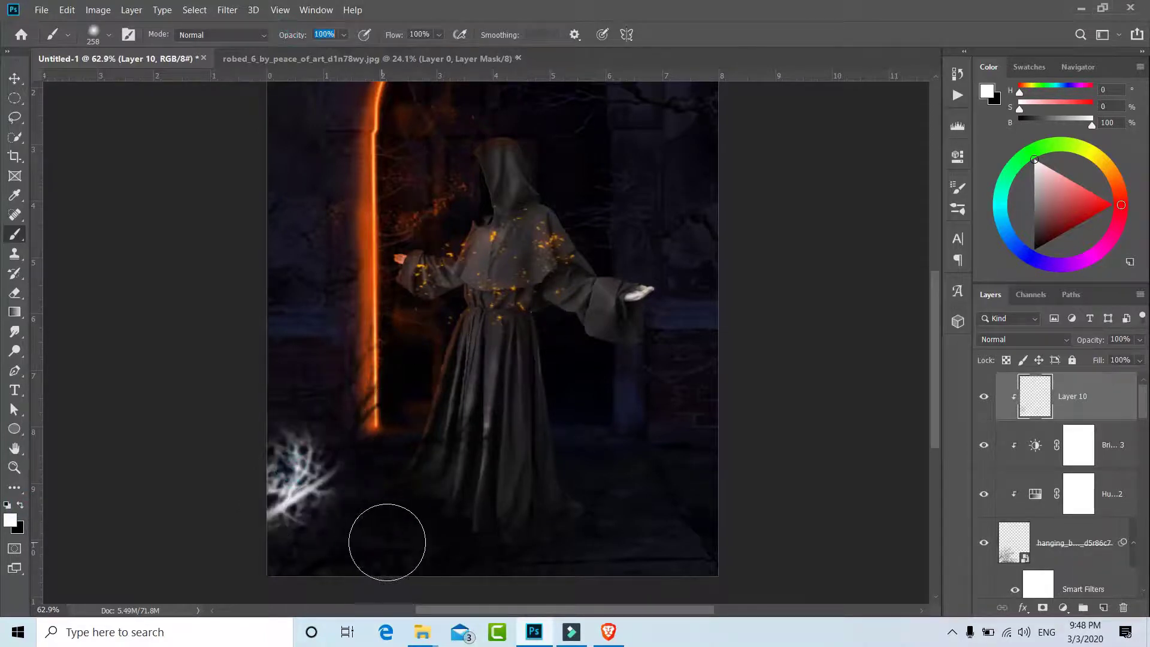
left_click(387, 542)
left_click(295, 389)
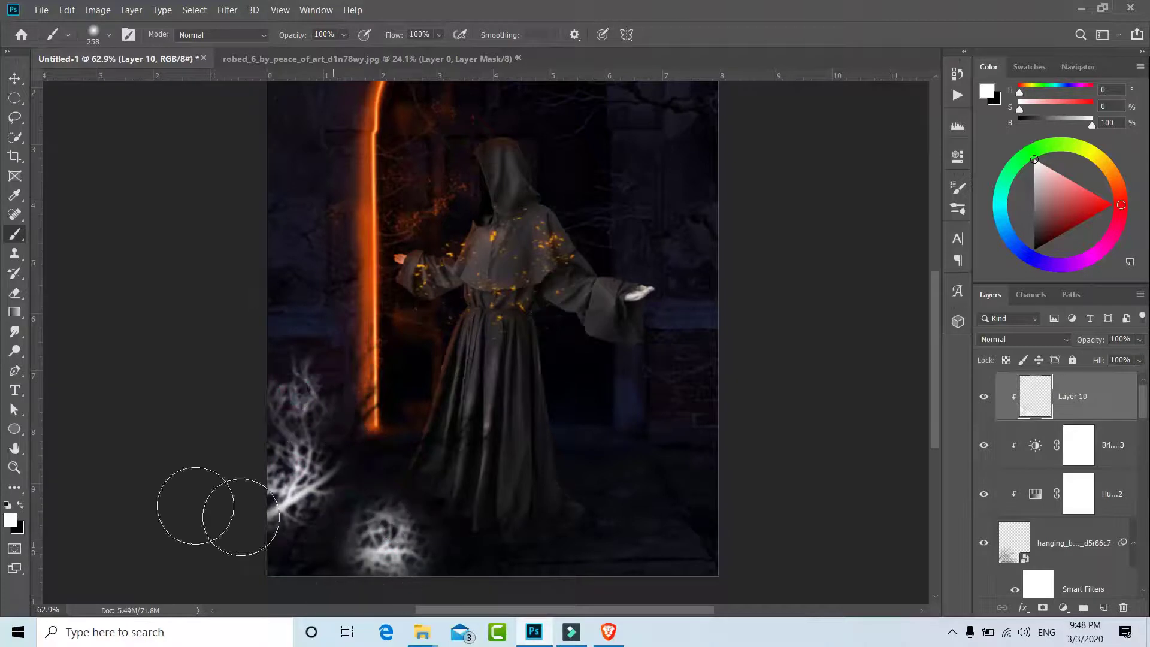
Stamp orange #f7920f branch brushes near the robe and fade Layer 10 to 9% opacity
left_click(10, 520)
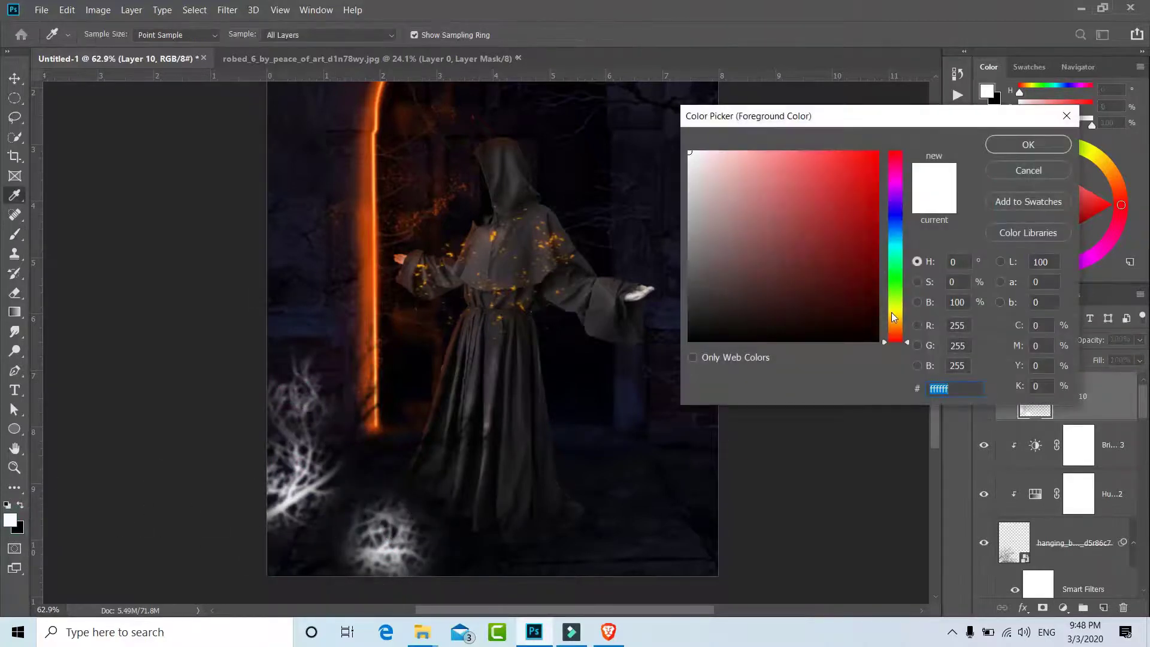
left_click(894, 324)
left_click(868, 157)
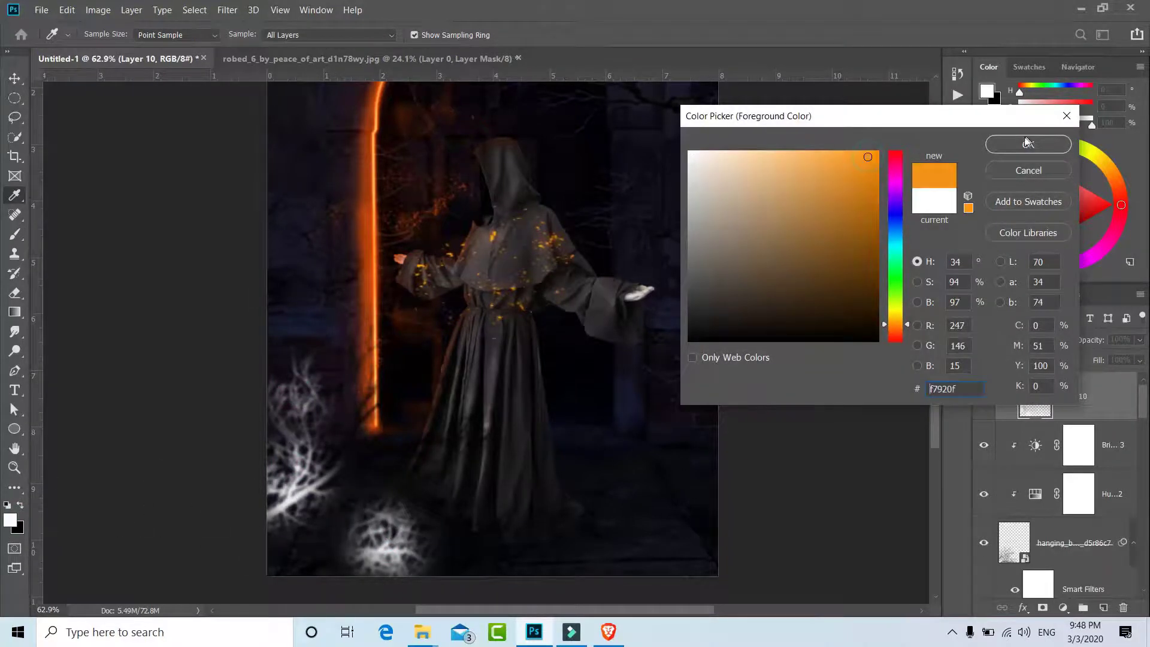
left_click(1028, 145)
left_click(386, 443)
left_click(400, 353)
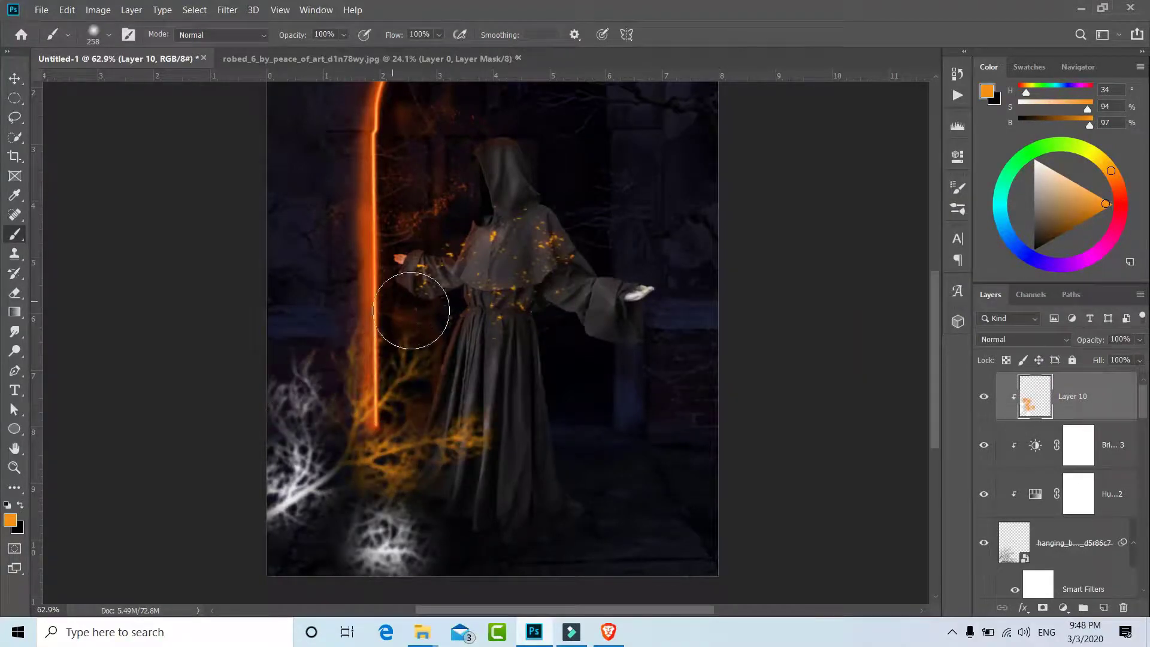
left_click(419, 325)
left_click_drag(1095, 345, 1033, 347)
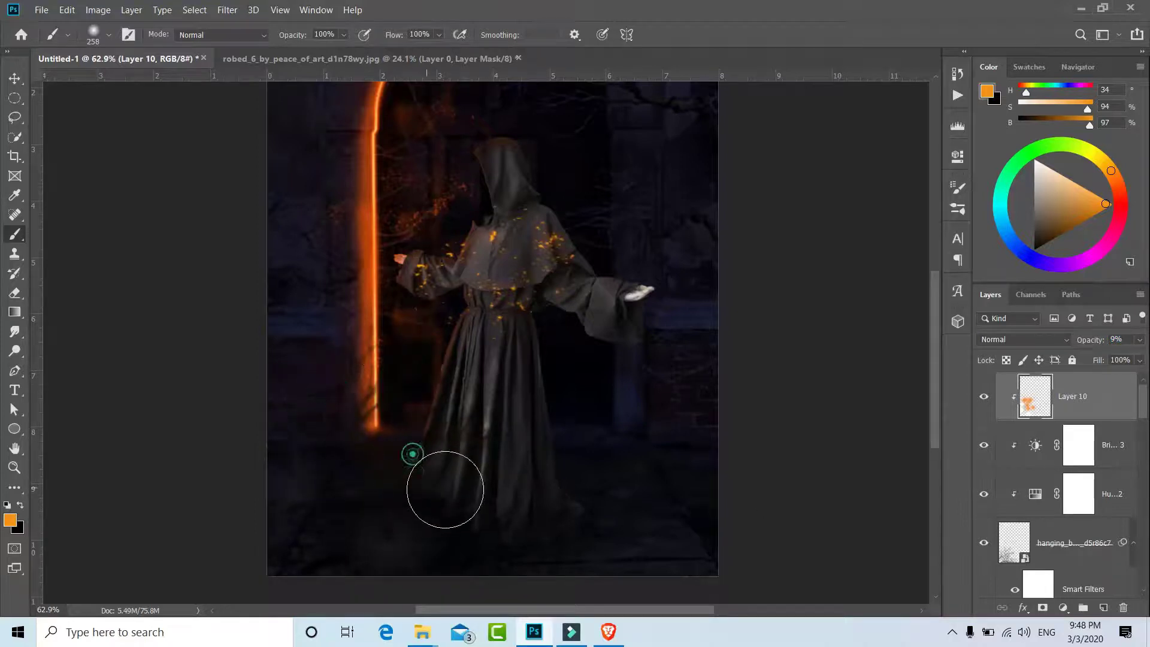
left_click_drag(454, 458, 405, 339)
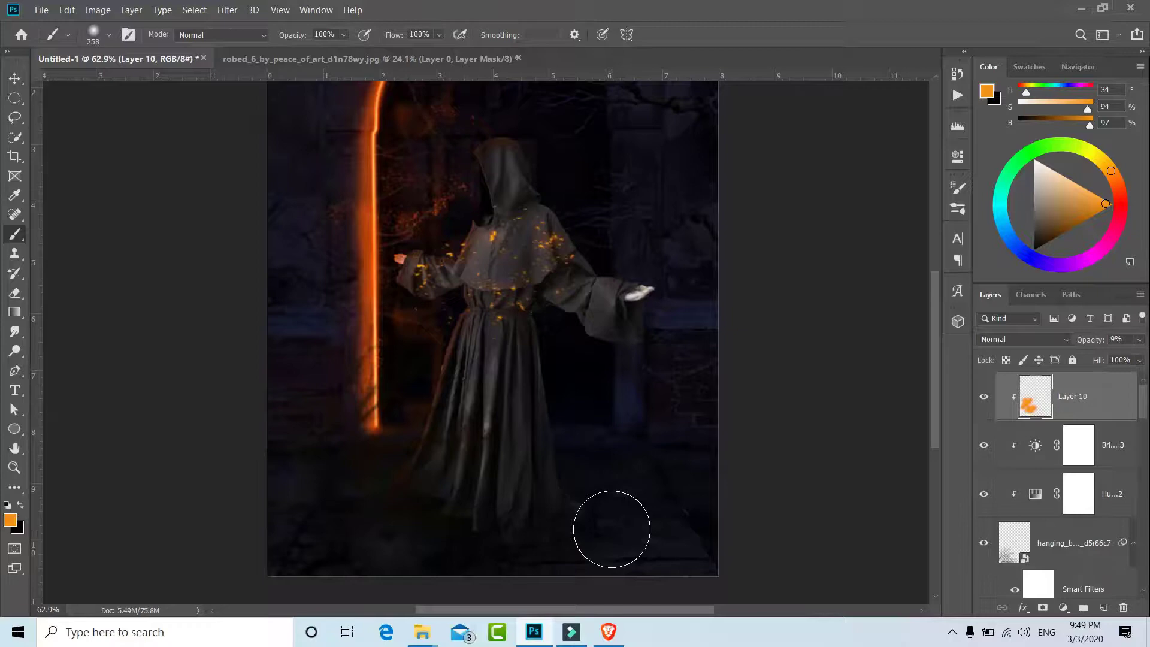
Duplicate Layer 10 as Layer 10 copy
right_click(1098, 400)
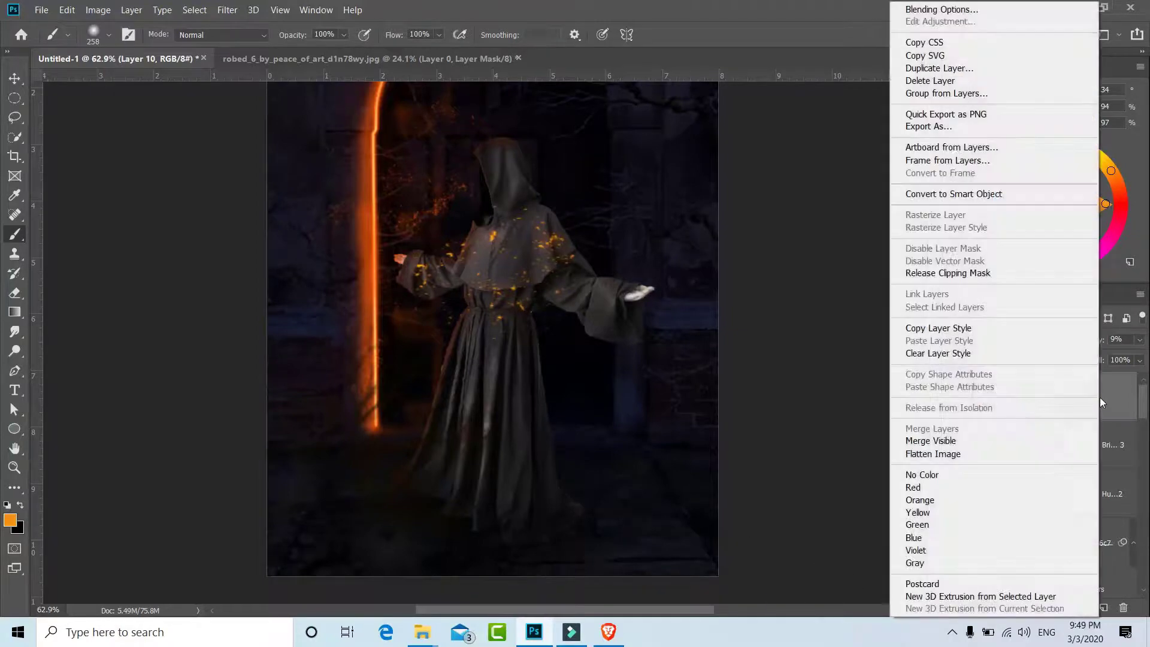
left_click(1007, 67)
left_click(694, 168)
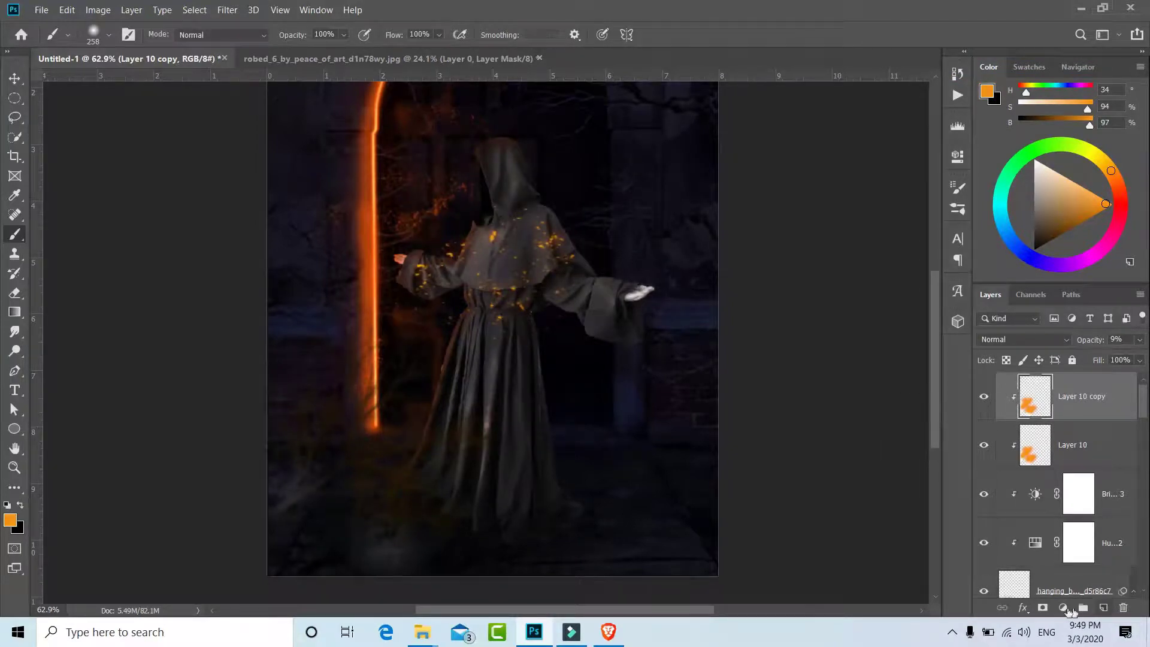
Add a radial orange Gradient Fill layer in Soft Light blend mode at 20% opacity
left_click(1063, 607)
left_click(1056, 361)
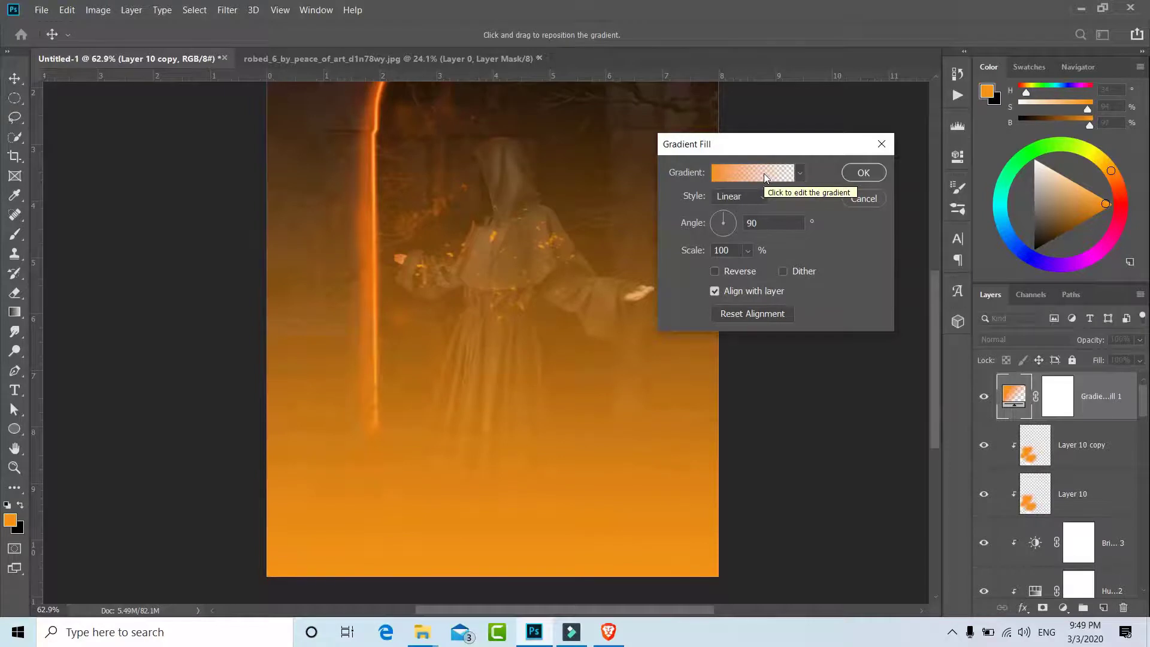
left_click(753, 200)
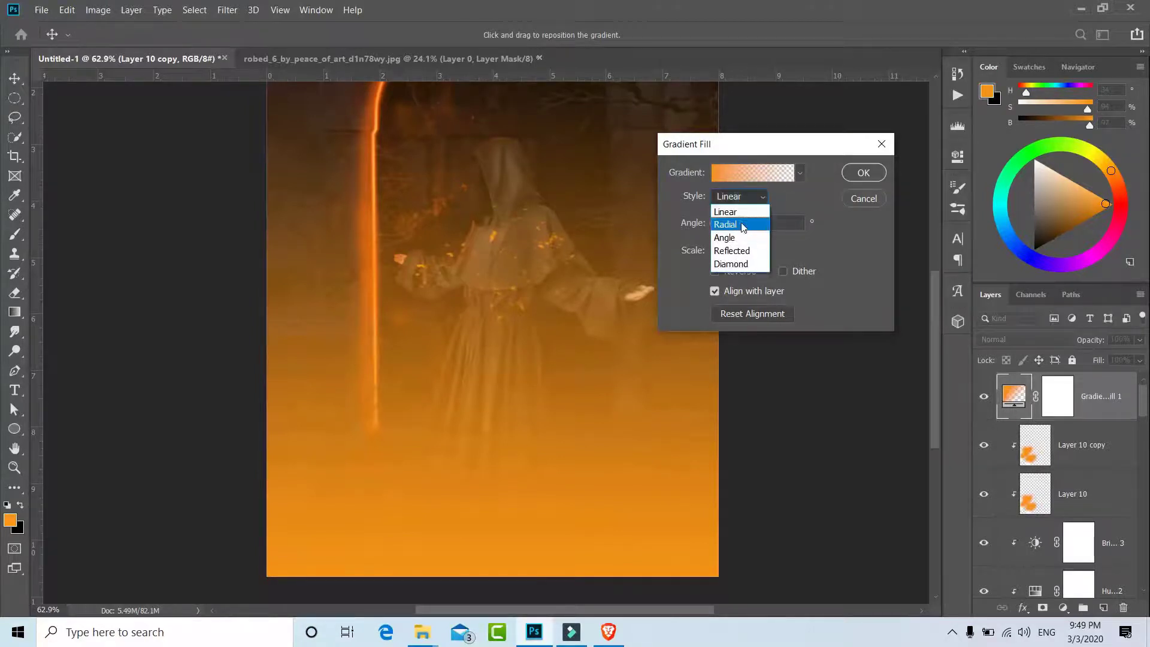
left_click(734, 220)
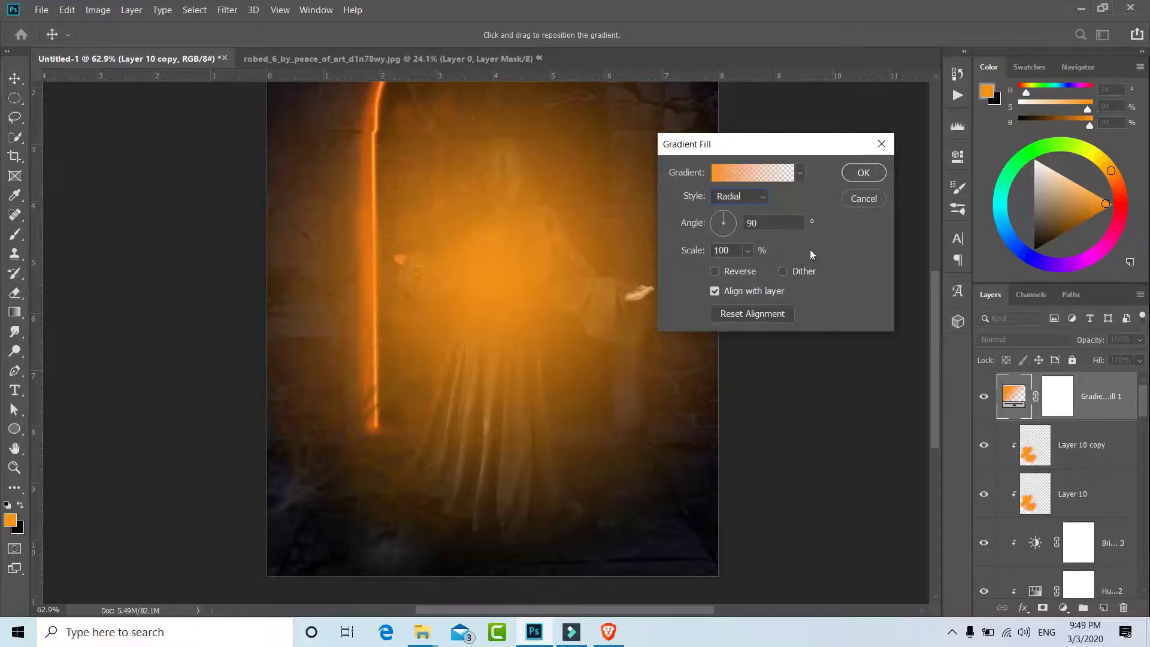
left_click(862, 173)
left_click(995, 337)
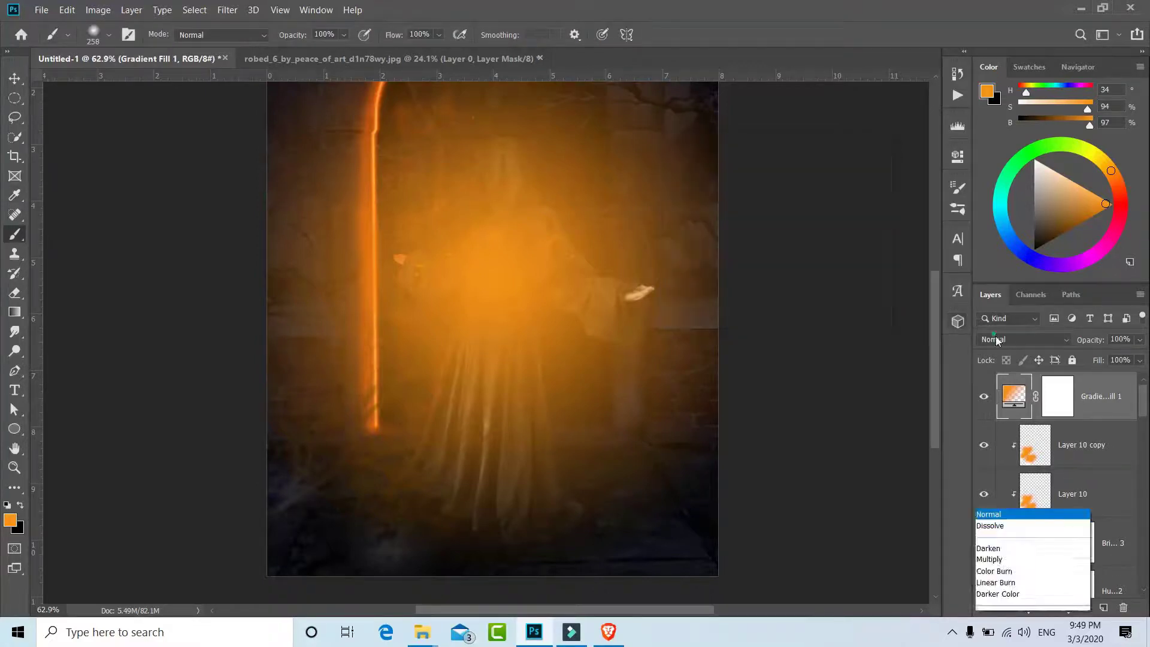
left_click(994, 433)
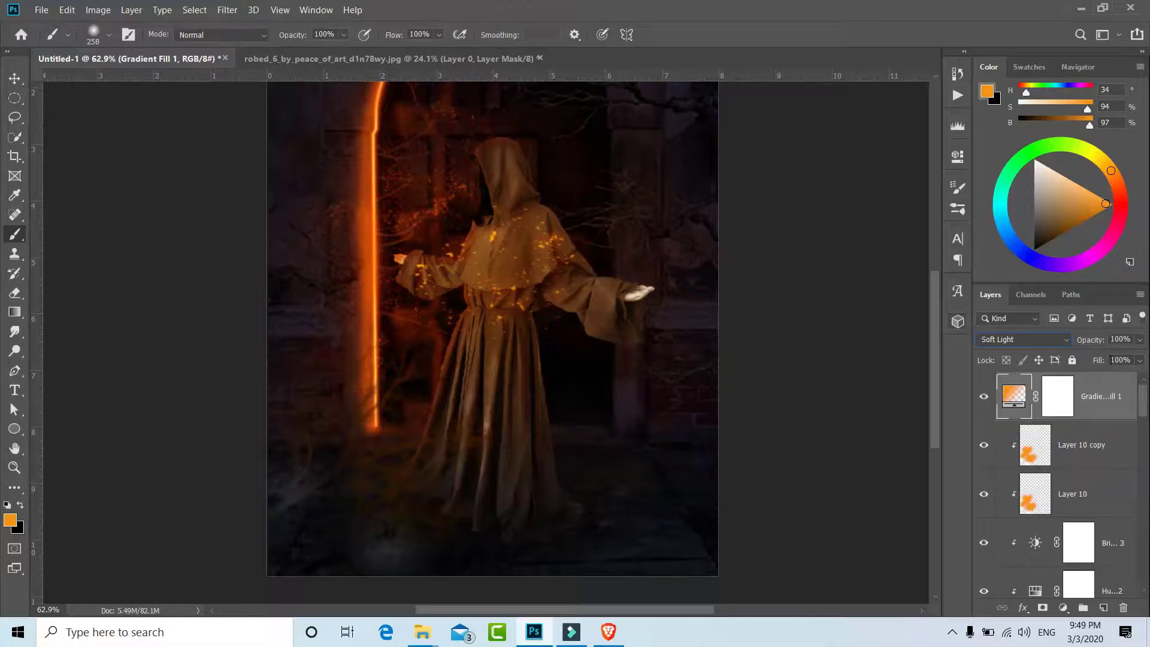
left_click_drag(1089, 340, 1028, 345)
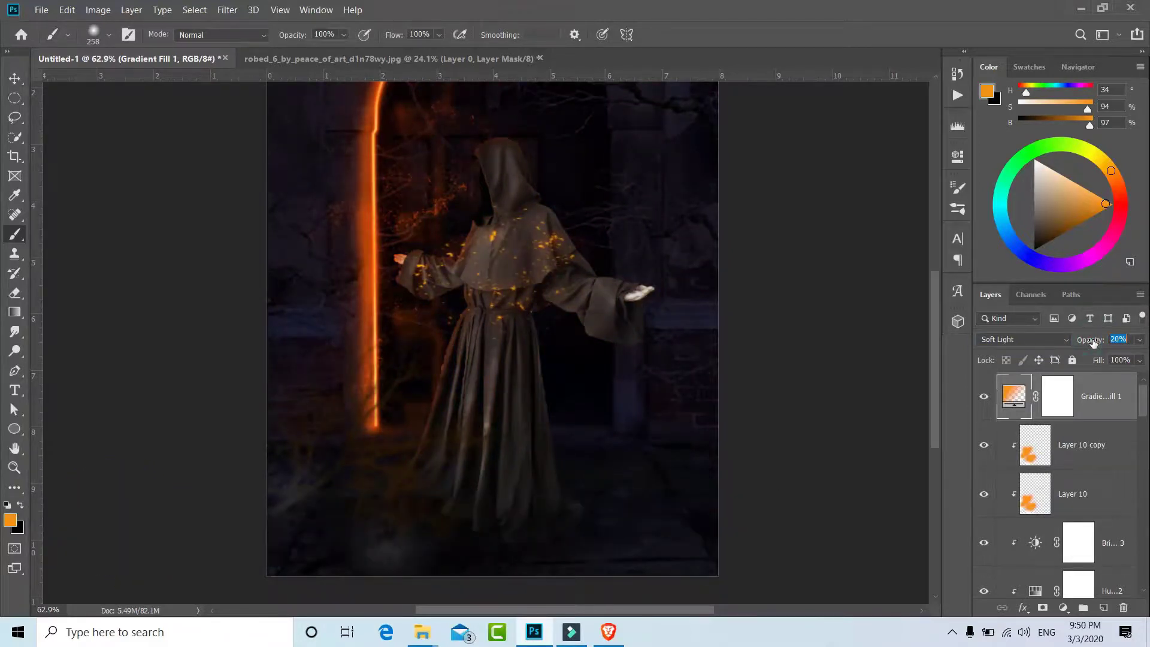
key("Return")
Add Color Balance 3, nudging shadows toward blue and midtones toward cyan and blue (+16)
left_click(1065, 611)
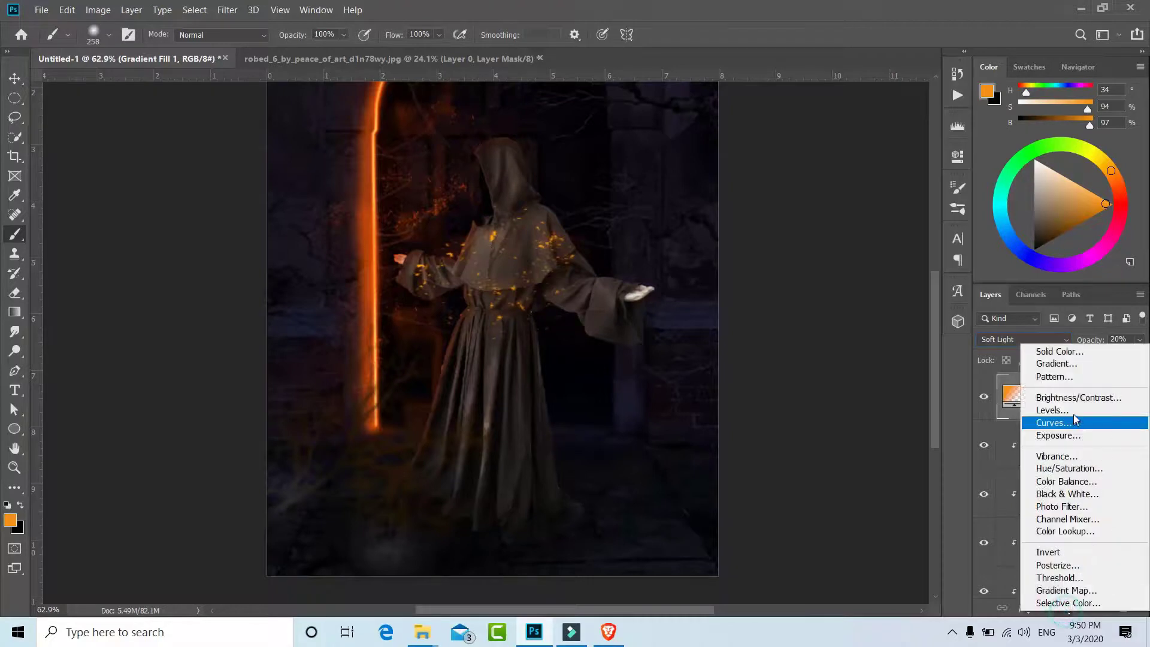
left_click(1073, 483)
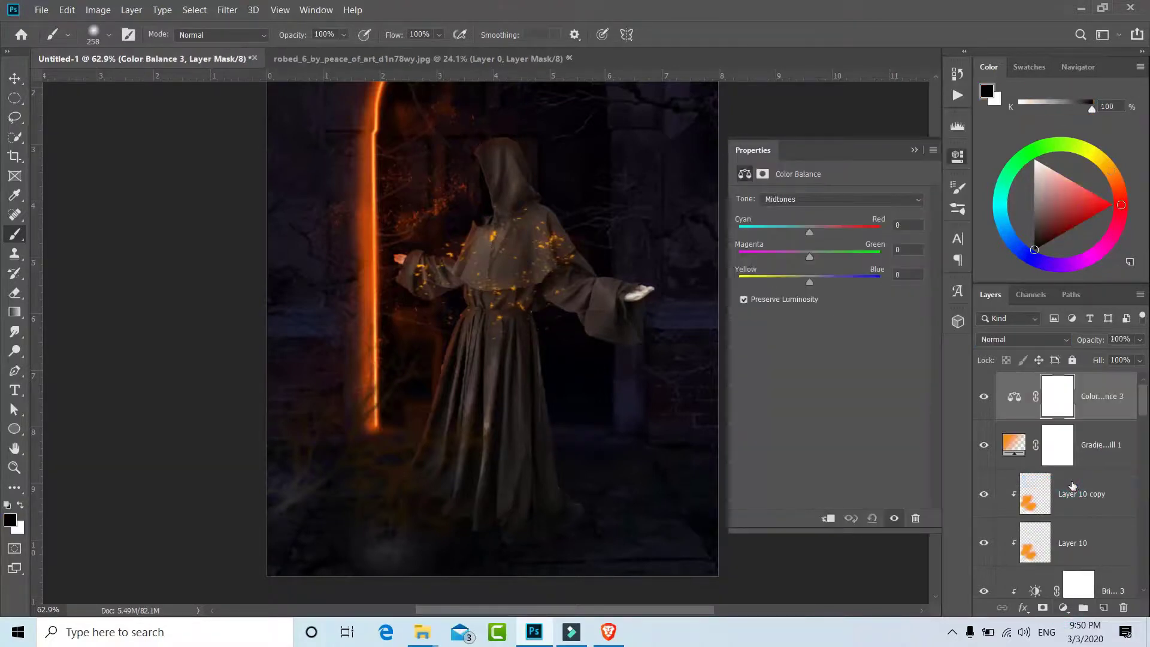
left_click(796, 201)
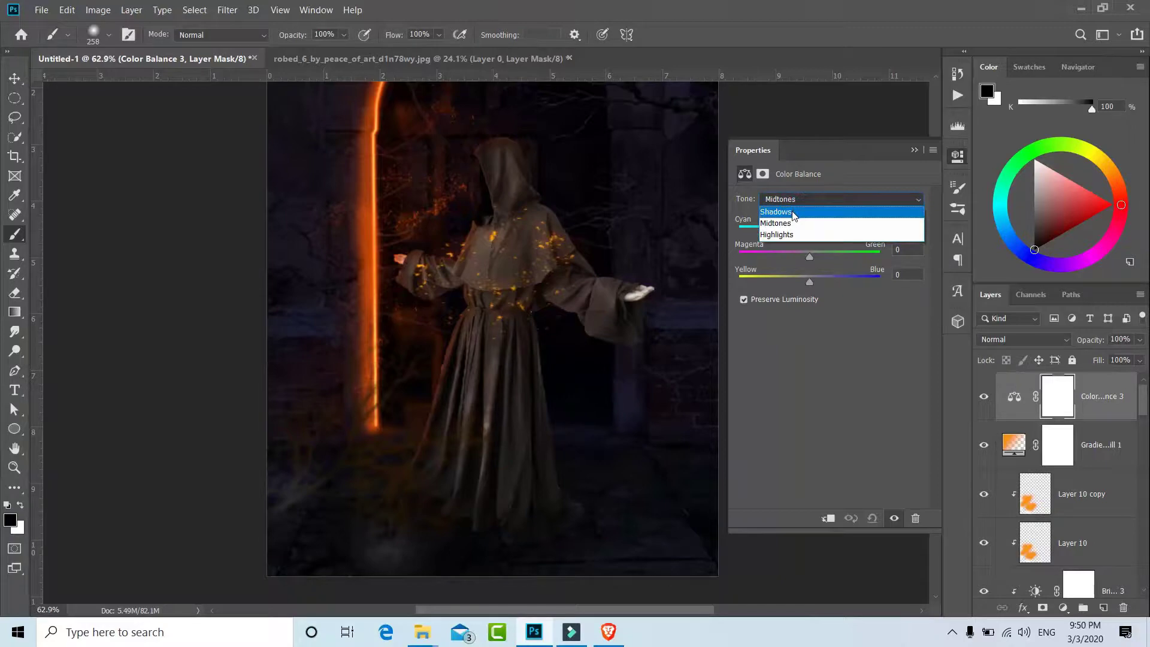
left_click(793, 213)
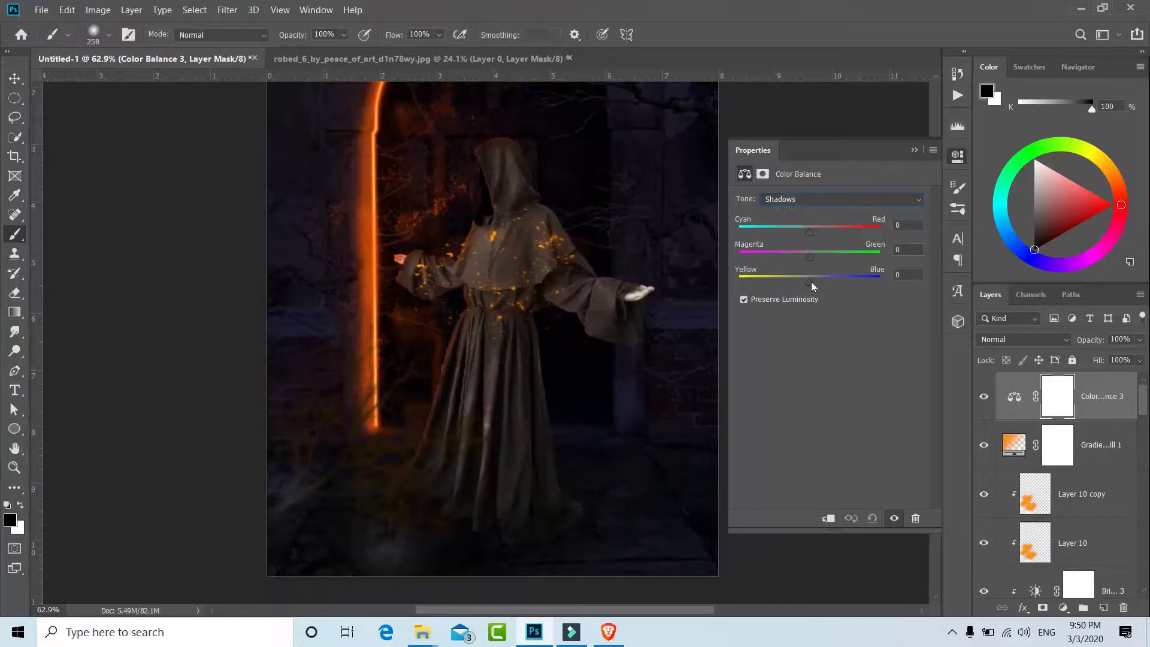
left_click_drag(809, 281, 812, 281)
left_click(837, 204)
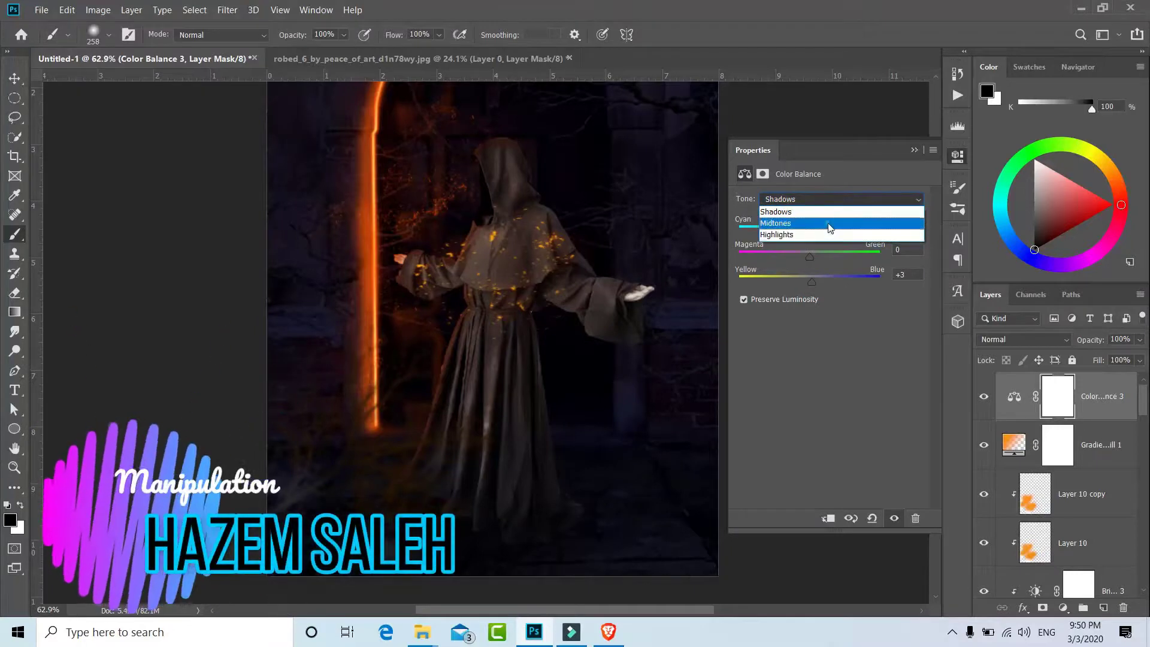
left_click(829, 224)
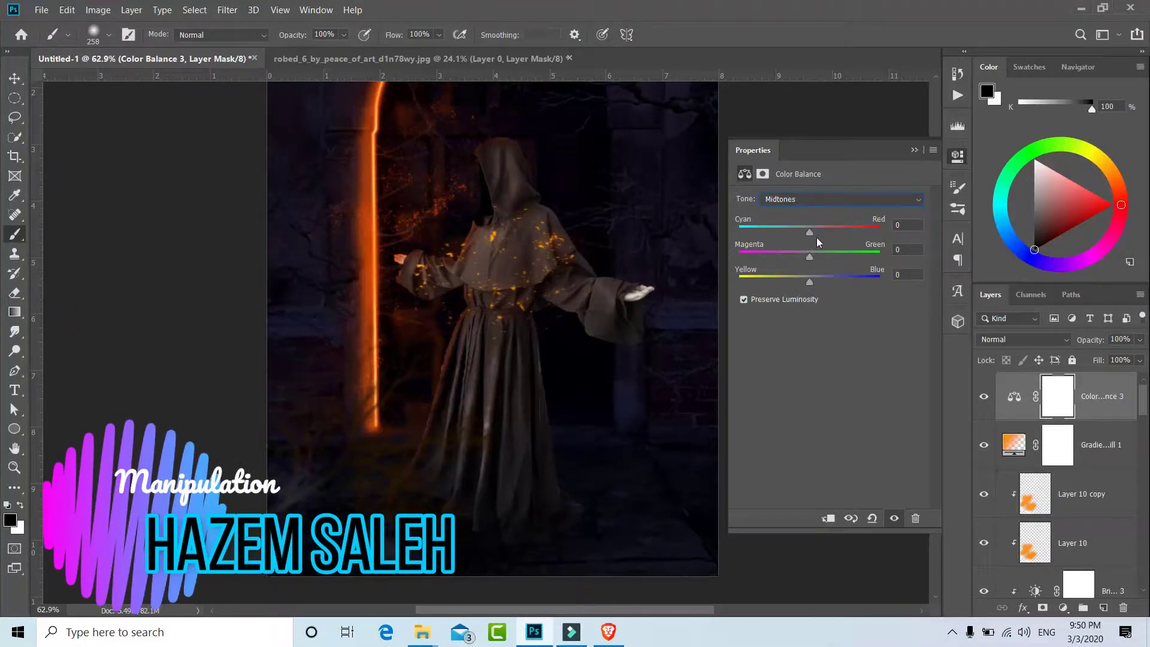
left_click_drag(809, 232, 804, 236)
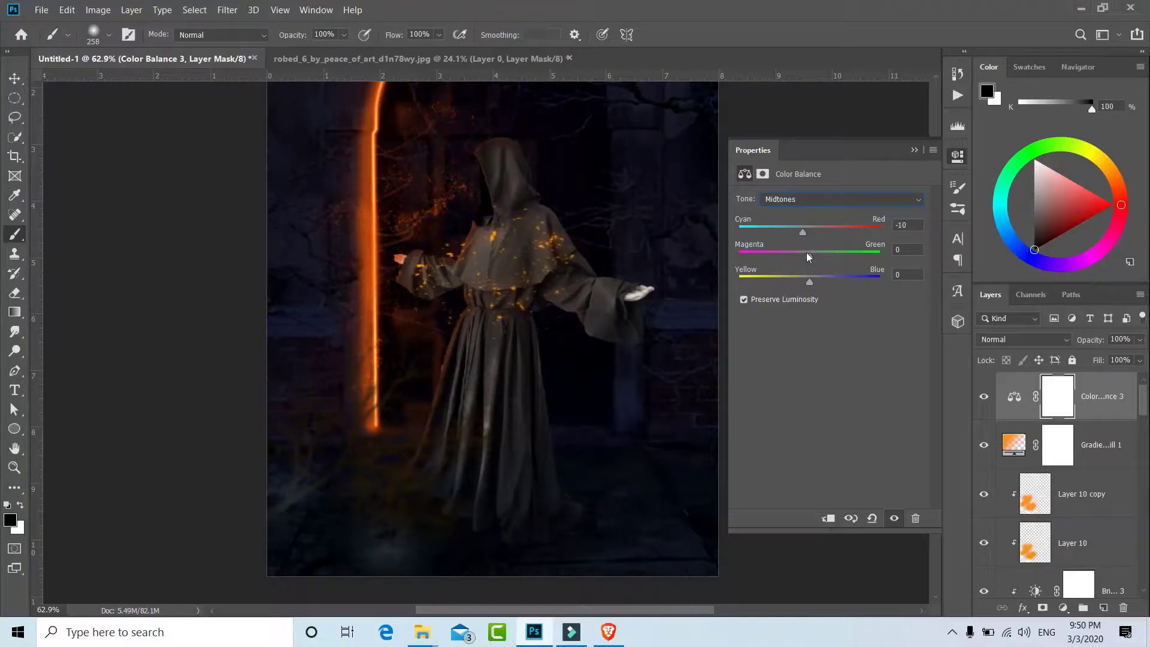
left_click_drag(810, 282, 817, 283)
Set the Color Balance 3 highlights to Cyan-Red +16 and Yellow-Blue -26
left_click(829, 201)
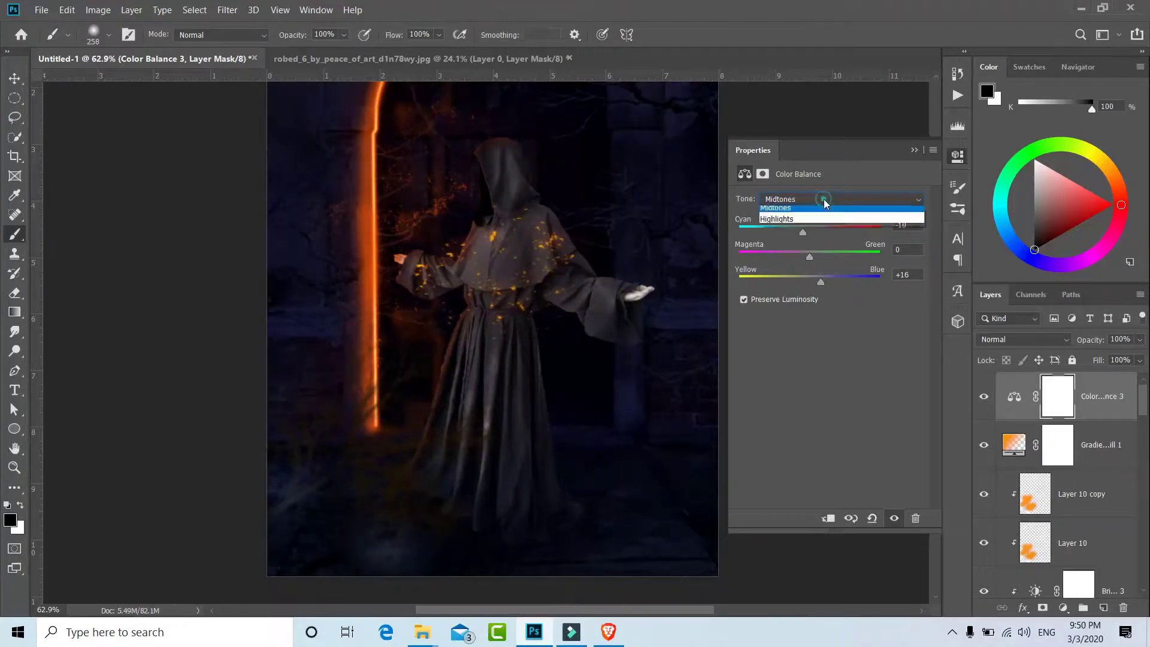
left_click(812, 237)
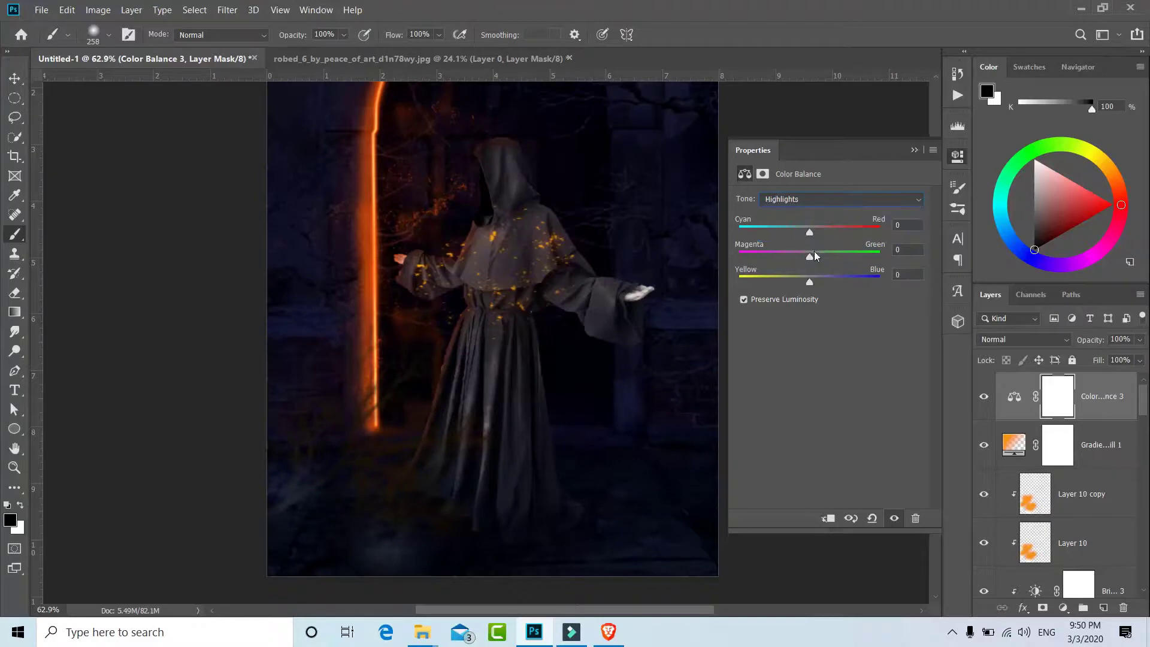
left_click_drag(811, 234, 822, 236)
left_click_drag(810, 282, 793, 288)
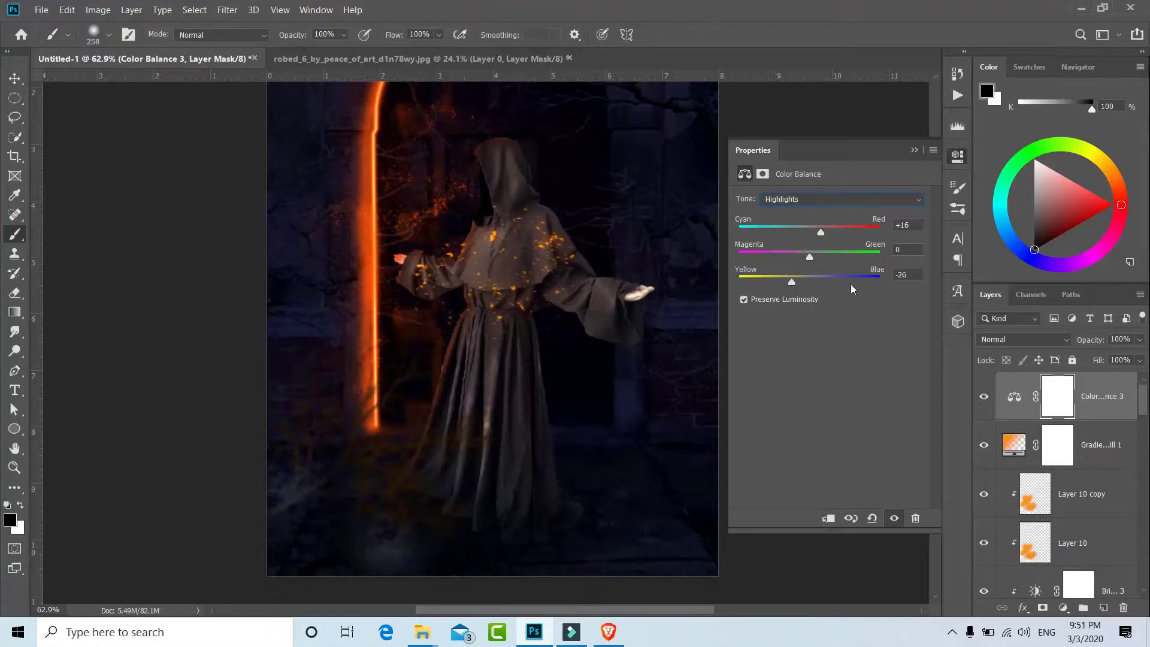
left_click(914, 149)
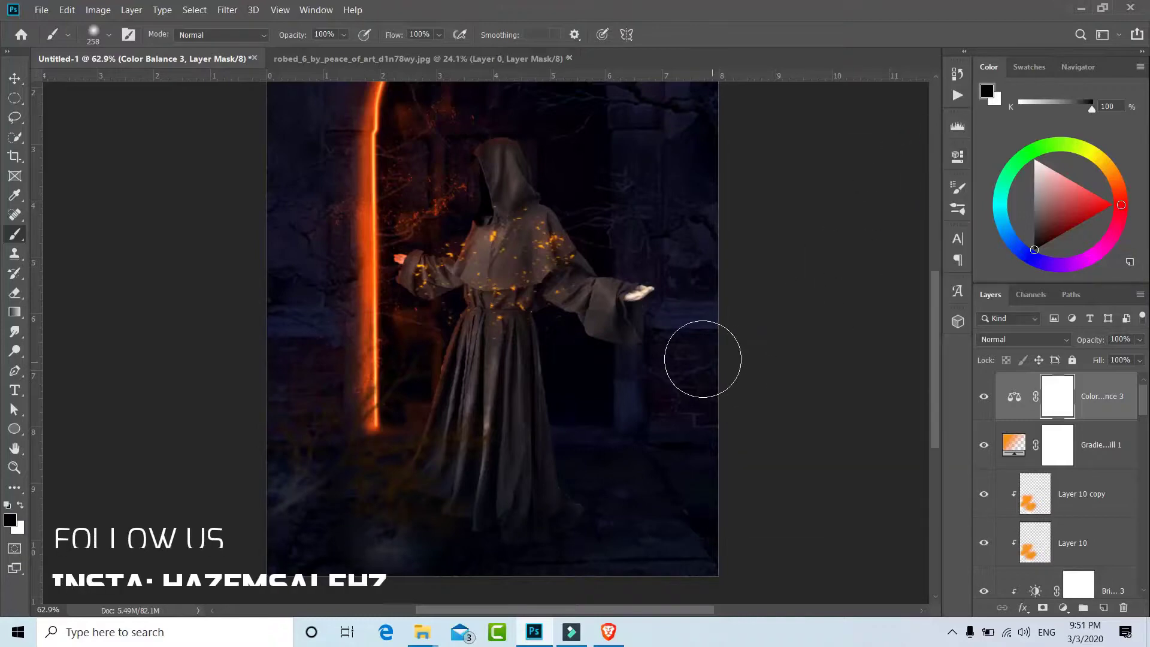
scroll(703, 359, "down", 3)
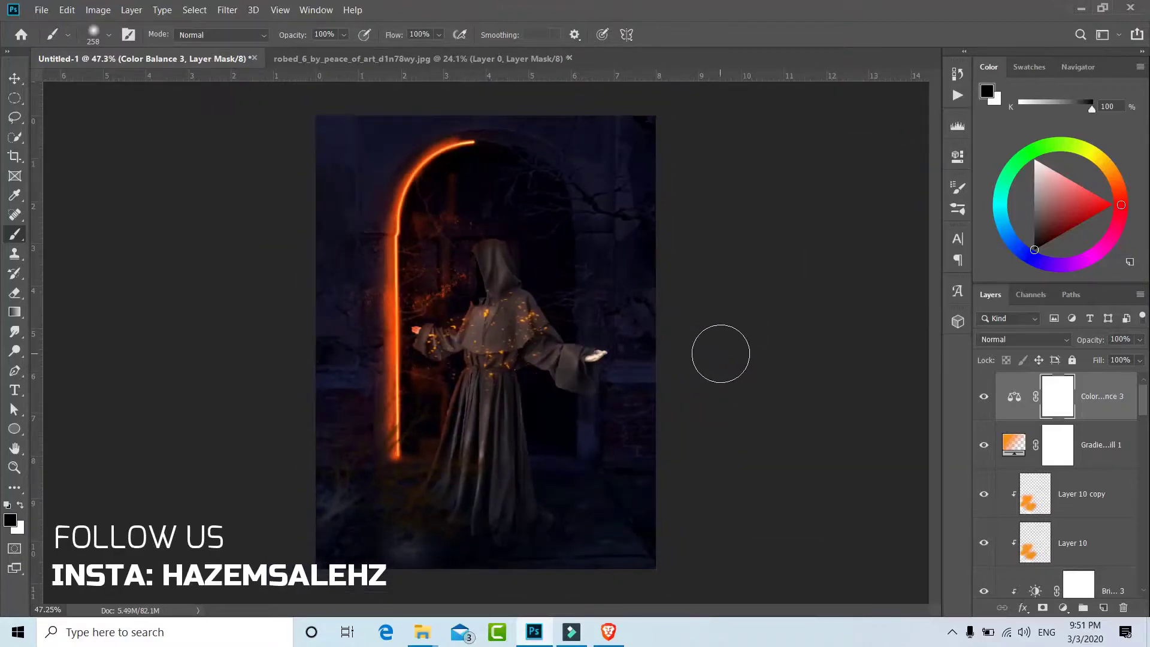
left_click_drag(1089, 339, 1065, 343)
left_click(984, 397)
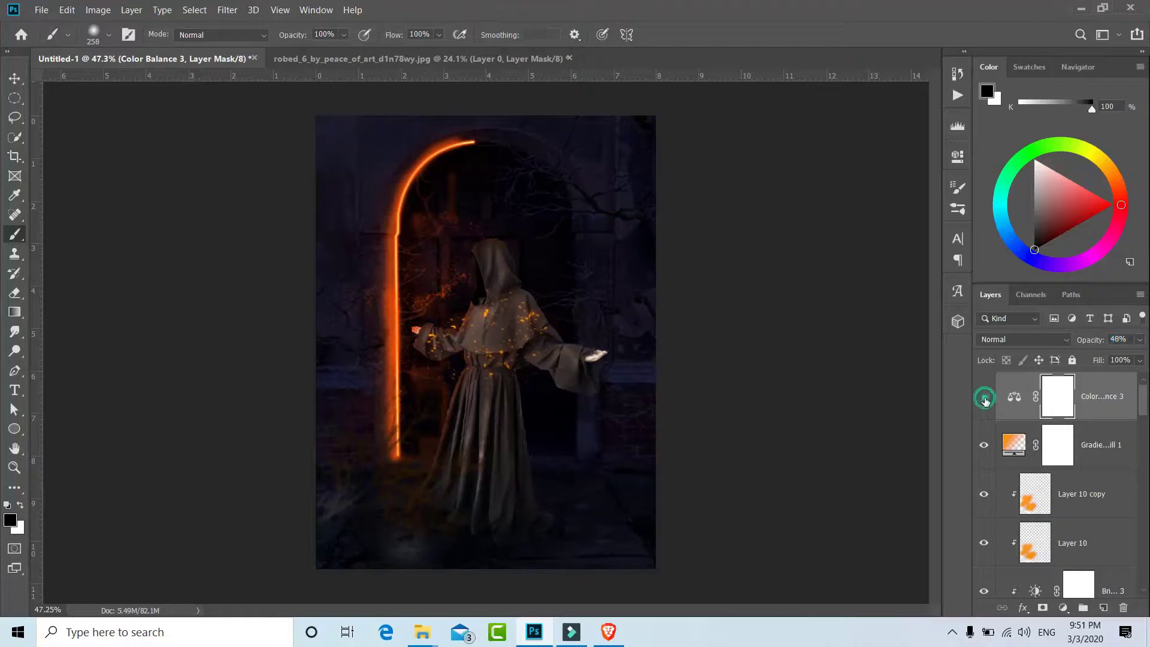
left_click(984, 398)
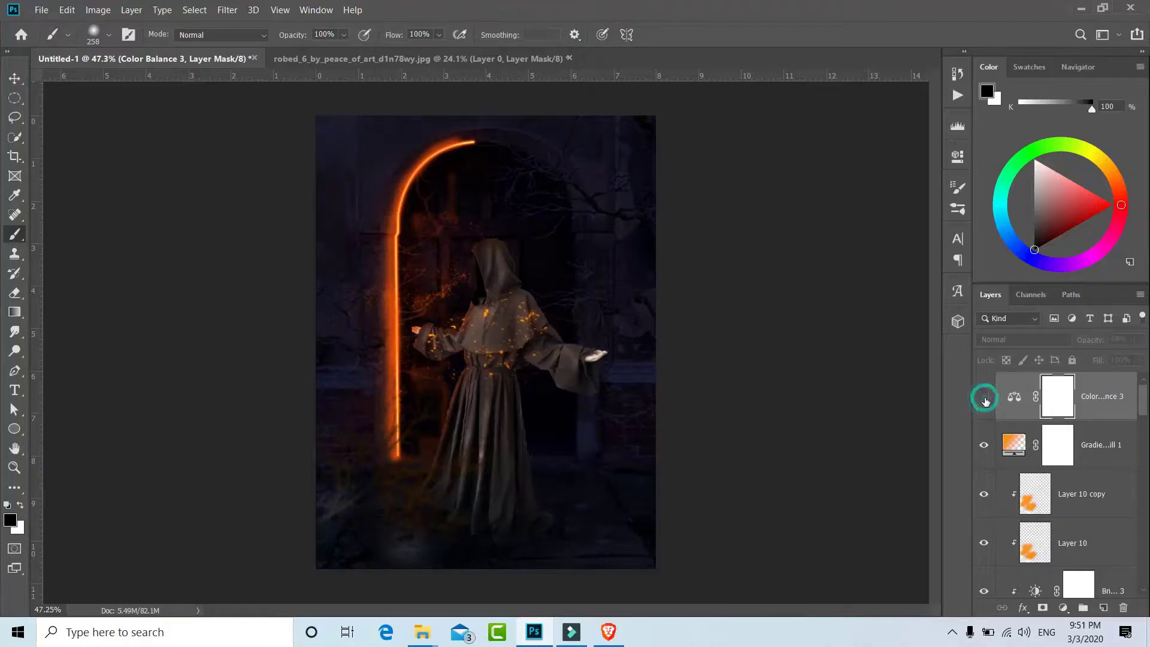
left_click(984, 398)
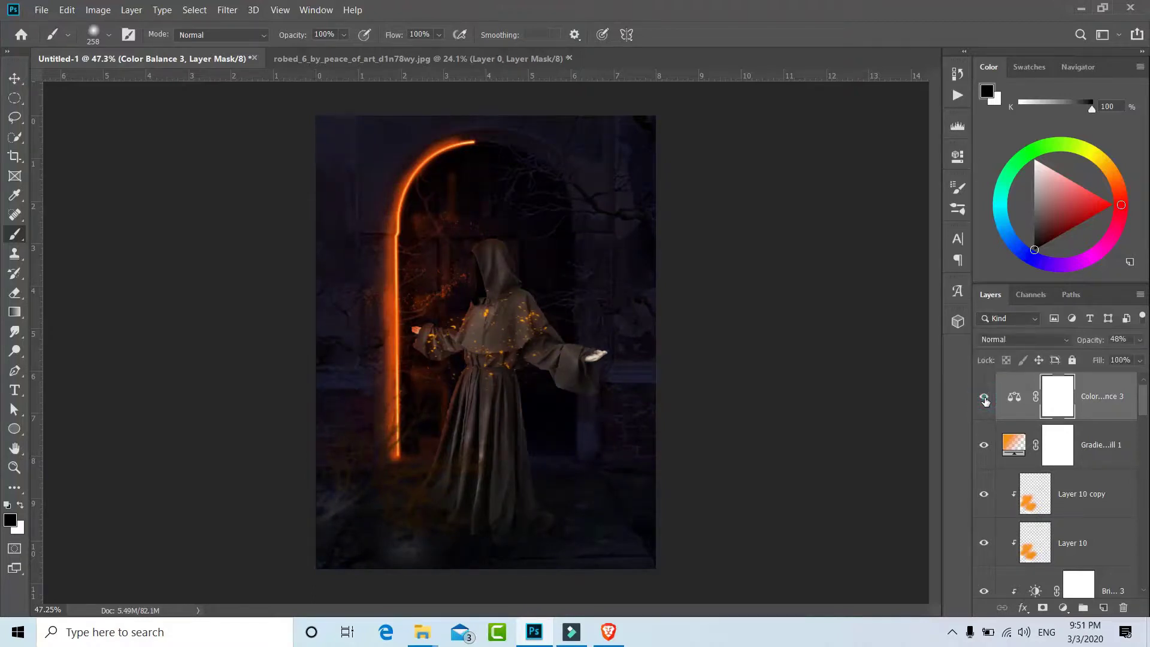
left_click_drag(1084, 339, 1, 334)
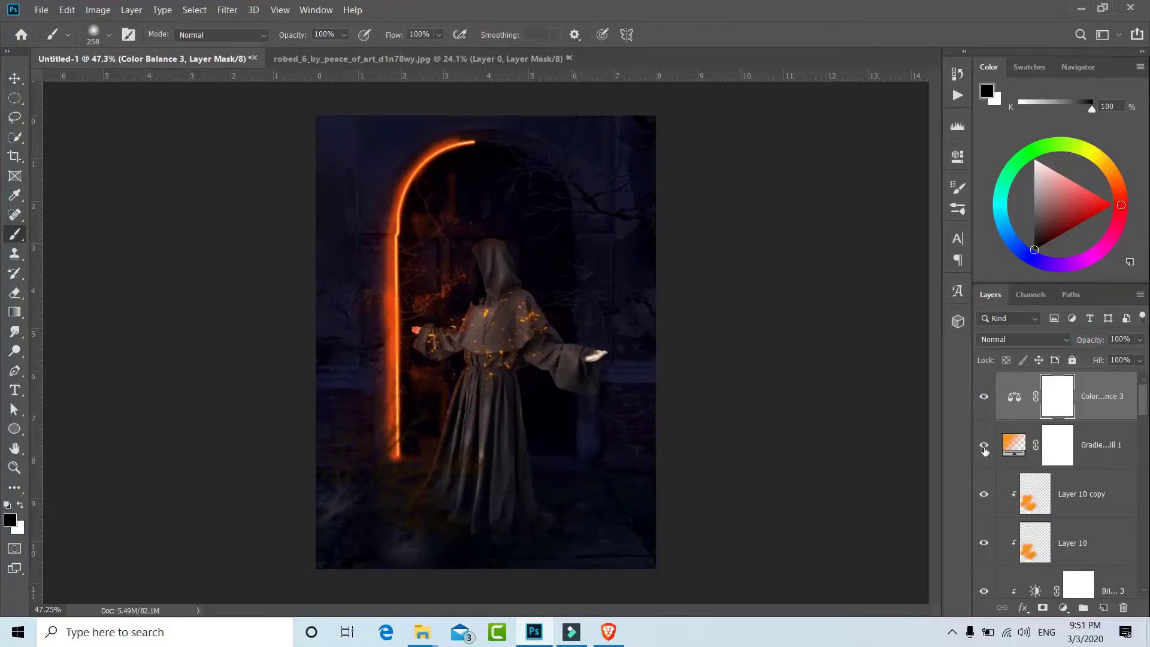
left_click(985, 448)
left_click(981, 394)
left_click(981, 394)
left_click(981, 394)
left_click(982, 395)
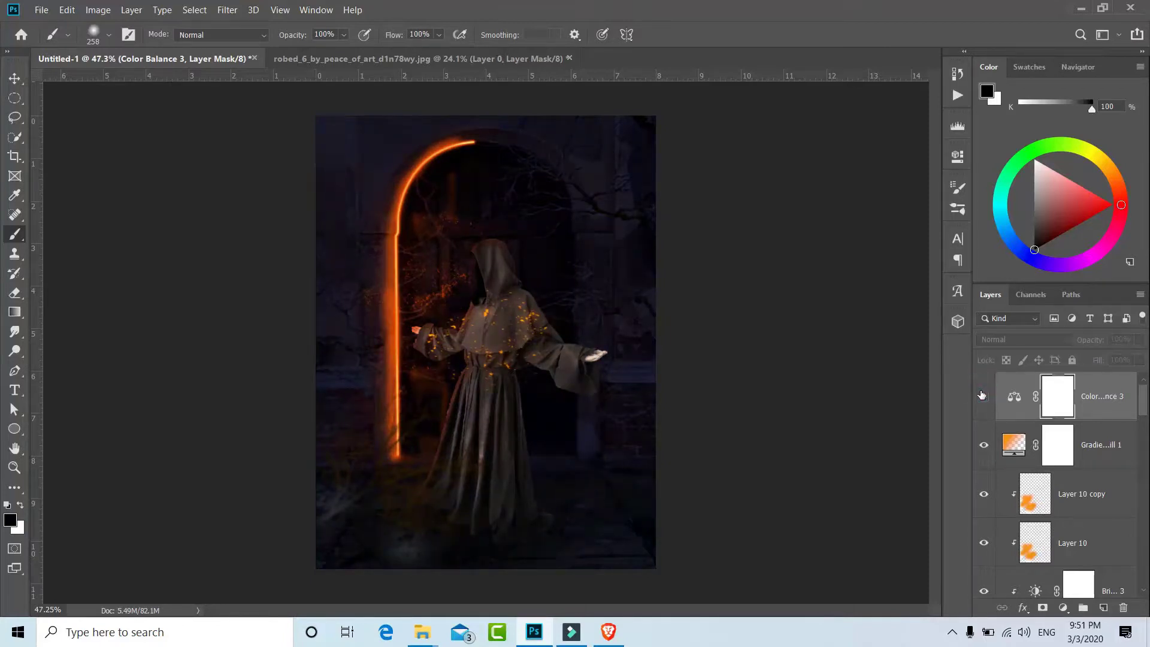
left_click(982, 394)
Scroll the Layers panel to Layer 6 and toggle its visibility to check the glow
scroll(1026, 527, "down", 1)
scroll(1026, 527, "down", 1)
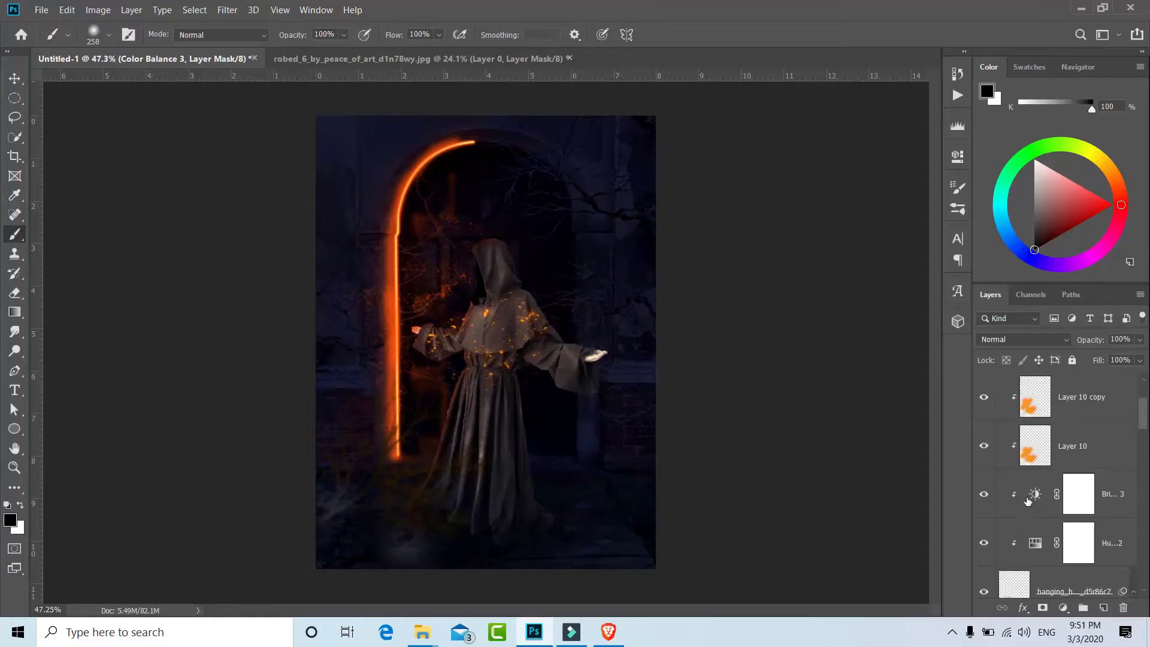
scroll(1028, 501, "down", 1)
scroll(1042, 499, "down", 2)
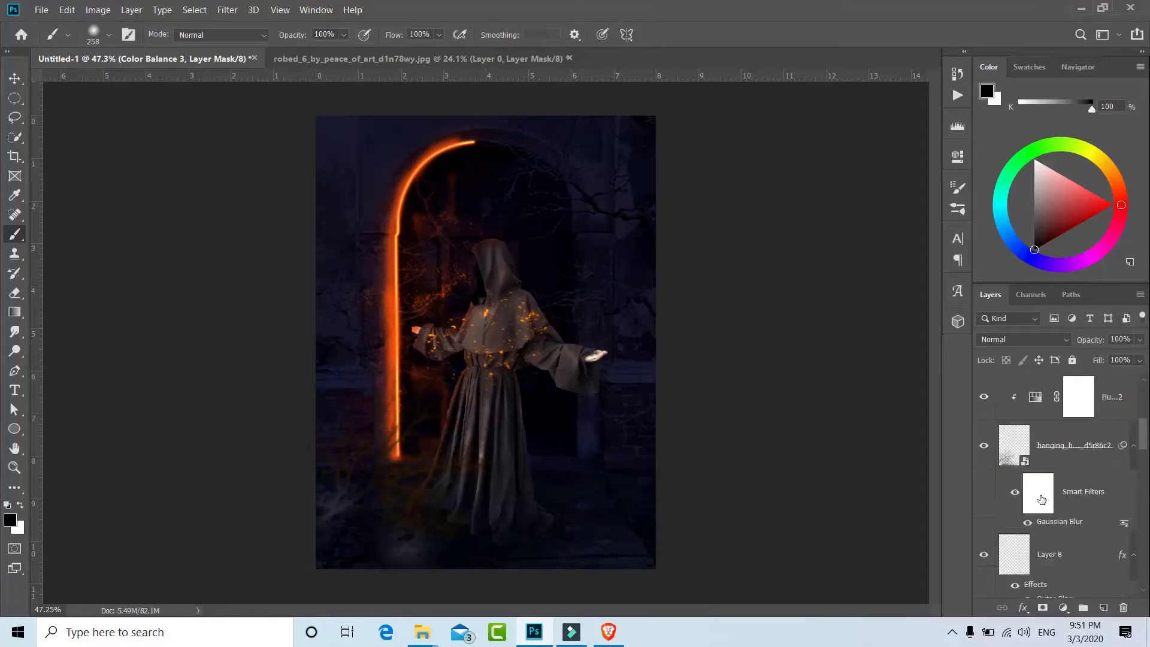
scroll(1041, 499, "down", 2)
scroll(1042, 499, "down", 1)
scroll(1041, 499, "down", 1)
scroll(1042, 499, "down", 1)
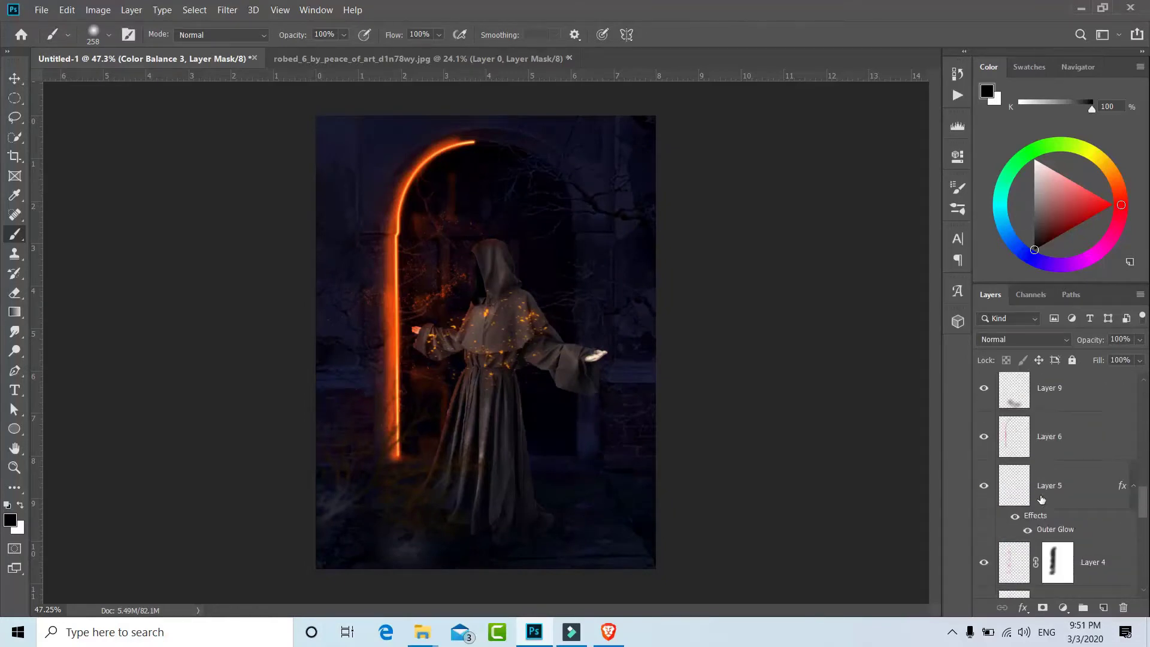
left_click(984, 437)
left_click(984, 437)
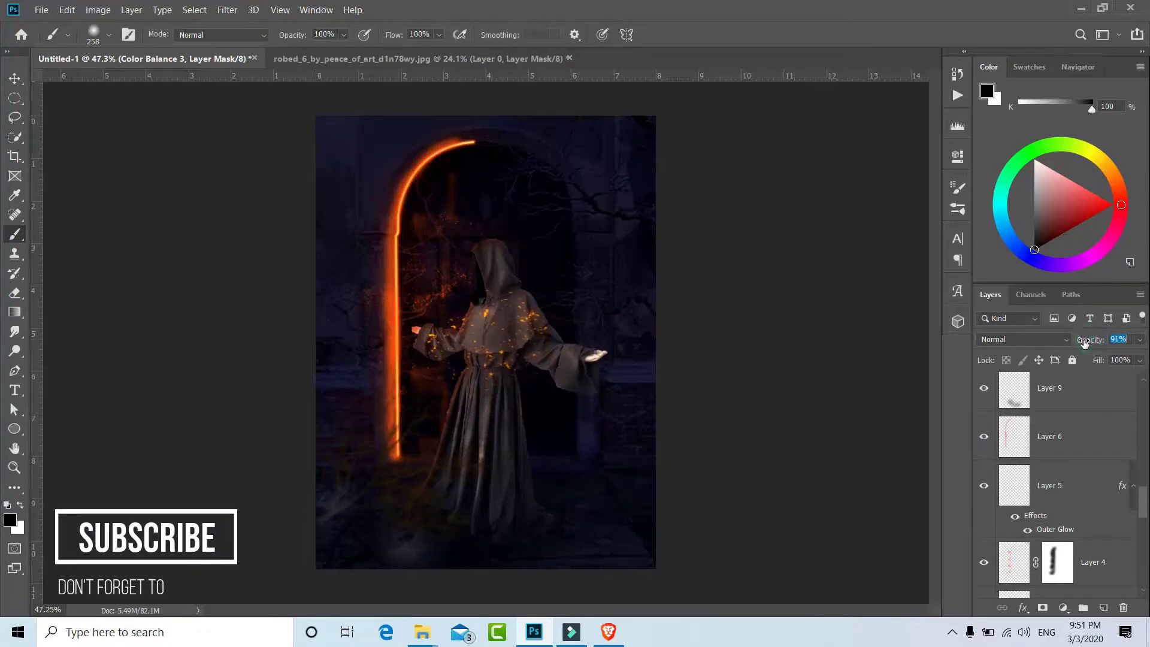
Lower Layer 6's arch glow to 46% opacity
mouse_move(1090, 340)
left_mouse_down()
mouse_move(1071, 355)
mouse_move(1136, 338)
left_mouse_up()
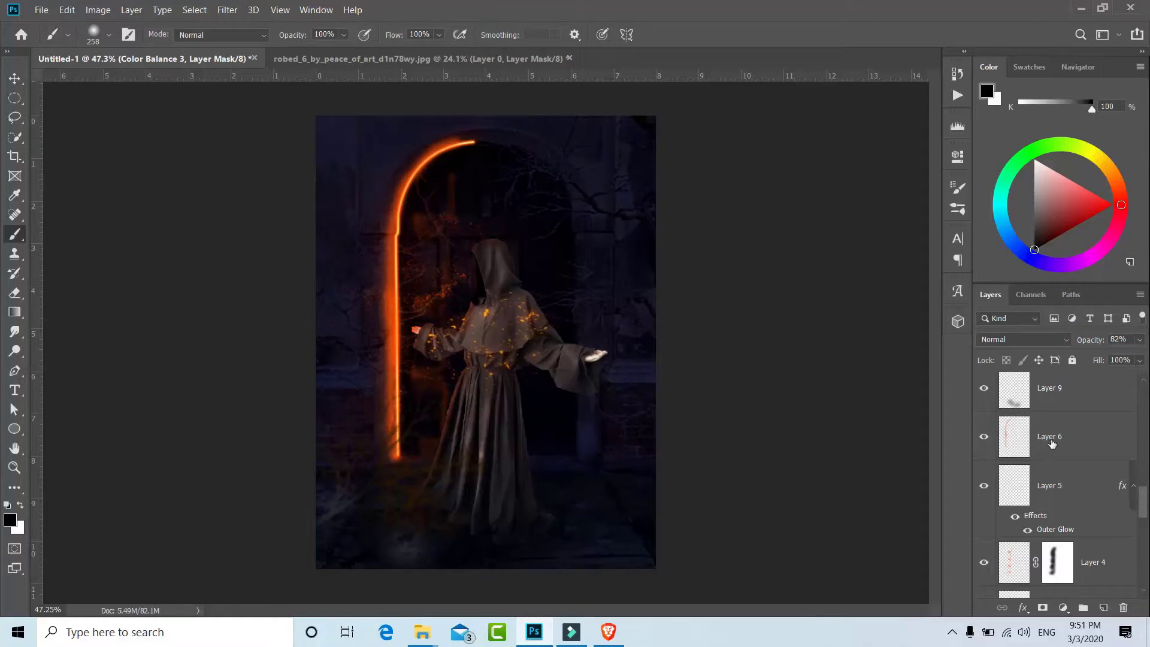
left_click(1067, 436)
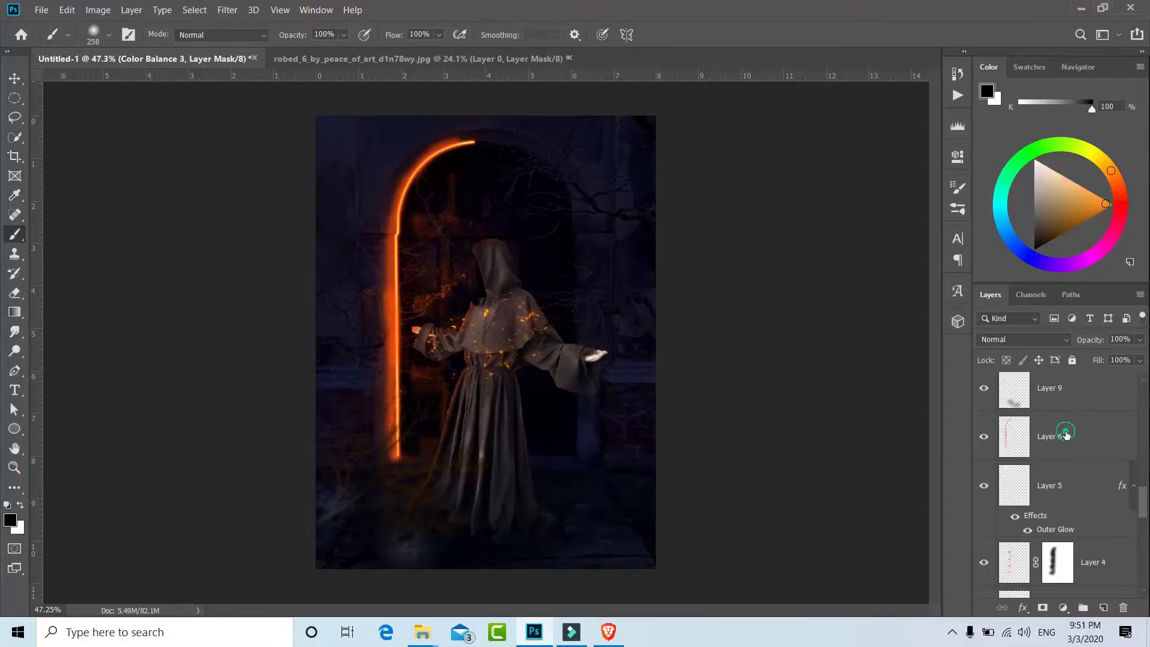
left_click_drag(1093, 343, 1066, 353)
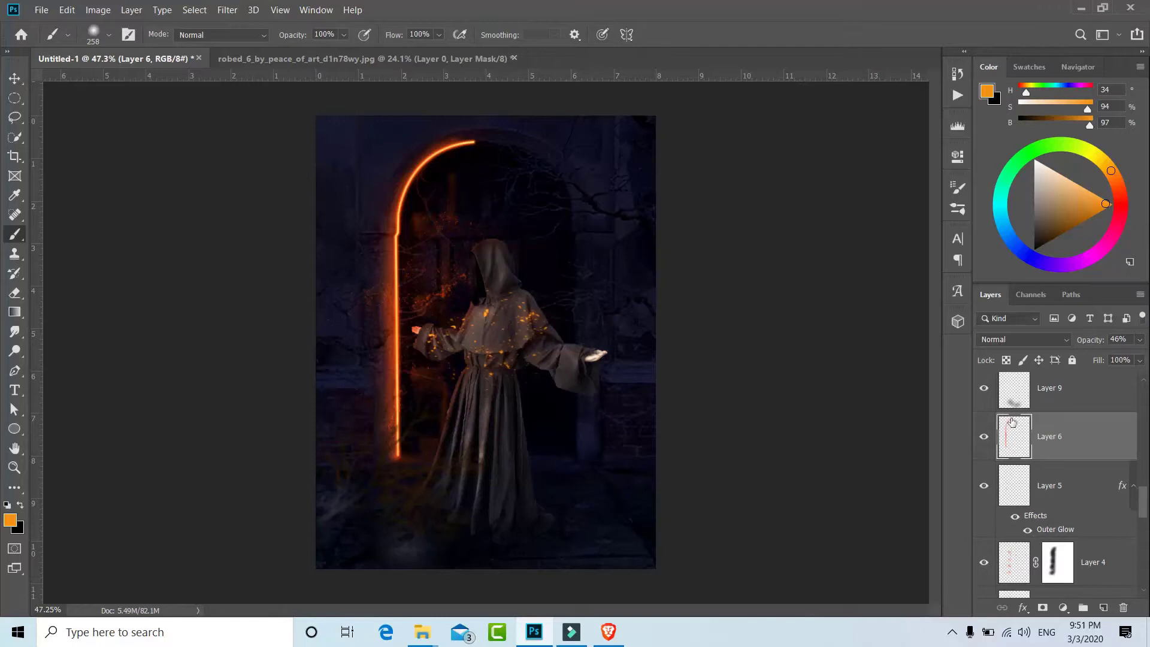
scroll(989, 401, "down", 3)
scroll(987, 449, "down", 3)
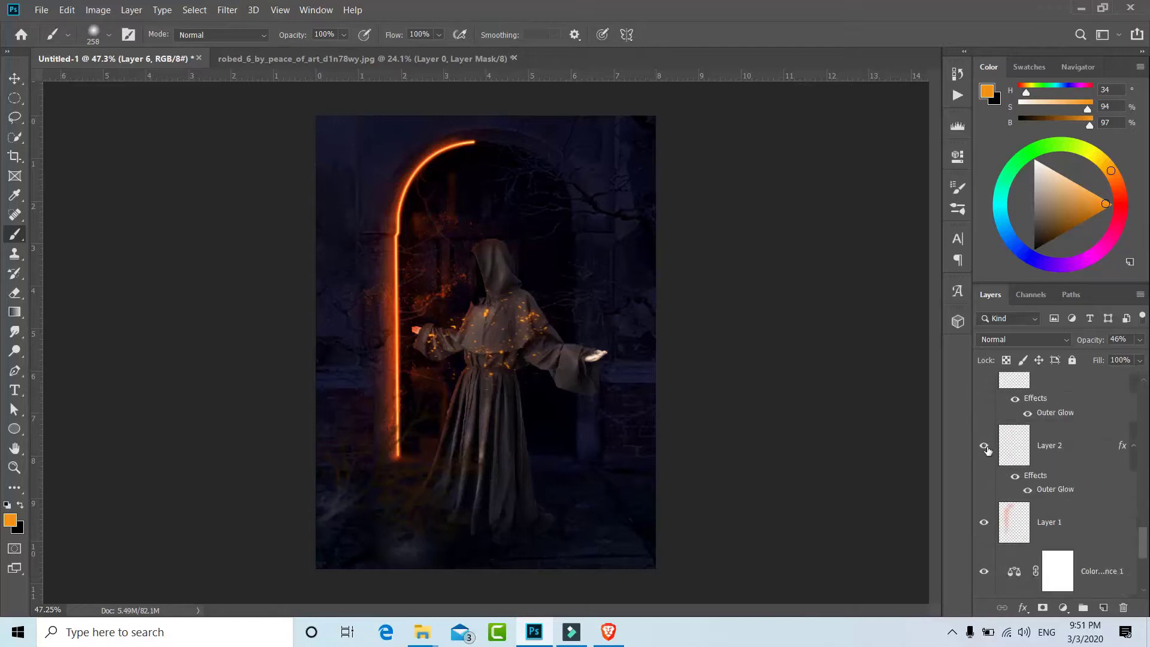
scroll(985, 450, "down", 3)
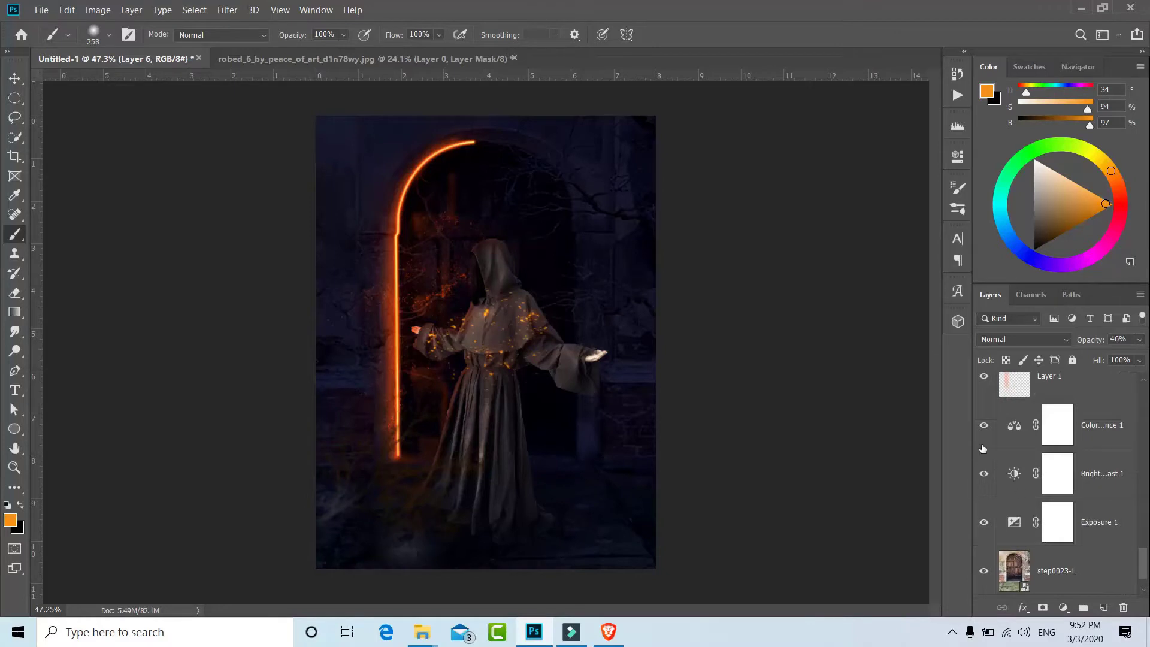
Re-enable Color Balance 1 and reduce its midtone Yellow-Blue from +39 to +21
left_click(985, 426)
double_click(1014, 425)
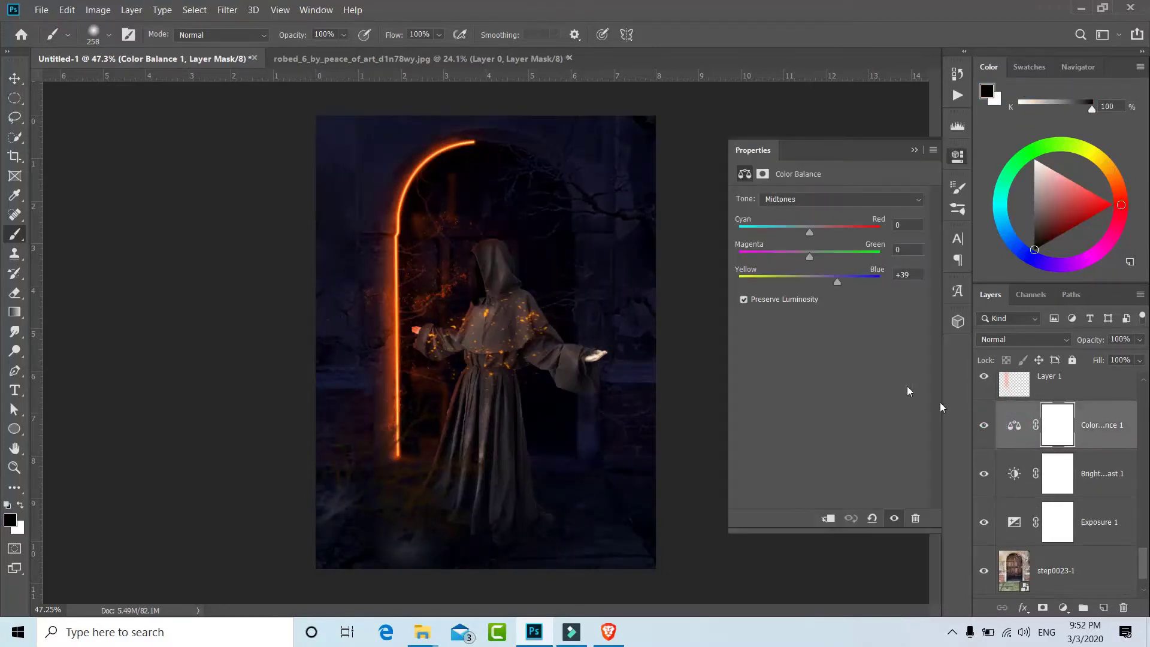
left_click_drag(837, 282, 825, 286)
left_click(915, 150)
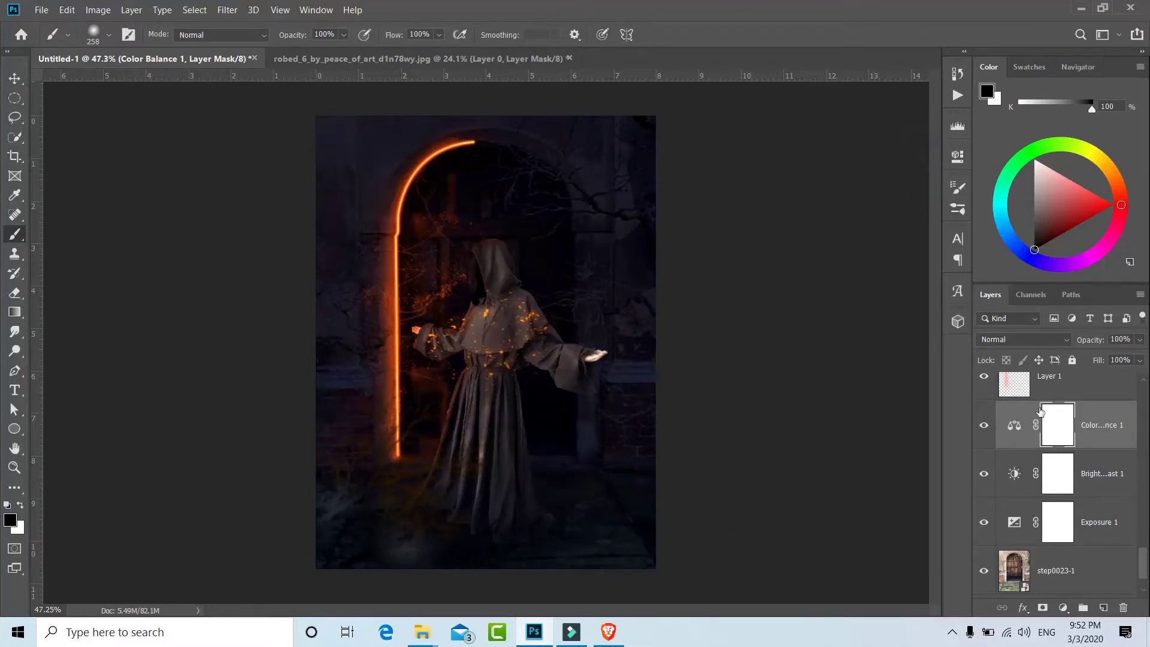
Scroll back up the Layers panel and select the top Color Balance 3 adjustment
scroll(1074, 469, "up", 2)
scroll(1074, 469, "up", 1)
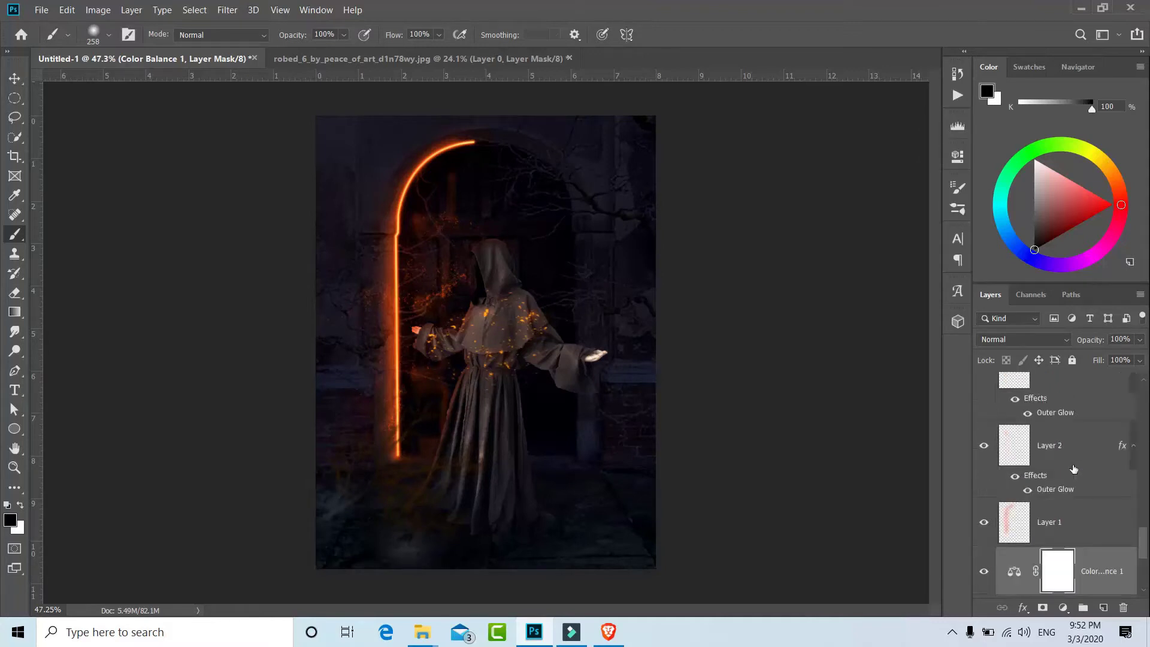
scroll(1074, 469, "up", 3)
scroll(1079, 449, "up", 3)
scroll(1087, 414, "up", 3)
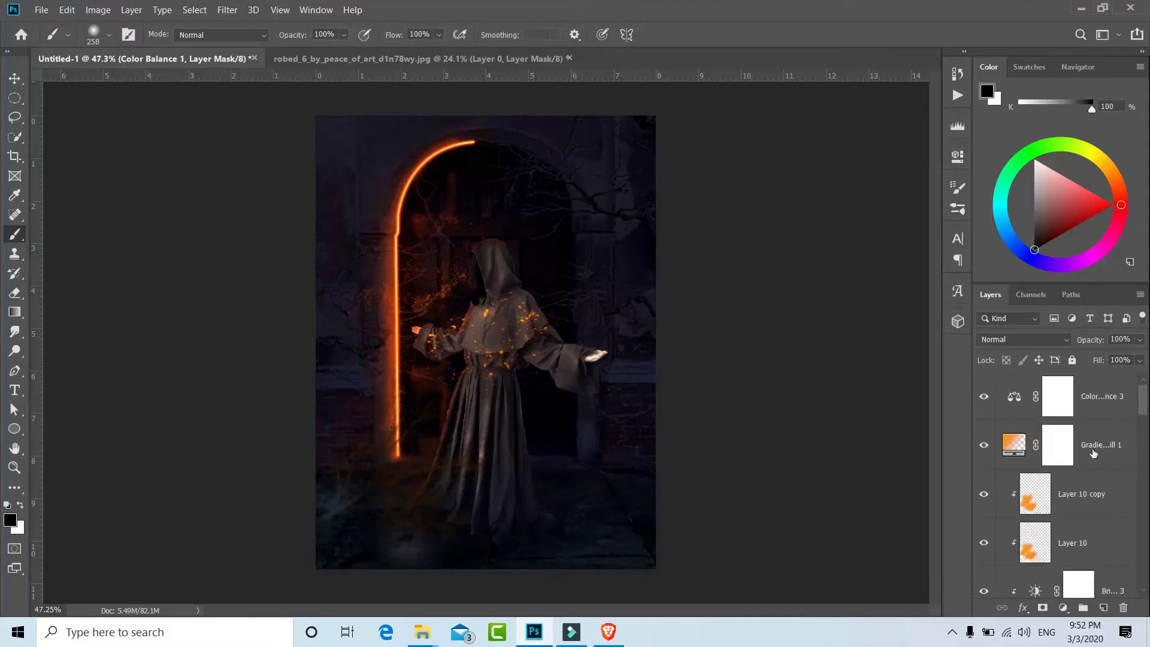
left_click(1092, 384)
Add a Levels adjustment at the top of the stack with the black input raised to 4
left_click(1064, 607)
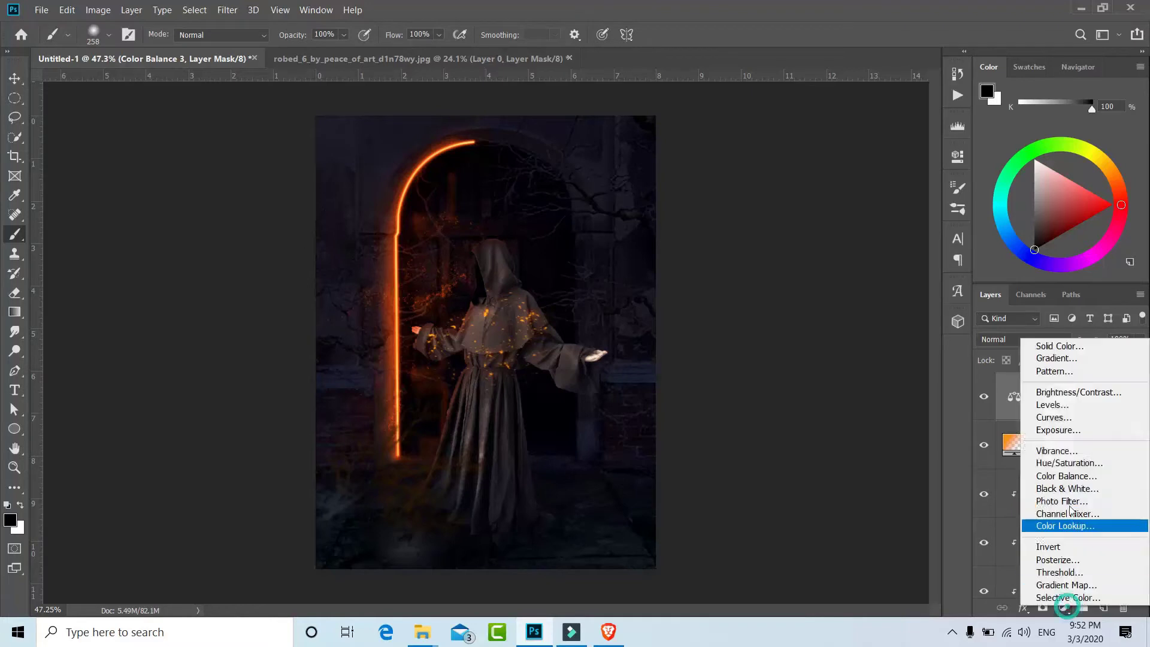
left_click(1073, 412)
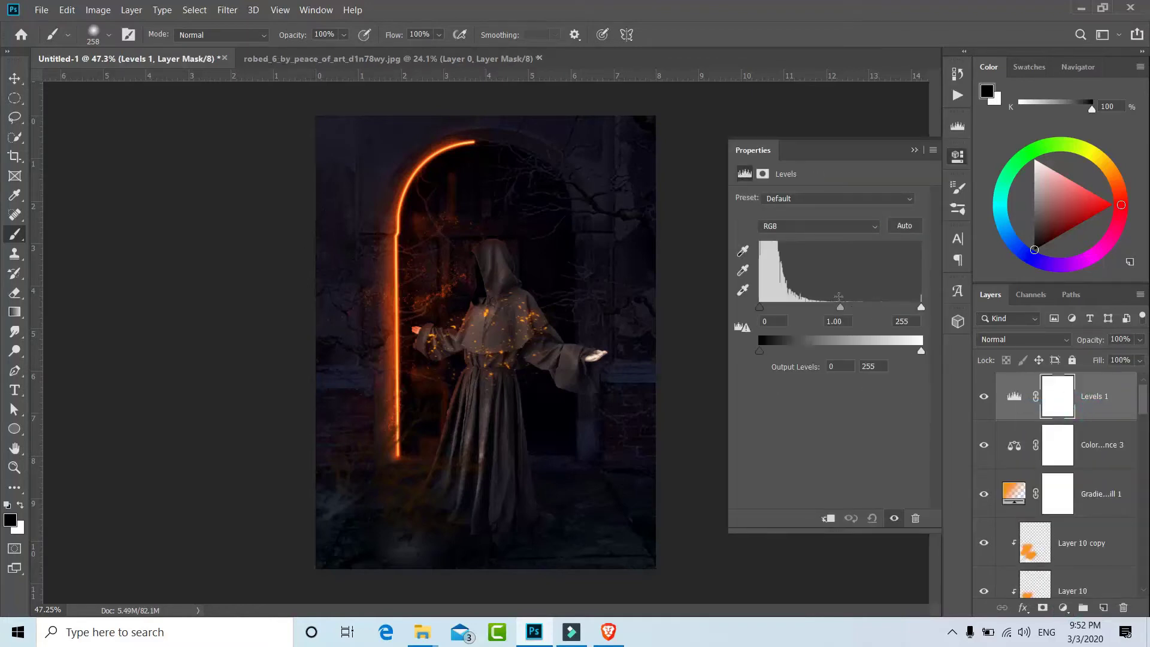
left_click_drag(761, 308, 767, 307)
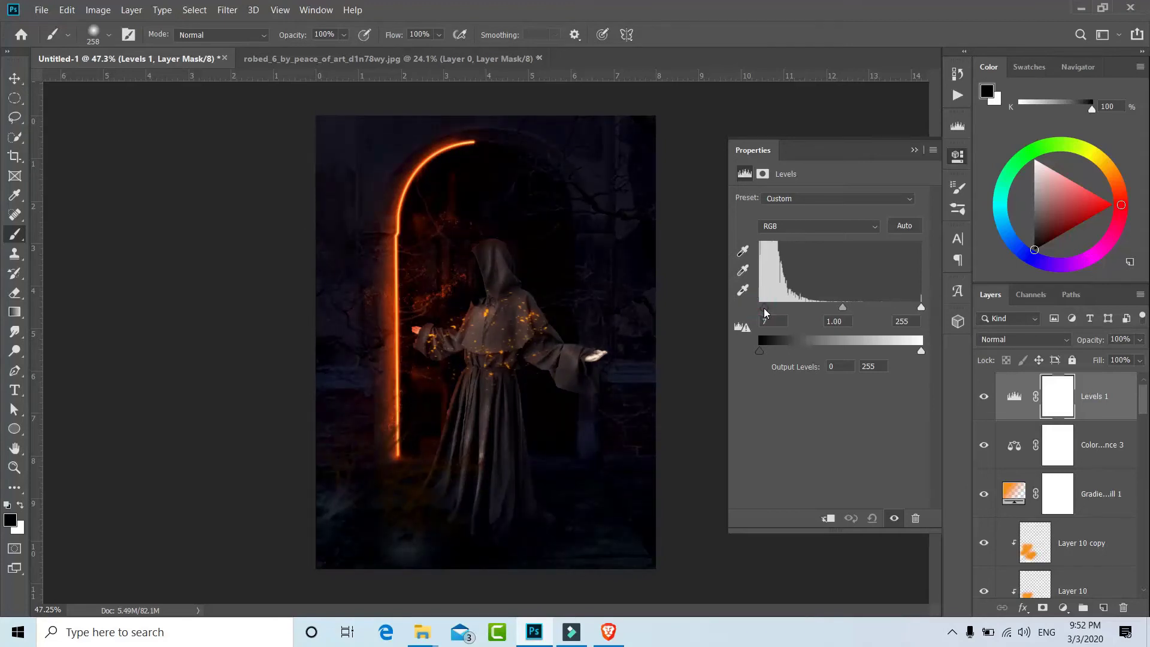
left_click_drag(764, 308, 761, 307)
left_click(915, 150)
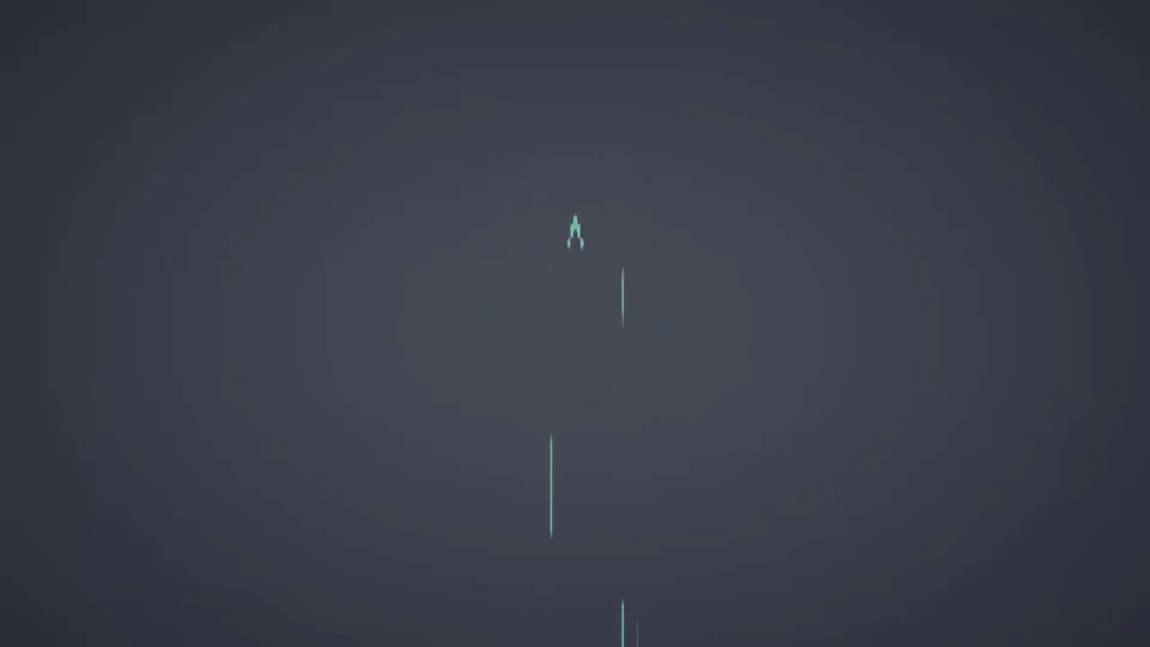